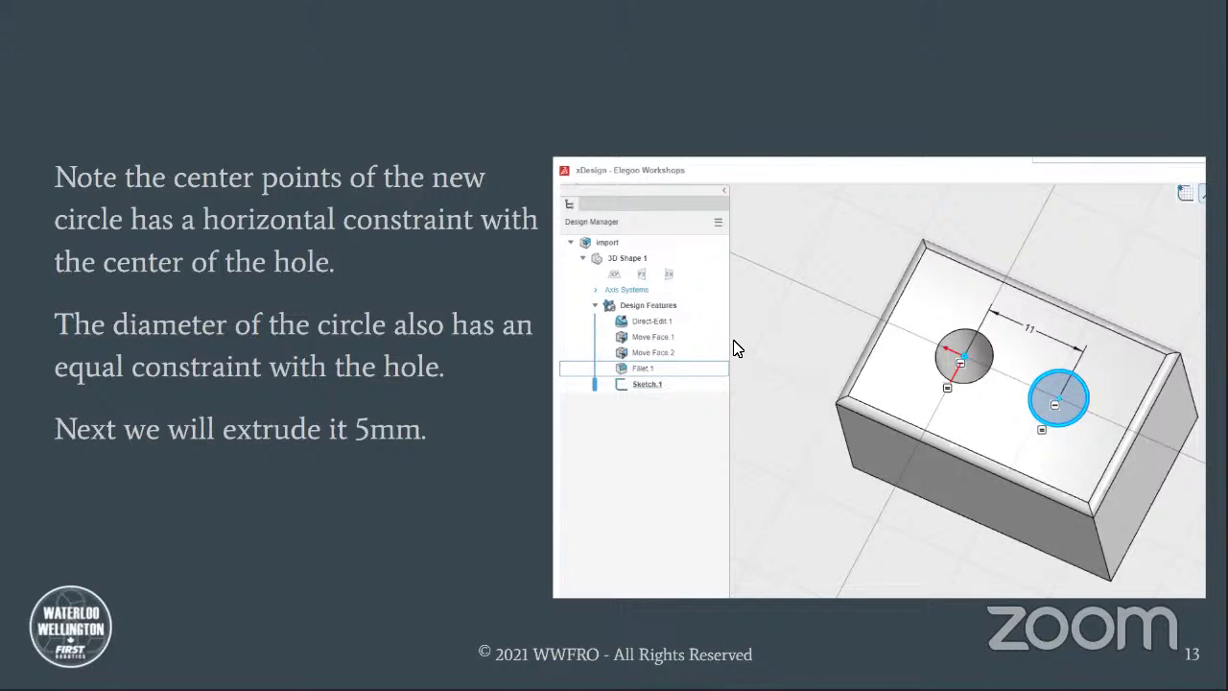
- Show the slides on the modified imported body and the xDesign live demo, and end the slideshow
key("Right")
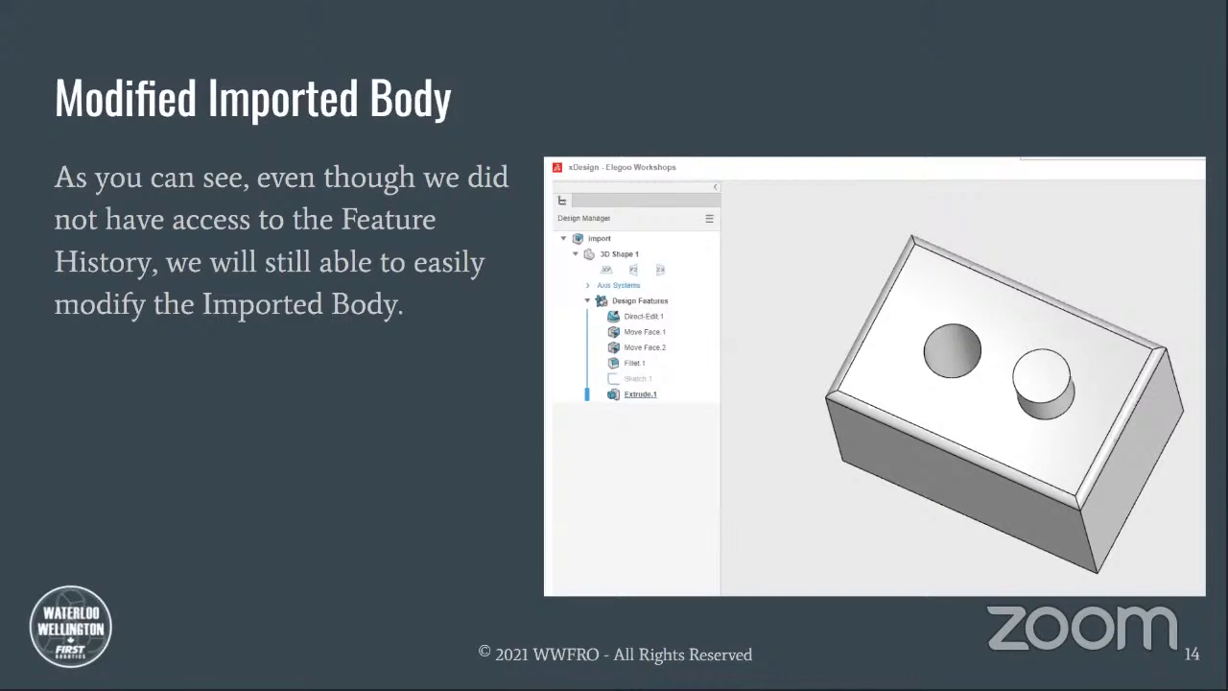
key("Right")
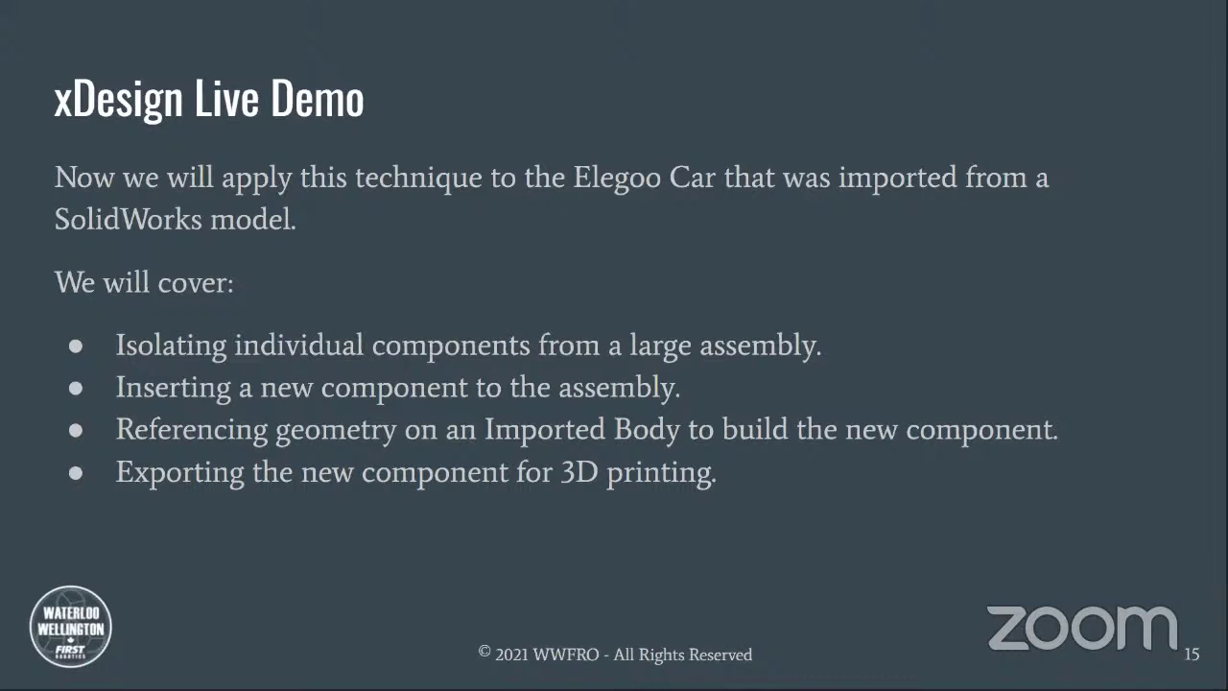
key("Escape")
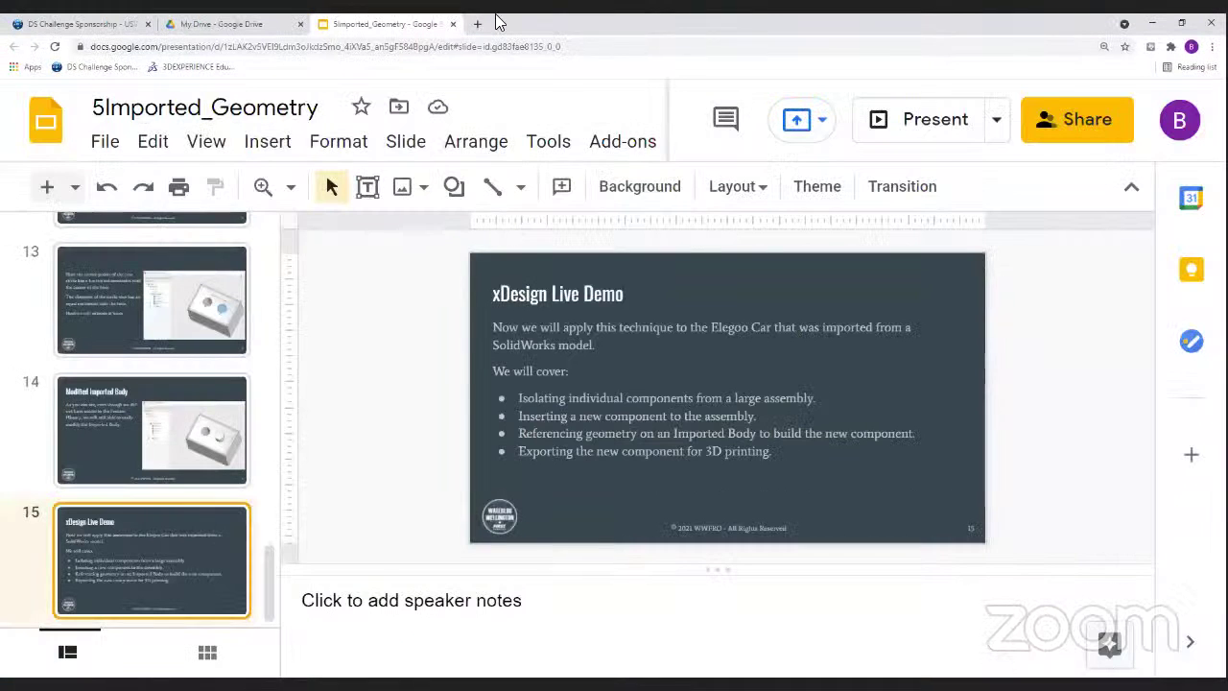
- Switch to the 3DEXPERIENCE dashboard, dismiss the welcome message and open 3DDrive
left_click(38, 26)
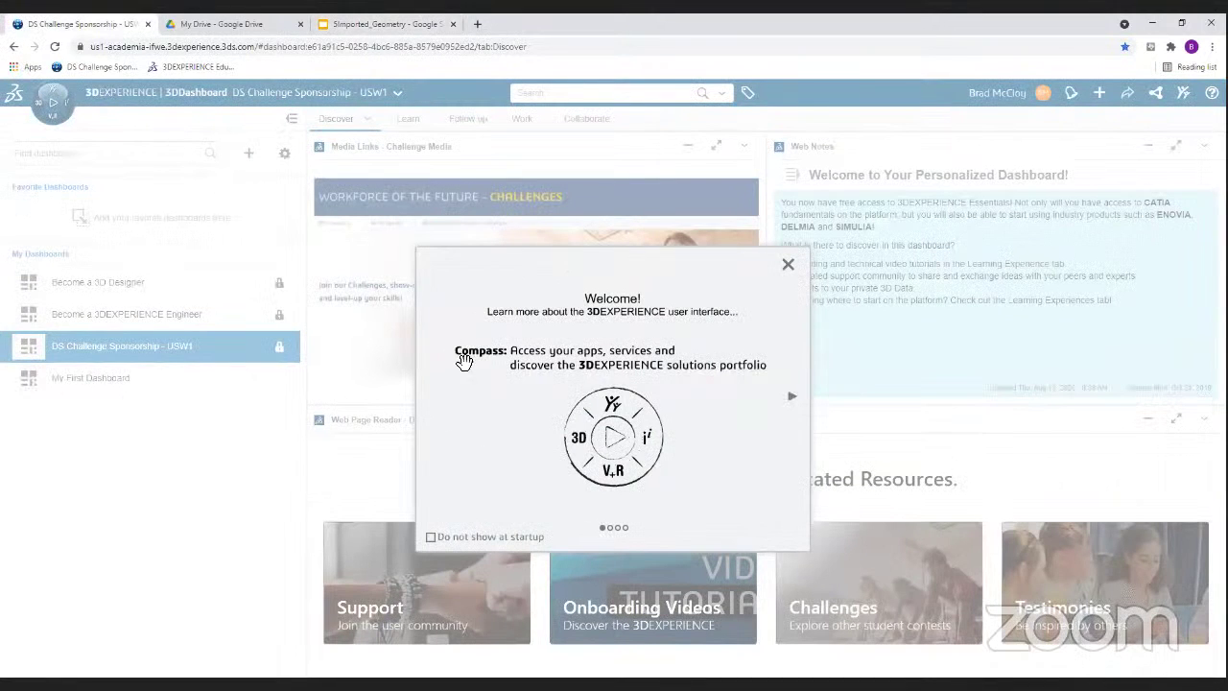
left_click(787, 265)
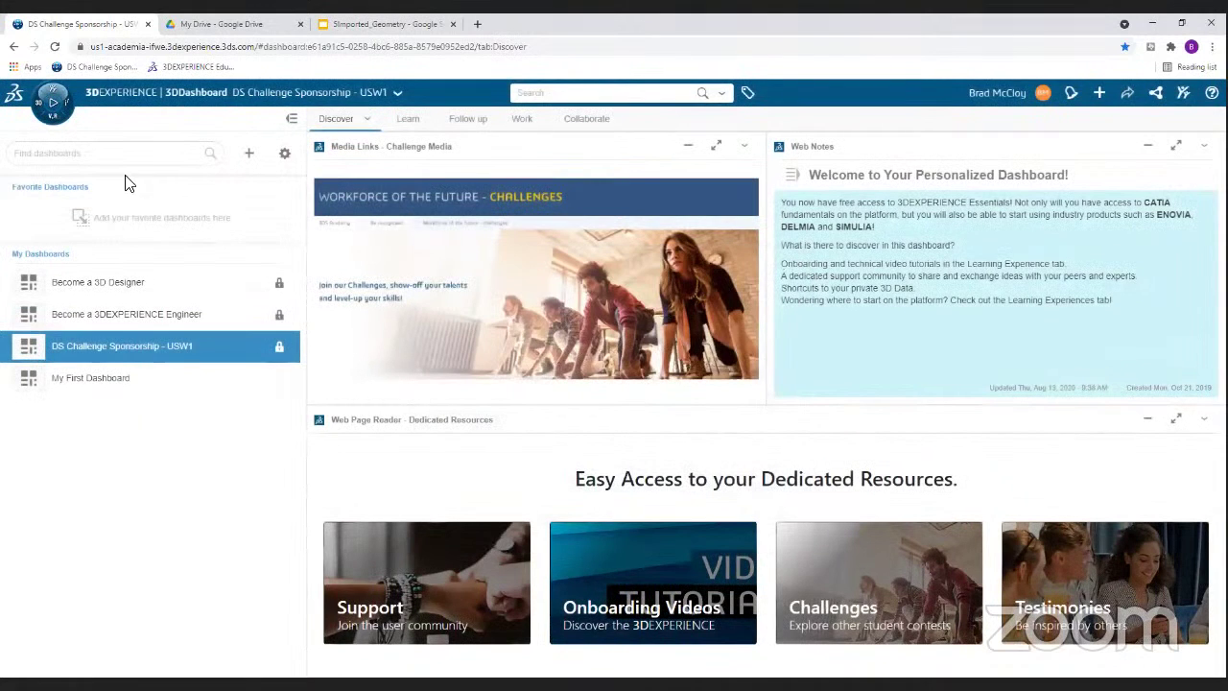
left_click(53, 105)
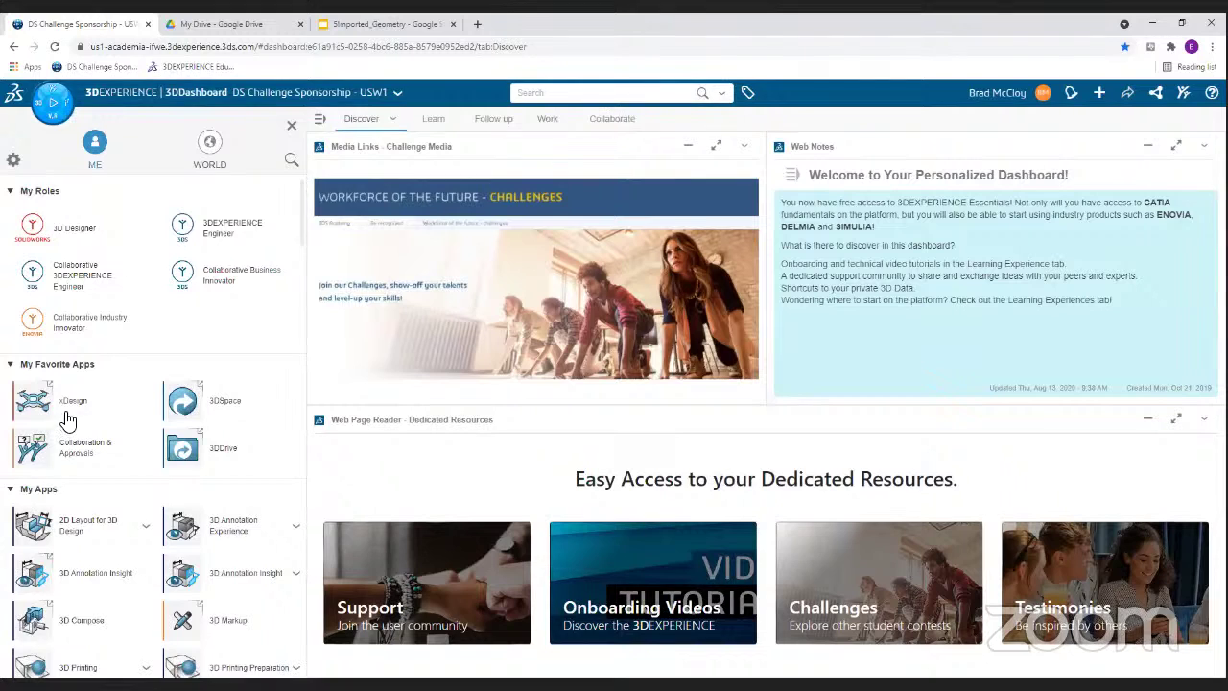
left_click(178, 451)
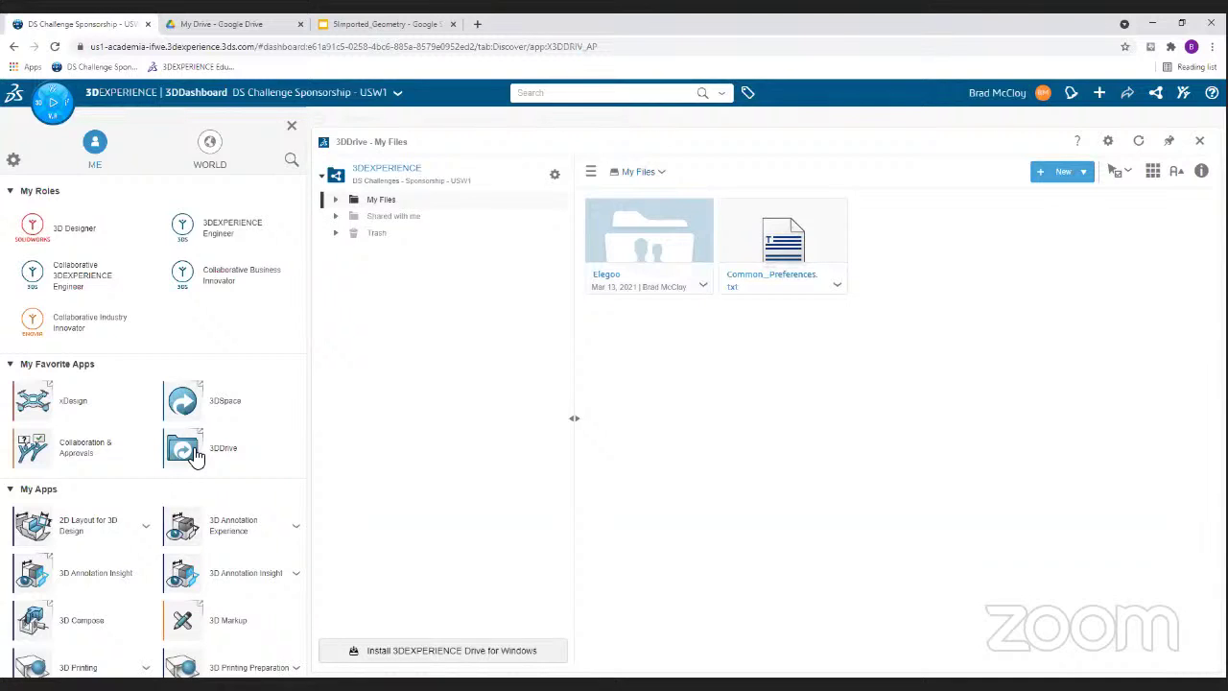
- Go into the Elegoo folder and its Elegoo subfolder and look through the SolidWorks part and assembly files
double_click(640, 239)
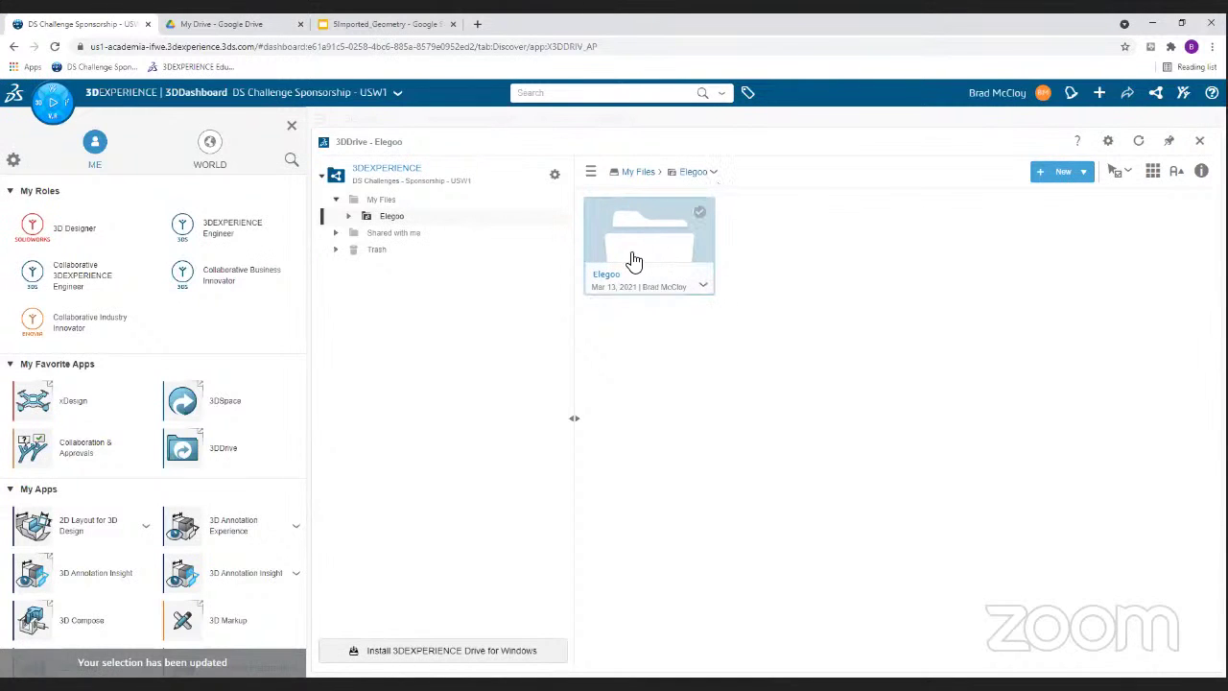
left_click(636, 248)
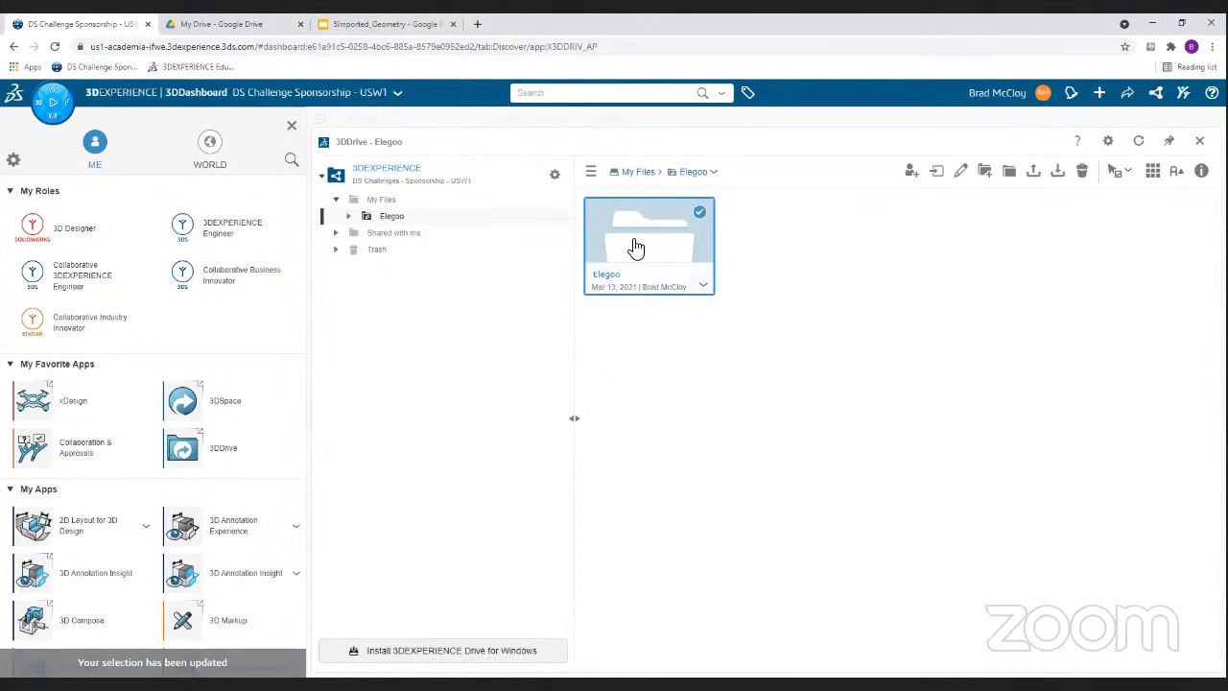
double_click(635, 247)
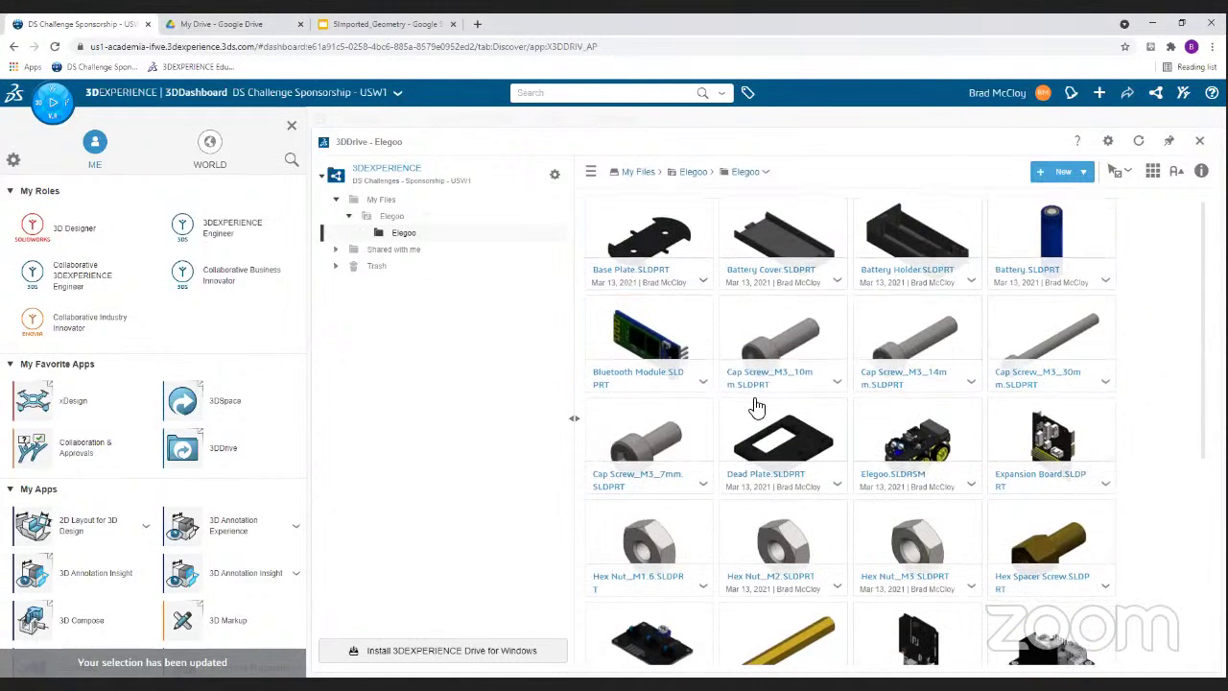
scroll(758, 408, "down", 3)
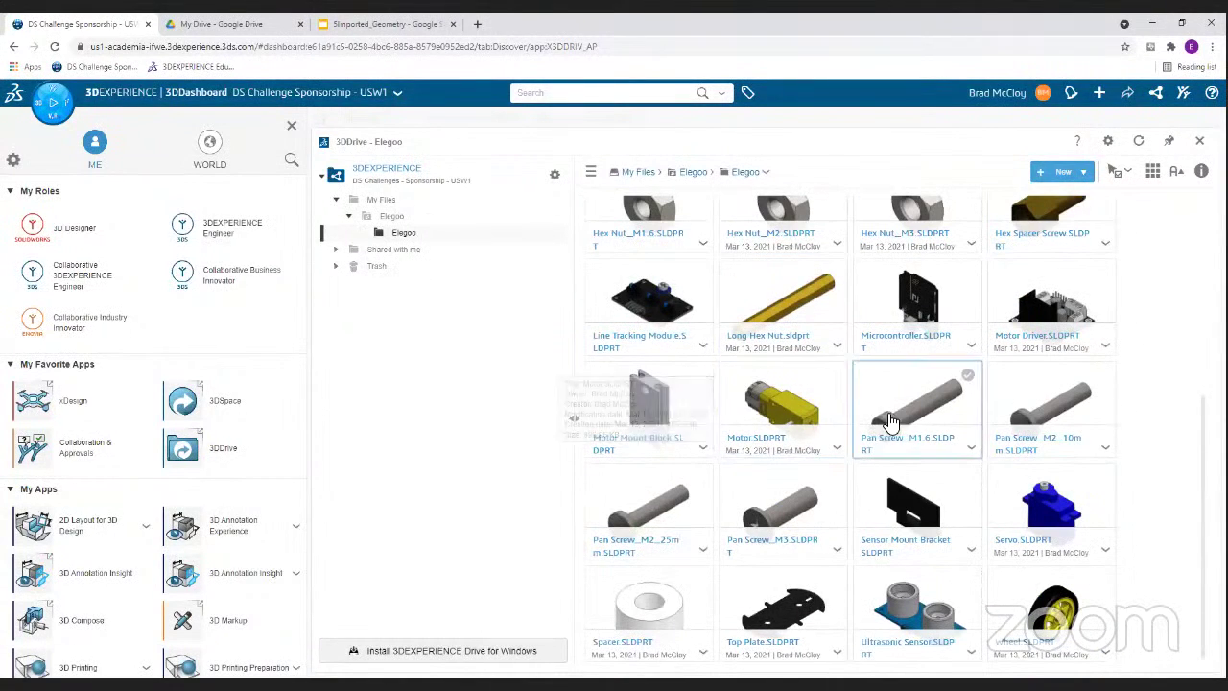
scroll(887, 414, "up", 3)
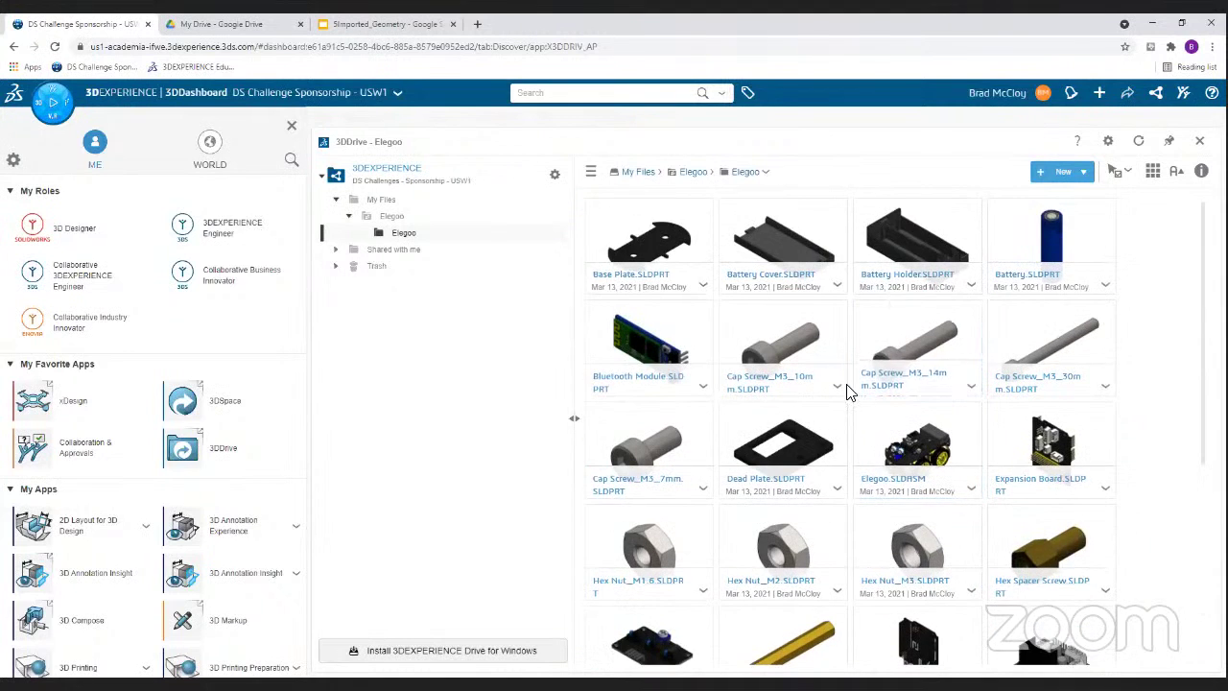
scroll(847, 391, "down", 1)
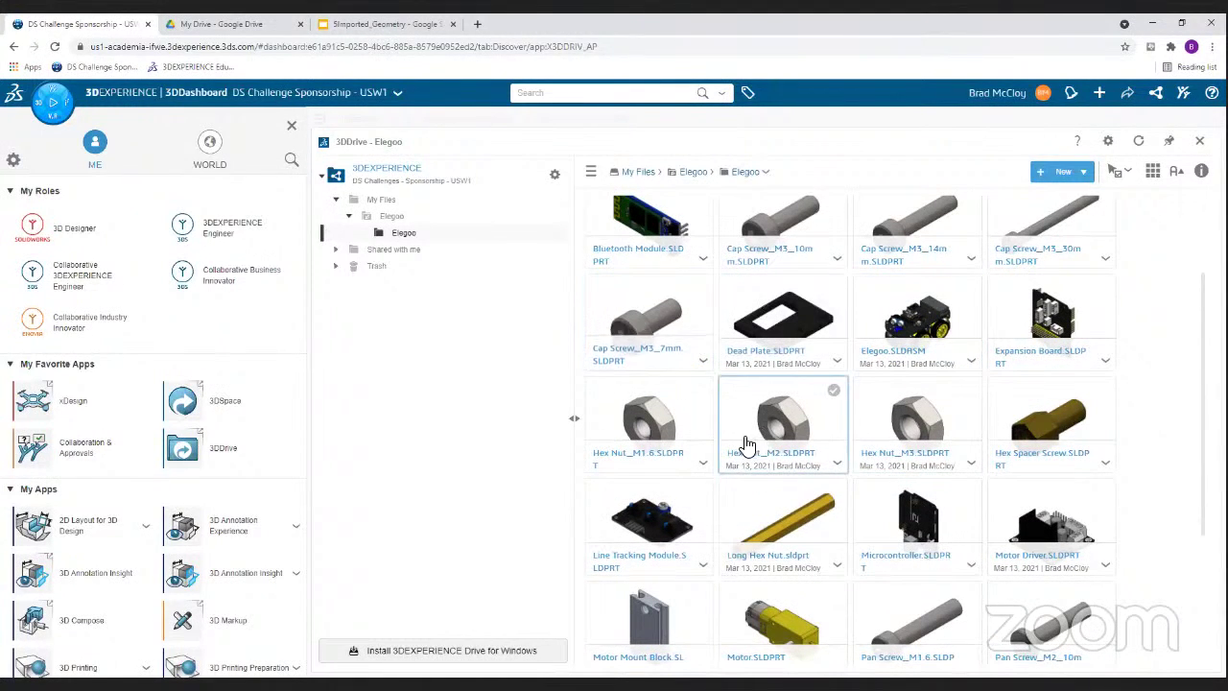
scroll(749, 437, "down", 2)
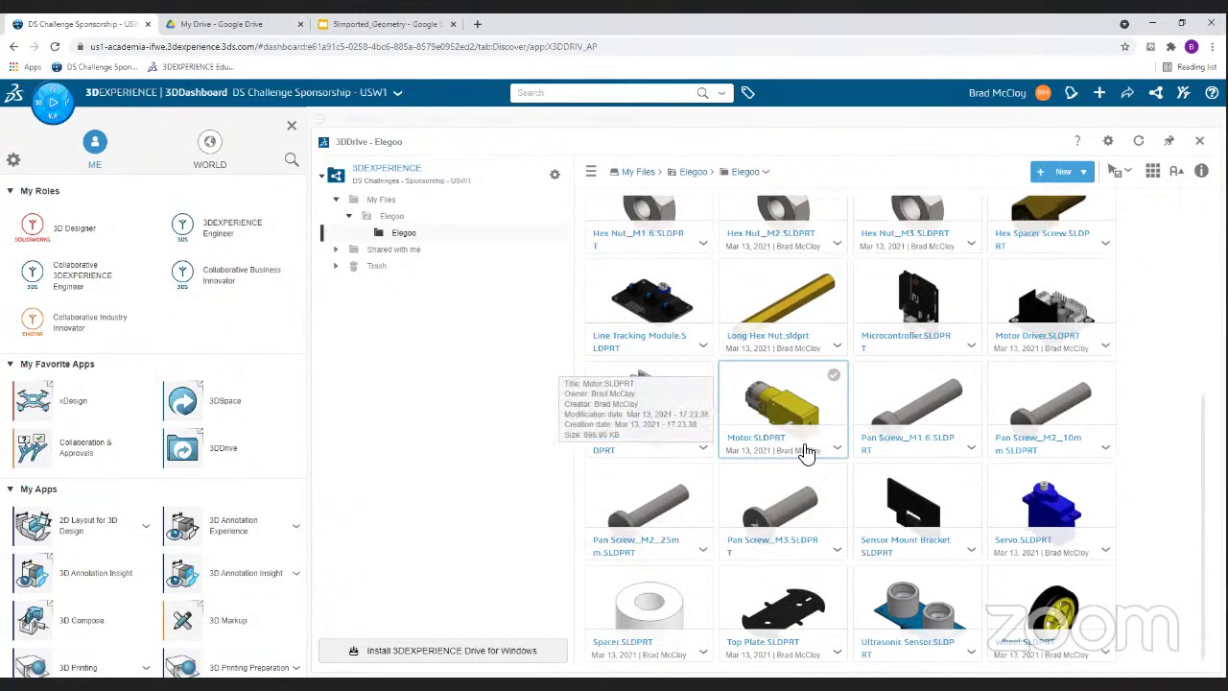
scroll(817, 450, "up", 3)
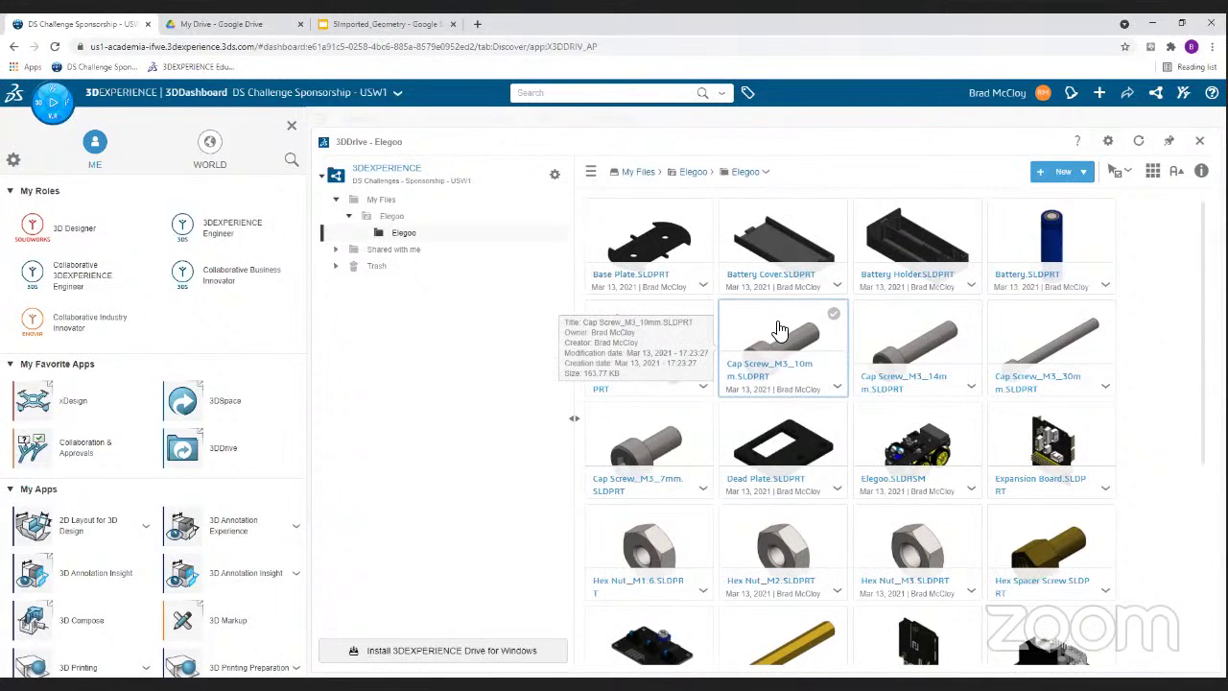
- Launch xDesign and review the file formats offered for importing from 3DDrive, closing the import without choosing a file
left_click(67, 403)
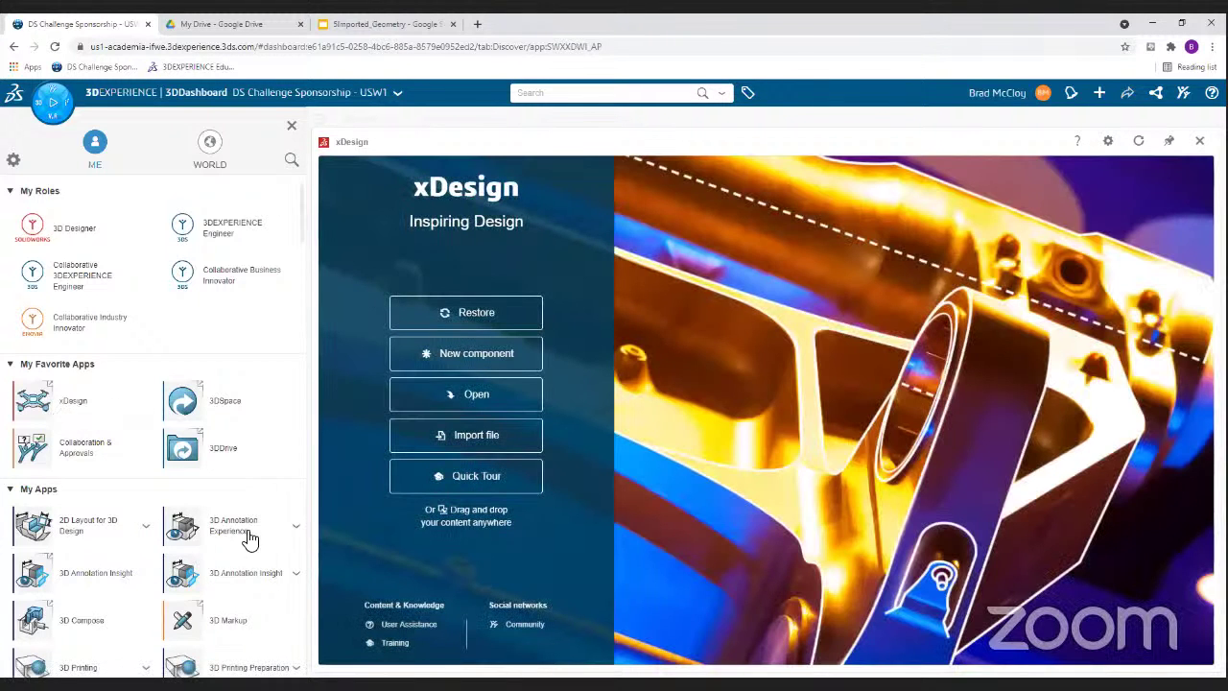
left_click(472, 437)
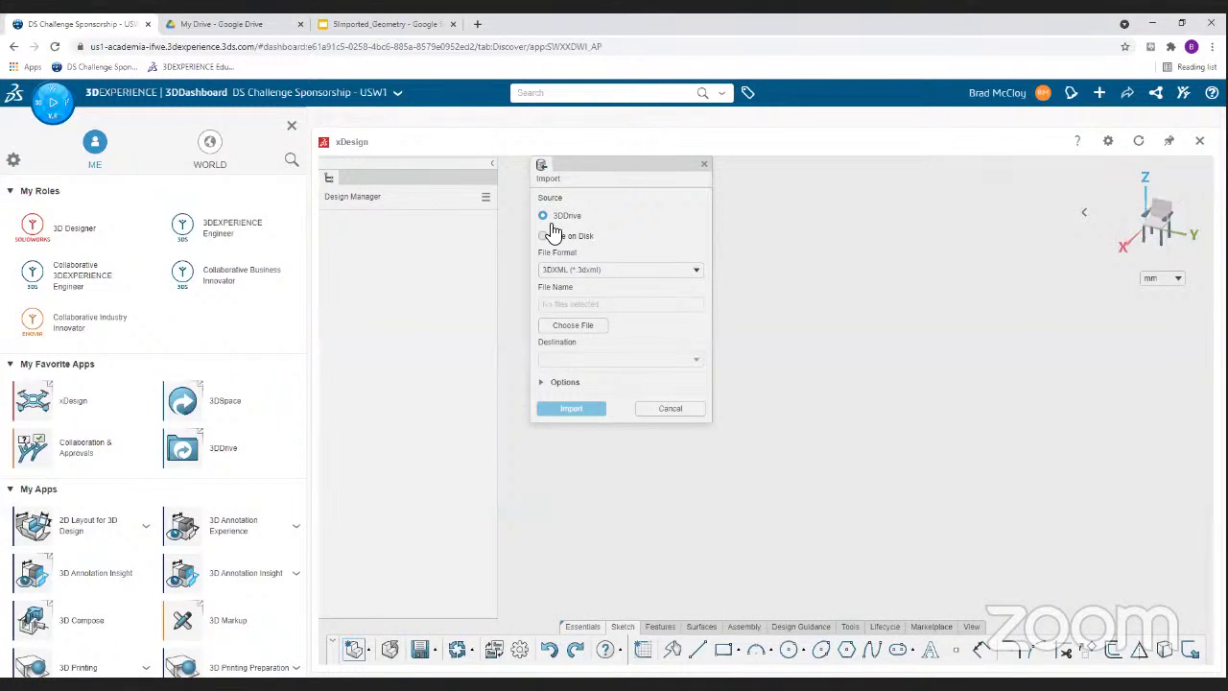
left_click(604, 271)
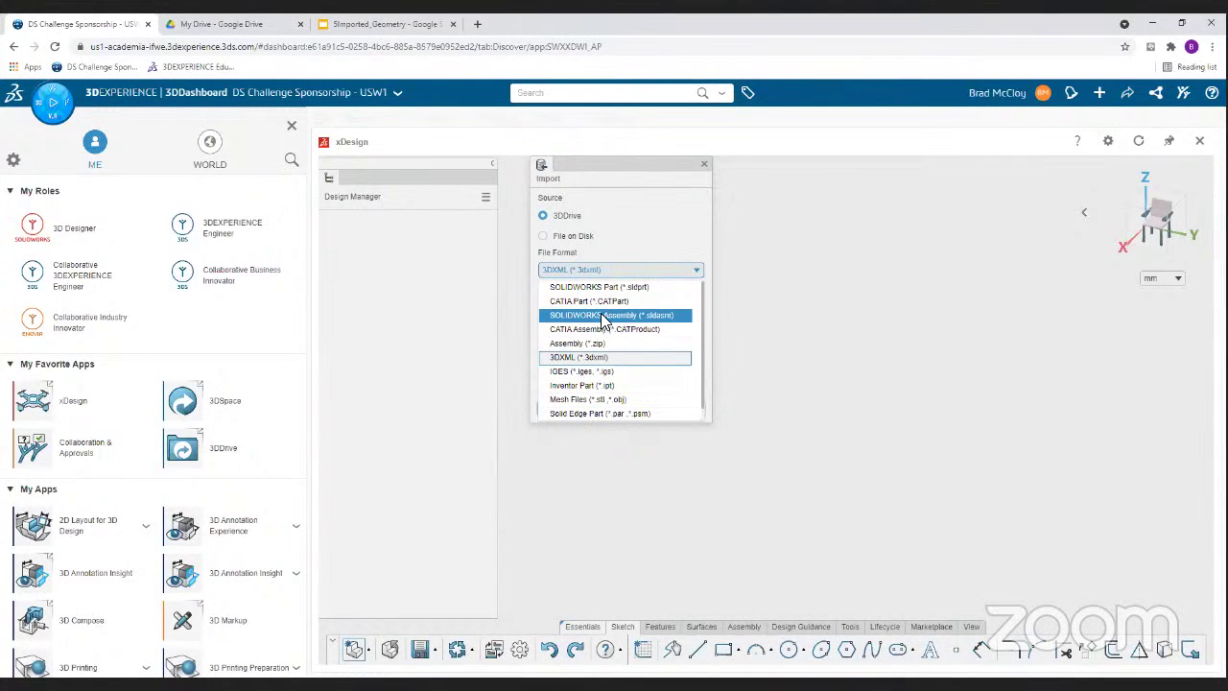
left_click(833, 342)
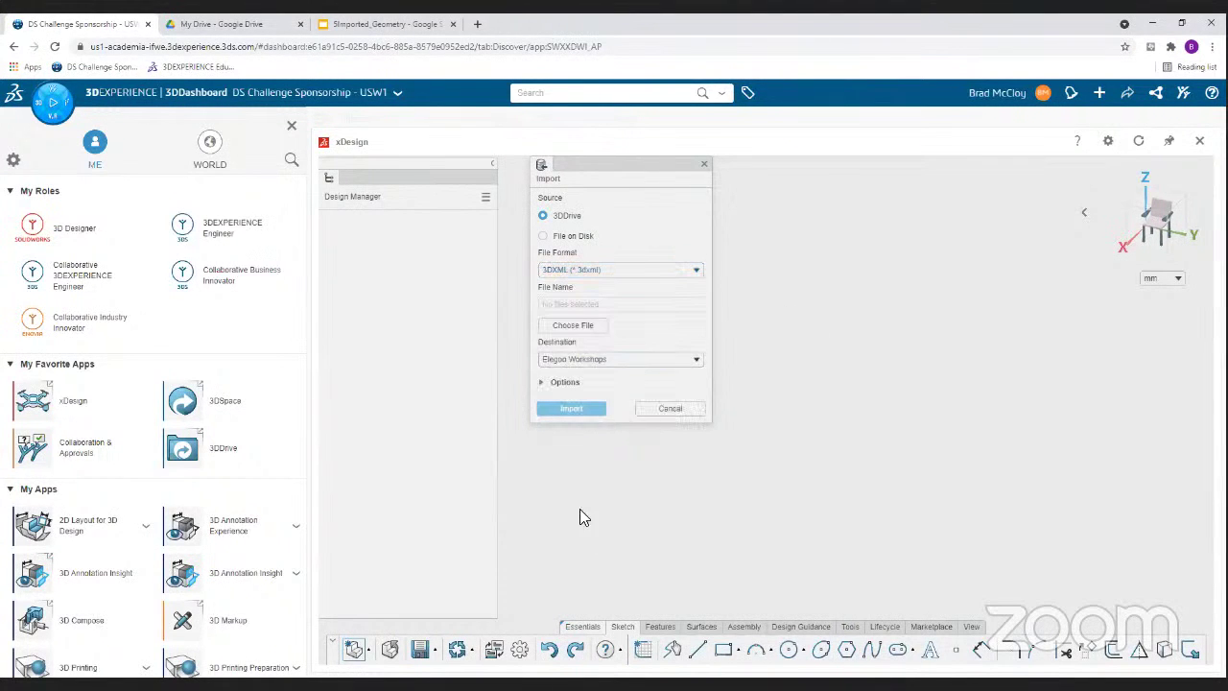
left_click(668, 411)
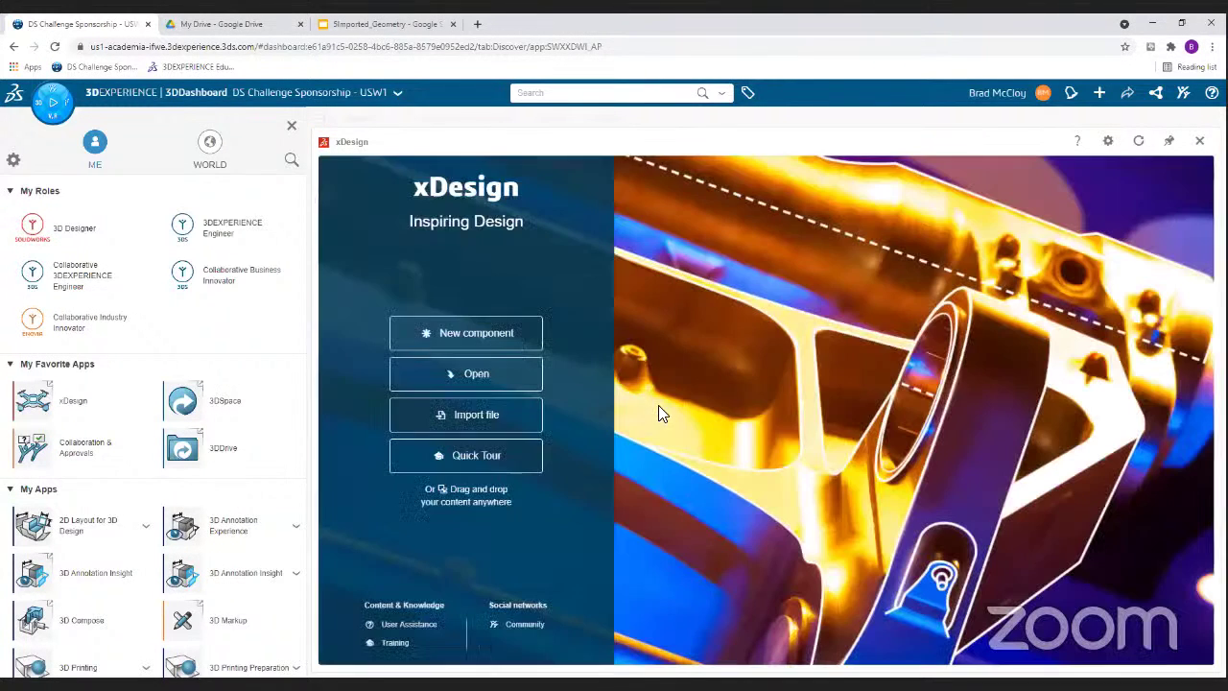
- Open the existing Elegoo physical product stored in the ElegooCar collaborative space
left_click(448, 377)
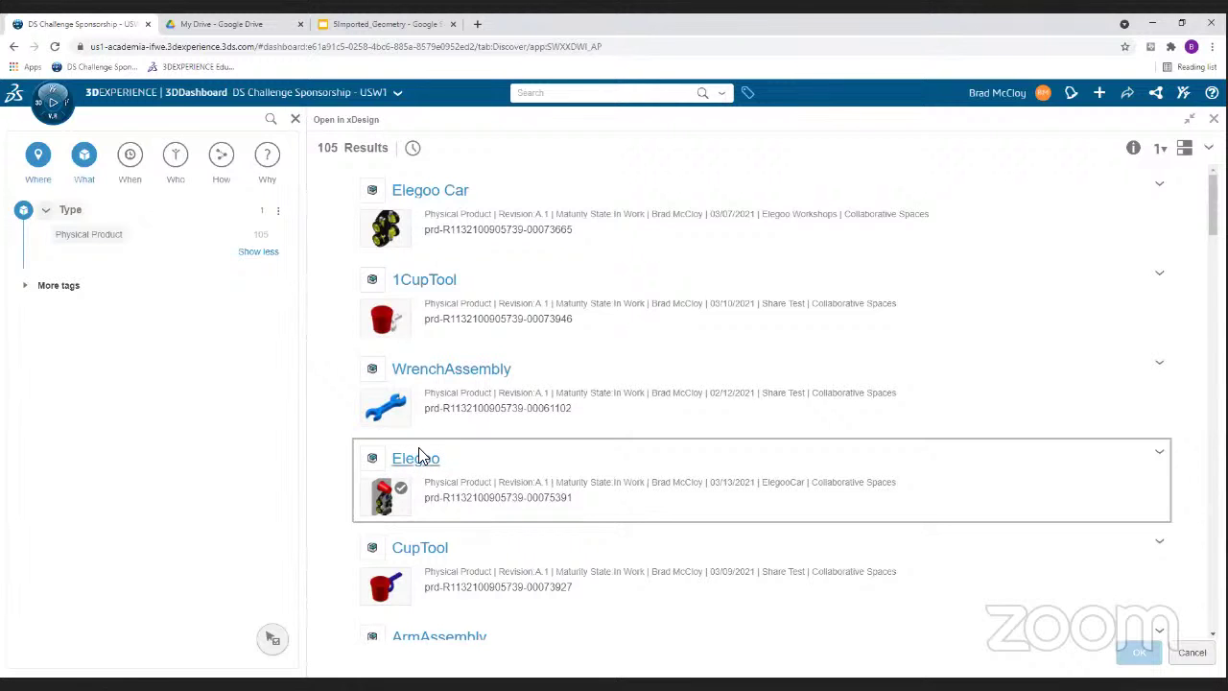
double_click(382, 504)
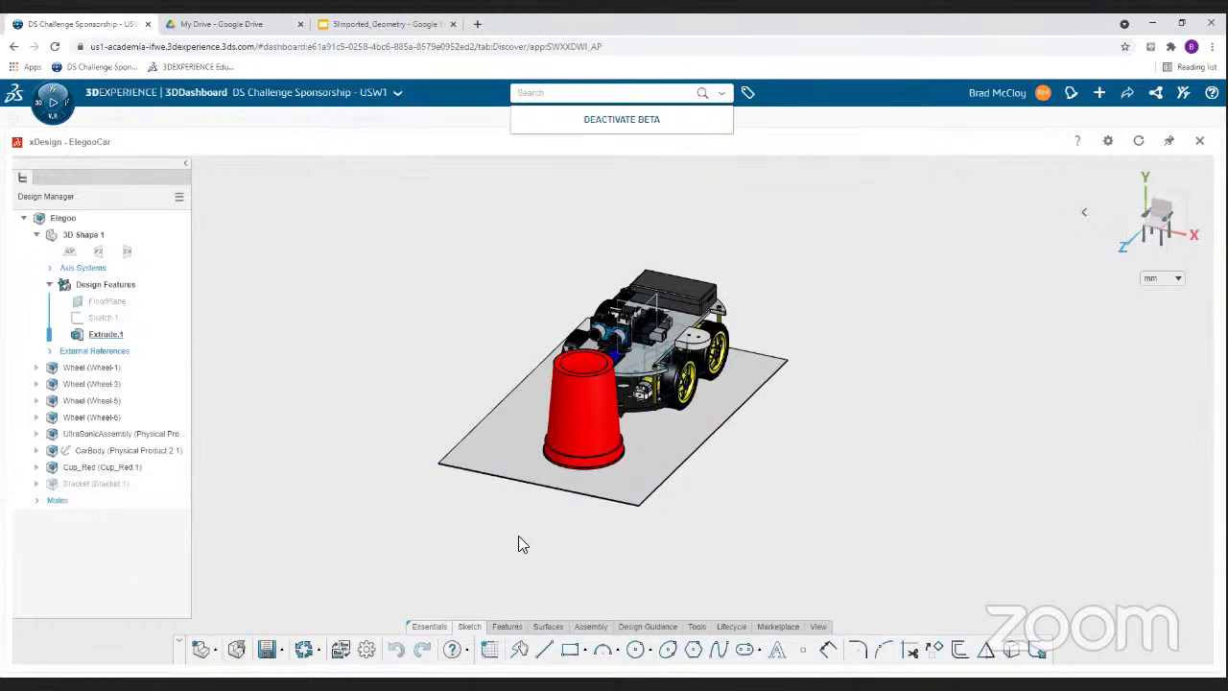
middle_click_drag(700, 496, 626, 512)
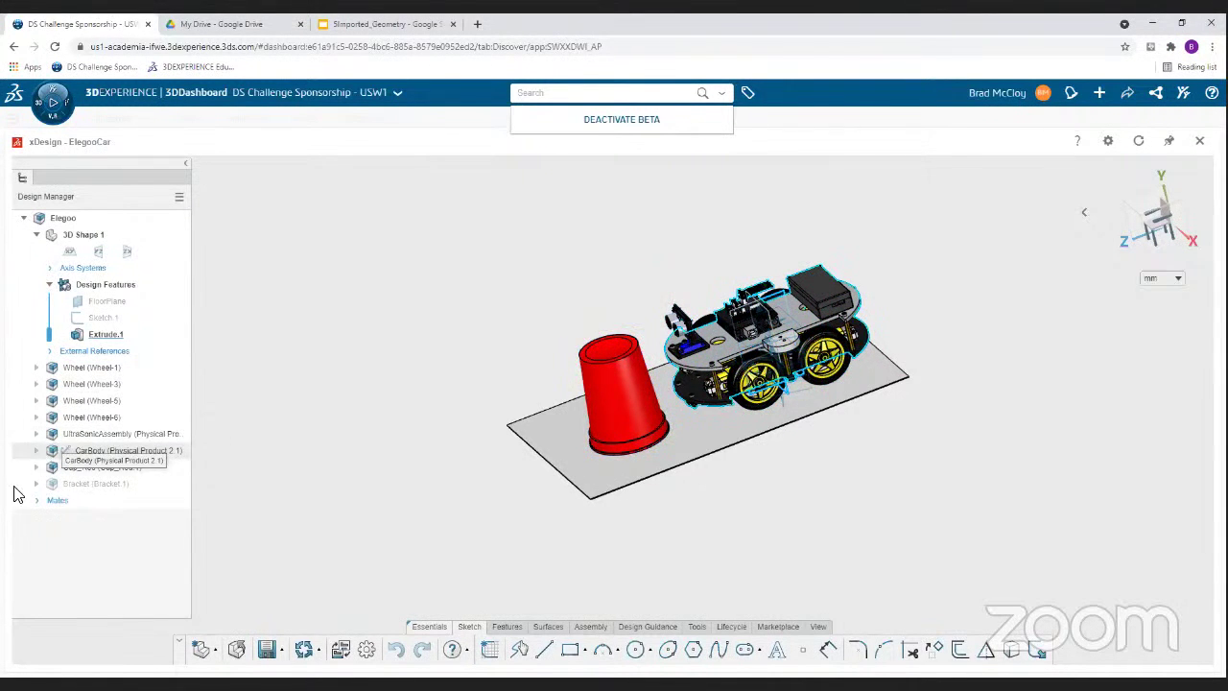
- Examine the four wheel components and the parts inside the CarBody subassembly in the design tree
left_click(83, 369)
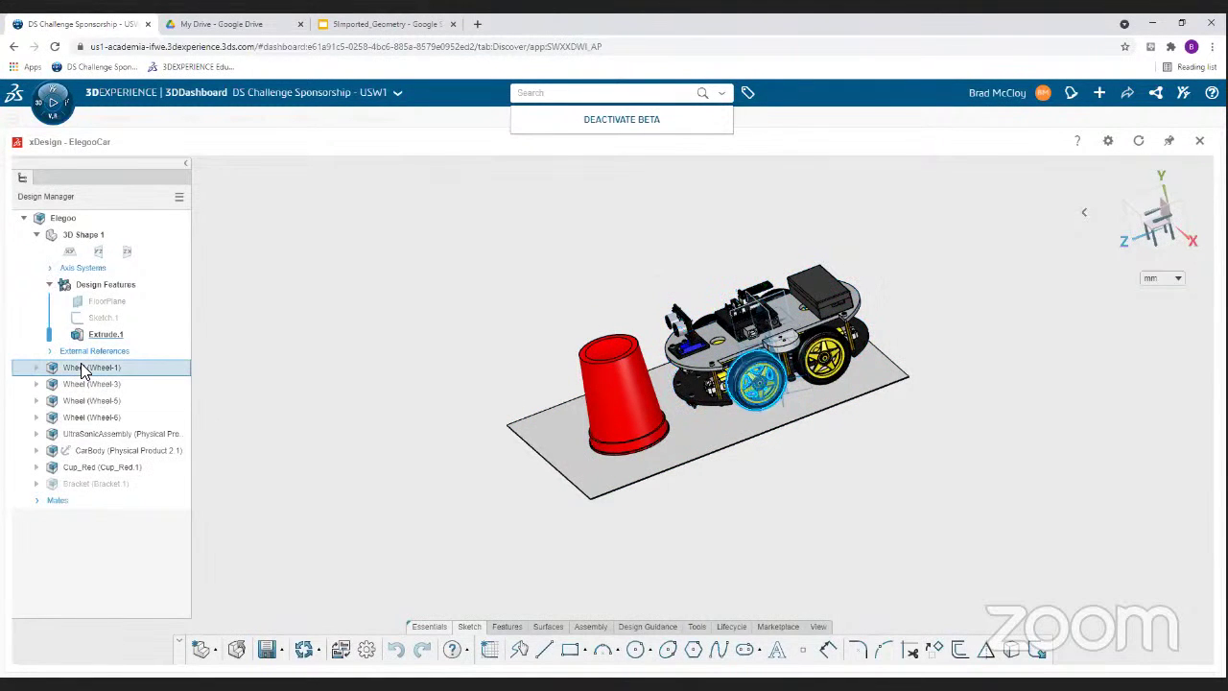
left_click(90, 417, "shift")
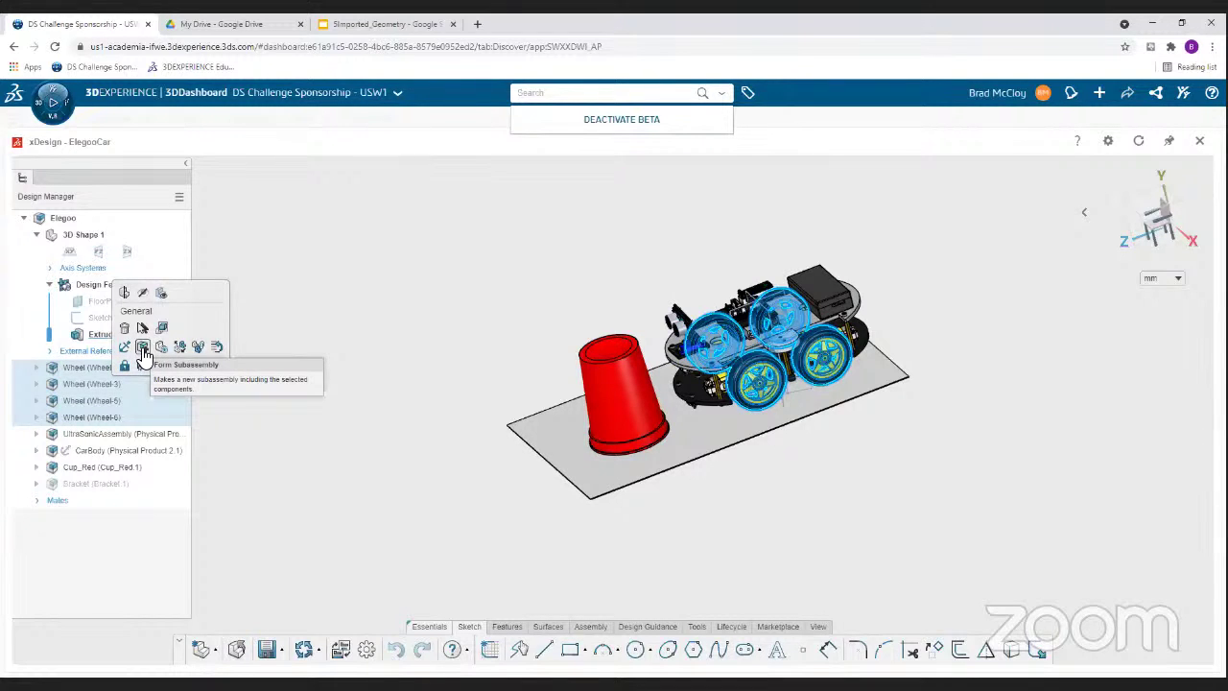
left_click(82, 455)
left_click(37, 451)
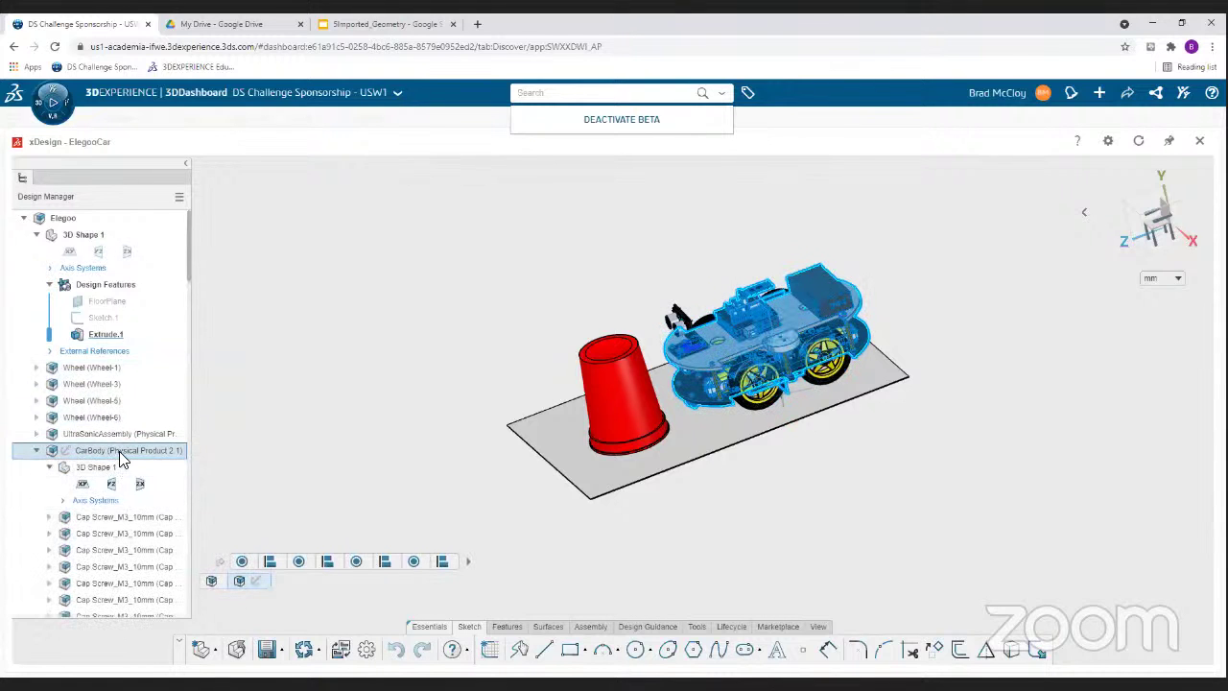
scroll(122, 460, "down", 3)
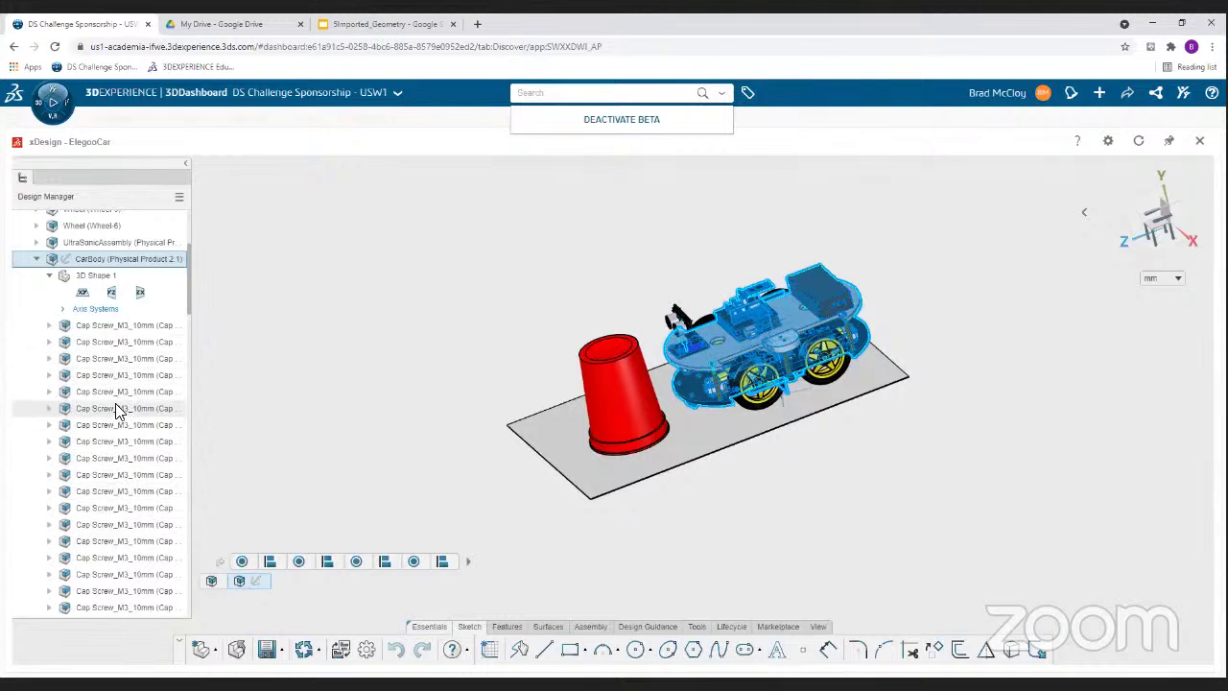
left_click(373, 374)
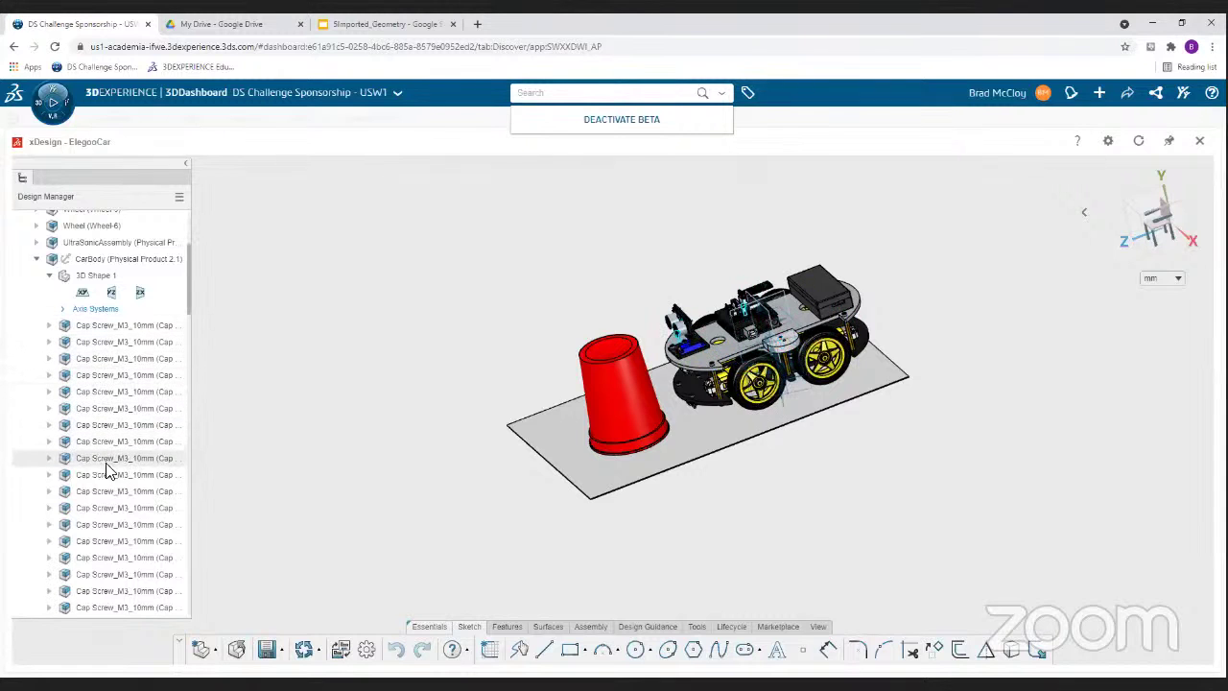
scroll(105, 470, "down", 10)
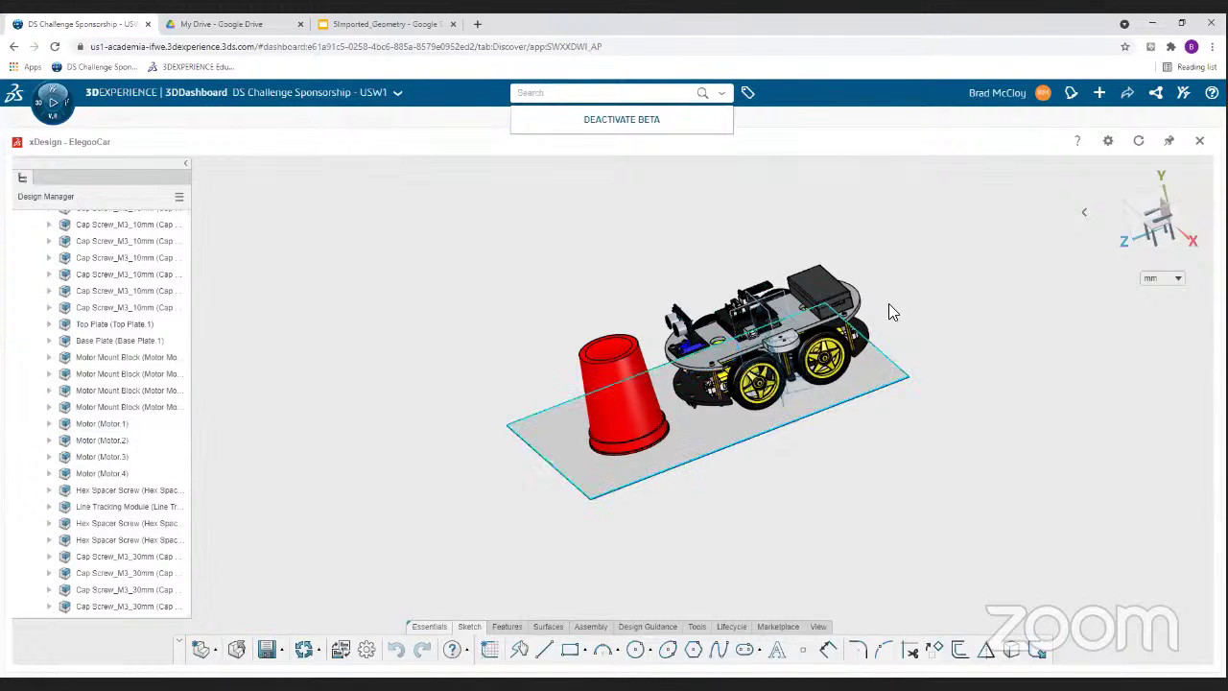
- Test the motion of the car's wheel nearest the red cup by moving it in the 3D view
scroll(784, 391, "up", 2)
scroll(784, 392, "up", 3)
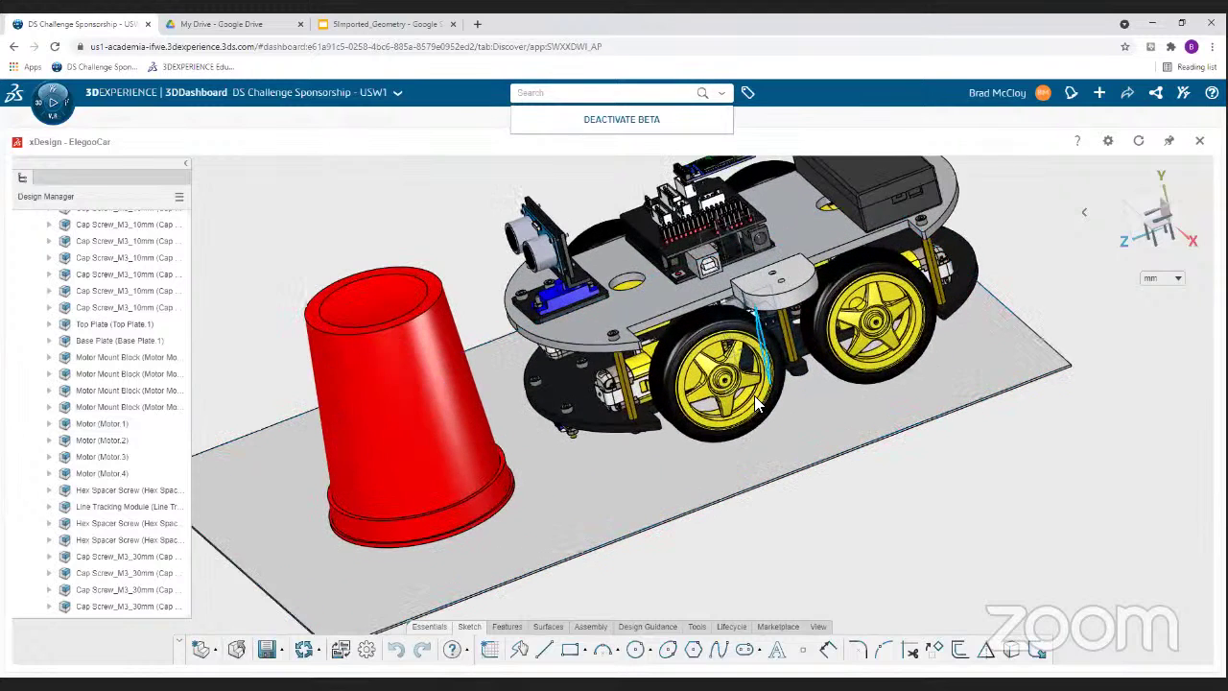
scroll(760, 390, "up", 2)
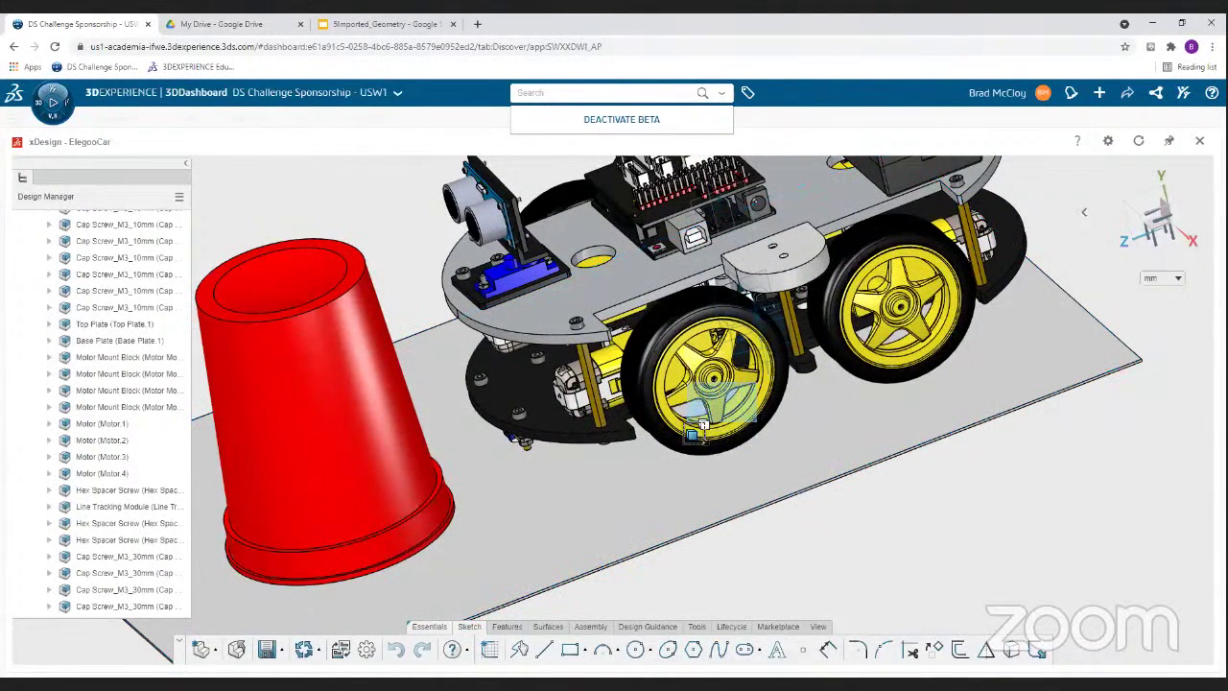
left_click_drag(652, 370, 871, 382)
middle_click_drag(937, 443, 754, 278)
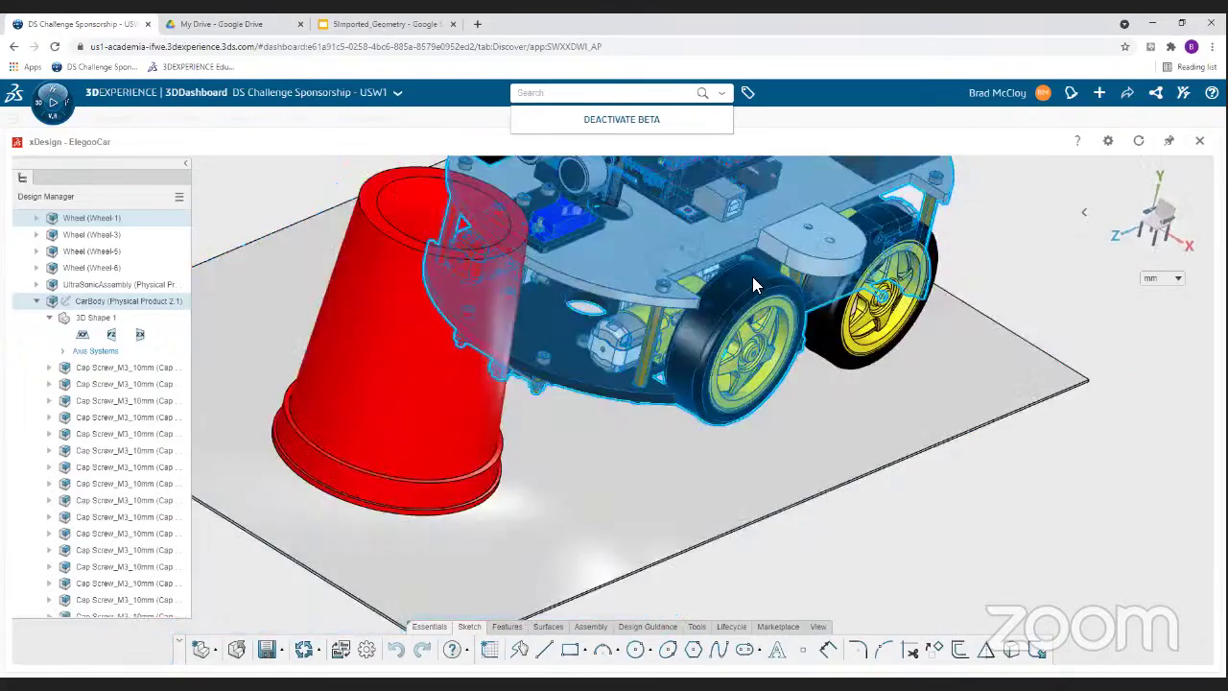
- Inspect the car's wheels, chassis plates and side bracket from several angles, both close up and from farther away
middle_click_drag(693, 415, 891, 322)
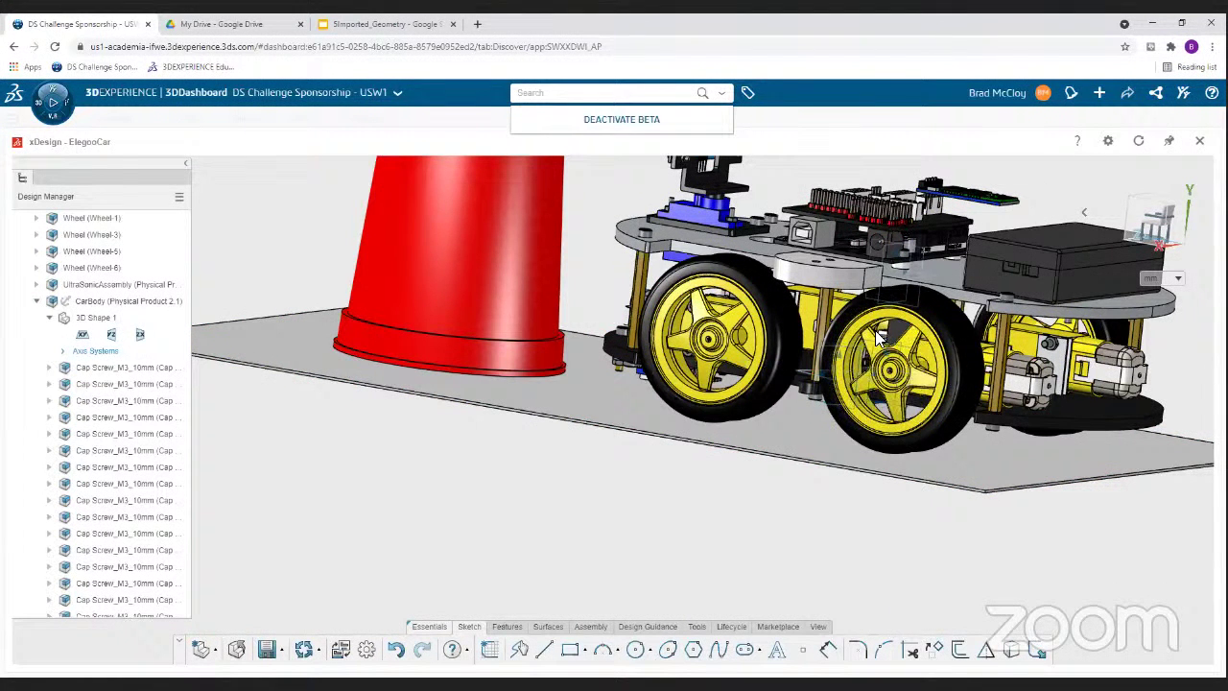
scroll(876, 330, "down", 3)
middle_click_drag(816, 319, 691, 307)
scroll(691, 307, "up", 5)
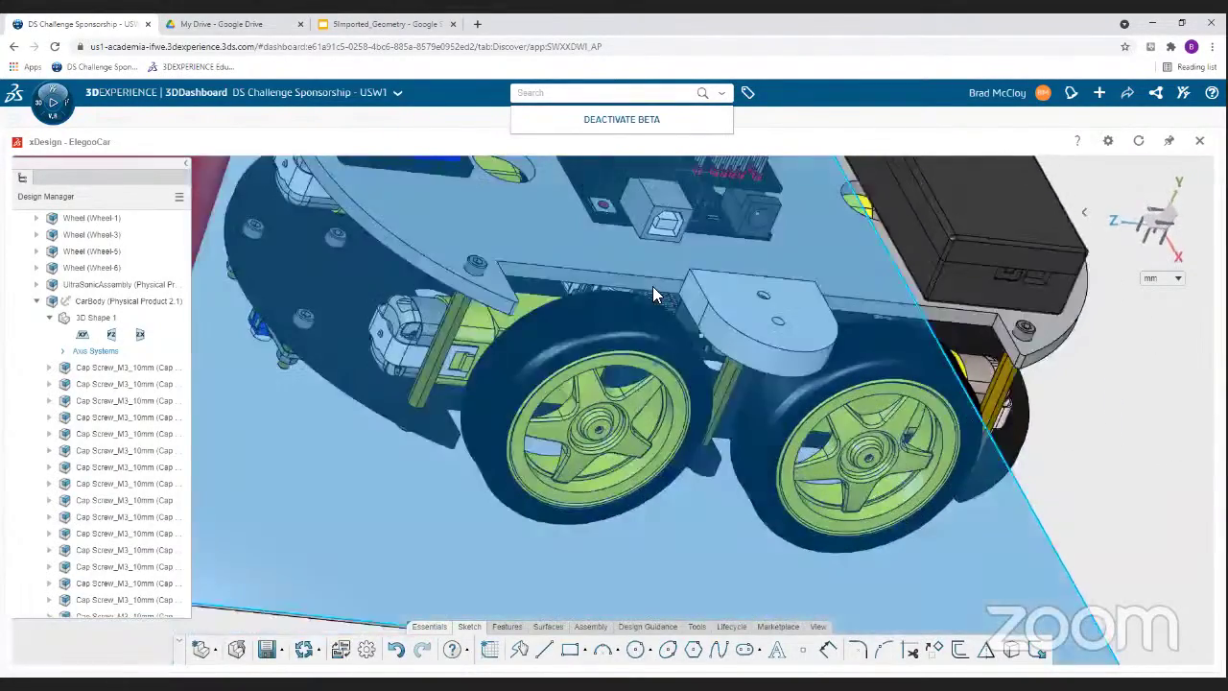
scroll(652, 286, "down", 5)
middle_click_drag(652, 286, 518, 202)
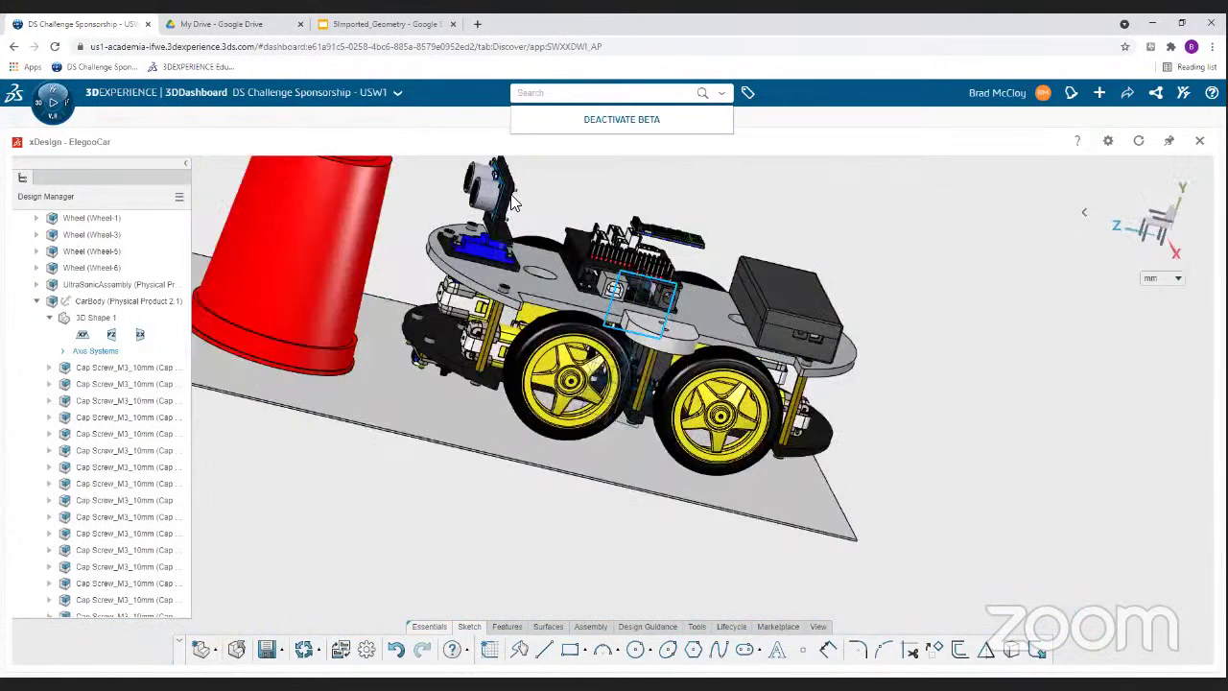
- Swivel the ultrasonic sensor assembly on its mount to test its motion relative to the car body
left_click_drag(515, 198, 508, 282)
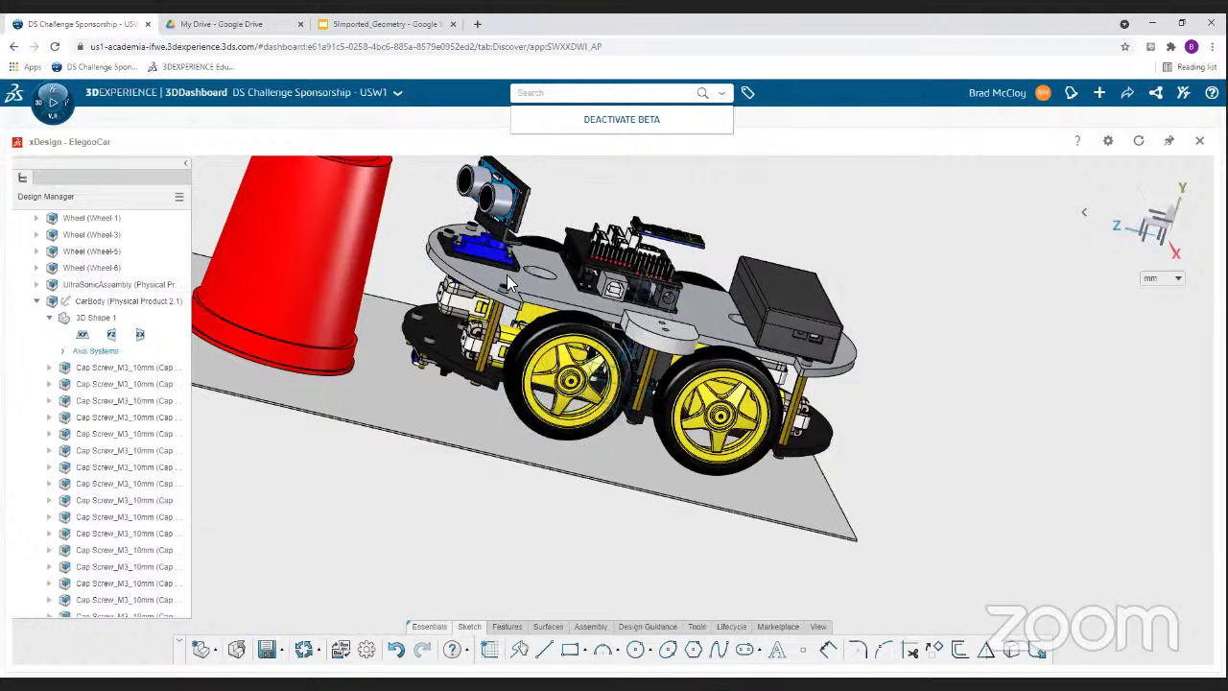
scroll(525, 357, "down", 5)
middle_click_drag(489, 394, 547, 432)
scroll(606, 284, "up", 5)
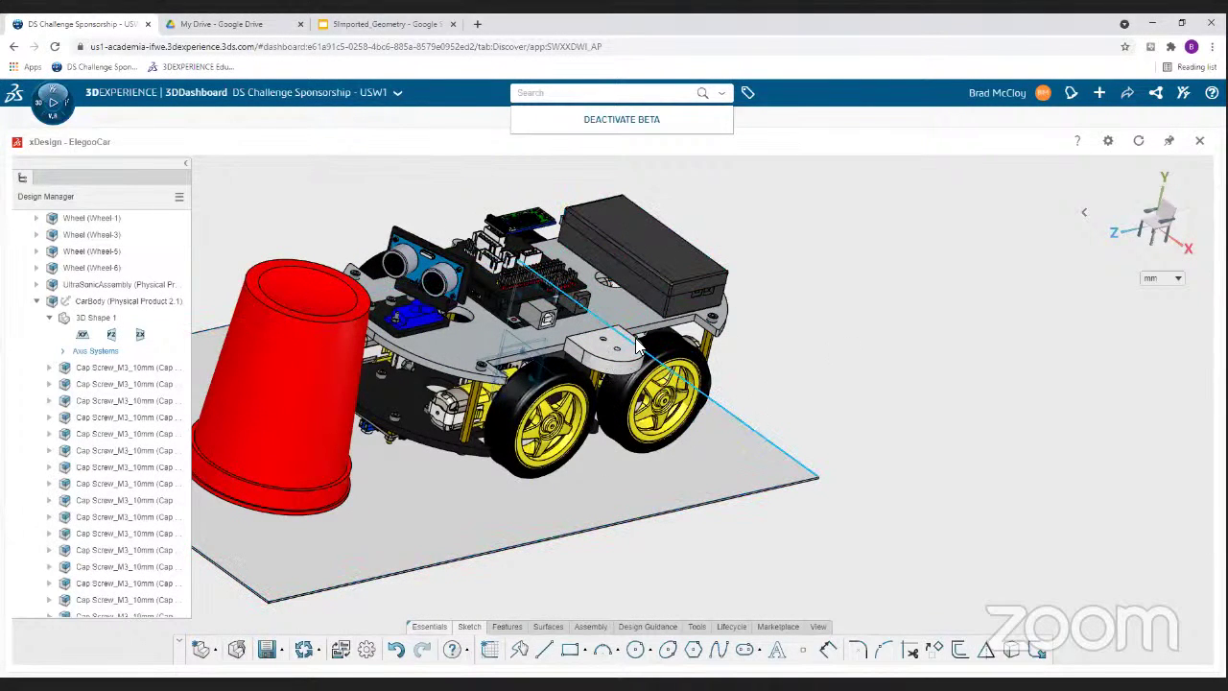
middle_click_drag(710, 374, 587, 324)
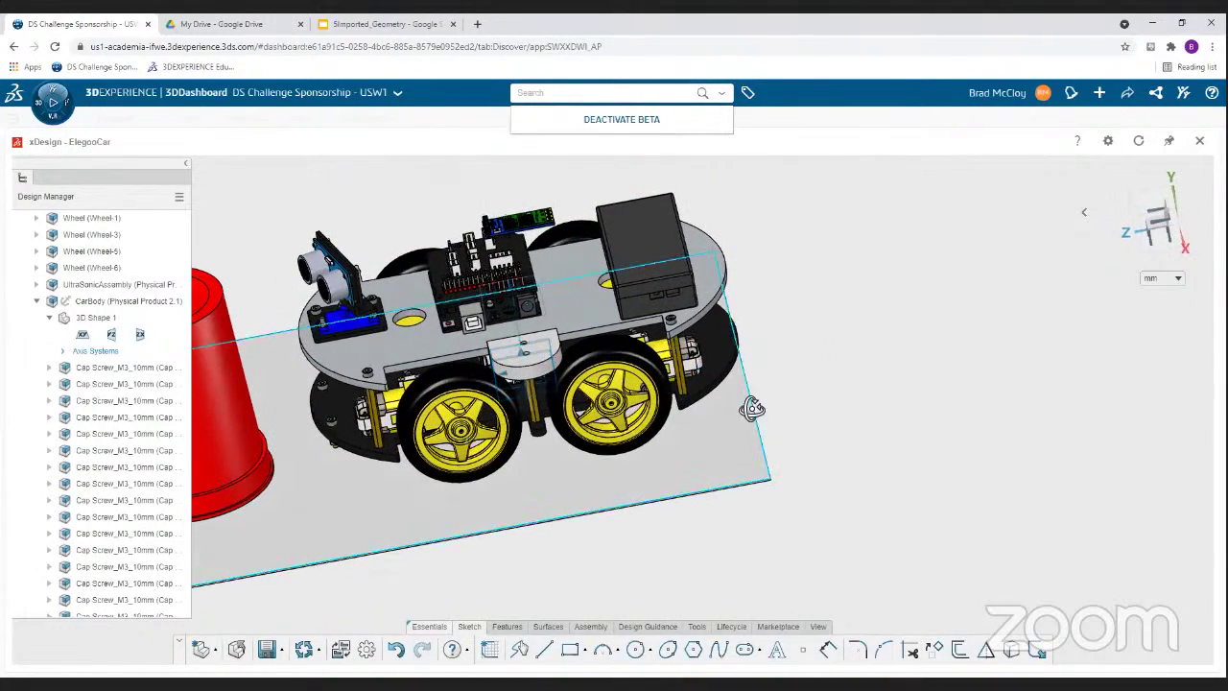
middle_click_drag(749, 406, 848, 389)
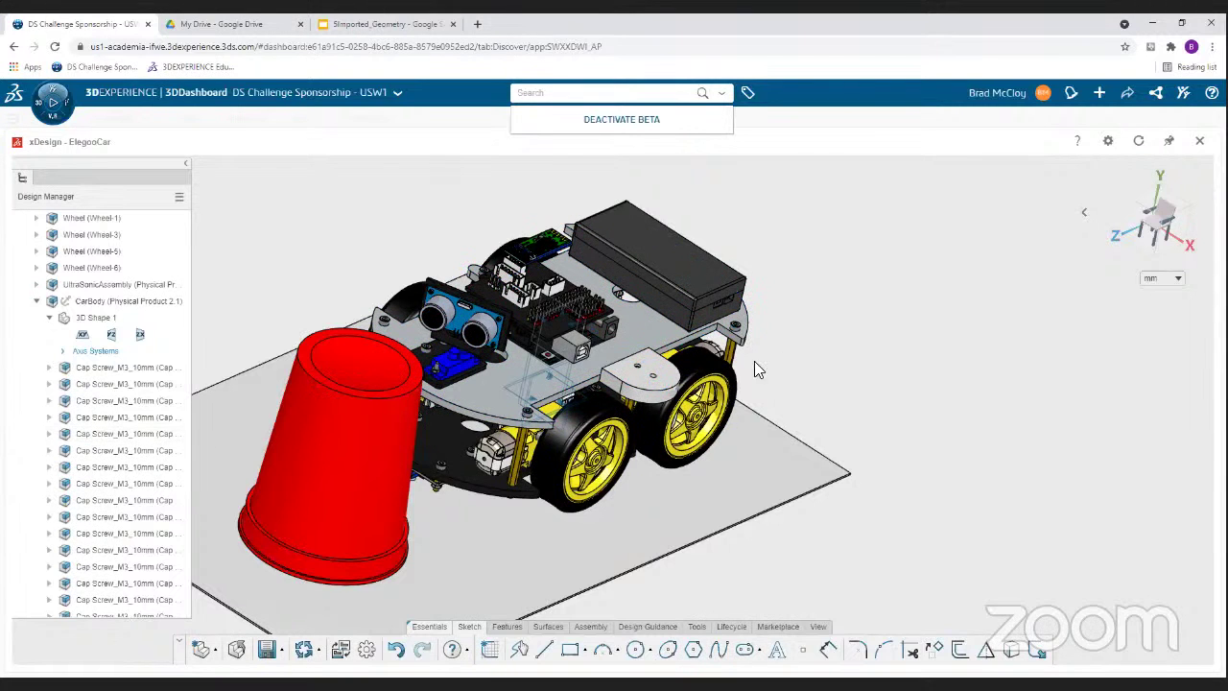
- Locate the car's Top Plate component in the design tree and expand it to show its design features
scroll(142, 470, "down", 10)
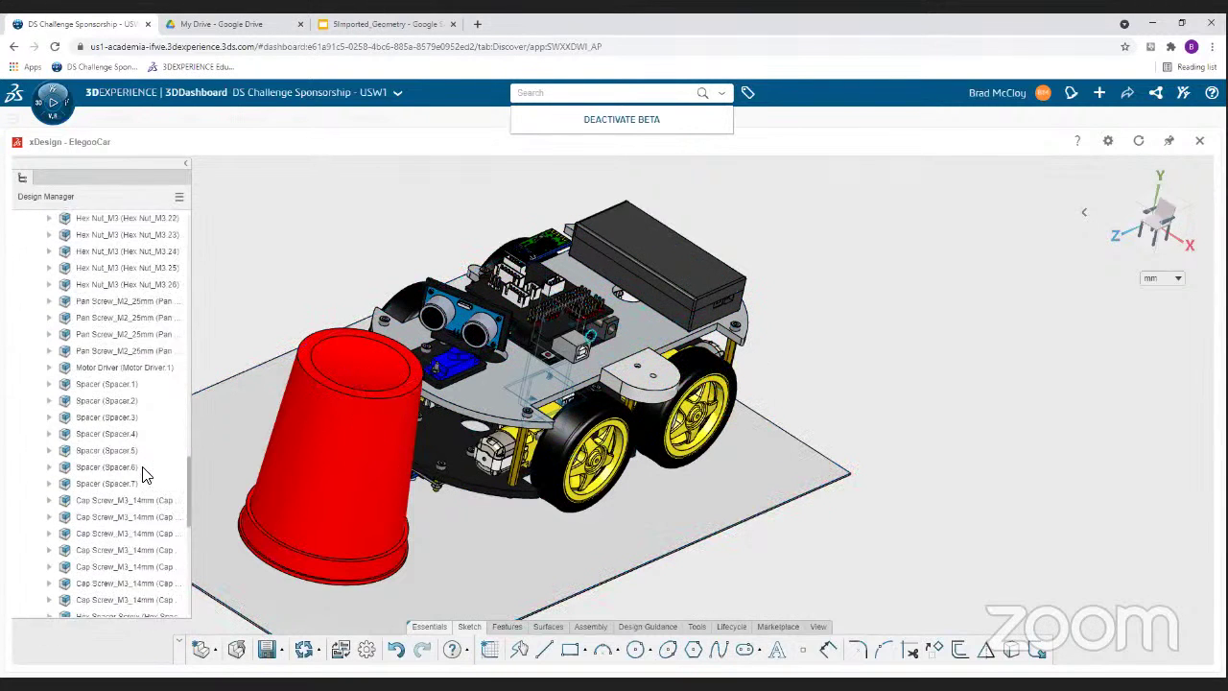
scroll(142, 469, "up", 6)
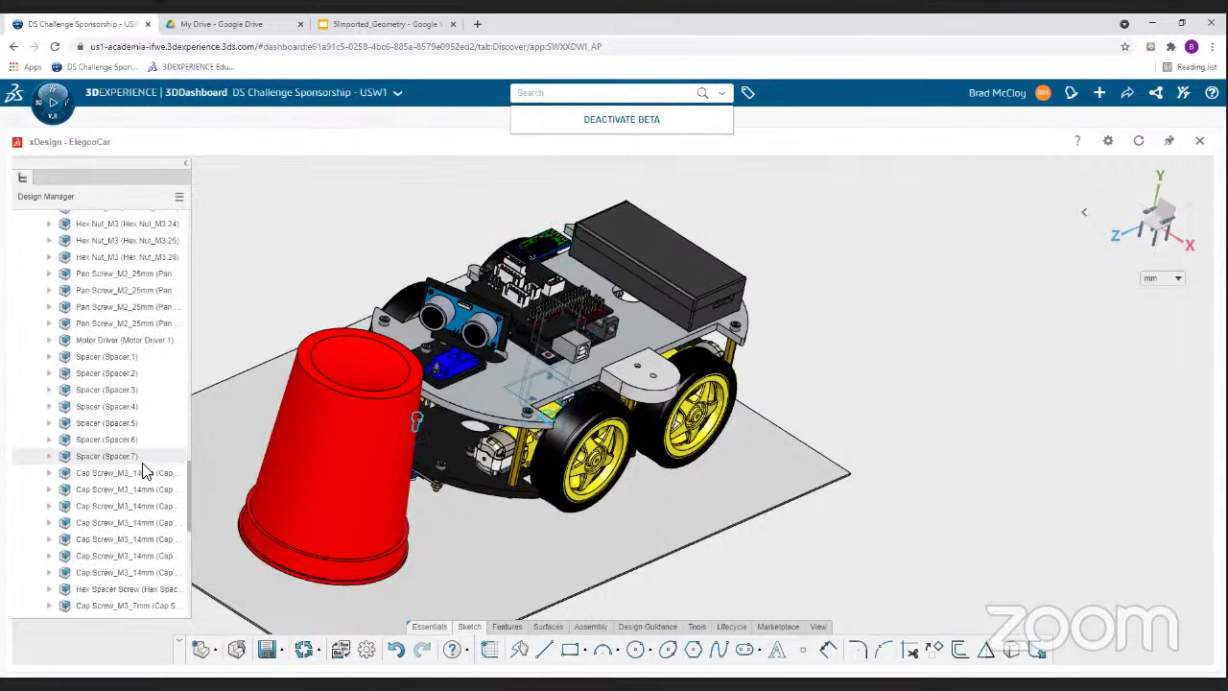
left_click(658, 343)
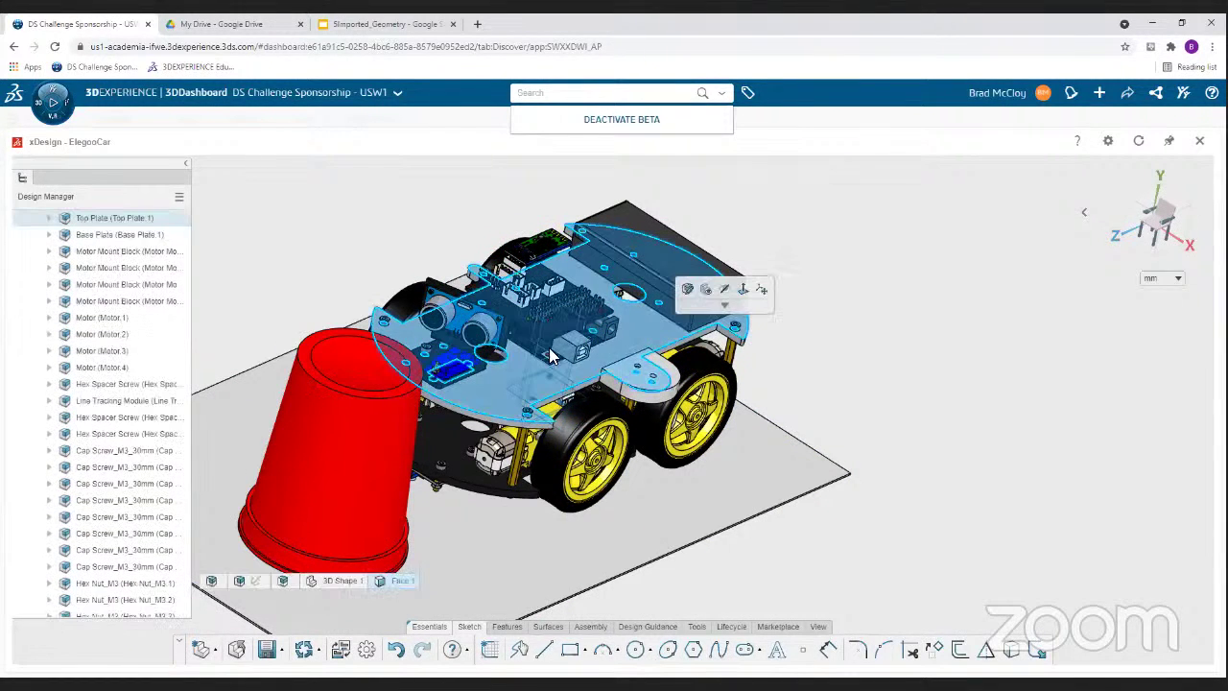
left_click(49, 218)
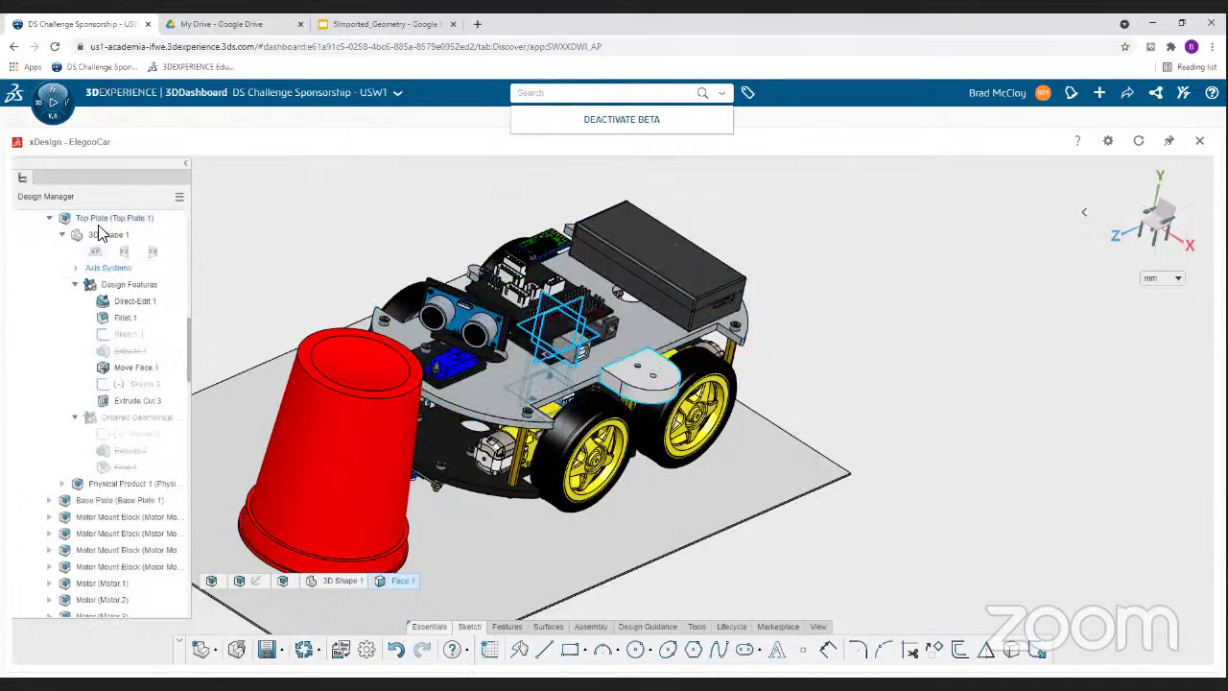
- Examine which geometry of the Top Plate the Move Face.1 and Extrude Cut.3 features affect
left_click(137, 370)
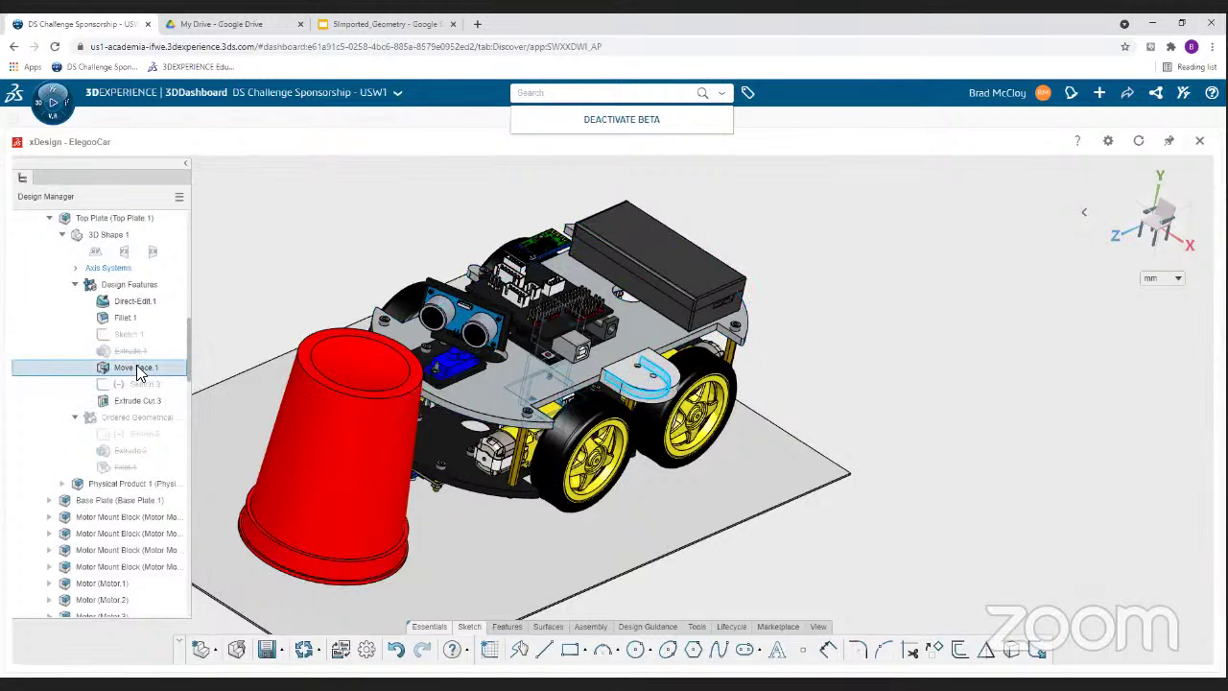
left_click(137, 384)
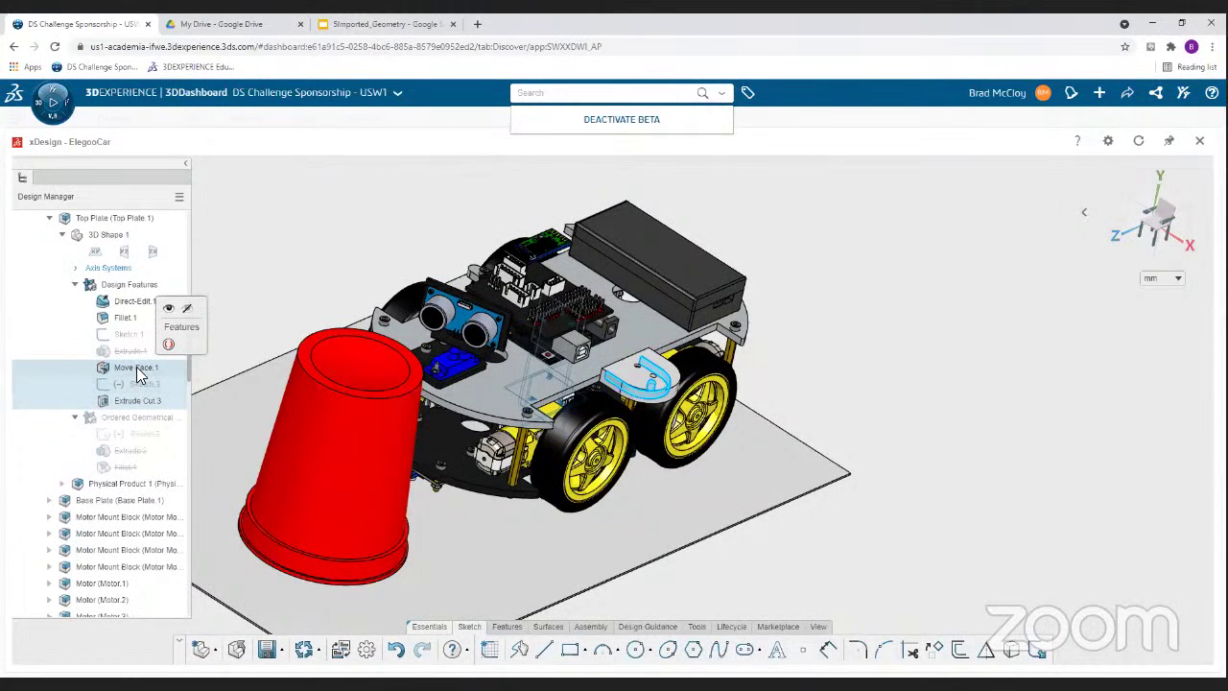
left_click(136, 367)
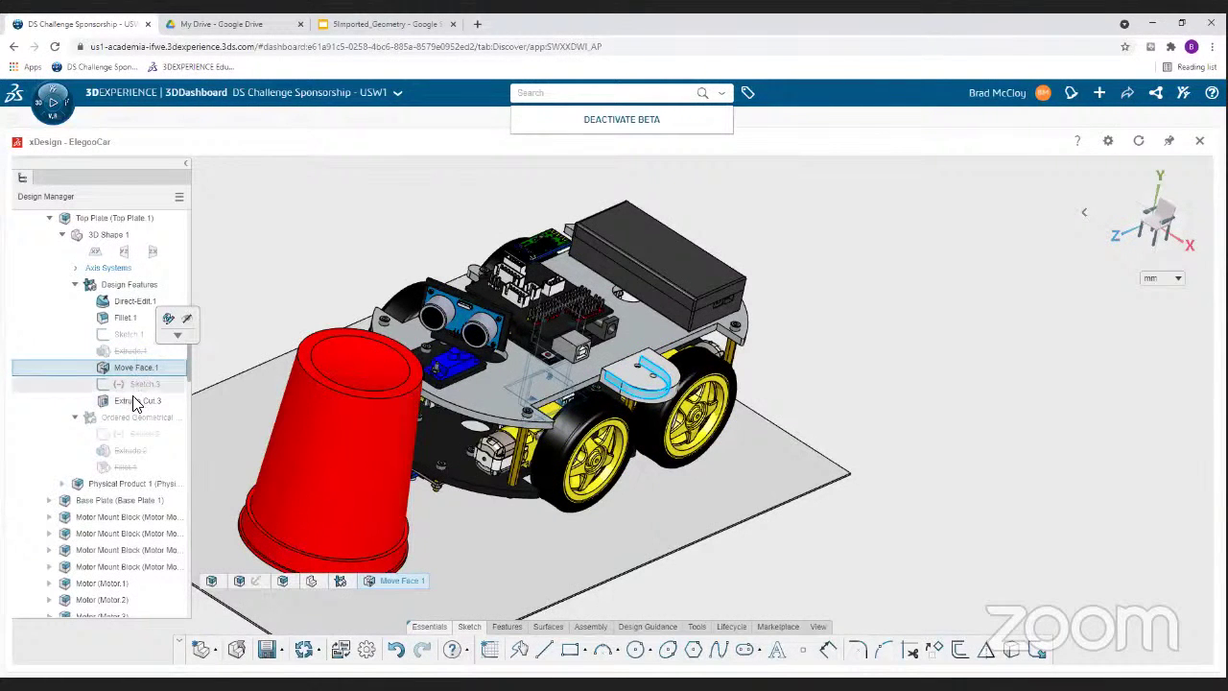
left_click(133, 401)
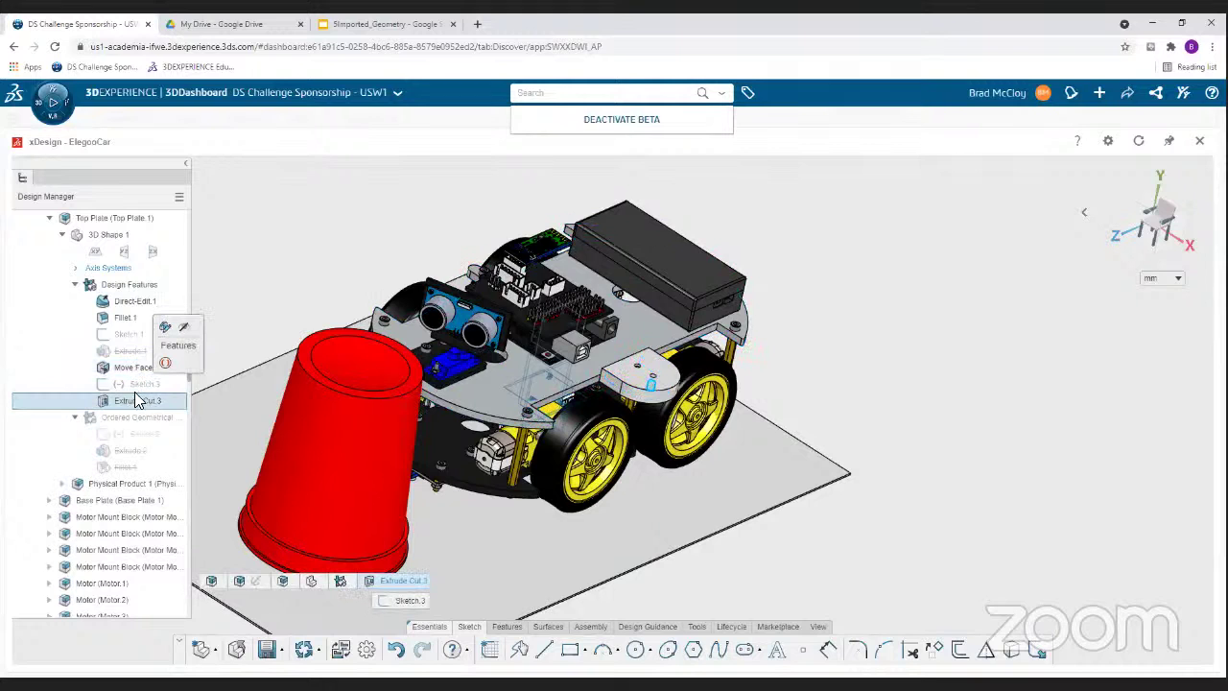
left_click(138, 368)
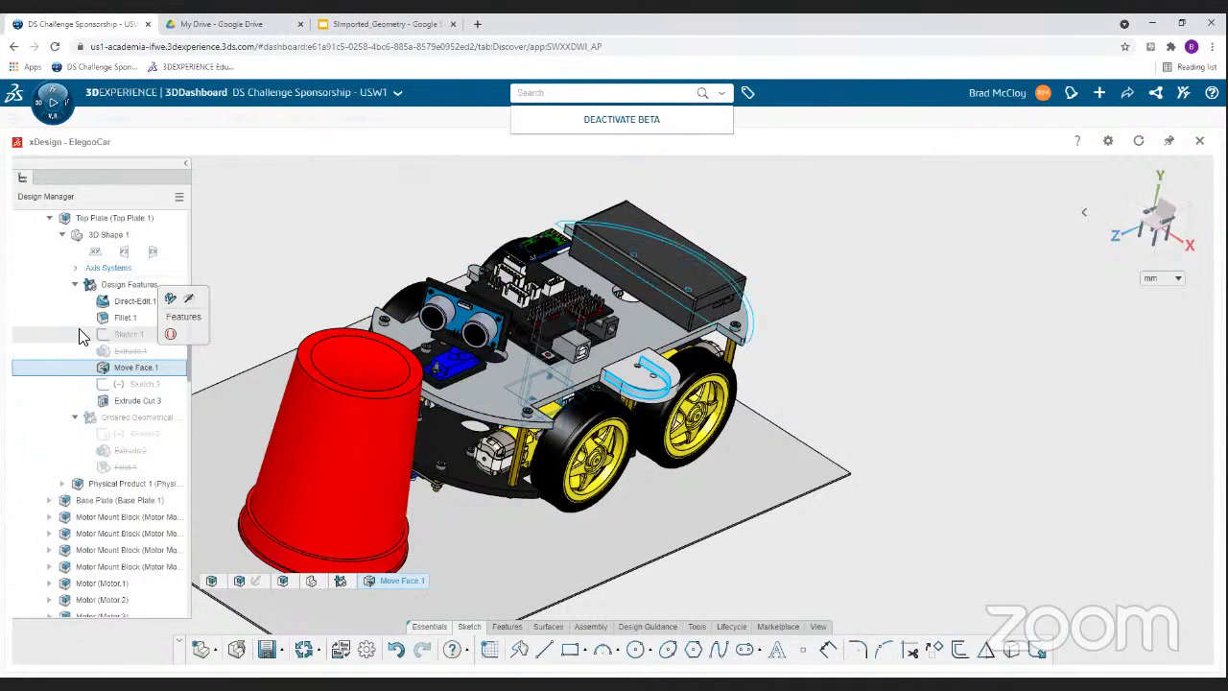
scroll(81, 342, "up", 2)
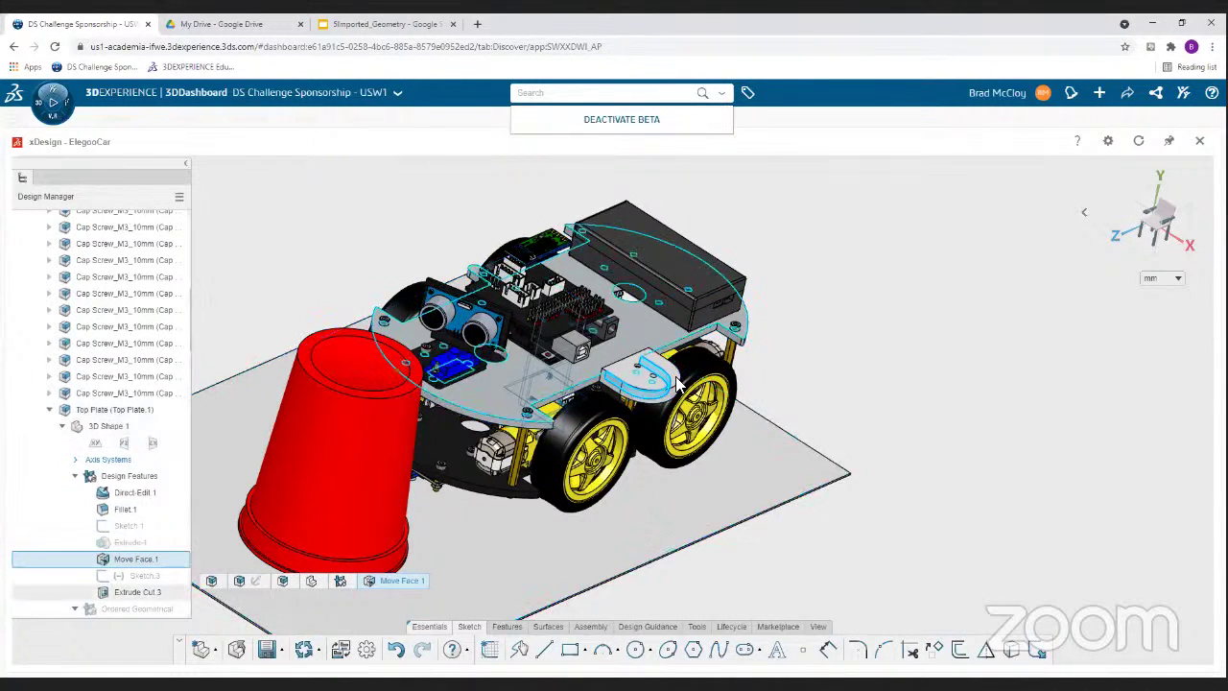
- Isolate the Top Plate so that all other components of the car are hidden
left_click(103, 410)
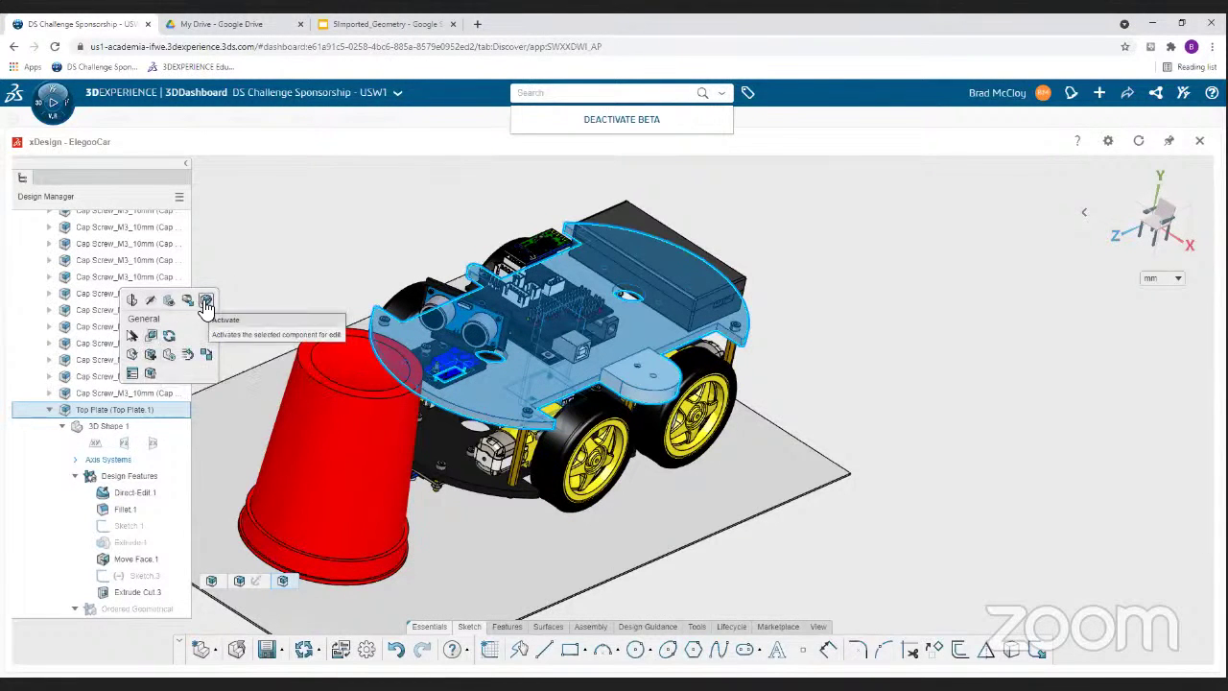
left_click(151, 338)
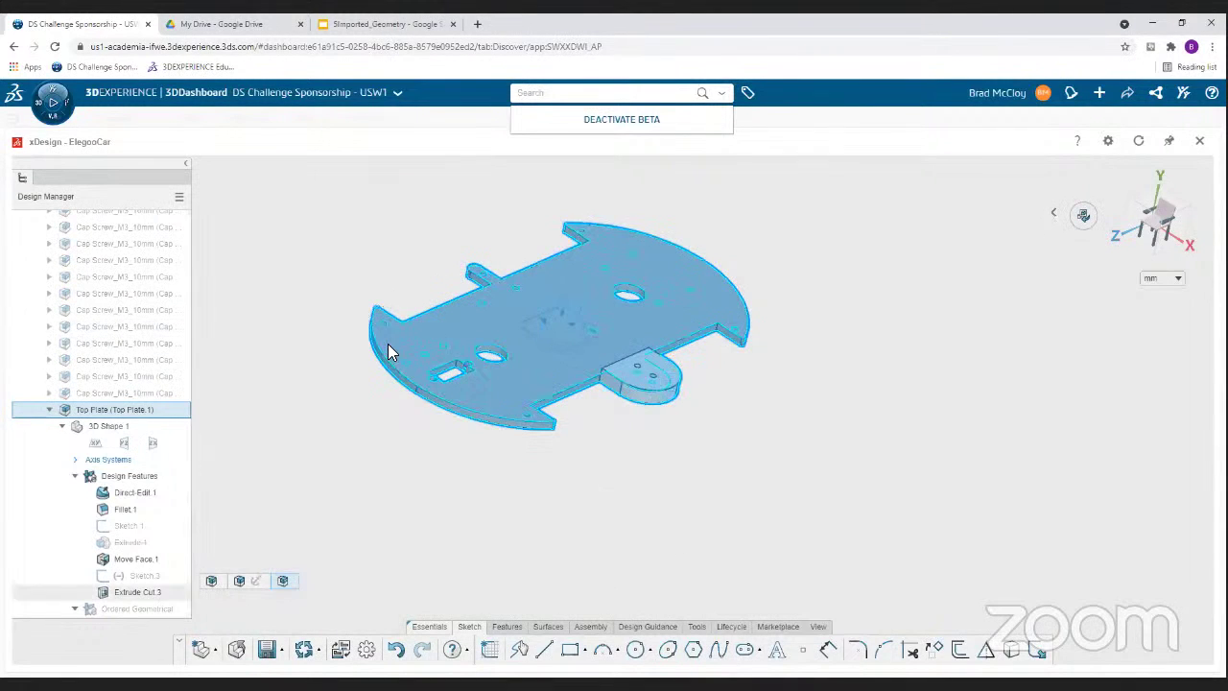
left_click(769, 437)
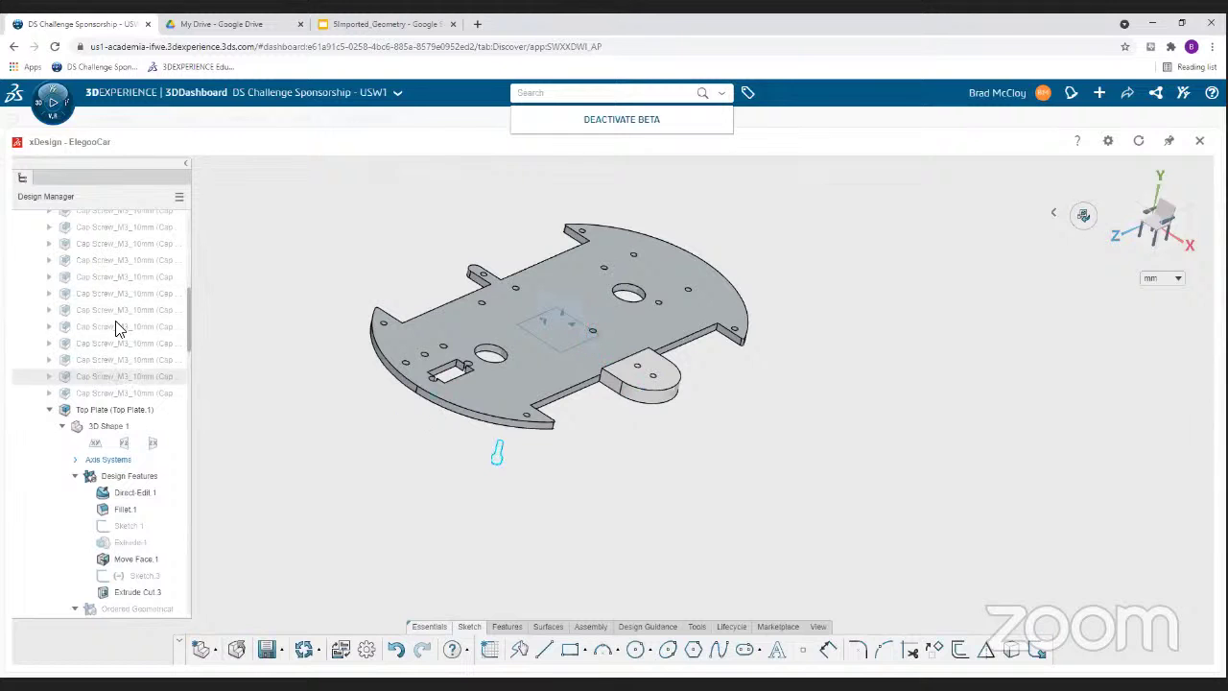
- Activate the isolated Top Plate component for editing and review its feature list
left_click(111, 412)
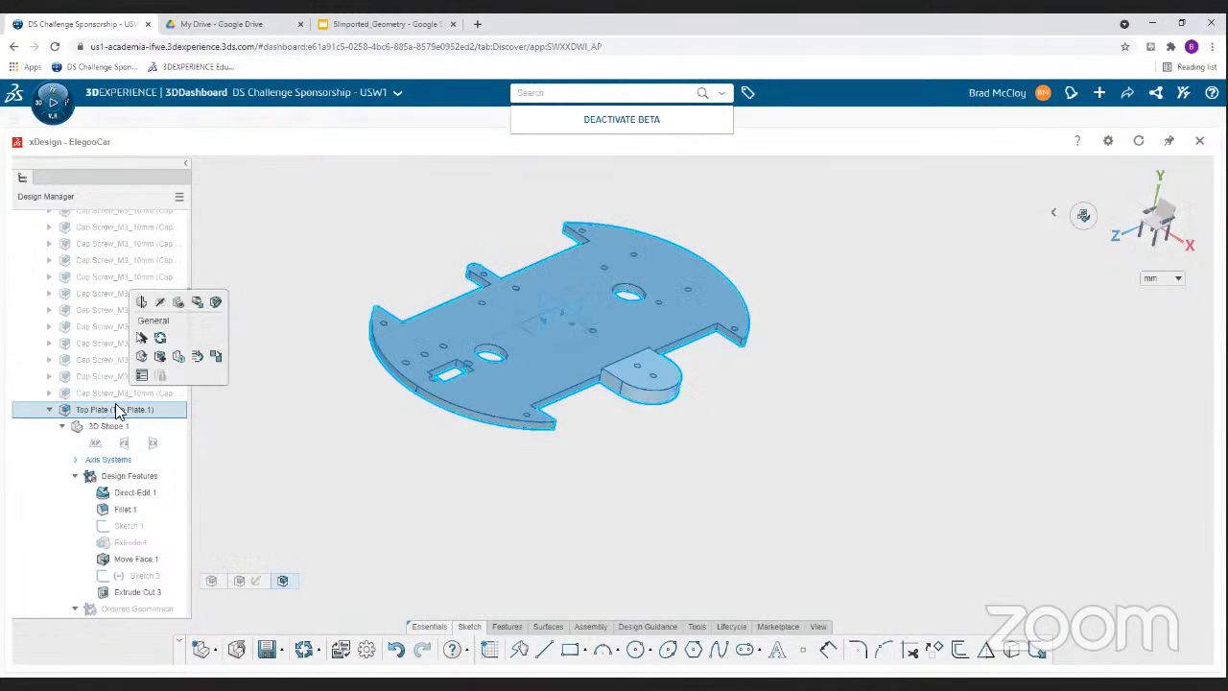
left_click(215, 304)
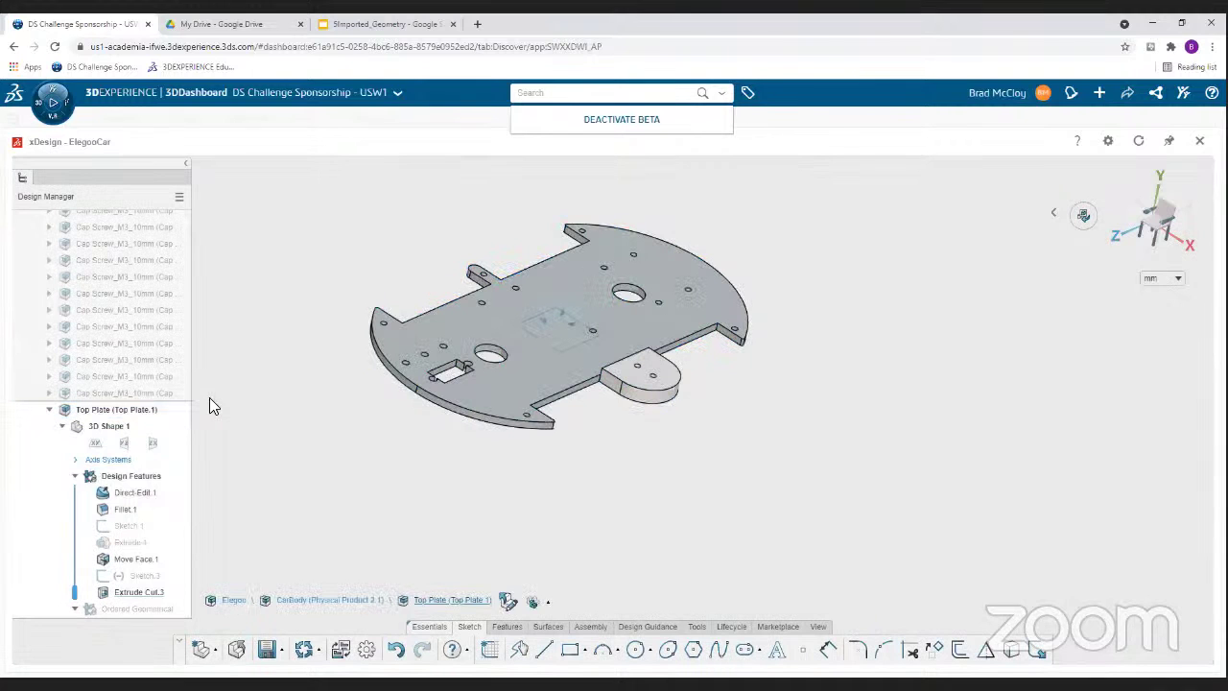
left_click(108, 425)
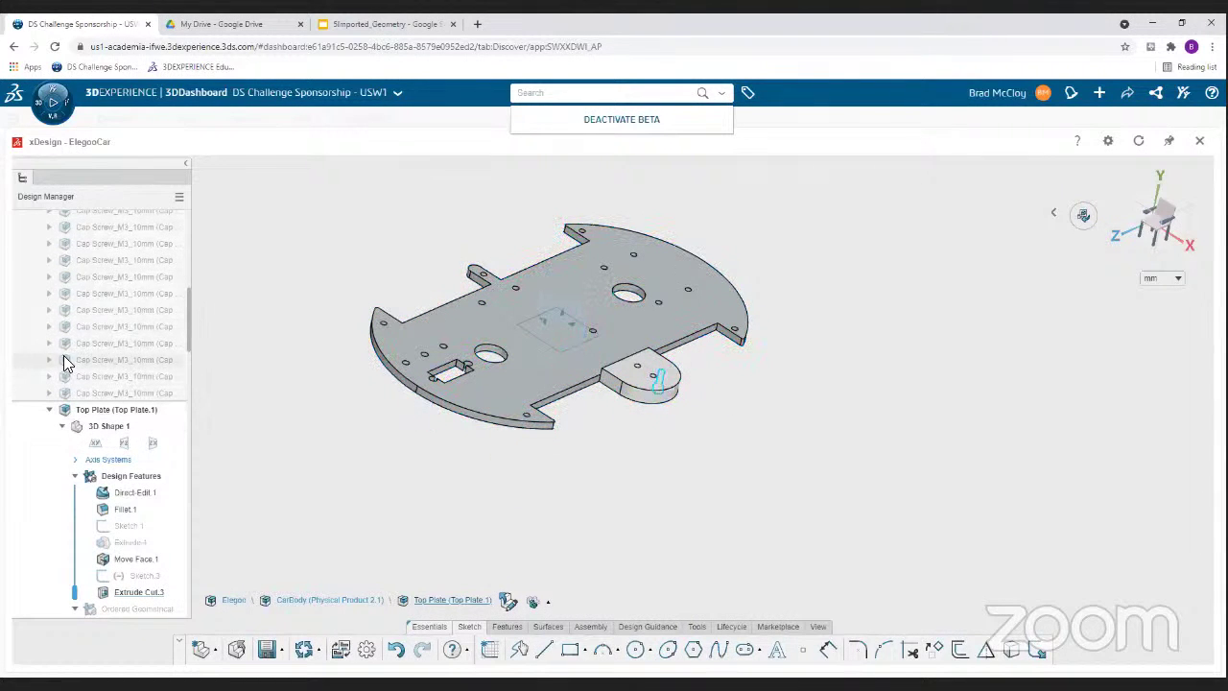
scroll(52, 389, "down", 1)
scroll(46, 399, "down", 1)
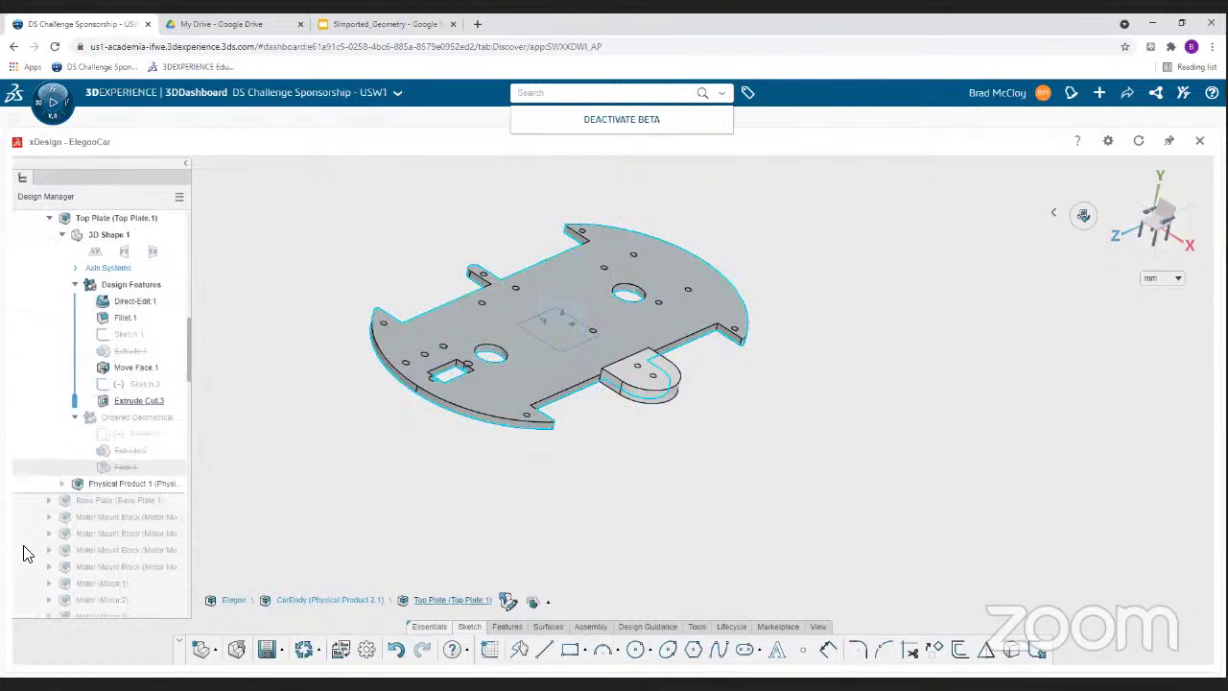
scroll(41, 384, "up", 1)
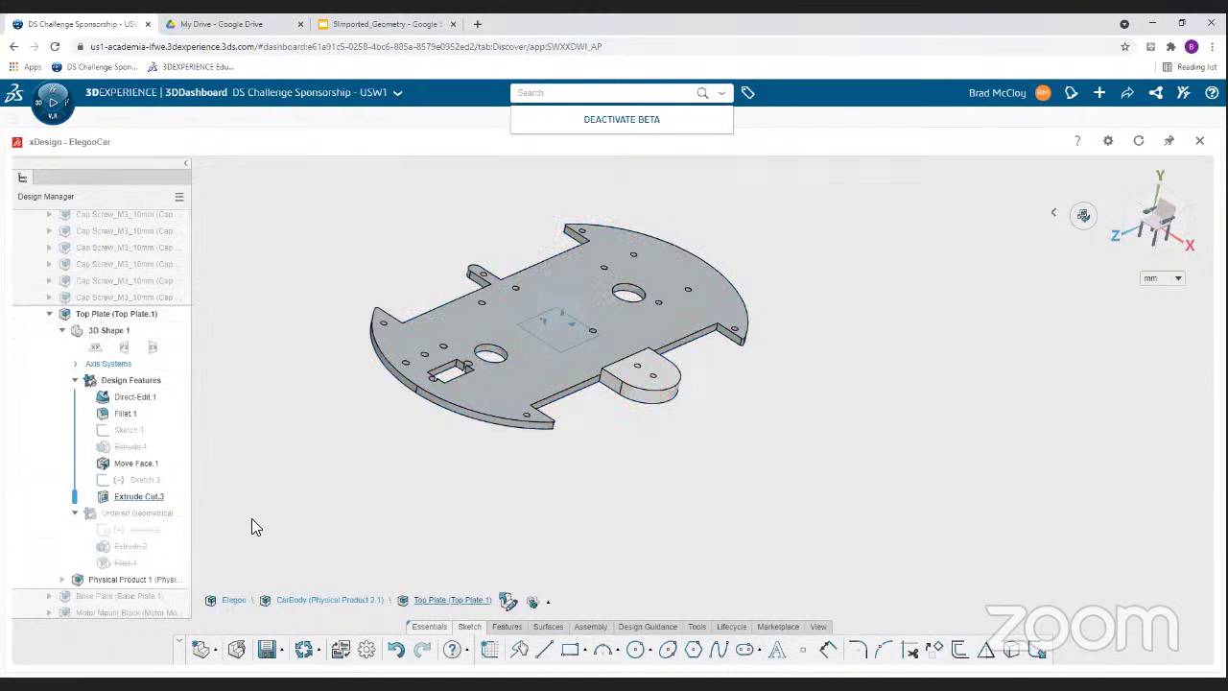
- Delete Move Face.1, Sketch.3 and Extrude Cut.3 from the Top Plate, along with its rounded bracket component Physical Product 1
left_click(159, 497)
left_click(142, 469, "shift")
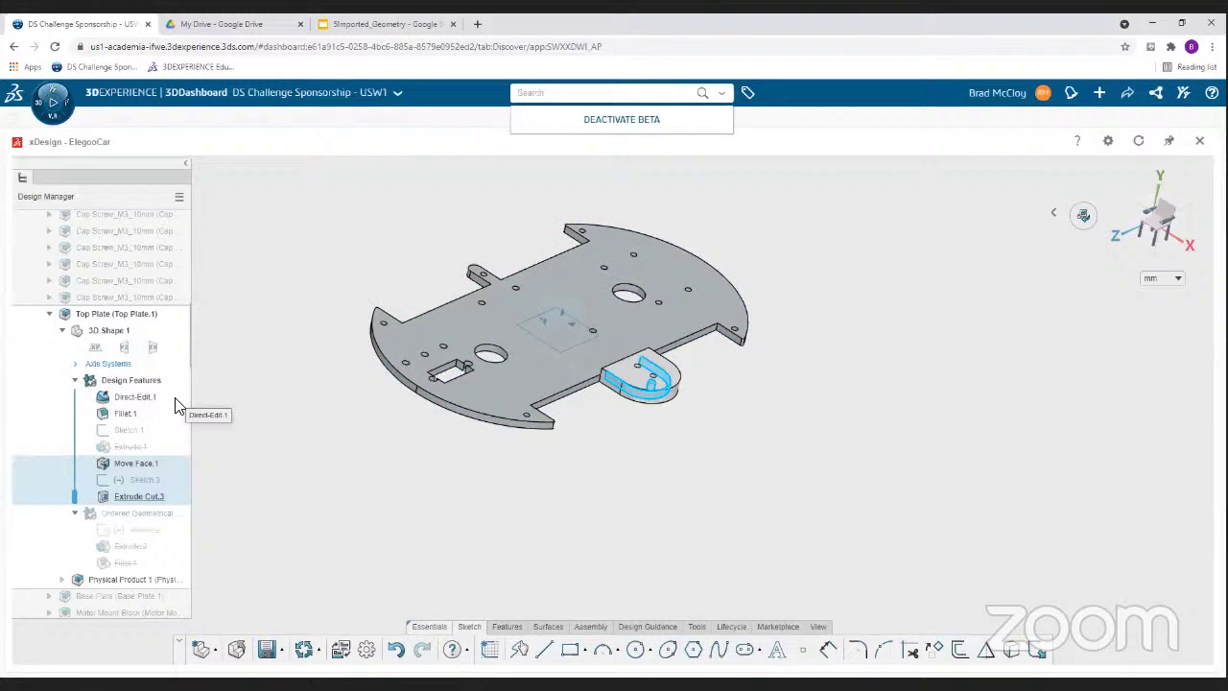
left_click(233, 421)
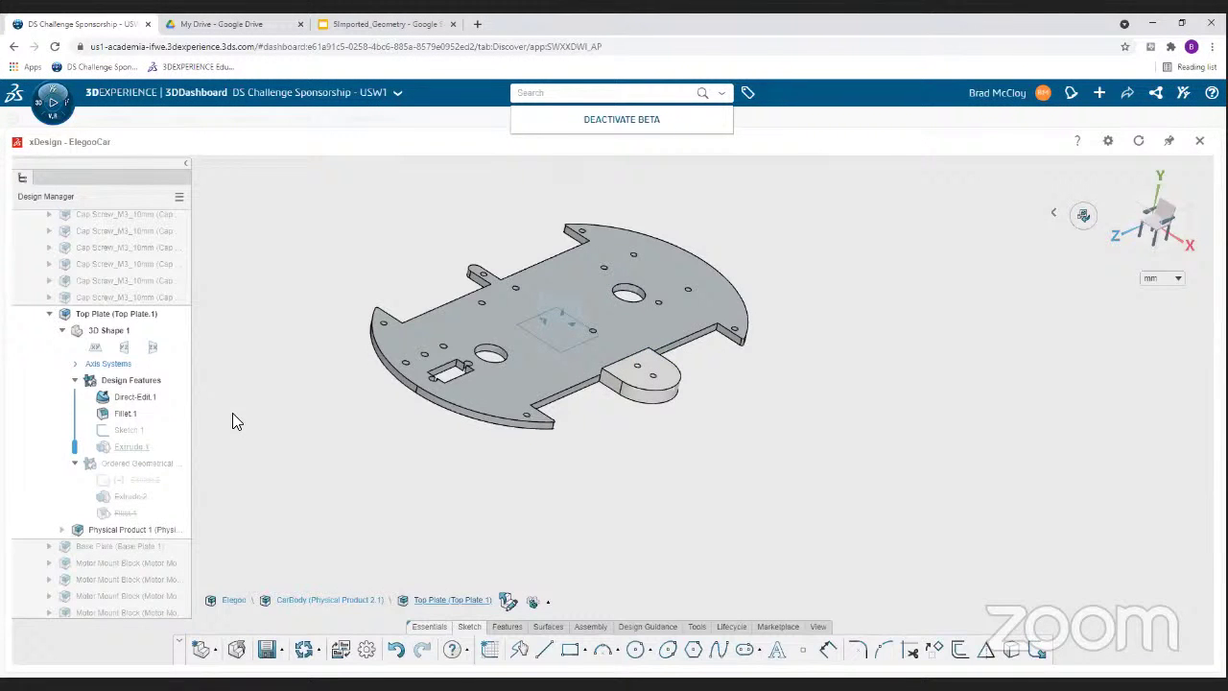
left_click(132, 534)
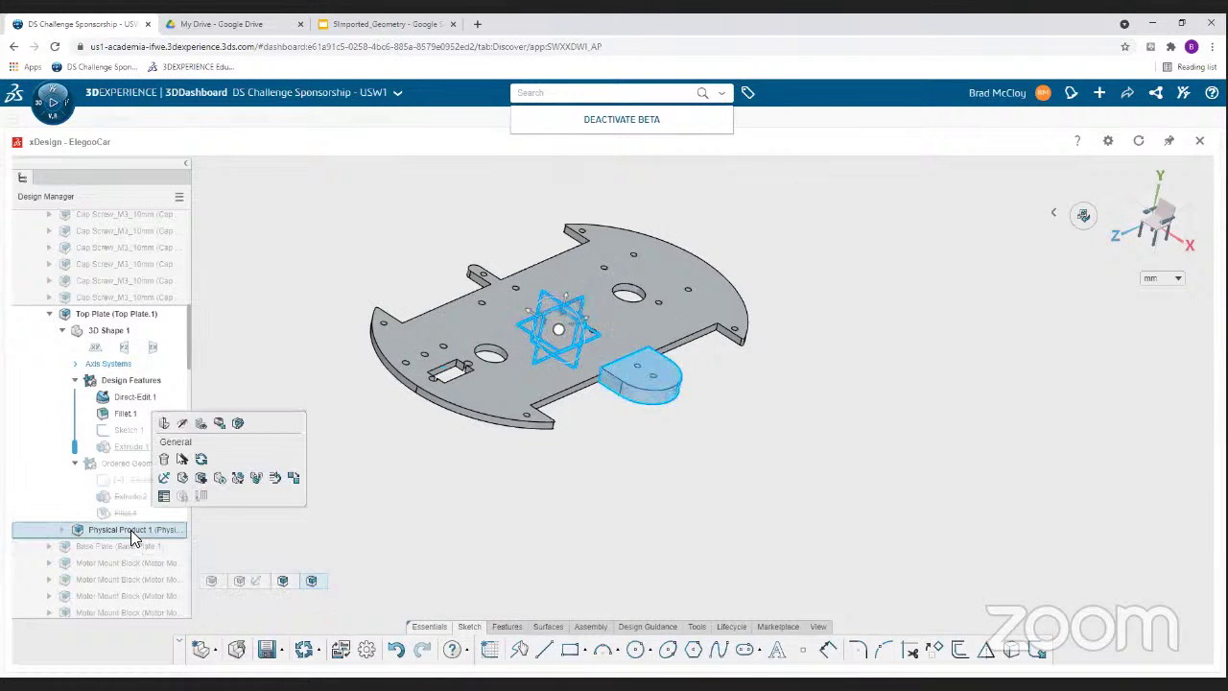
left_click(165, 459)
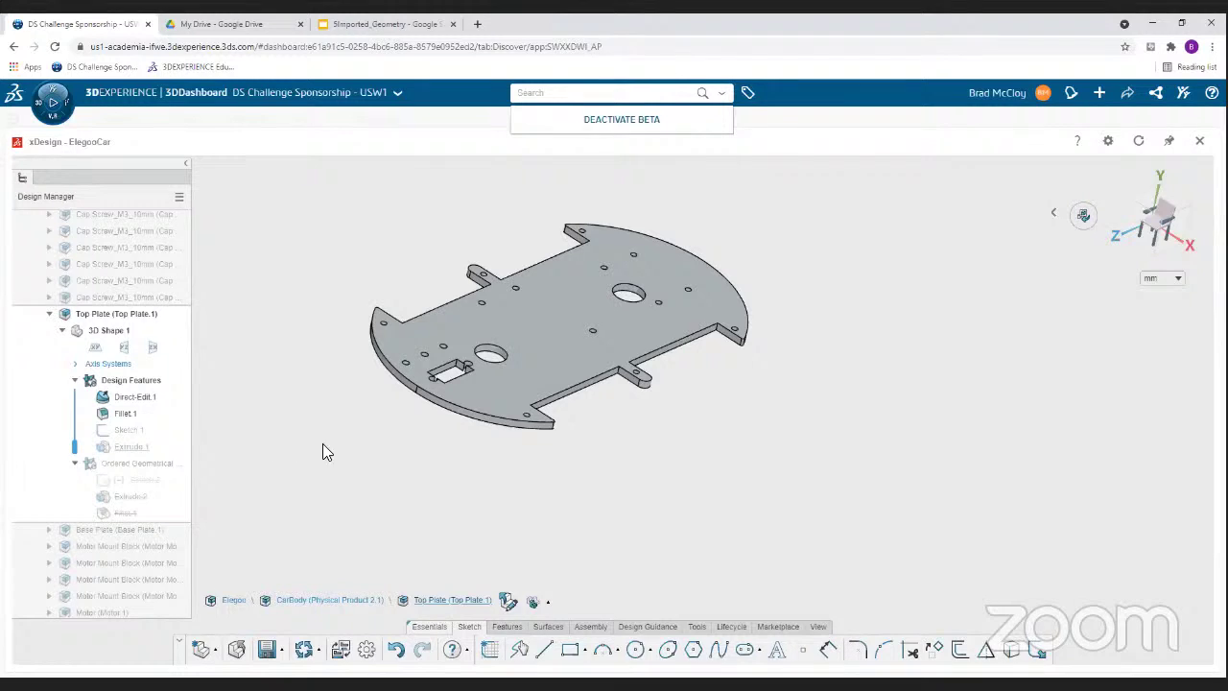
- Start Move Face on the Top Plate and select the two flat sides and rounded end of one side tab
middle_click_drag(721, 444, 720, 465)
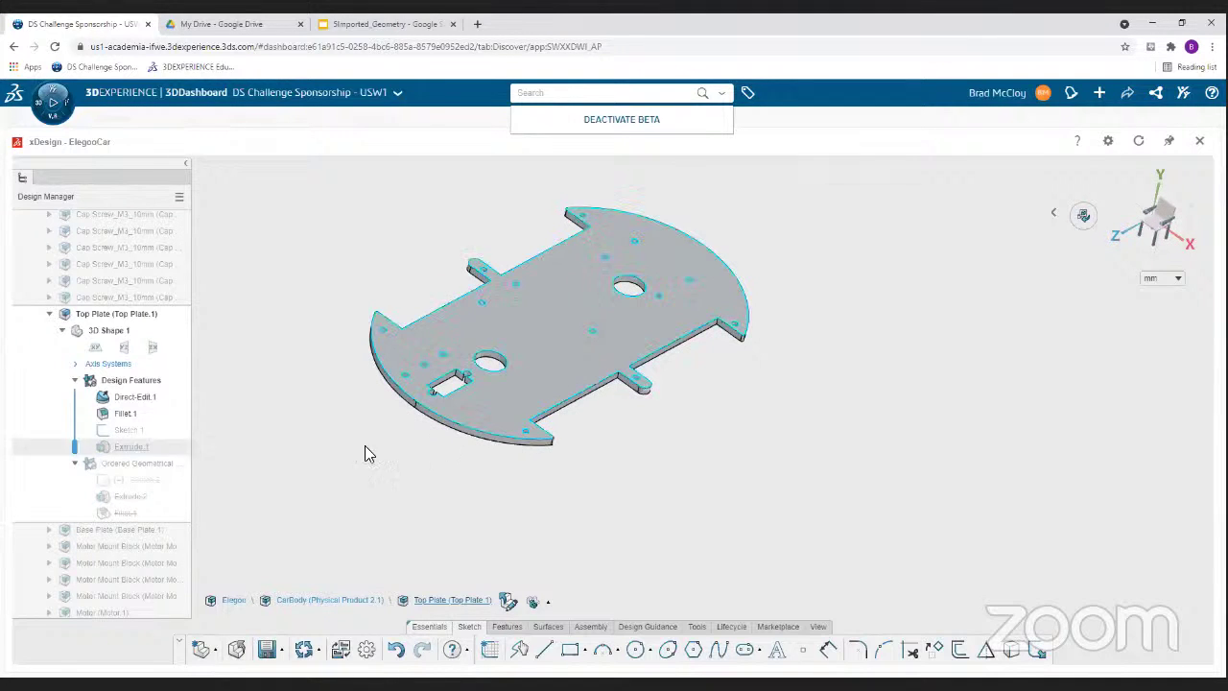
scroll(577, 374, "up", 5)
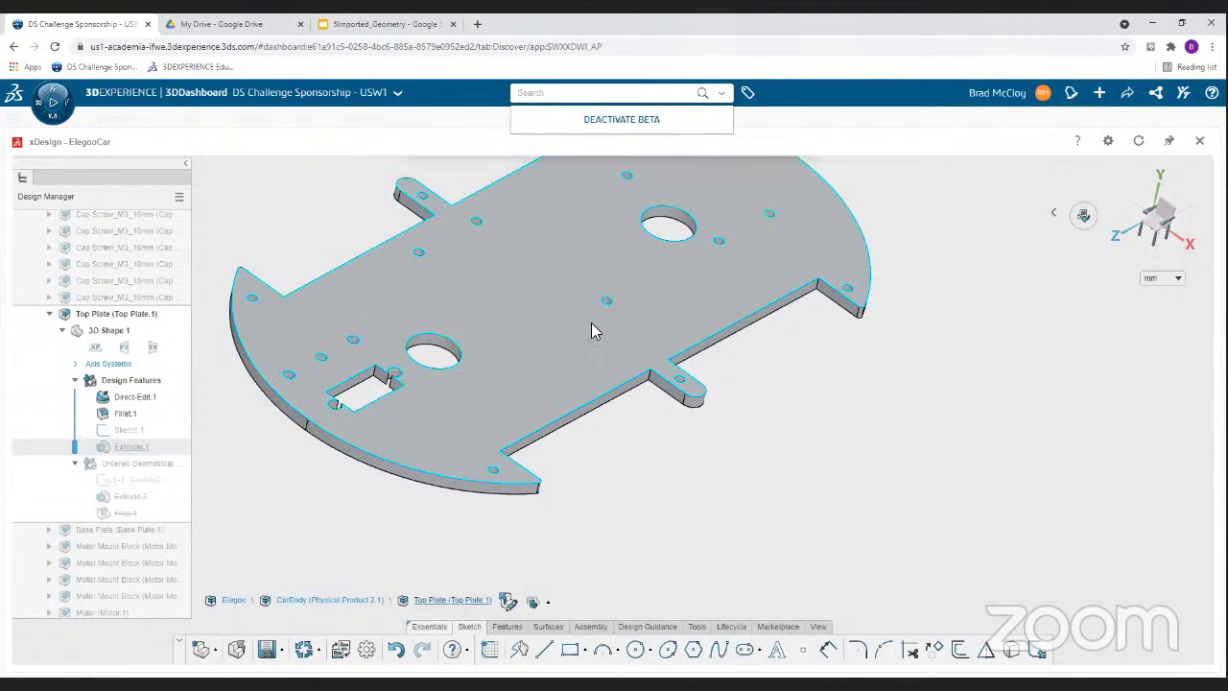
middle_click_drag(628, 494, 637, 496)
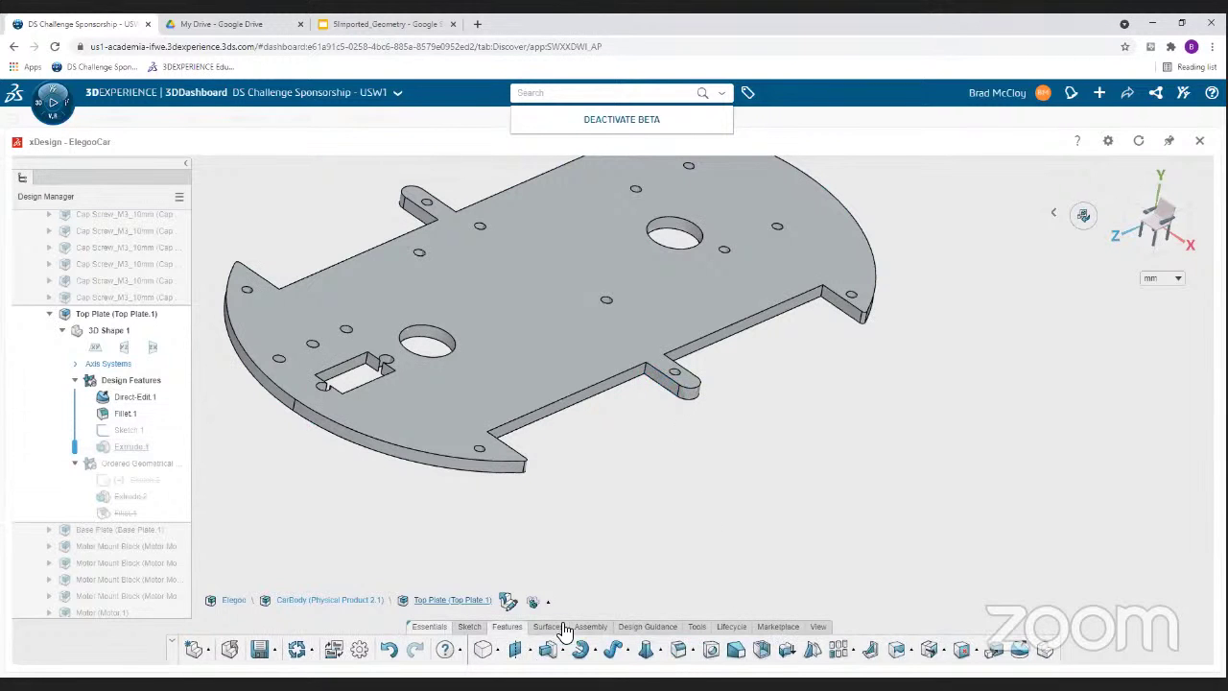
left_click(929, 653)
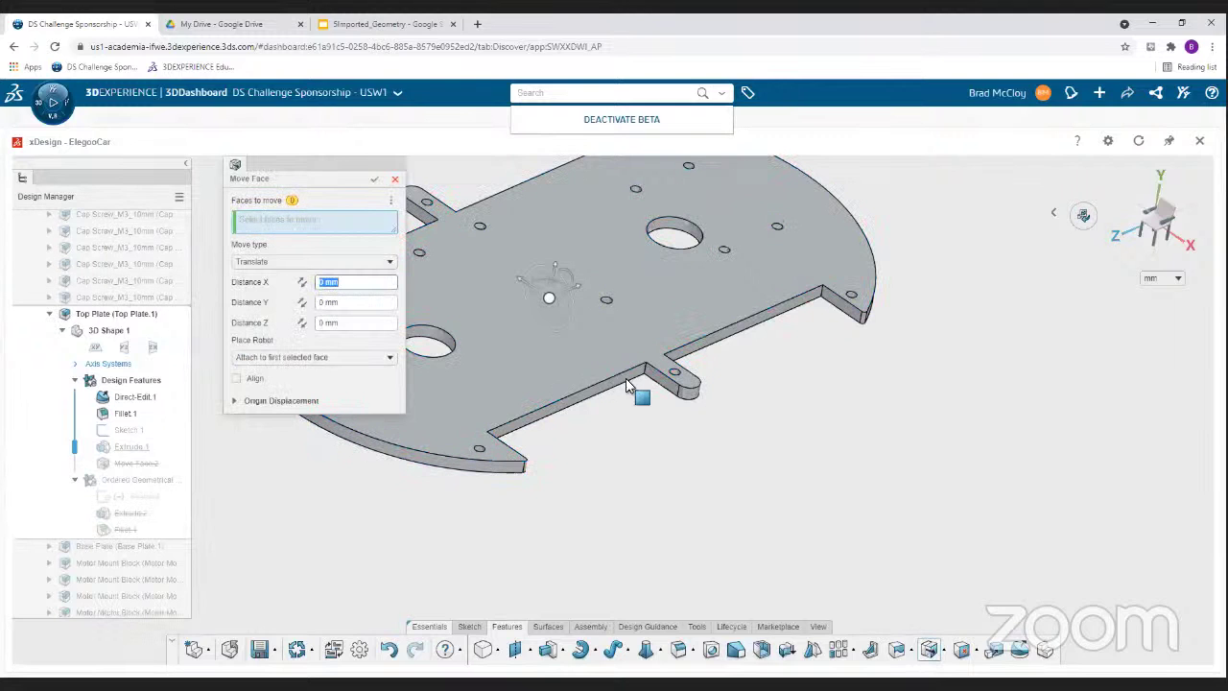
left_click(681, 389)
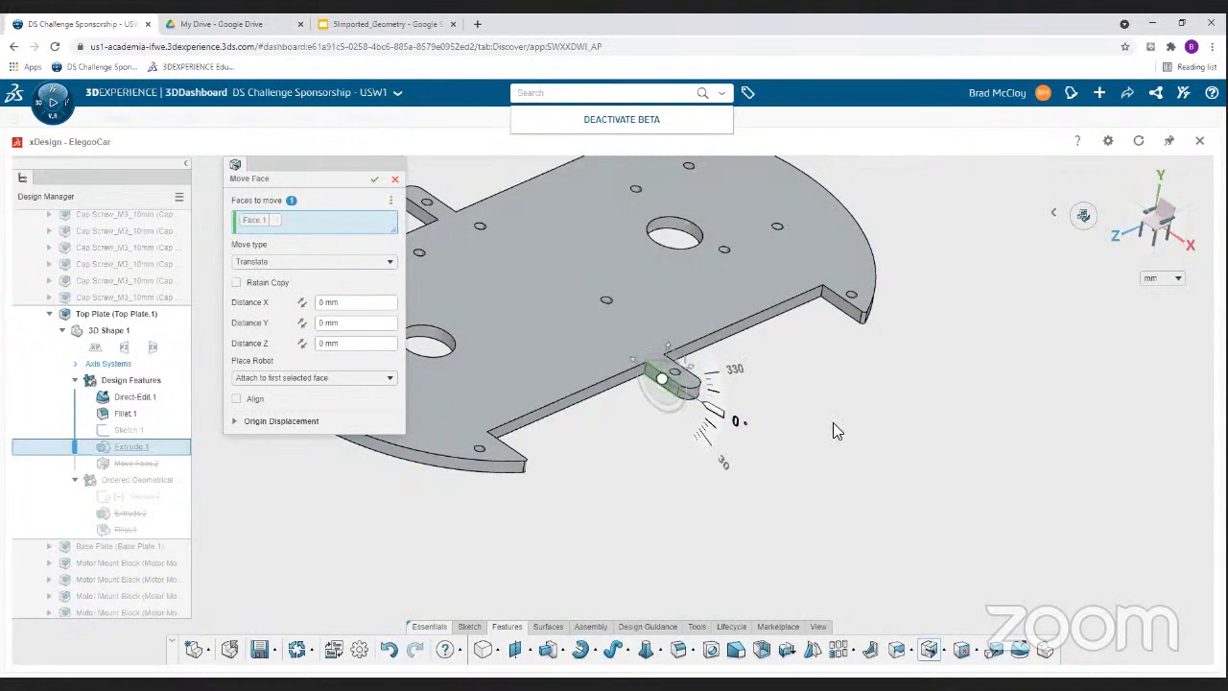
middle_click_drag(833, 442, 680, 466)
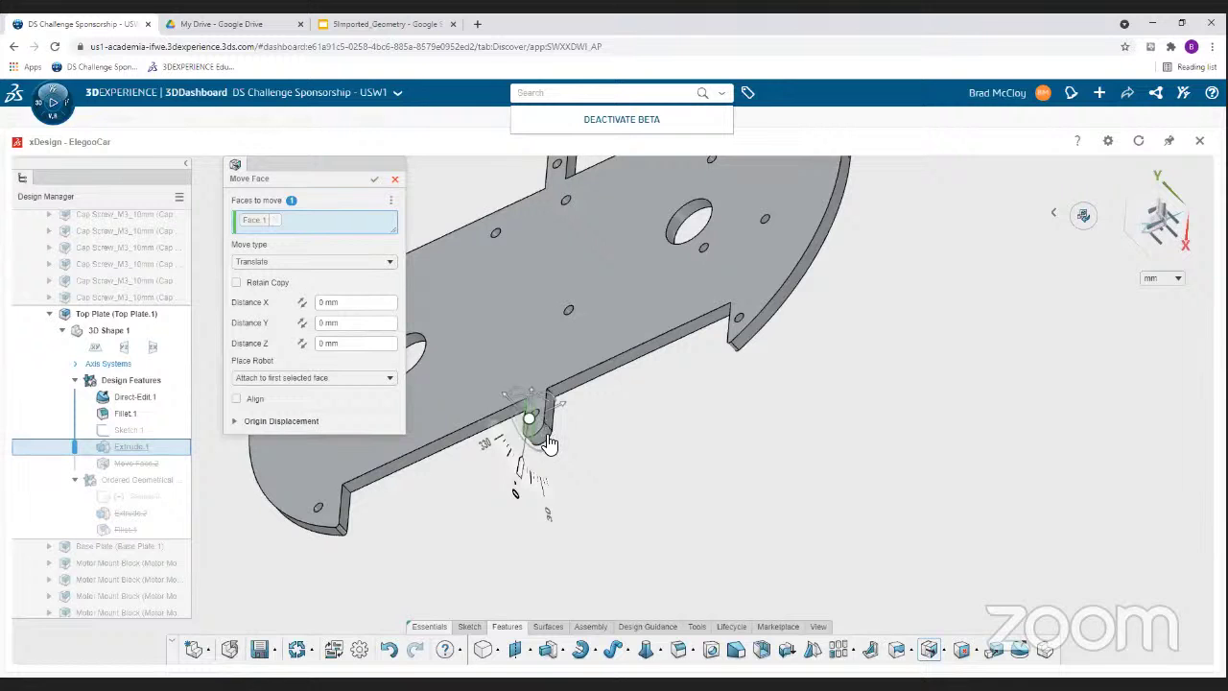
middle_click_drag(666, 469, 701, 392)
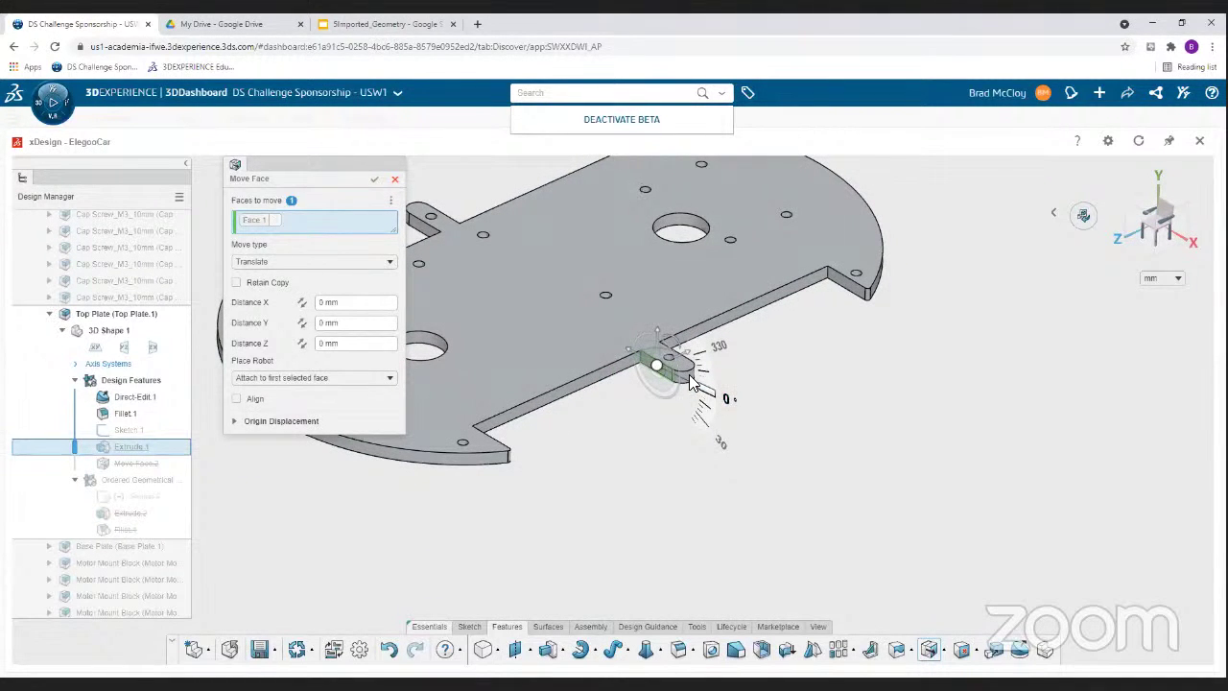
left_click(273, 220)
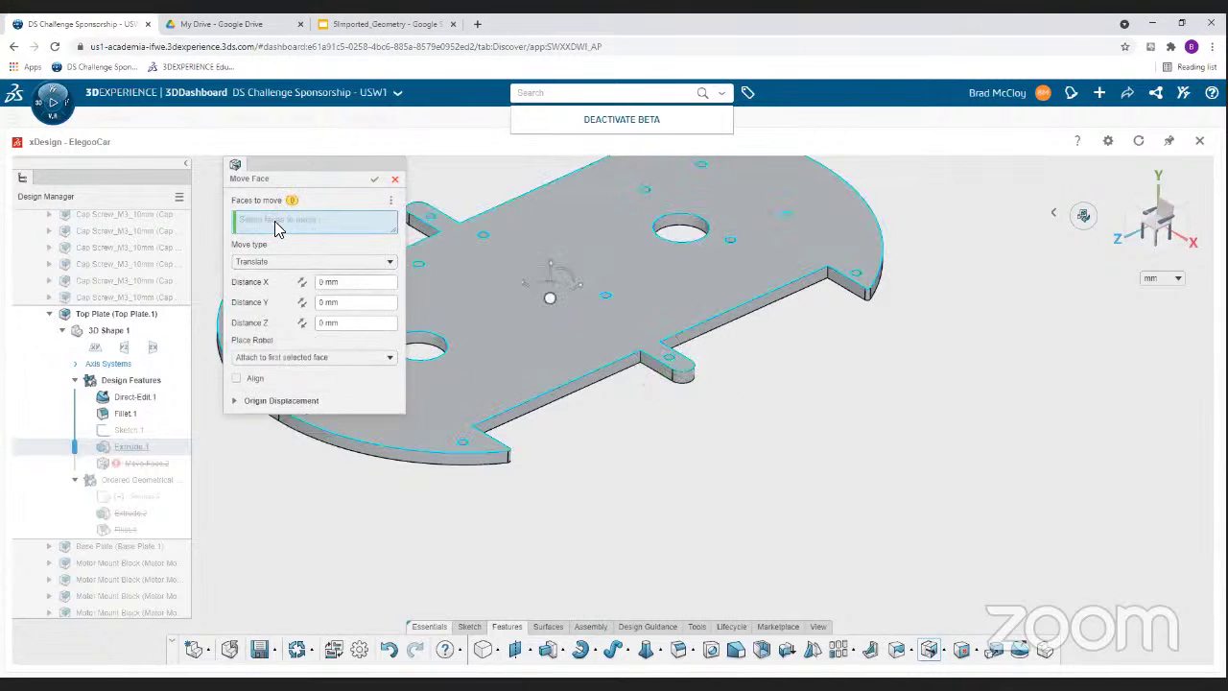
left_click(672, 376)
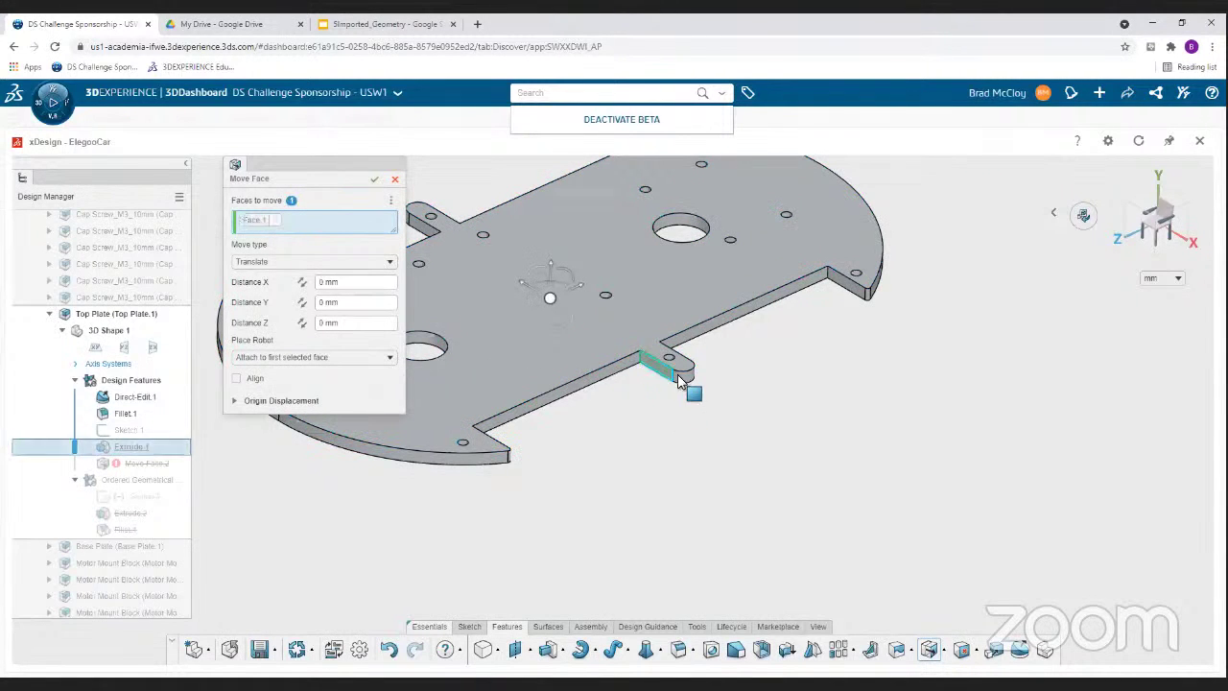
left_click(682, 378)
middle_click_drag(708, 386, 552, 523)
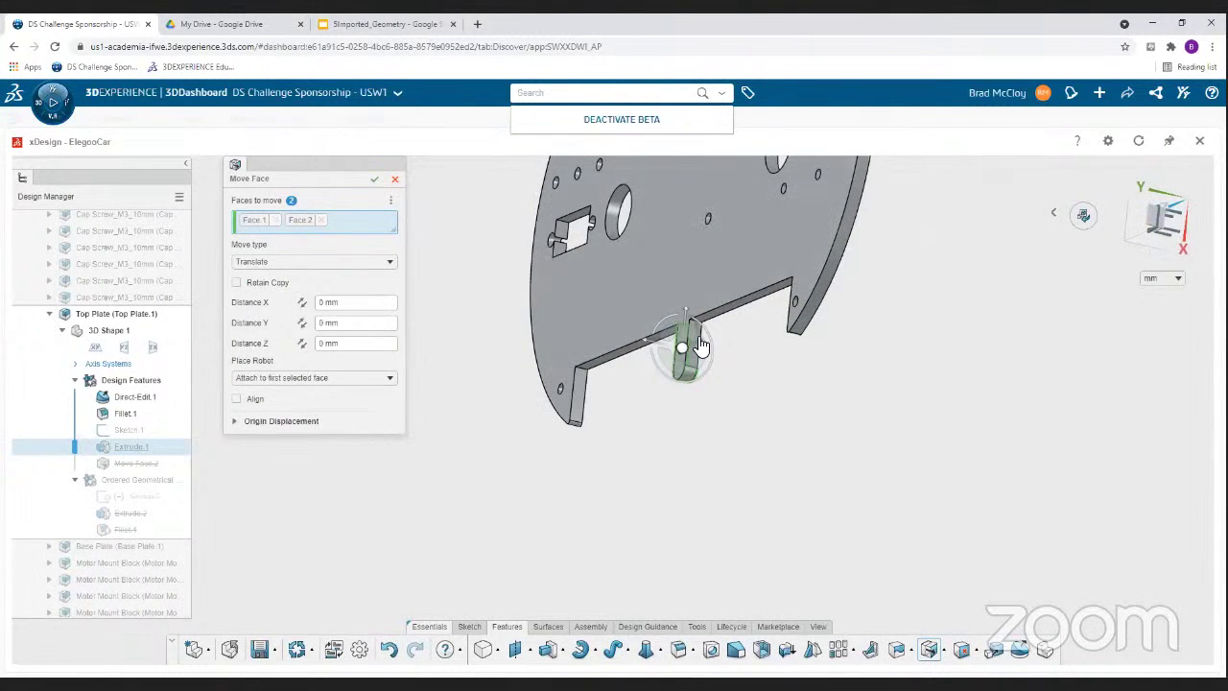
scroll(699, 365, "up", 5)
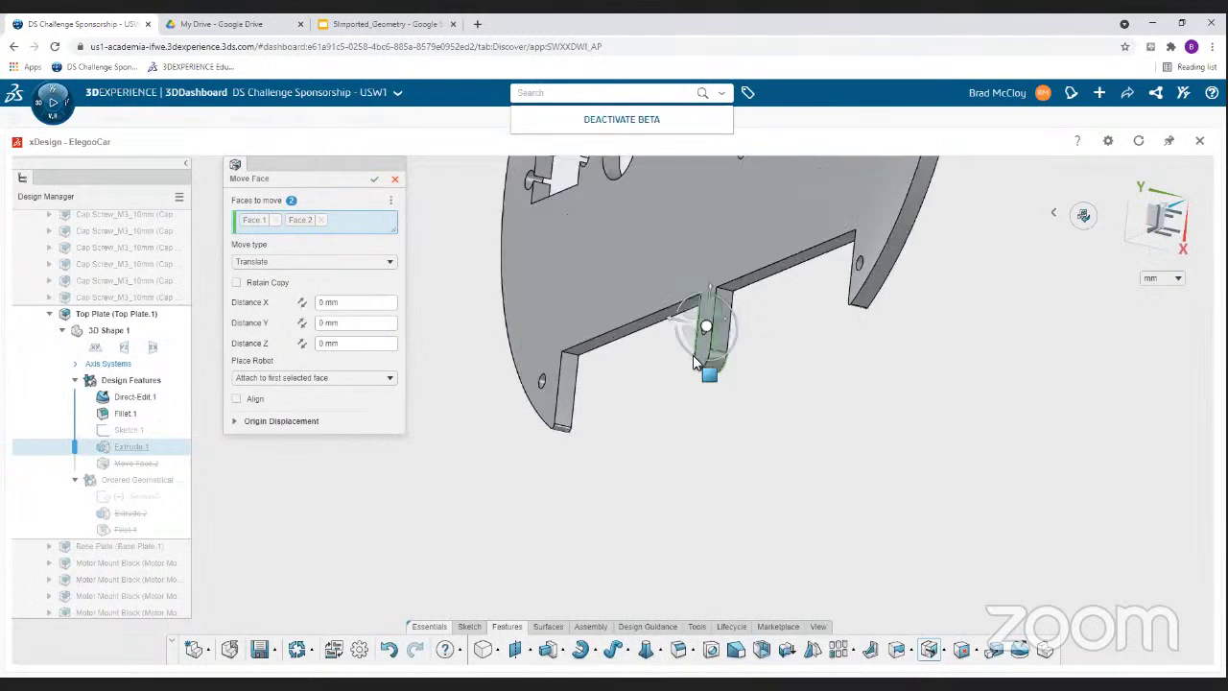
left_click(877, 234)
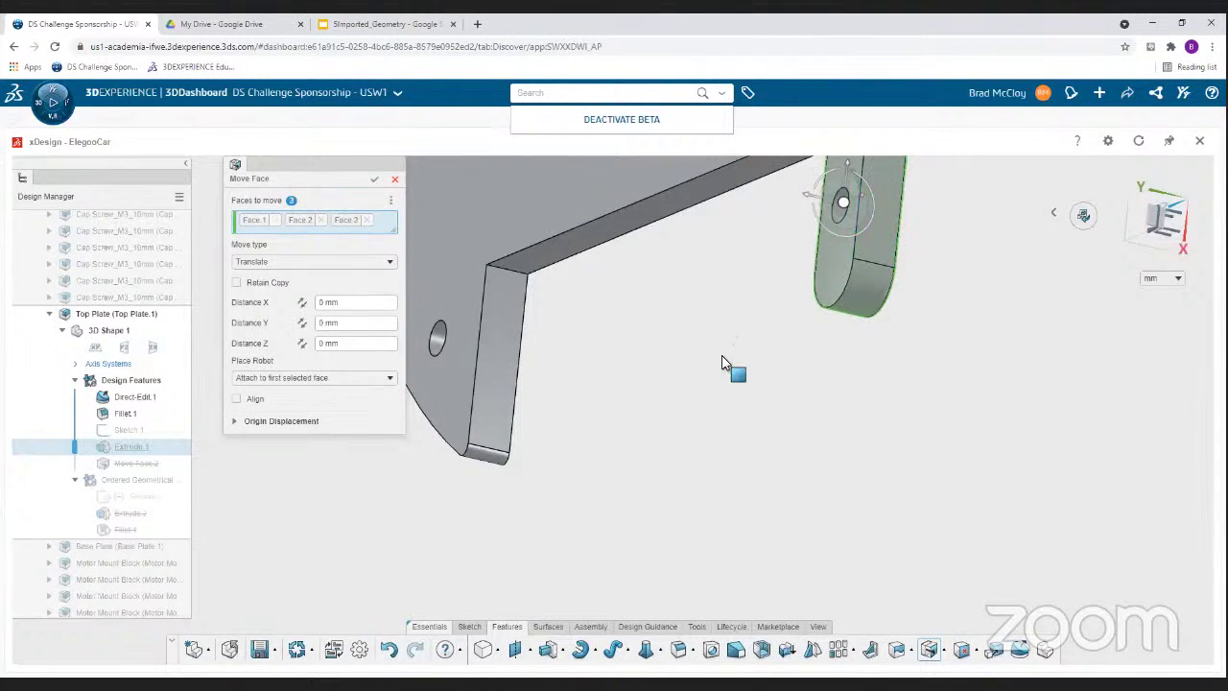
scroll(702, 369, "down", 5)
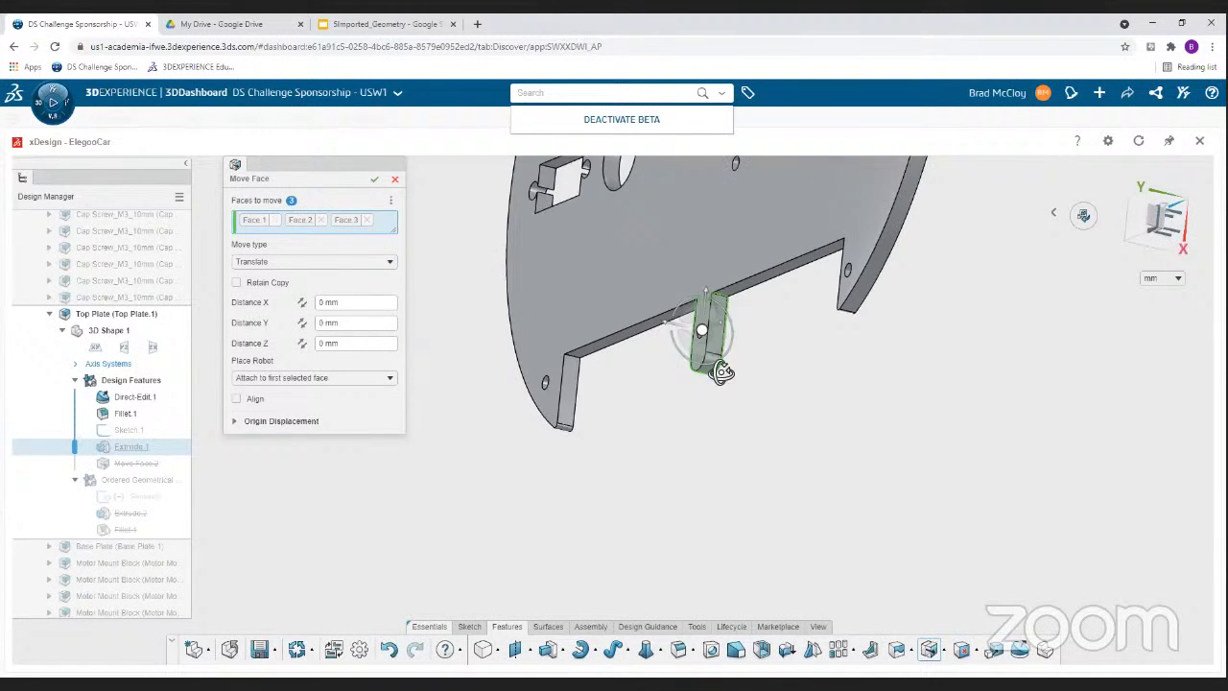
mouse_move(717, 368)
middle_mouse_down()
mouse_move(813, 323)
mouse_move(744, 337)
mouse_move(698, 375)
middle_mouse_up()
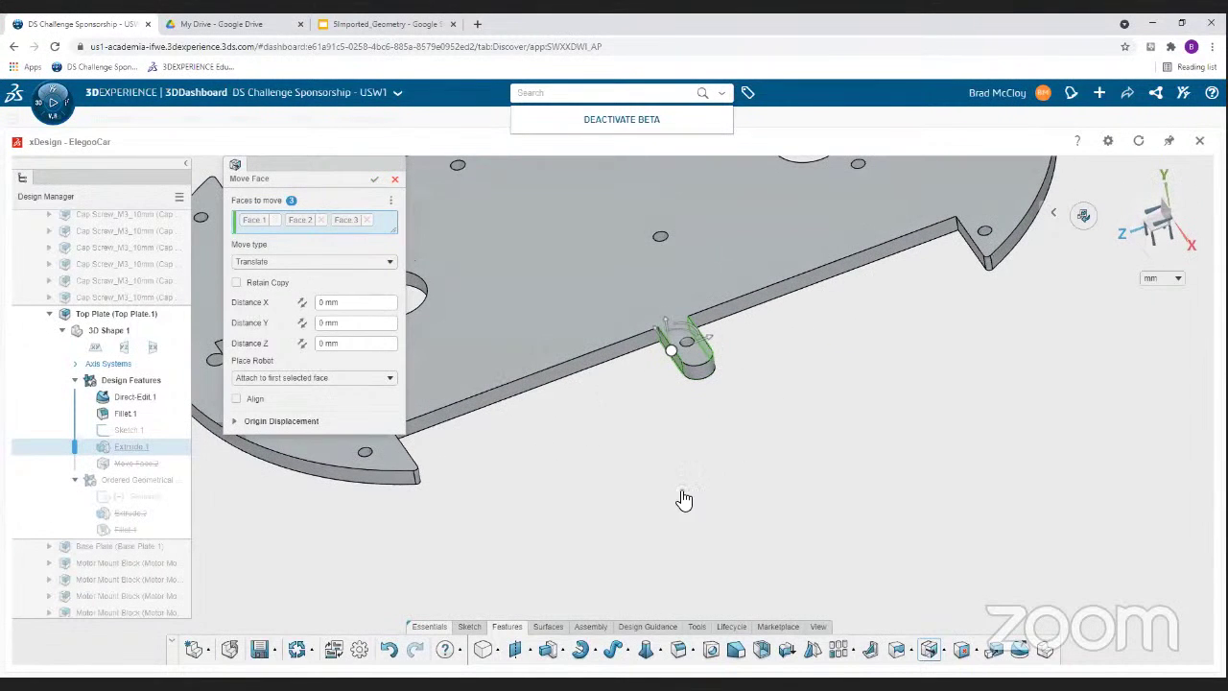
scroll(665, 473, "up", 2)
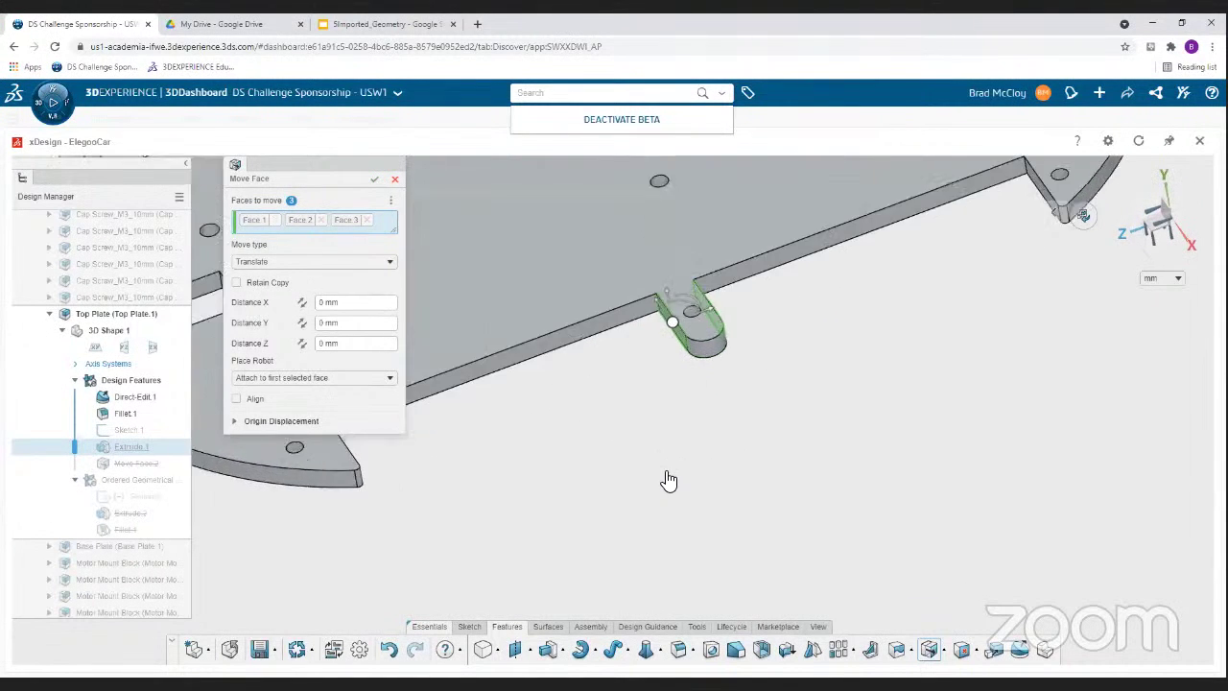
scroll(669, 480, "up", 1)
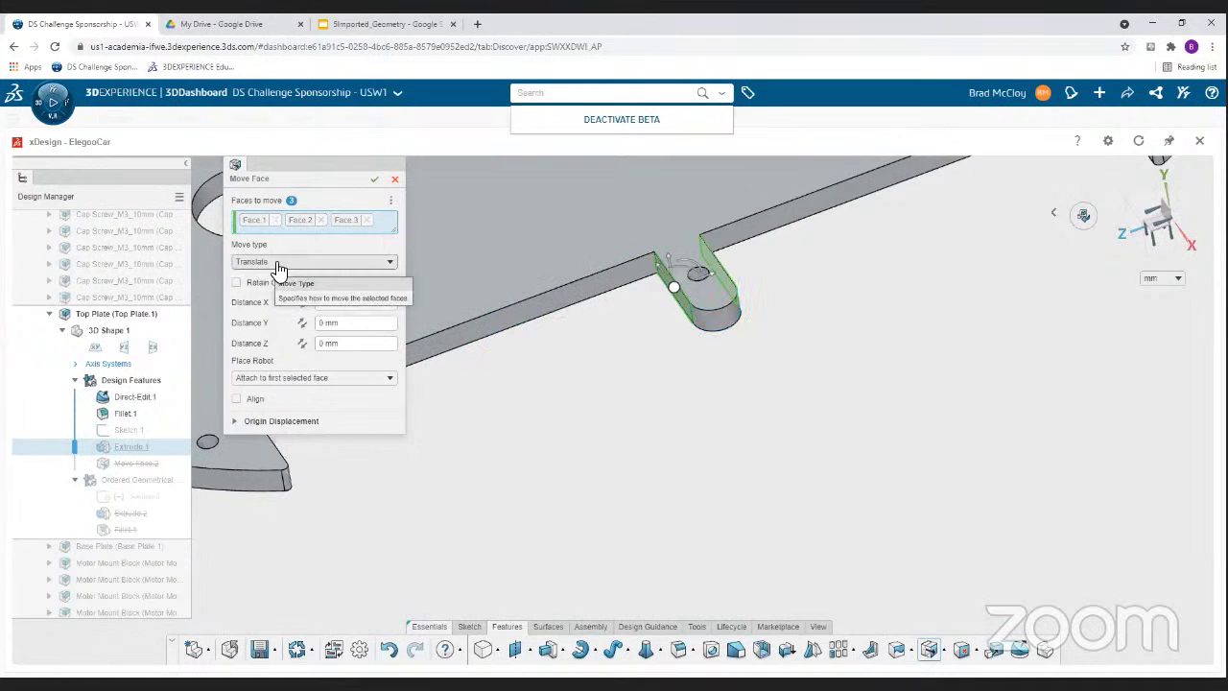
- Offset the selected side-tab faces outward by 10 mm using the Offset move type
left_click(331, 267)
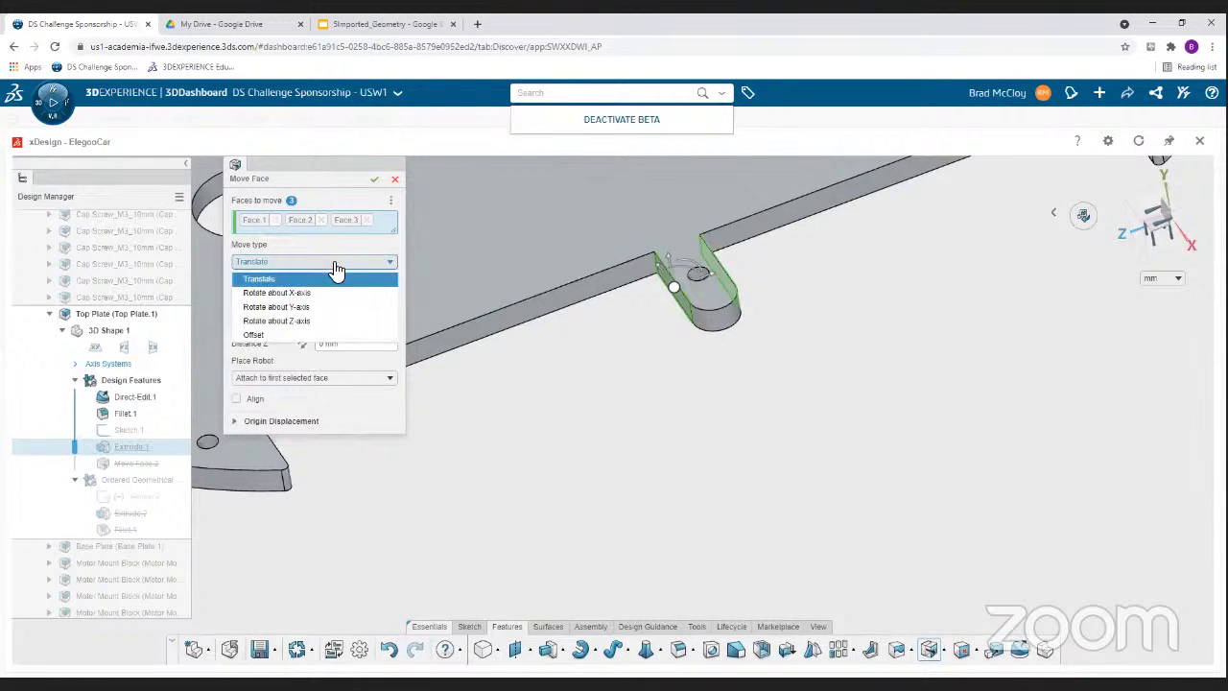
left_click(293, 334)
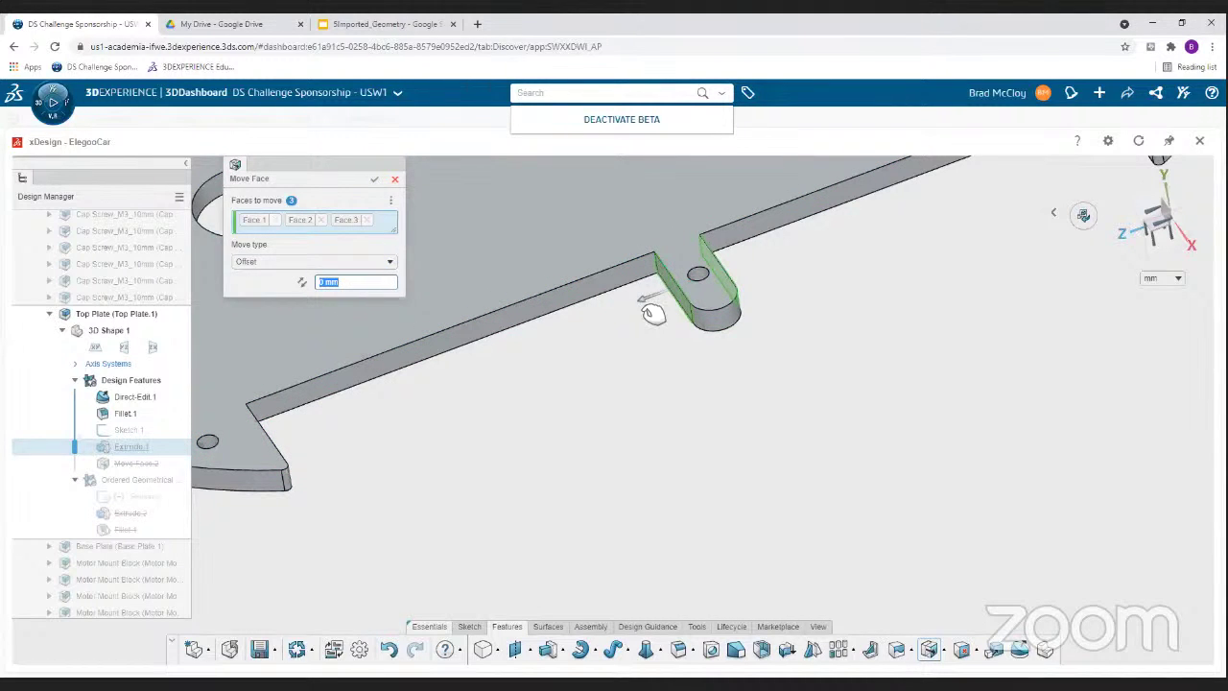
left_click_drag(649, 307, 616, 305)
left_click_drag(612, 307, 557, 234)
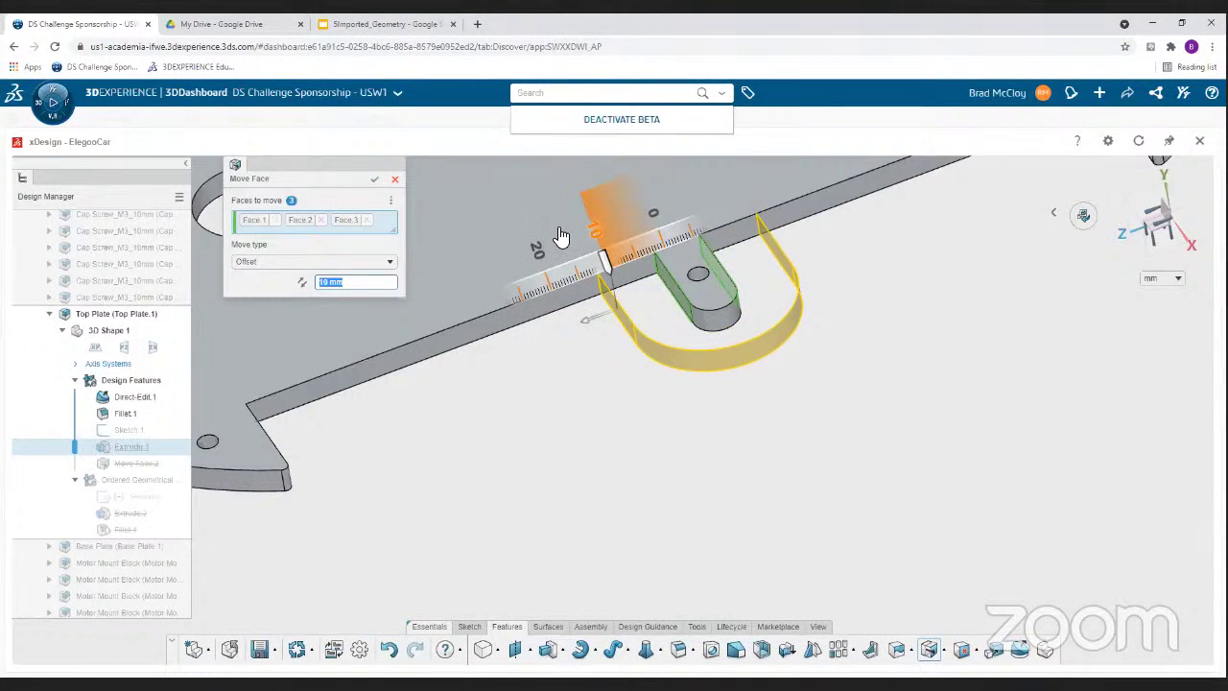
left_click(376, 181)
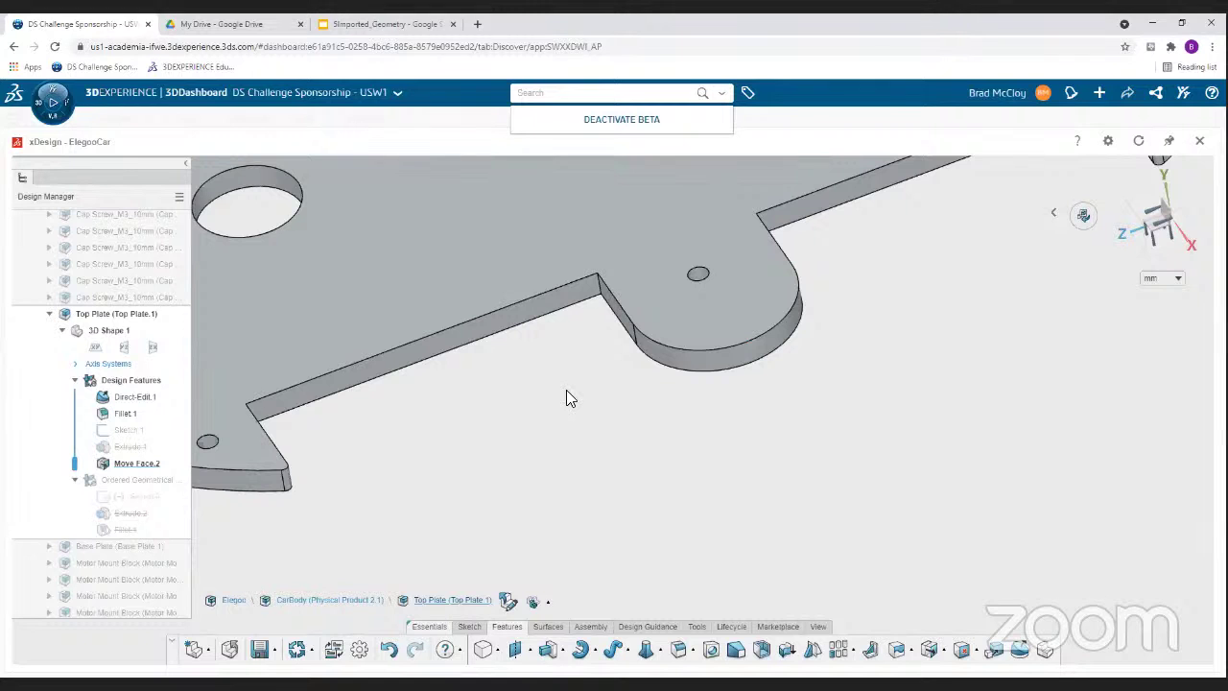
- Sketch a small circle on the enlarged tab's flat face, between the existing hole and the rounded end
scroll(568, 397, "down", 3)
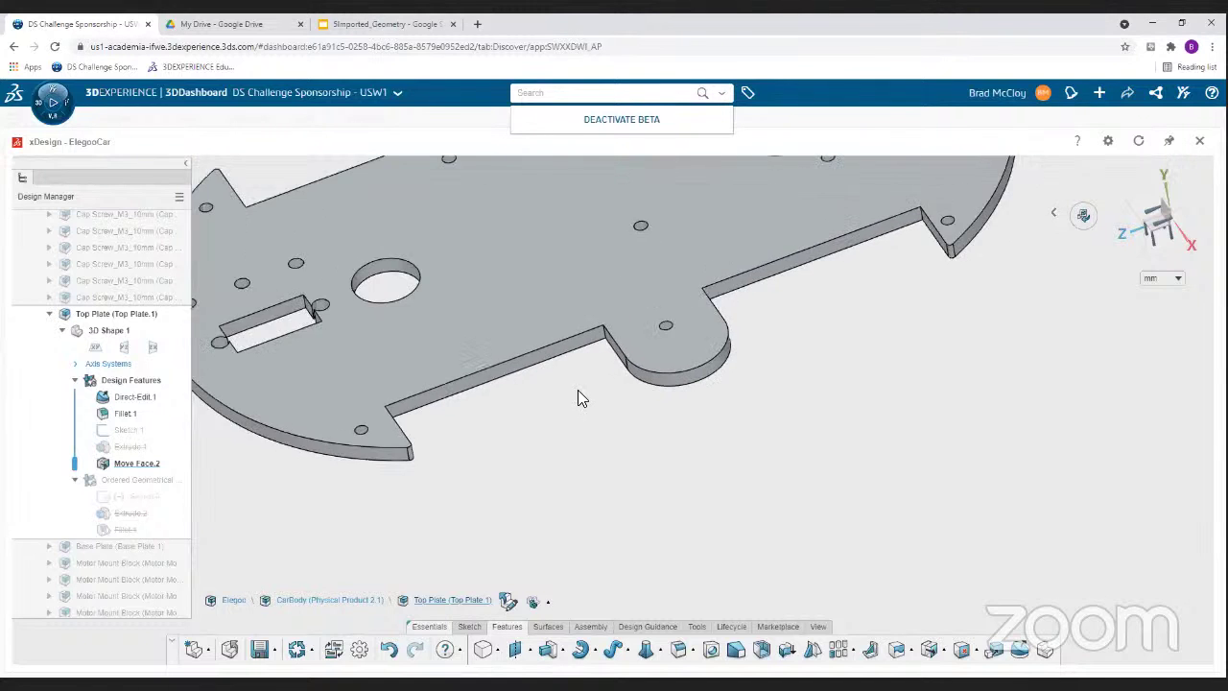
middle_click_drag(579, 397, 694, 449)
scroll(639, 357, "up", 6)
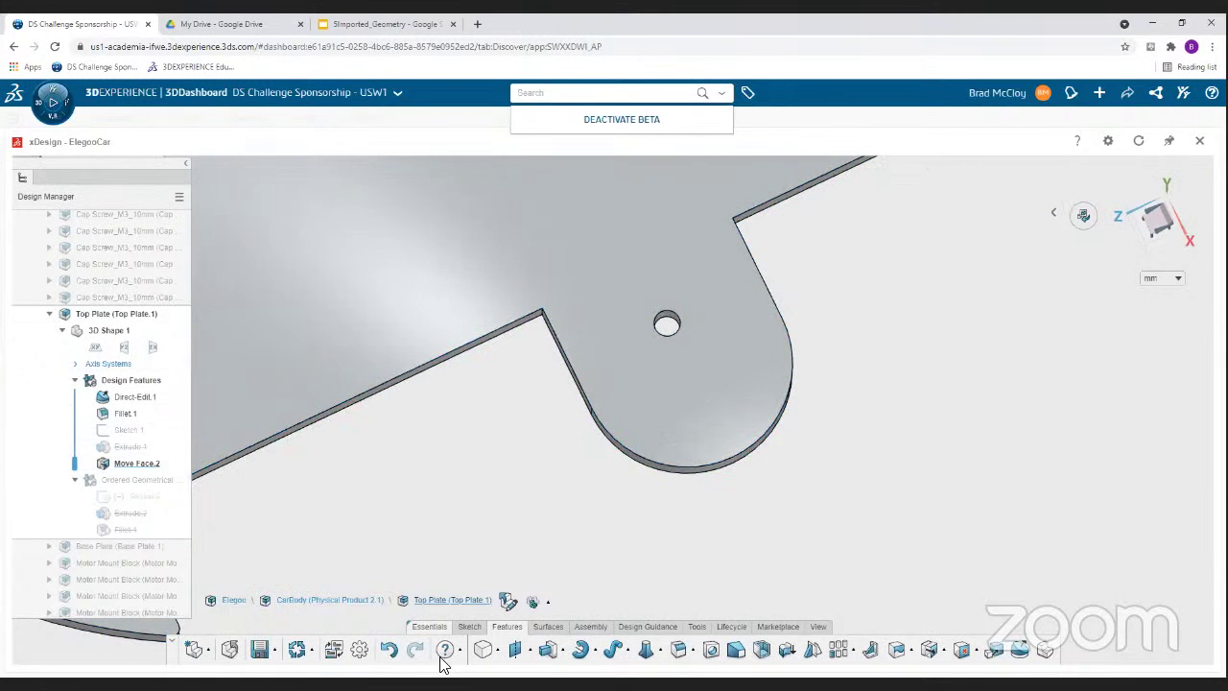
left_click(469, 627)
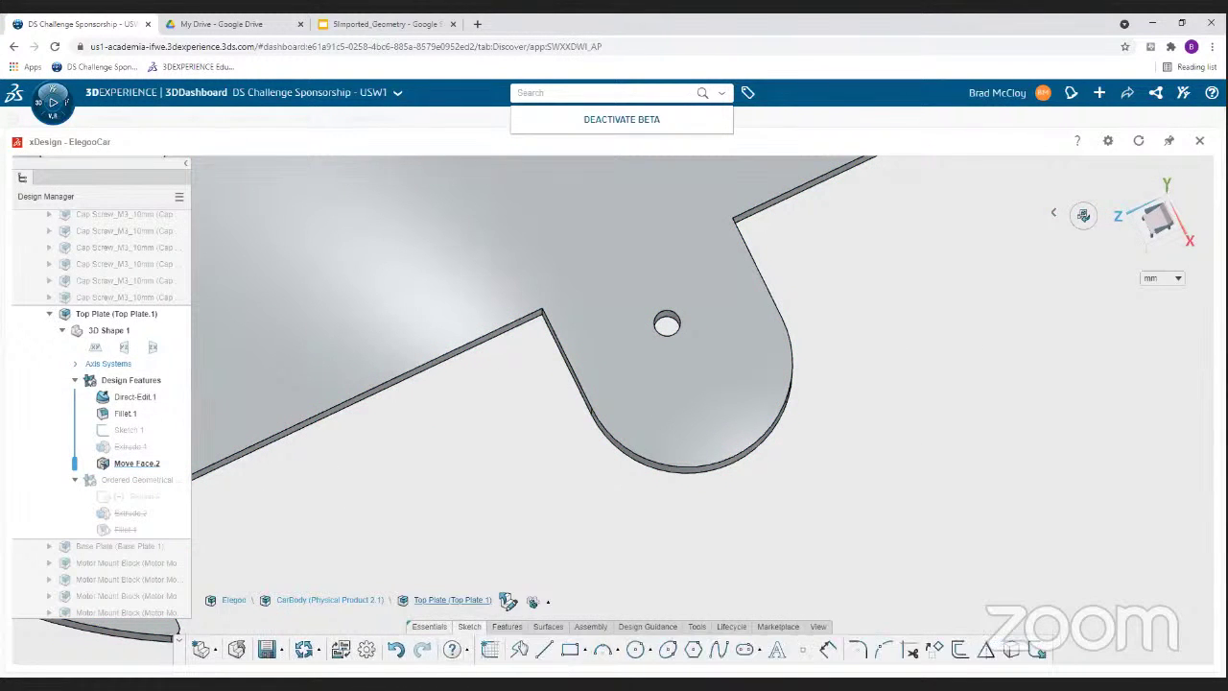
left_click(635, 650)
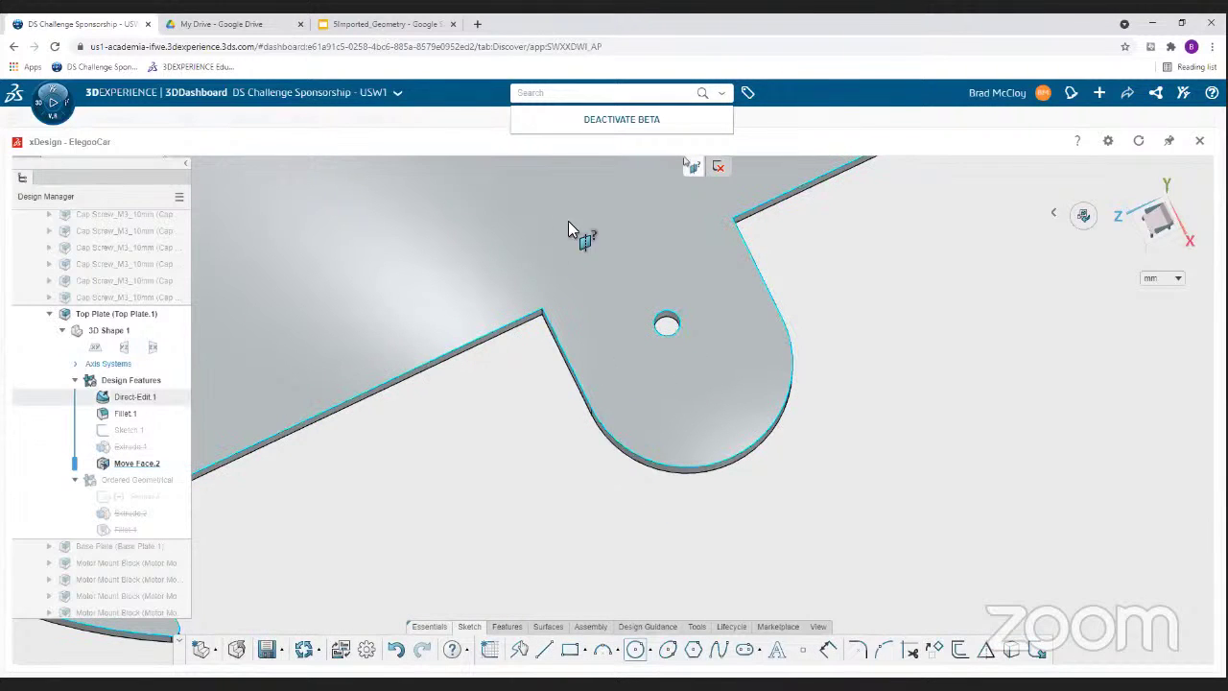
left_click(600, 305)
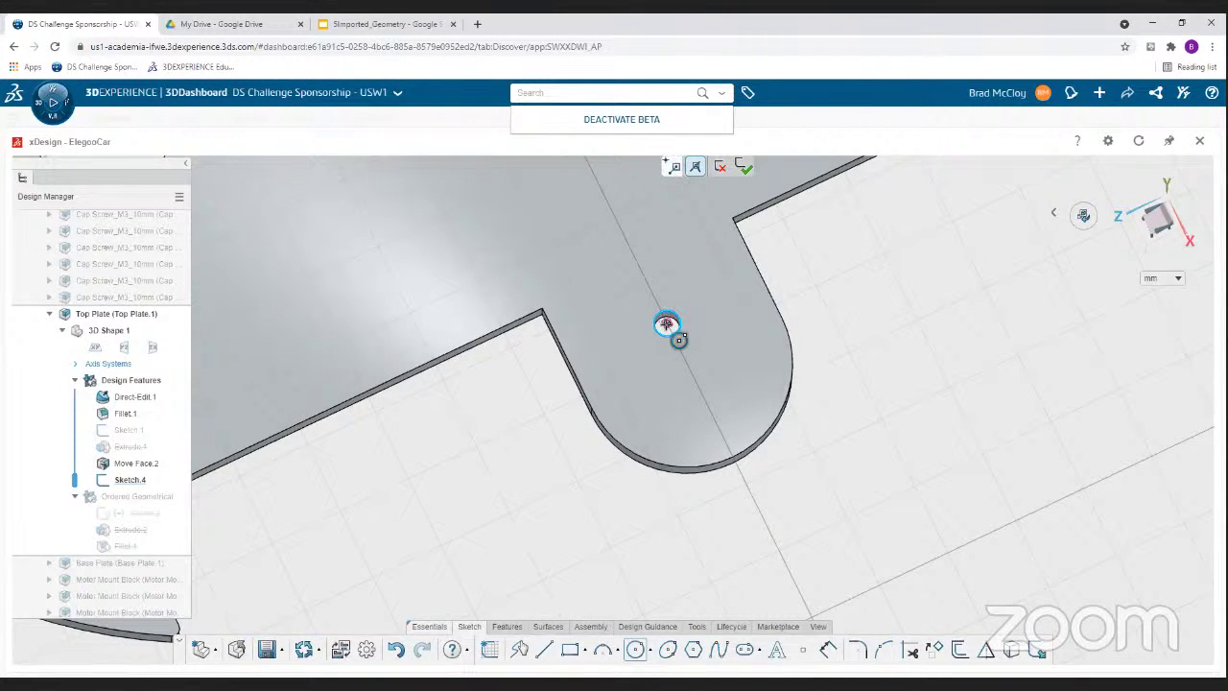
left_click(702, 395)
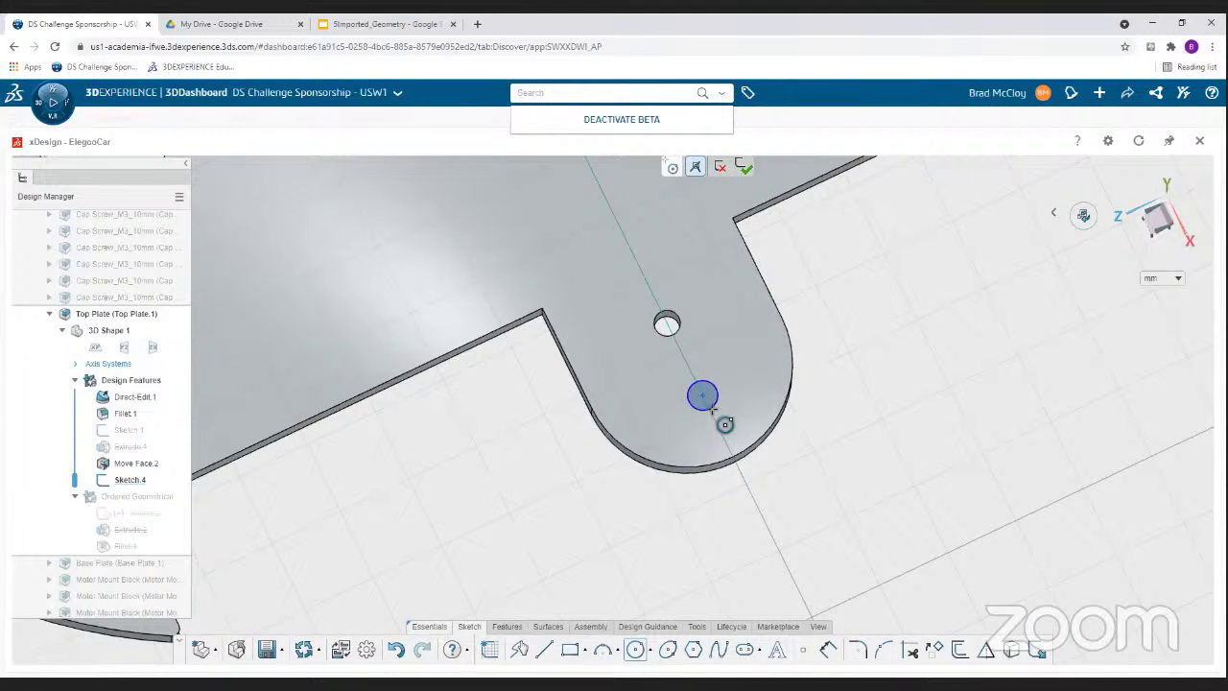
left_click(713, 409)
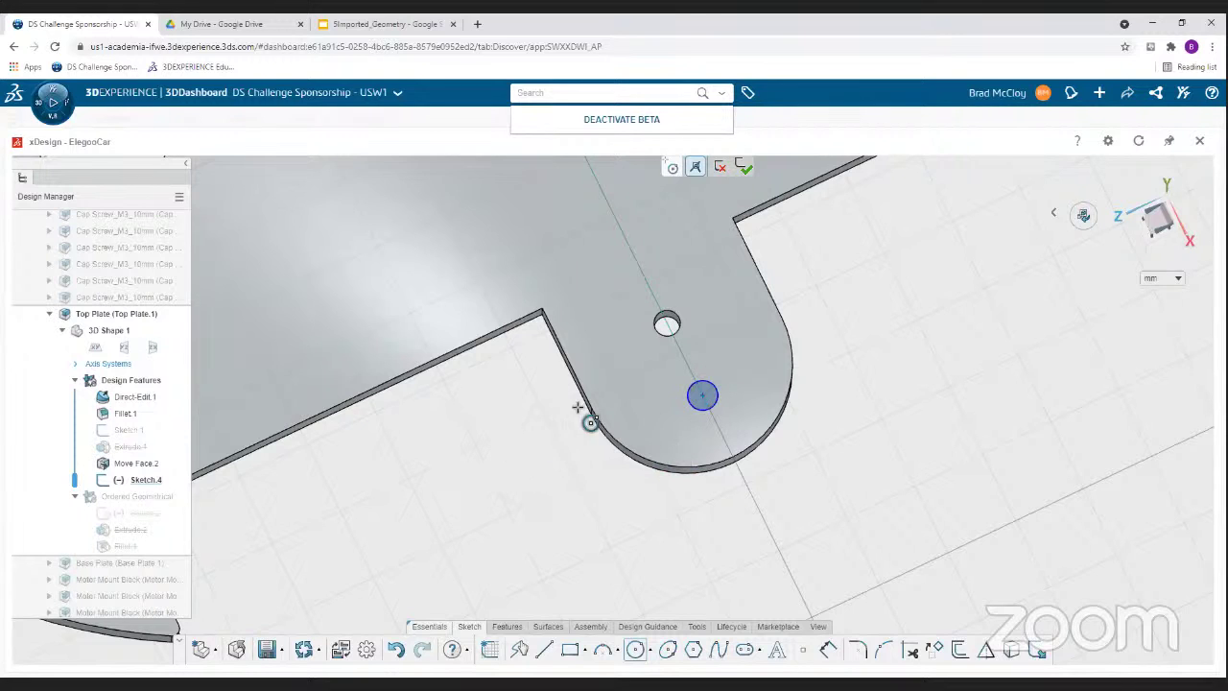
key("Escape")
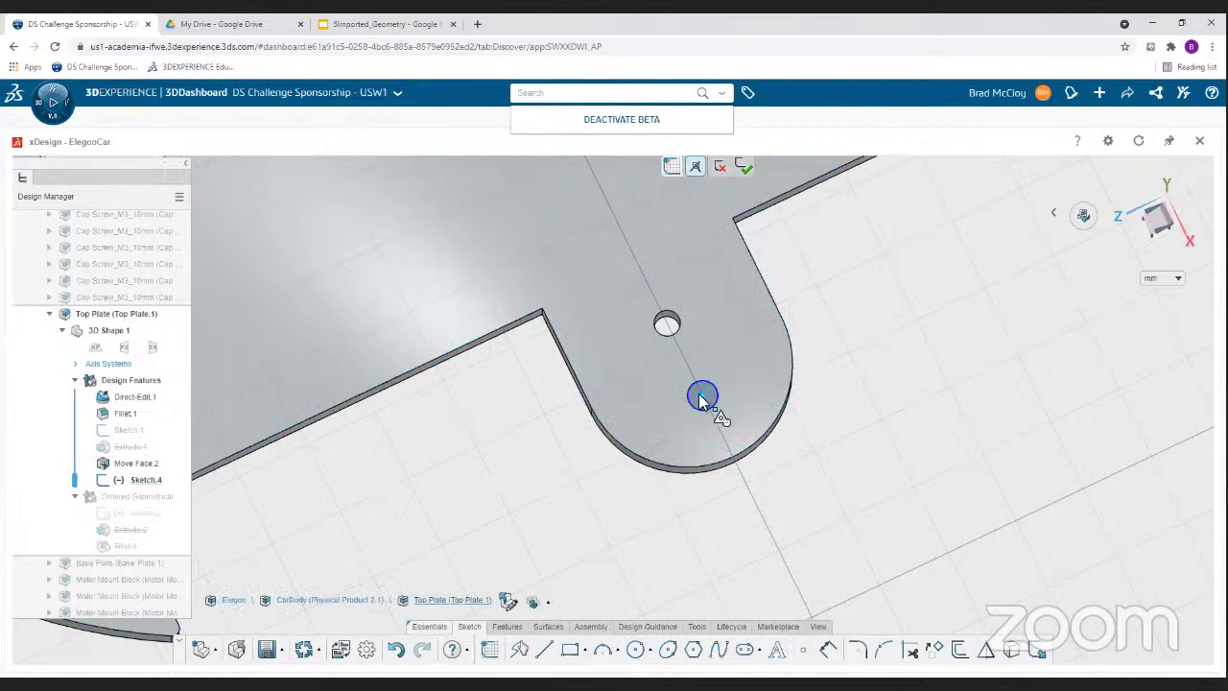
- Place a sketch point at the existing hole's centre and add a horizontal relation between it and the circle's centre
left_click(700, 394)
left_click(804, 652)
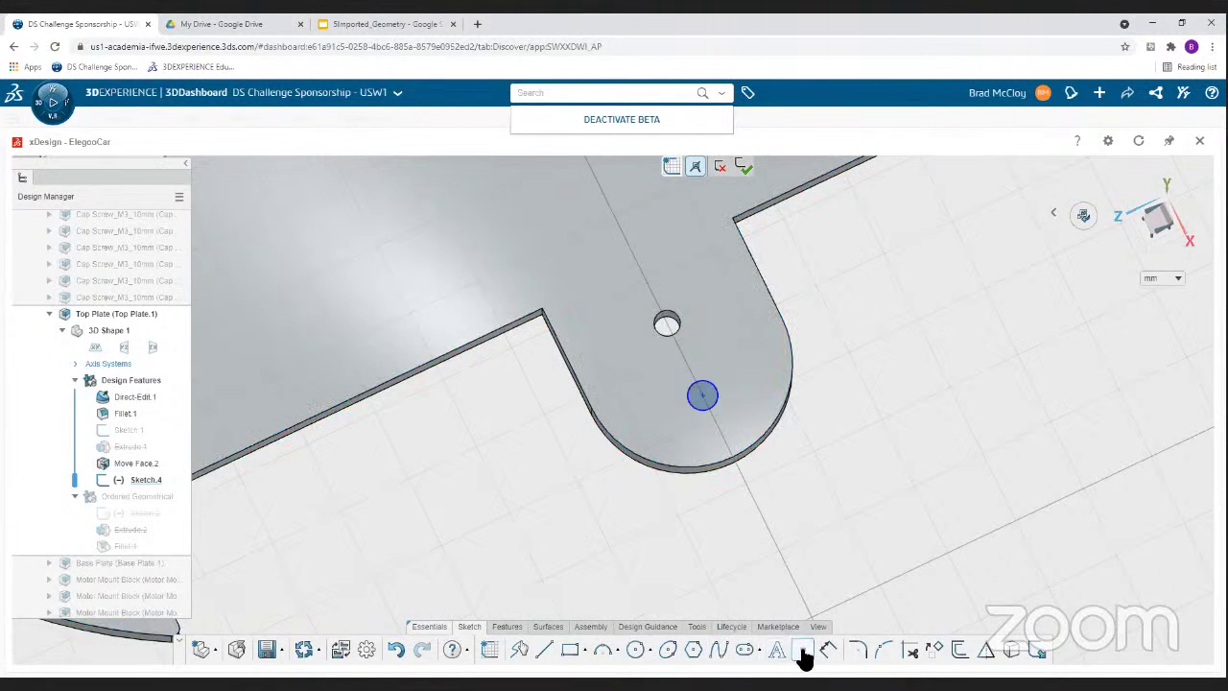
left_click(668, 325)
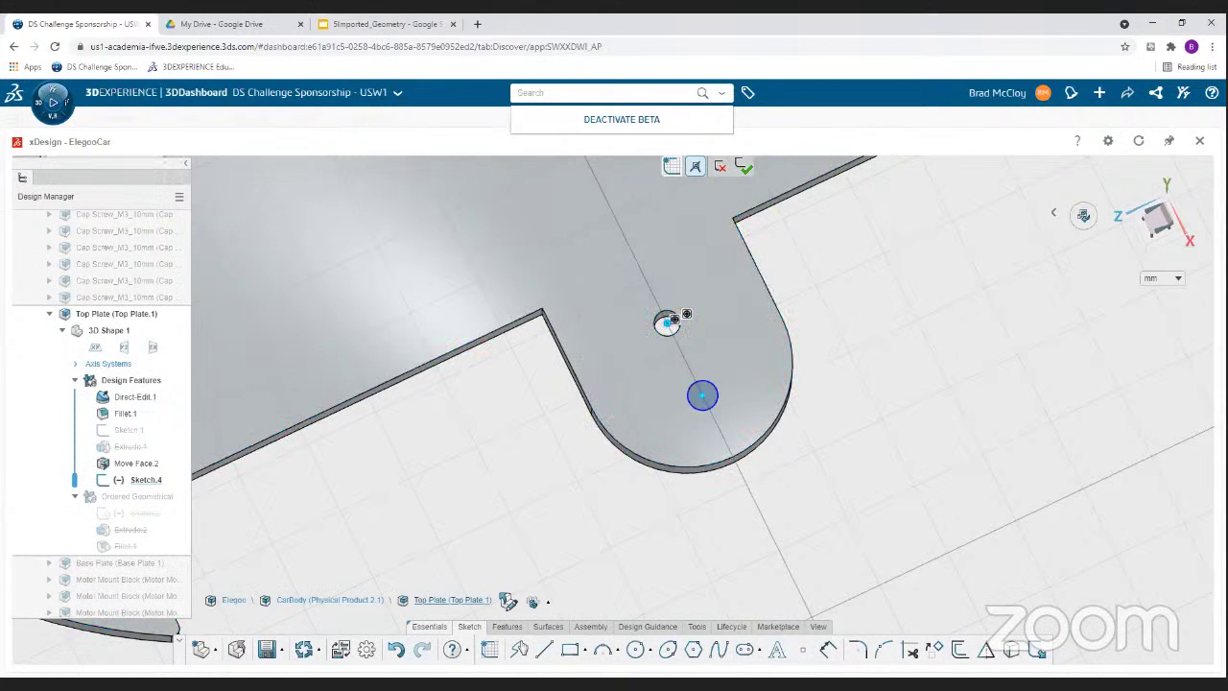
left_click(698, 394)
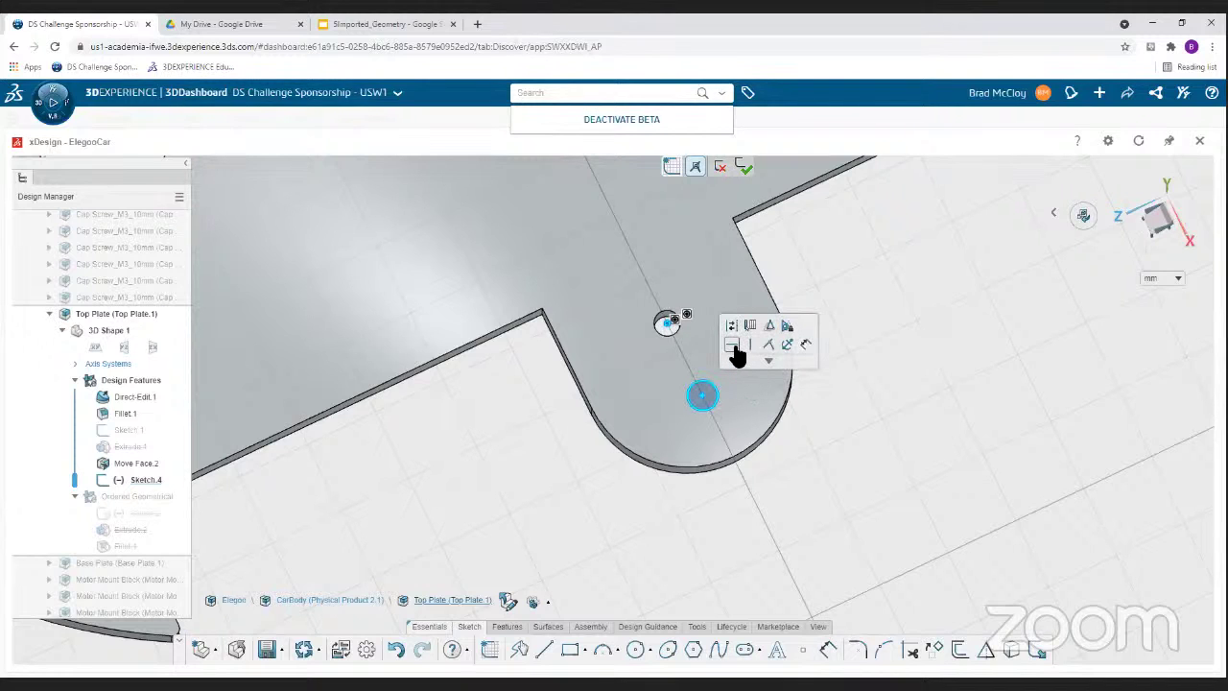
left_click(733, 348)
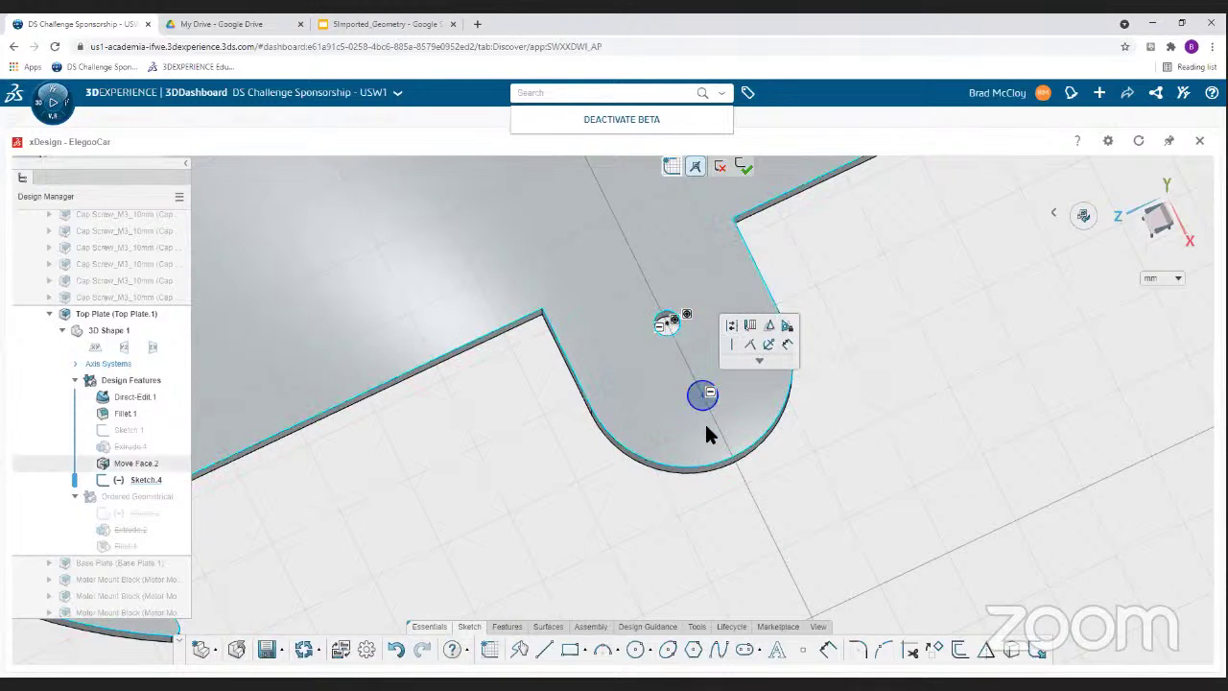
- View the open hole sketch face-on, discard that sketch, and try to fit the Top Plate in view
key("n")
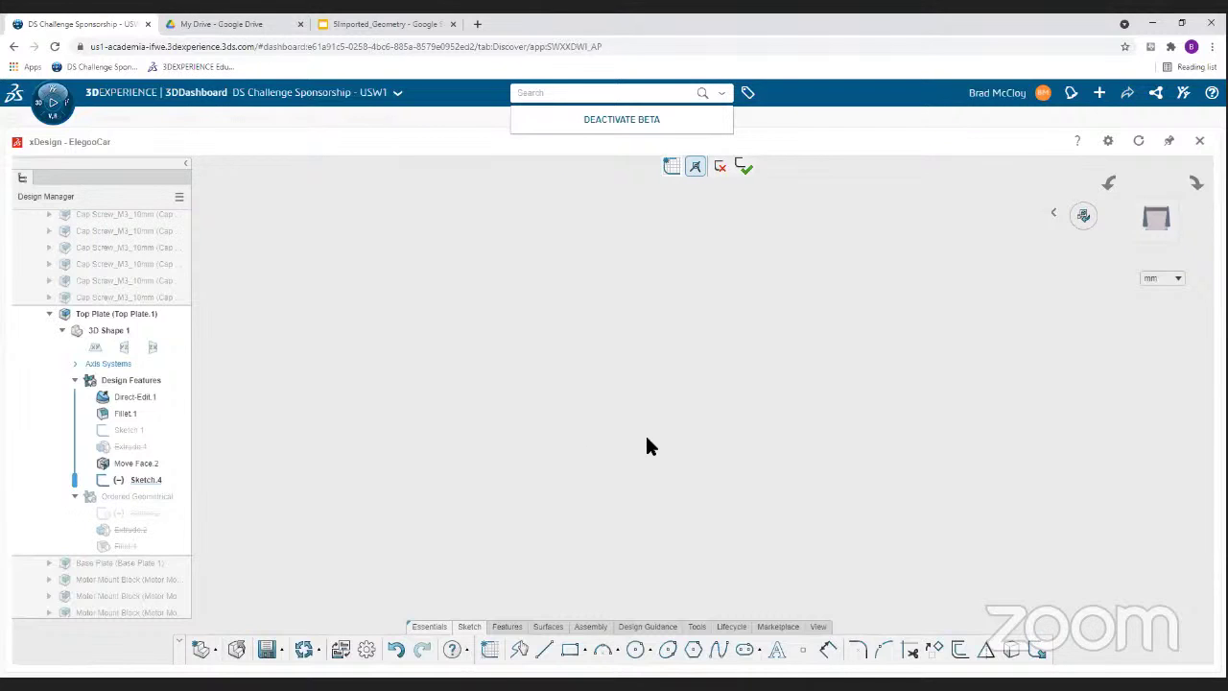
left_click(720, 167)
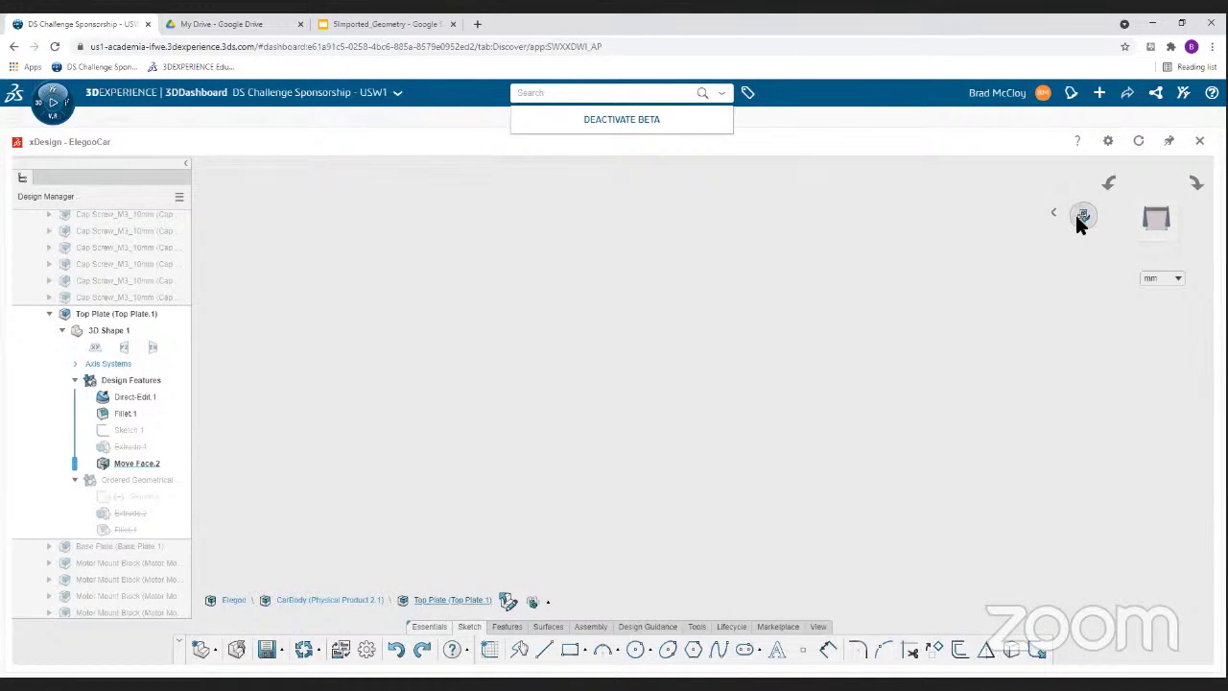
left_click(815, 628)
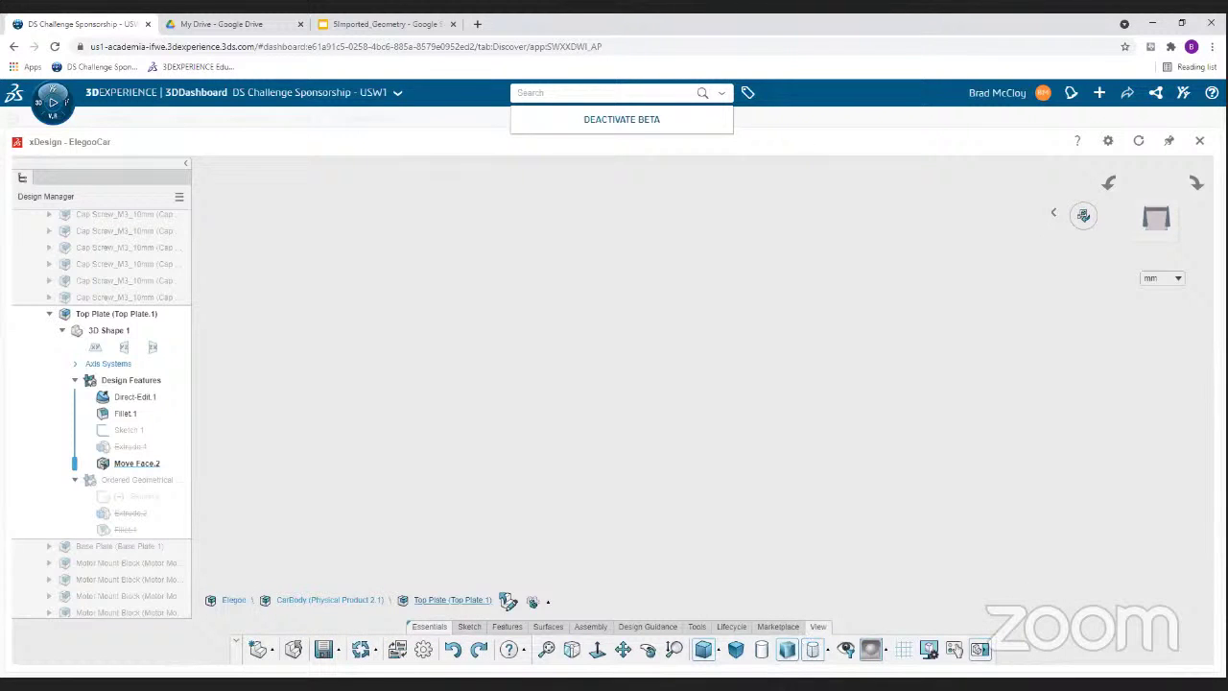
left_click(548, 653)
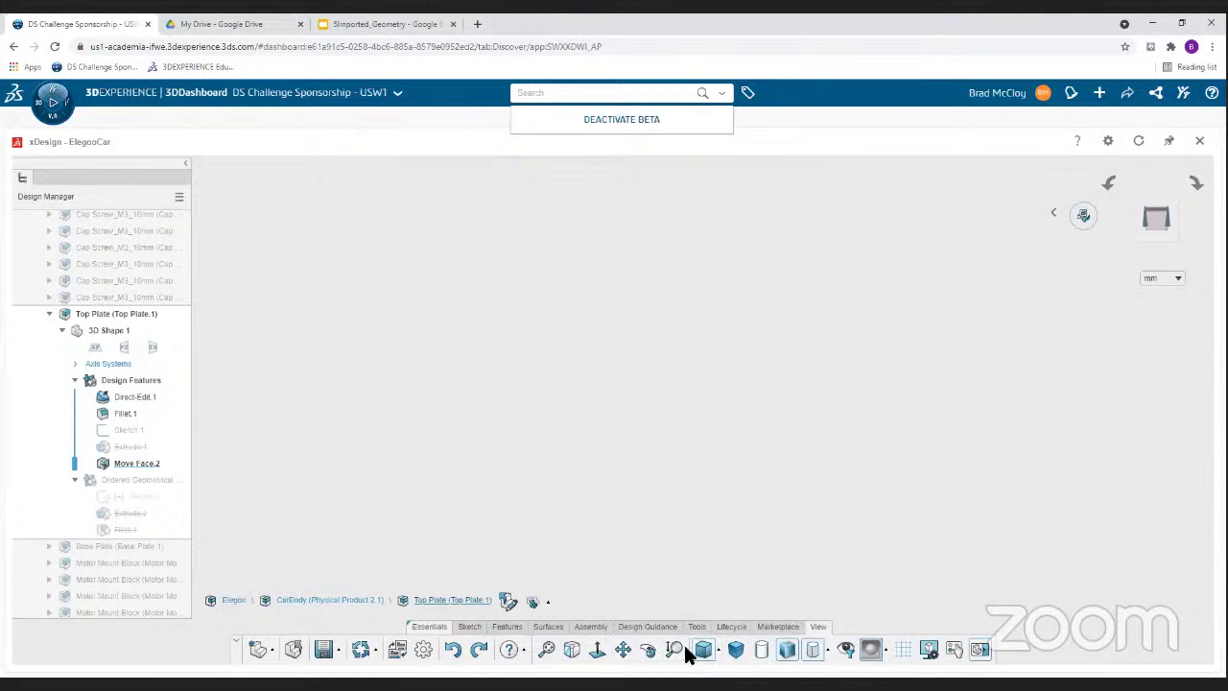
left_click(548, 652)
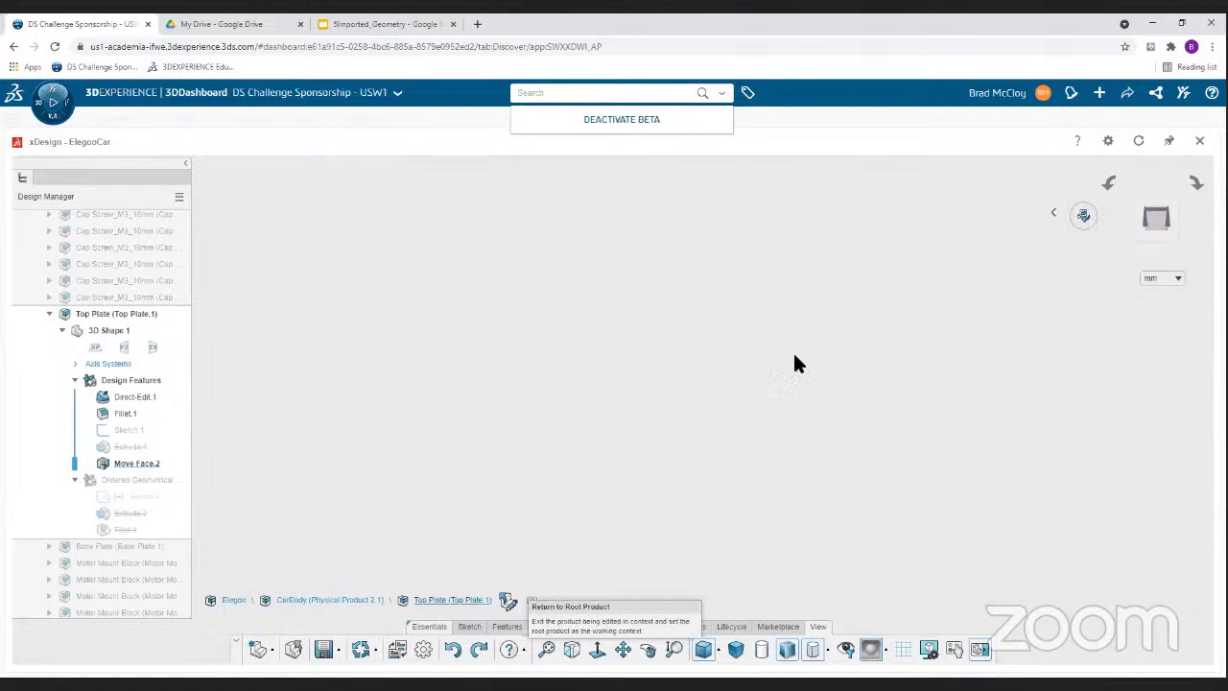
- Exit isolation to show the full car assembly and bring it into the standard front view
left_click(1084, 217)
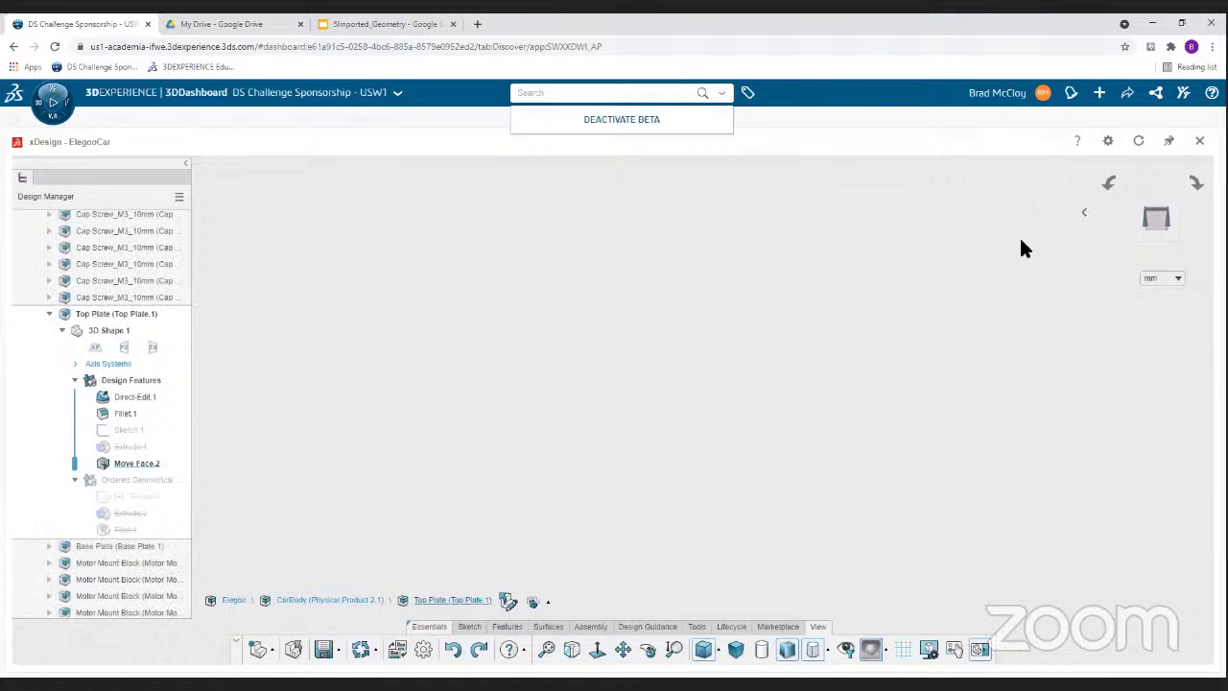
middle_click_drag(775, 460, 777, 333)
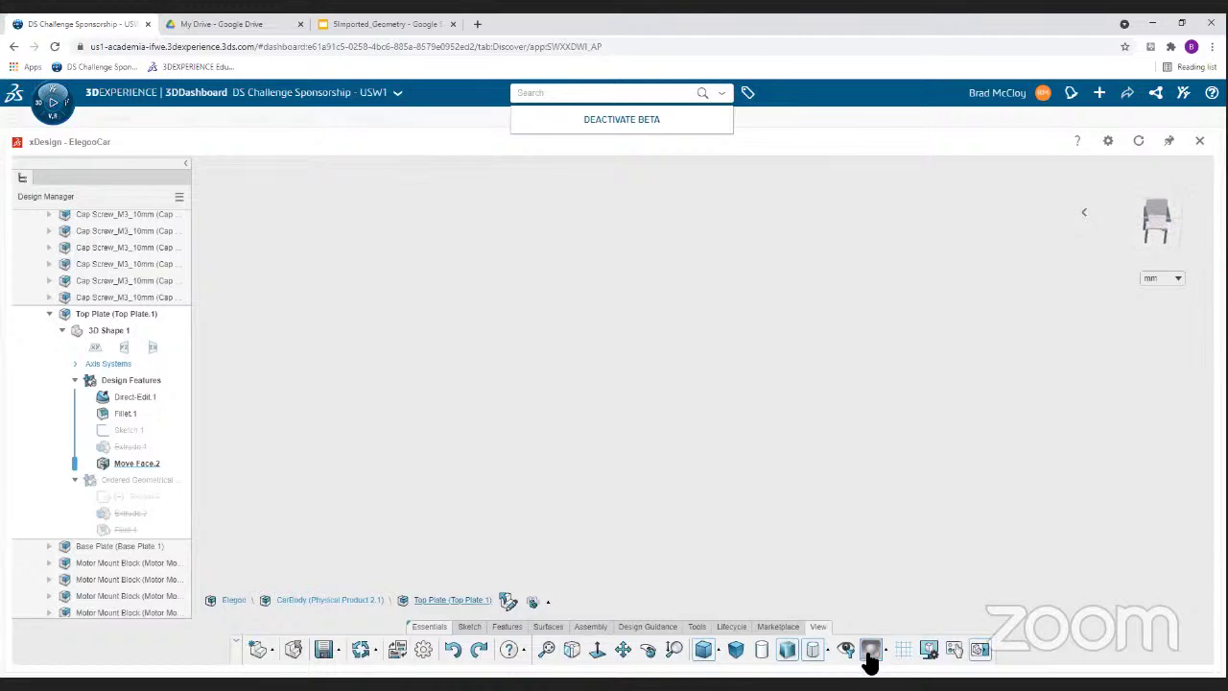
left_click(715, 651)
left_click(729, 463)
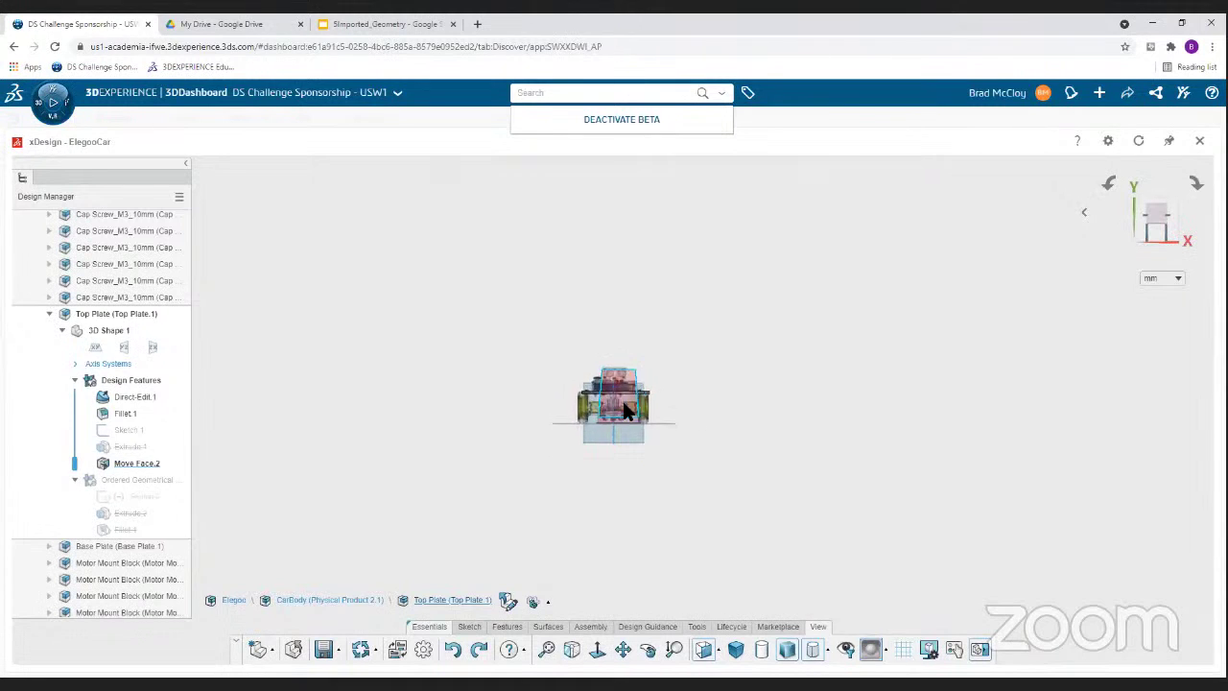
scroll(614, 415, "up", 2)
scroll(614, 414, "up", 2)
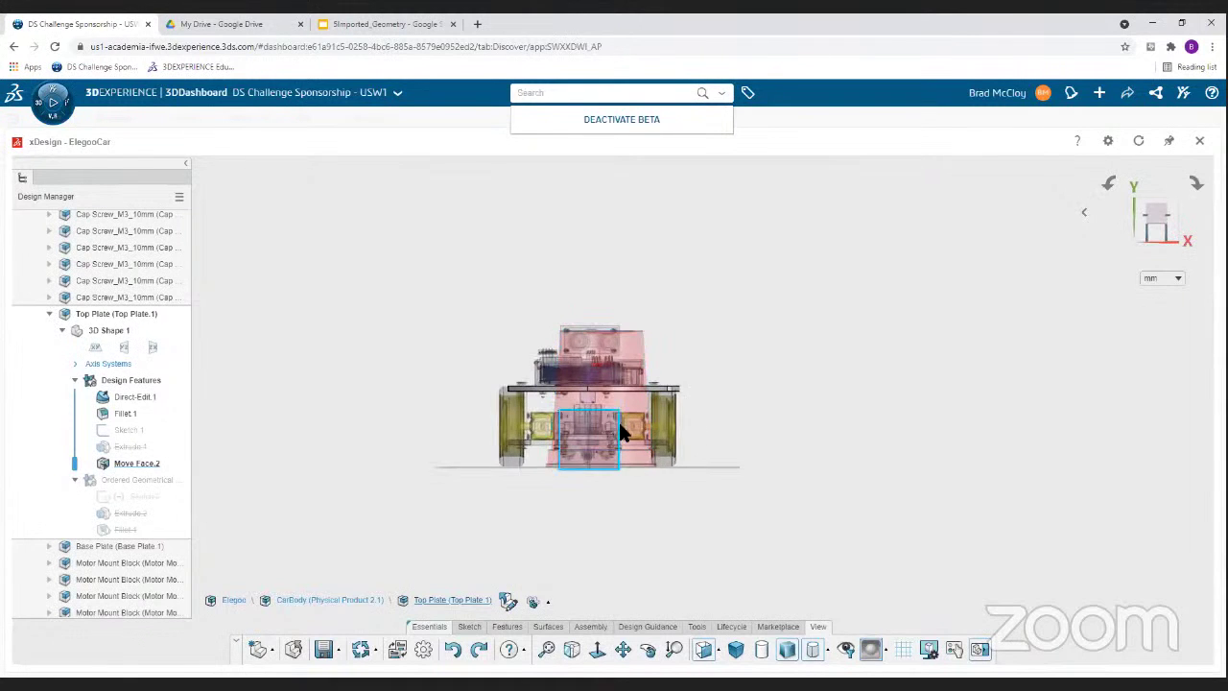
middle_click_drag(675, 477, 637, 493)
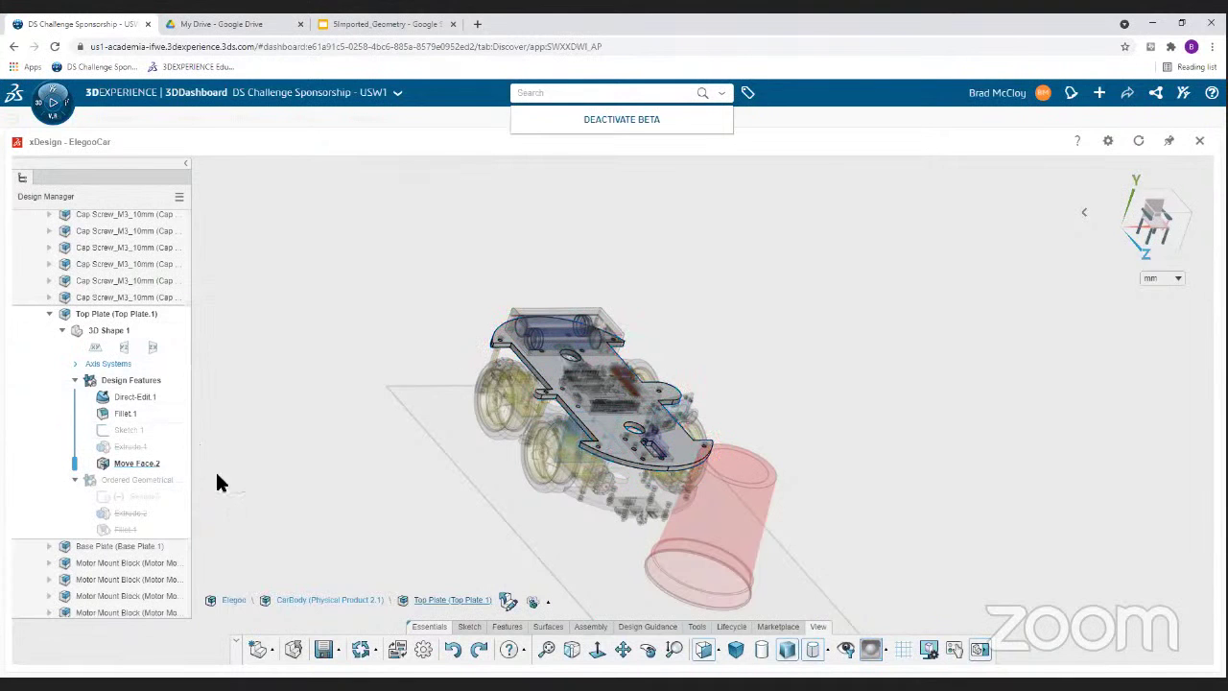
middle_click_drag(652, 471, 721, 375)
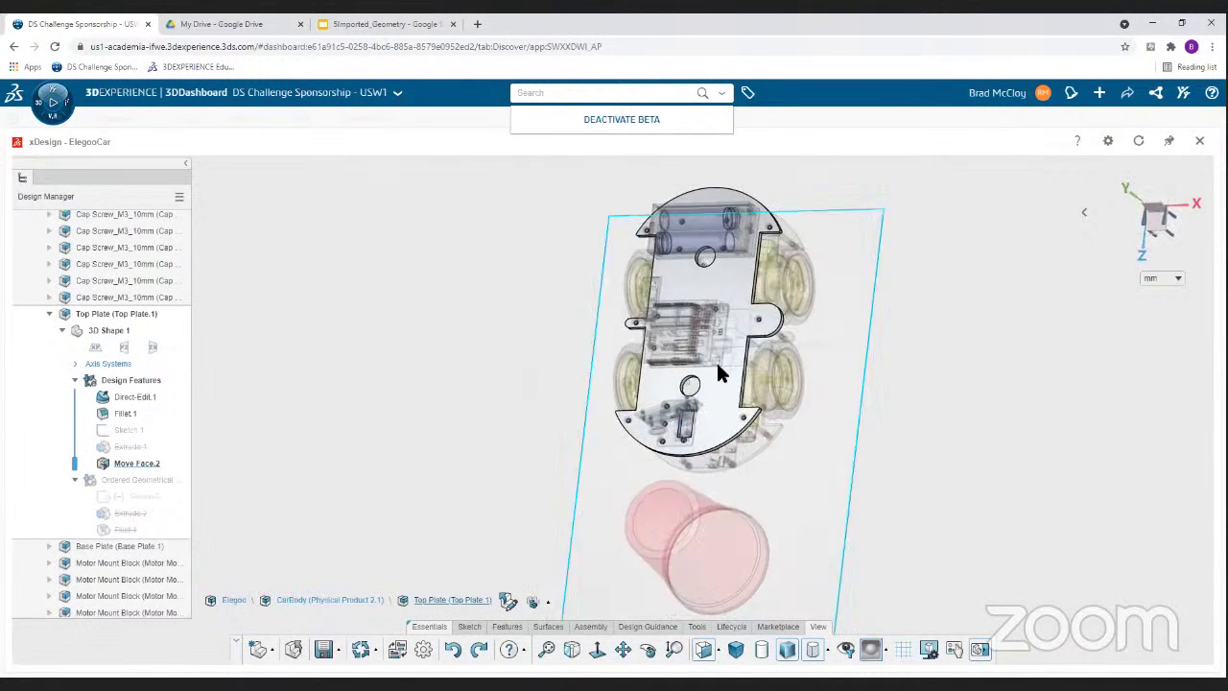
- Isolate the Top Plate again with its enlarged side tab in view
scroll(722, 375, "up", 3)
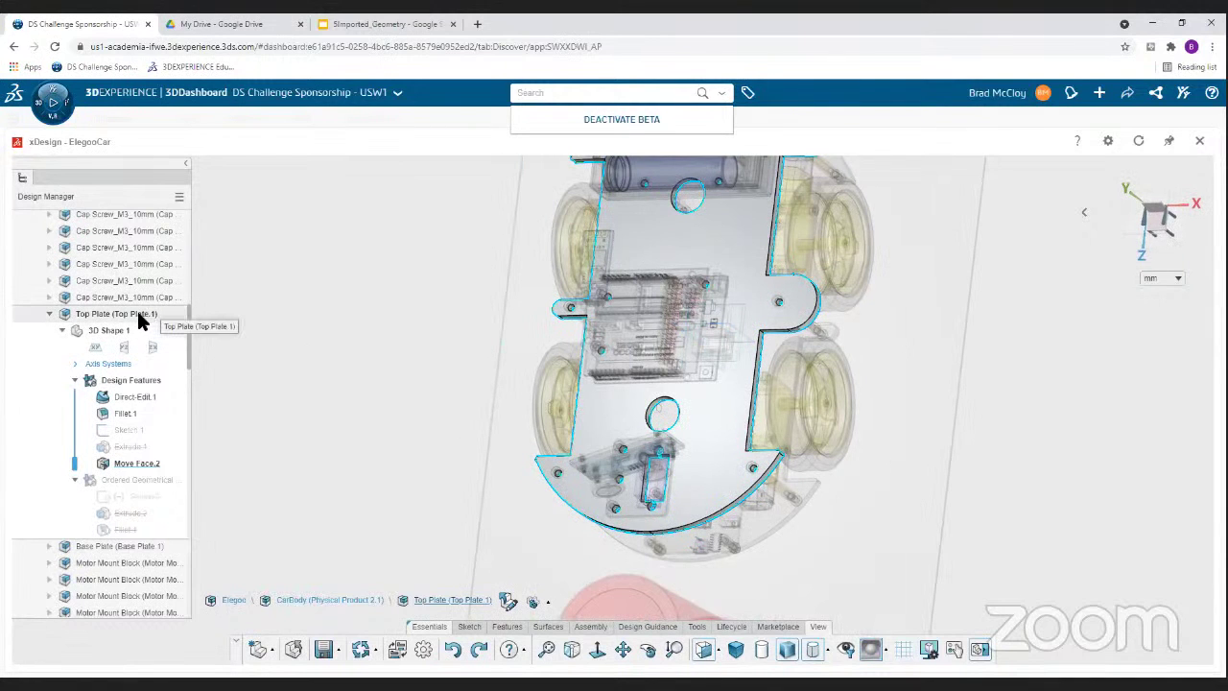
left_click(137, 314)
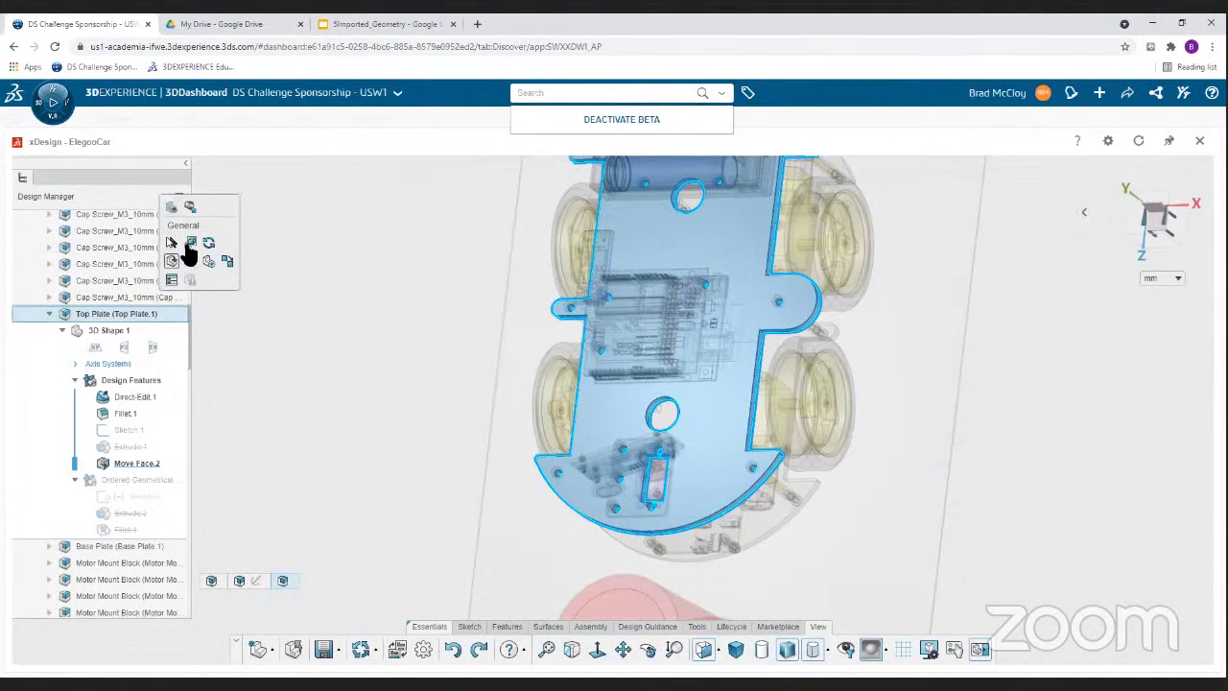
left_click(192, 248)
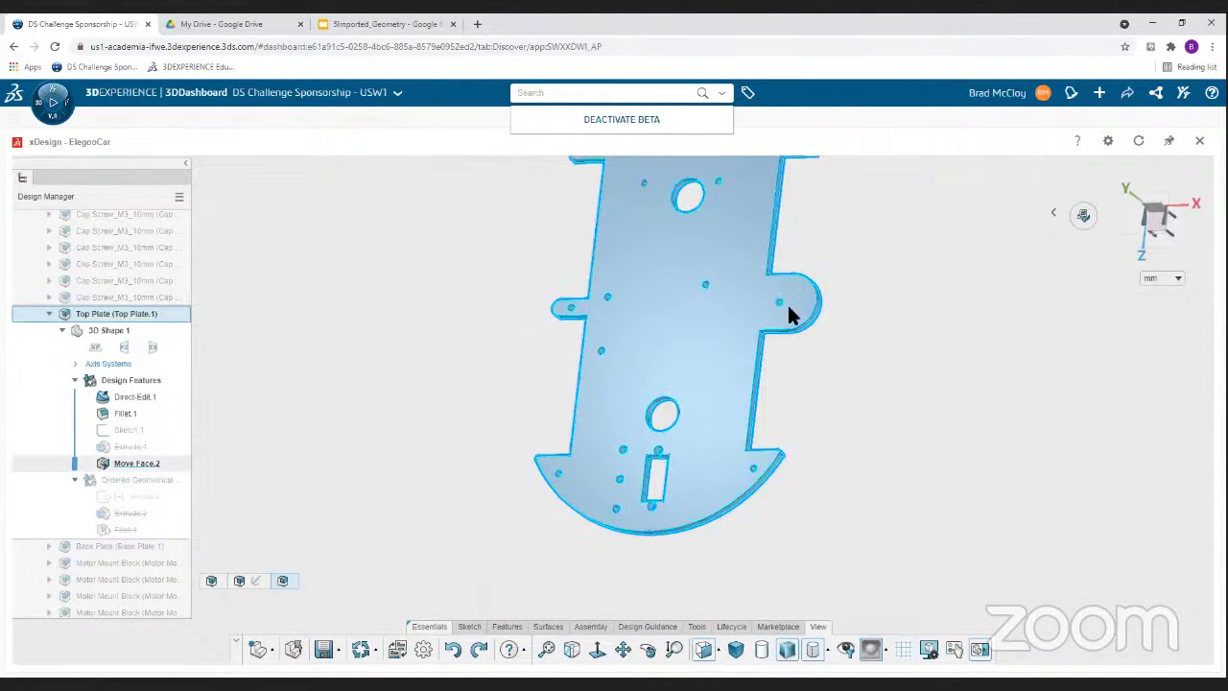
mouse_move(789, 316)
middle_mouse_down()
mouse_move(768, 310)
mouse_move(821, 347)
mouse_move(828, 318)
mouse_move(809, 320)
middle_mouse_up()
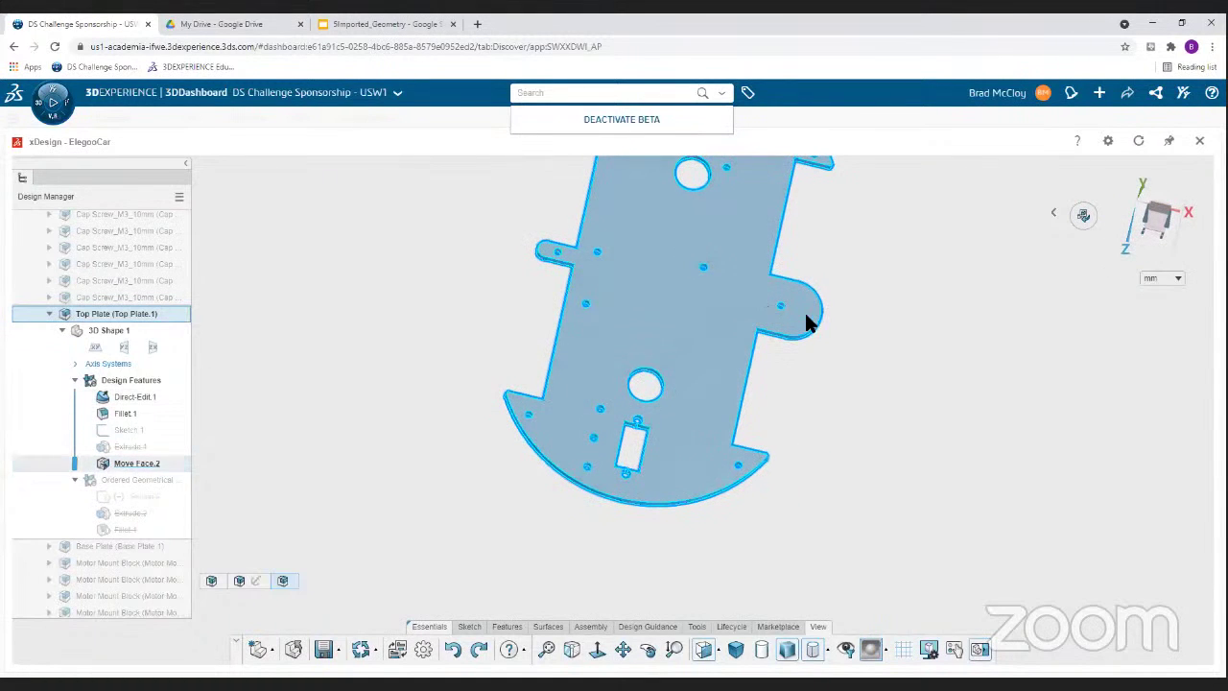
double_click(801, 312)
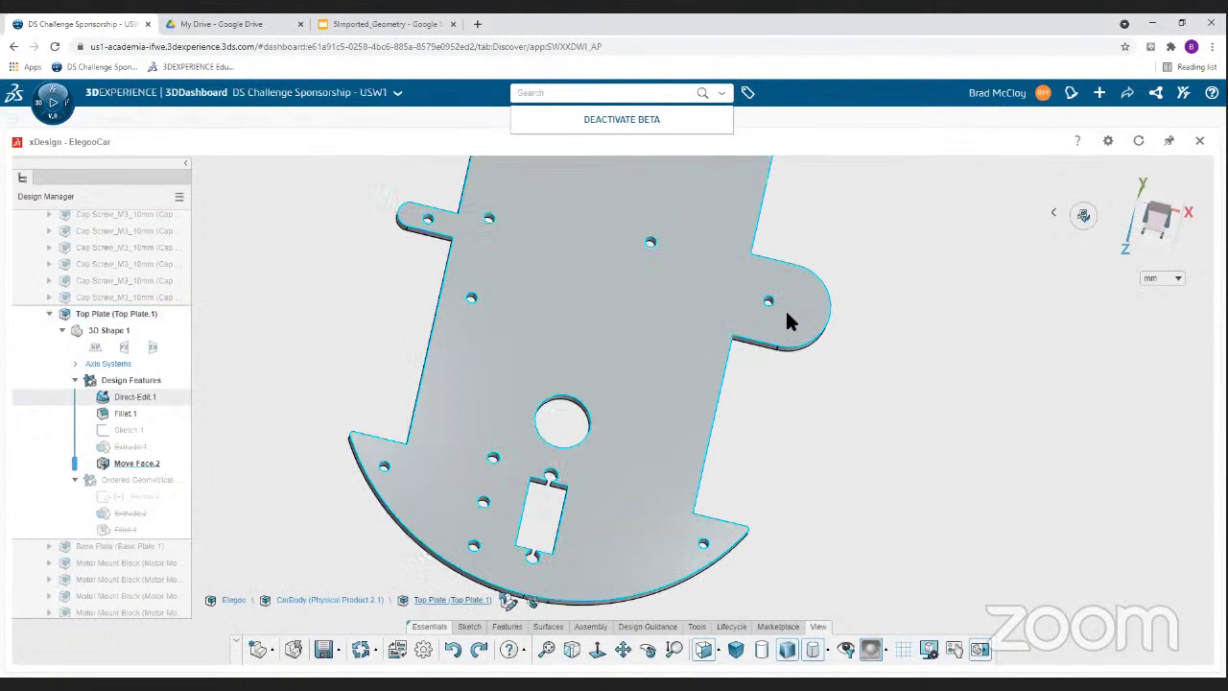
- Sketch a small circle on the plate's flat face, between the enlarged tab's existing hole and its rounded end
left_click(469, 627)
left_click(636, 651)
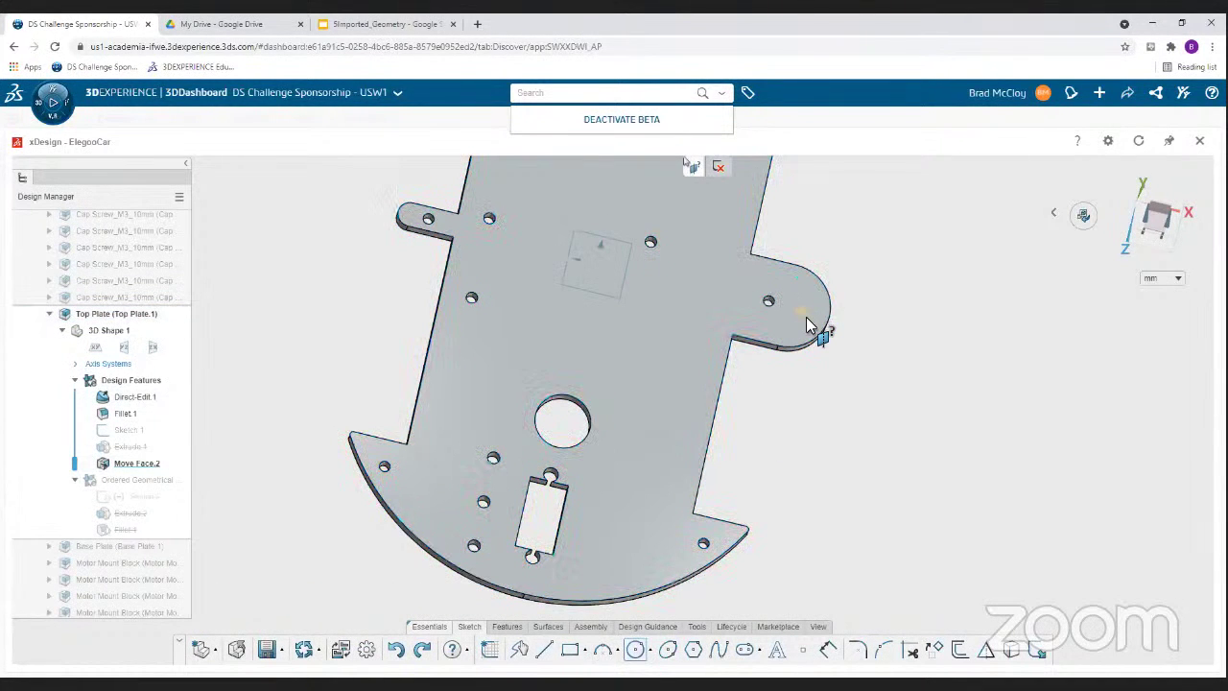
left_click(697, 307)
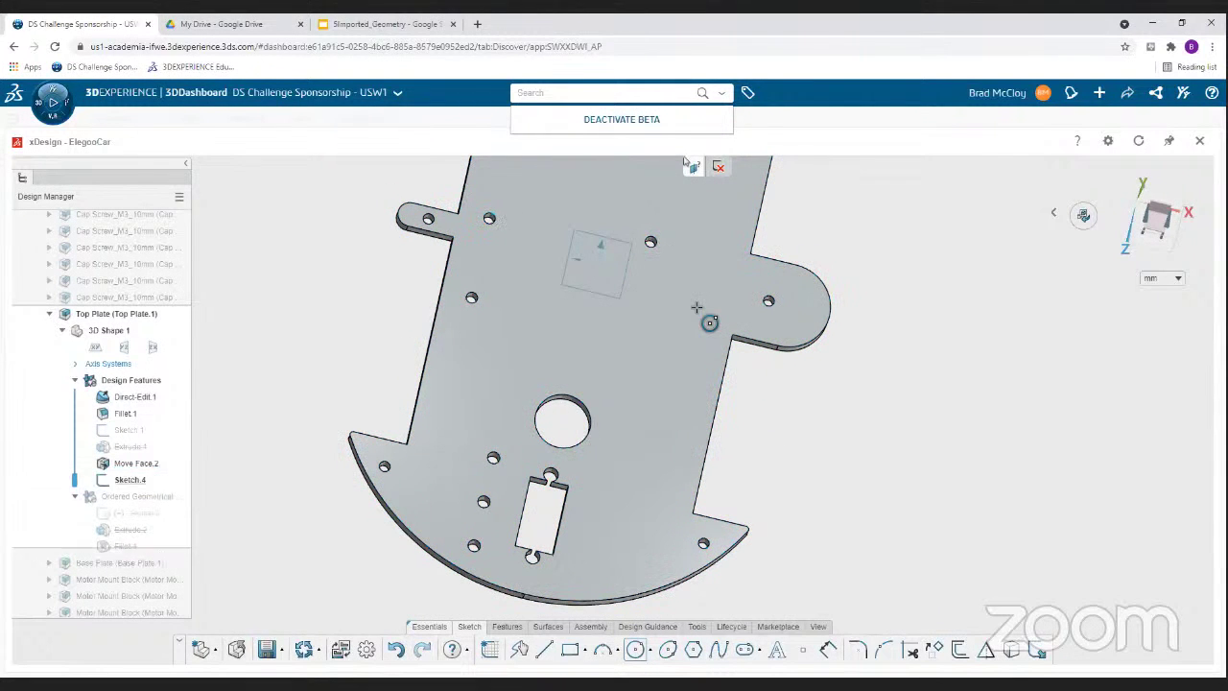
left_click(800, 309)
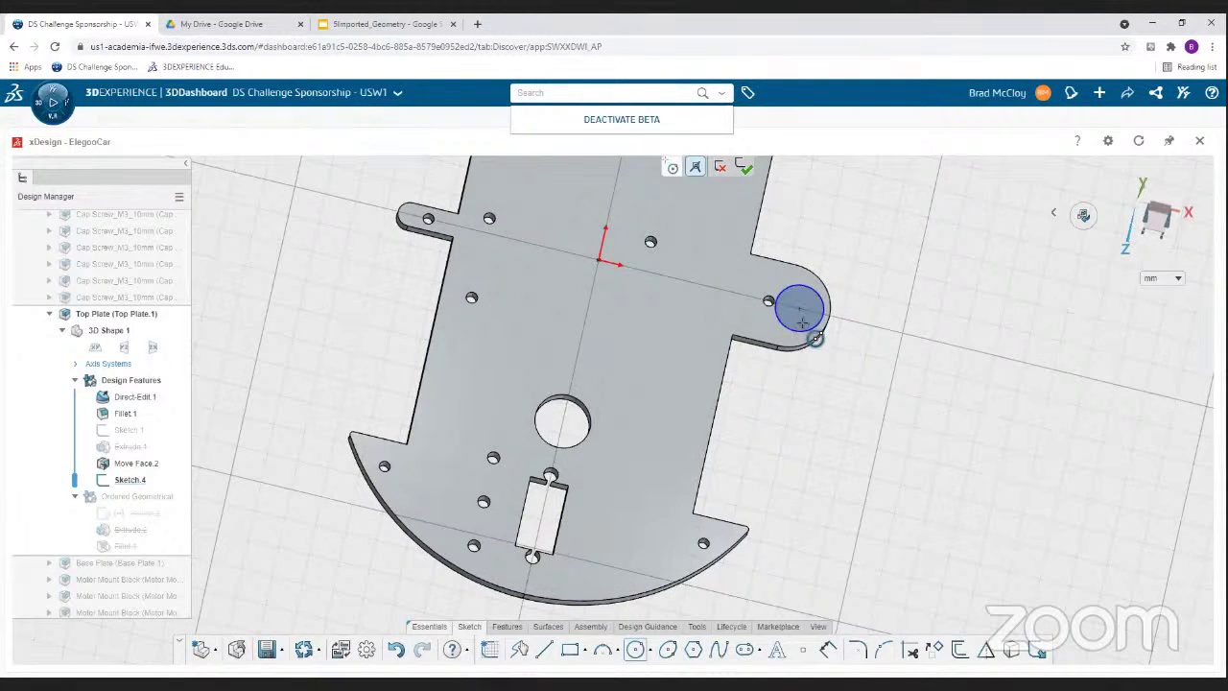
left_click(808, 314)
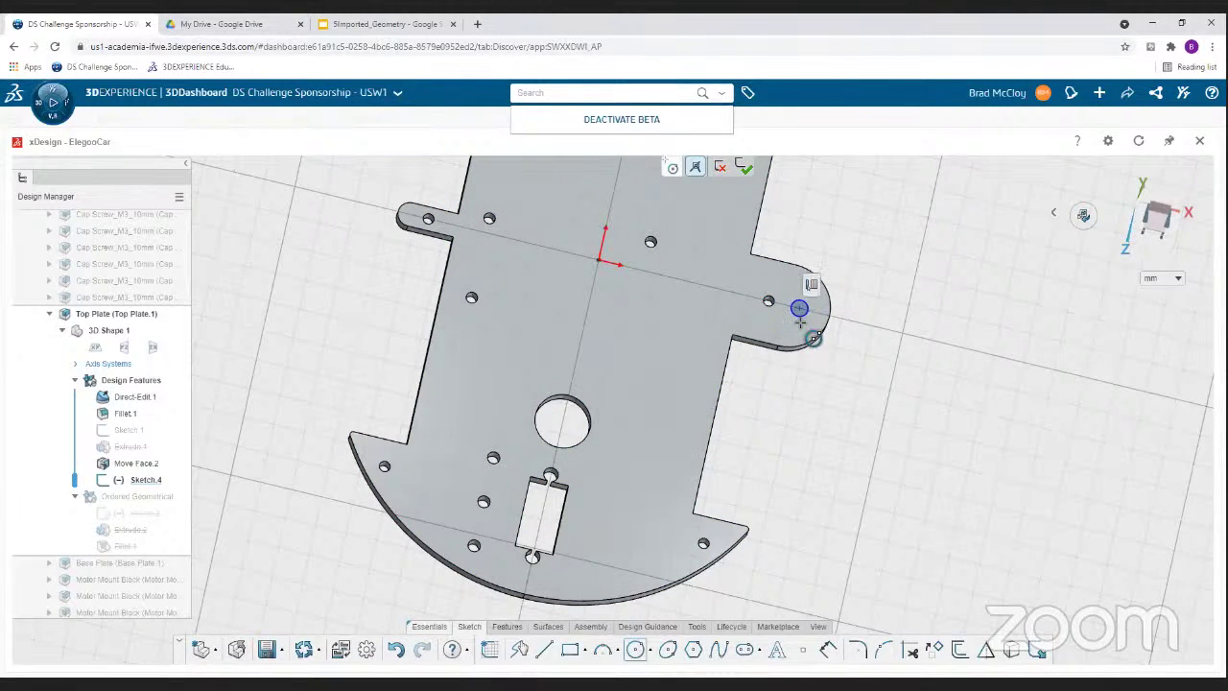
key("Escape")
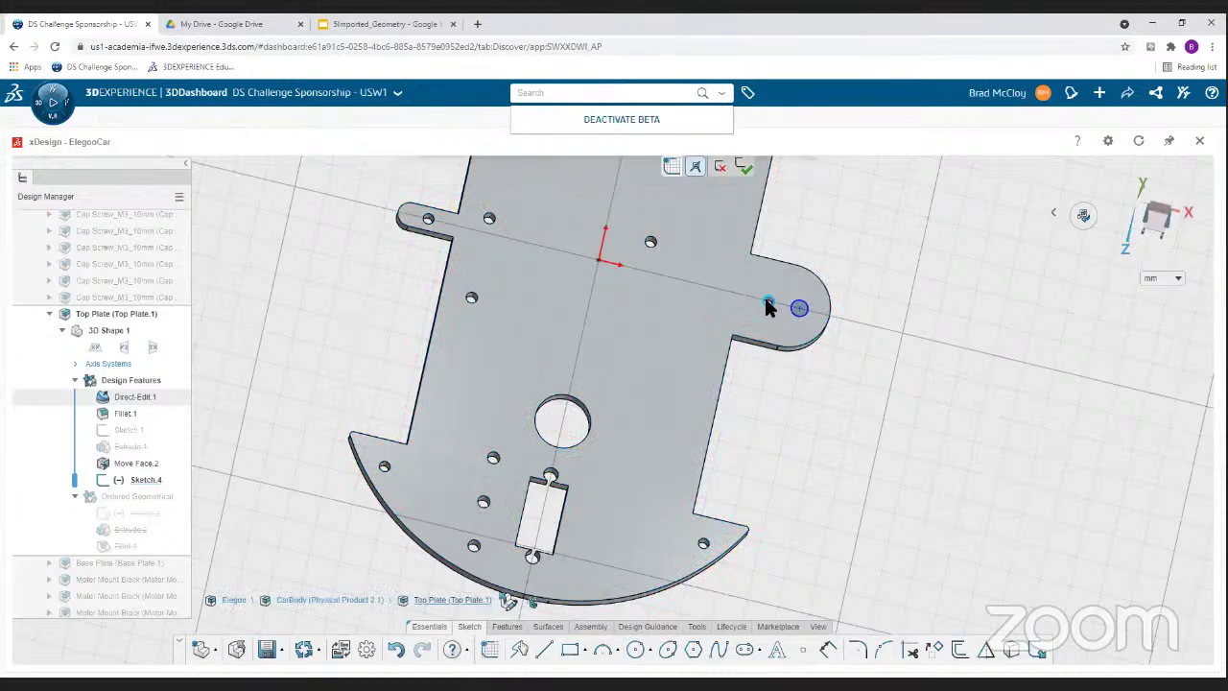
- Place a sketch point at the centre of the existing hole in the enlarged tab
scroll(766, 295, "up", 5)
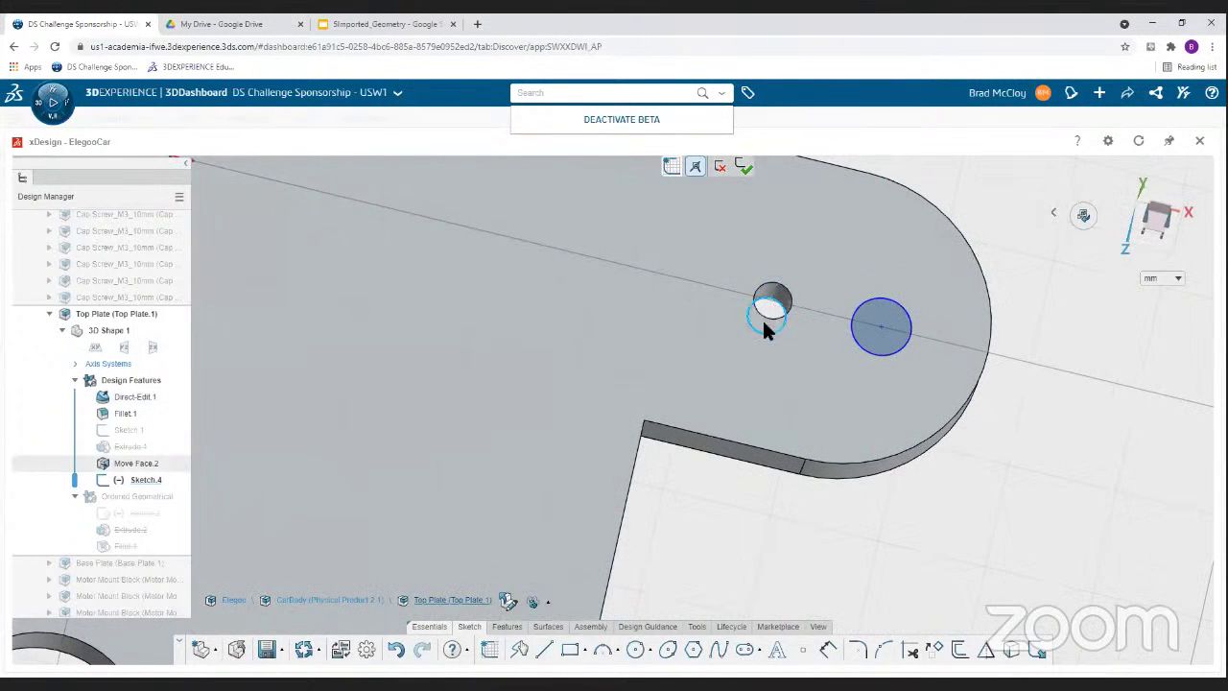
left_click(806, 651)
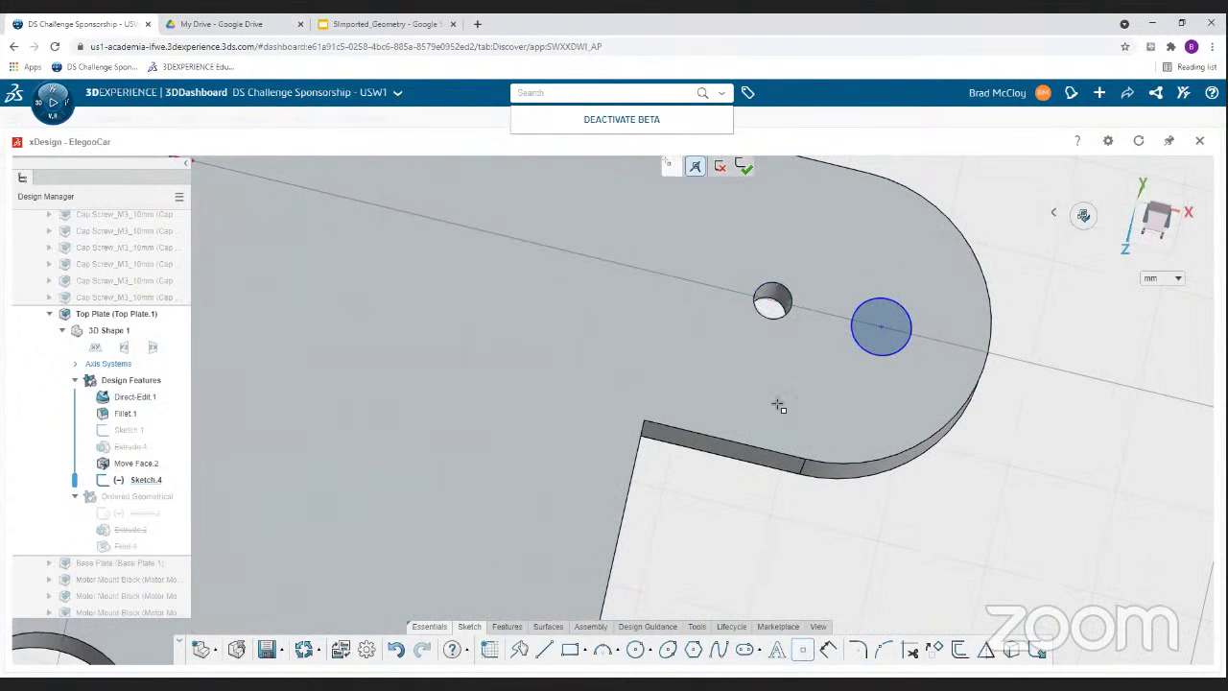
left_click(779, 305)
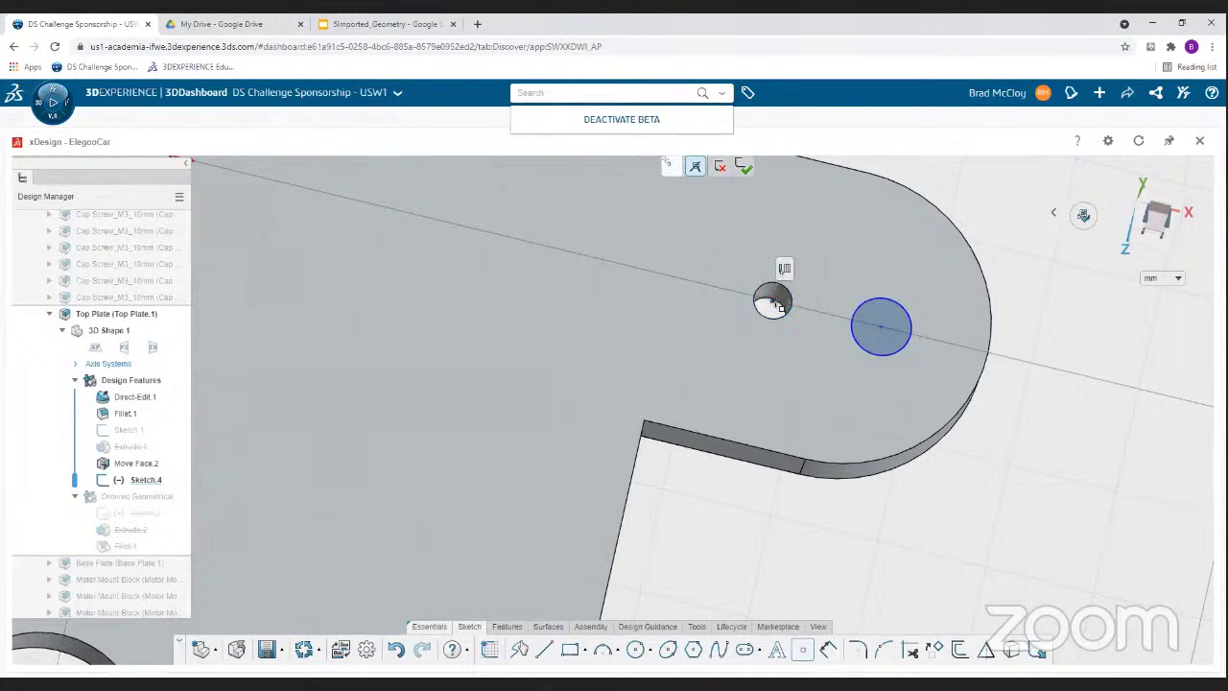
key("Escape")
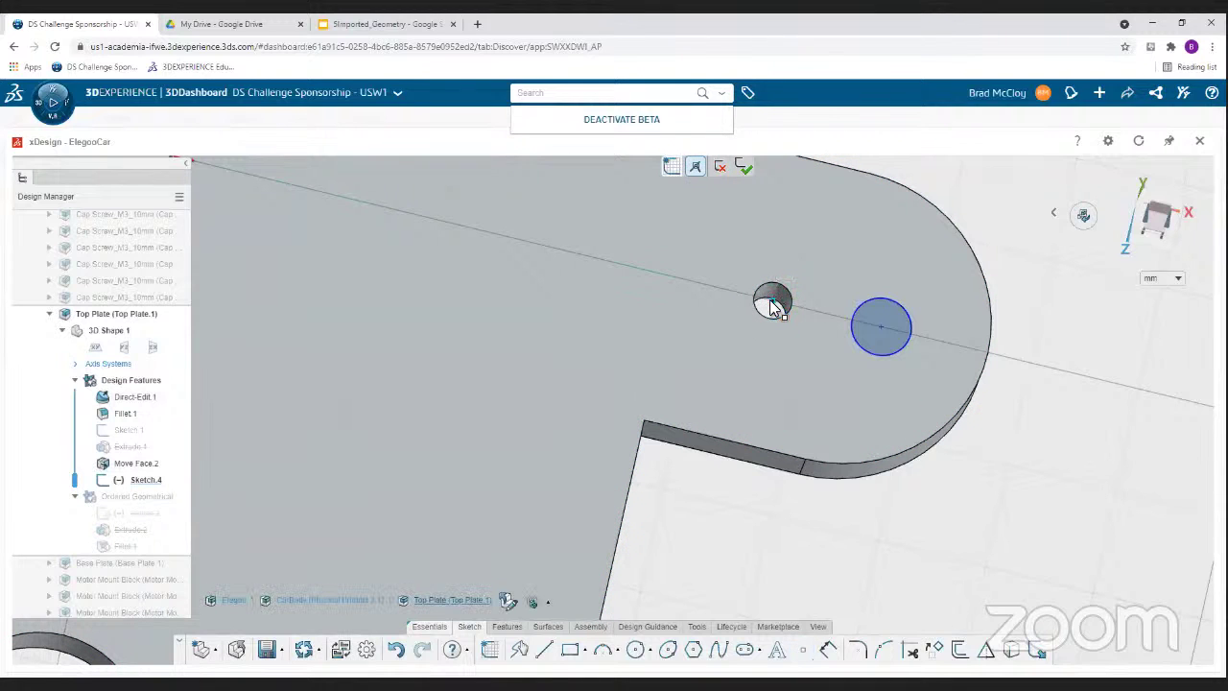
- Add a horizontal relation between the sketch point and circle centre, and make the circle equal to the existing hole's edge
left_click(772, 300)
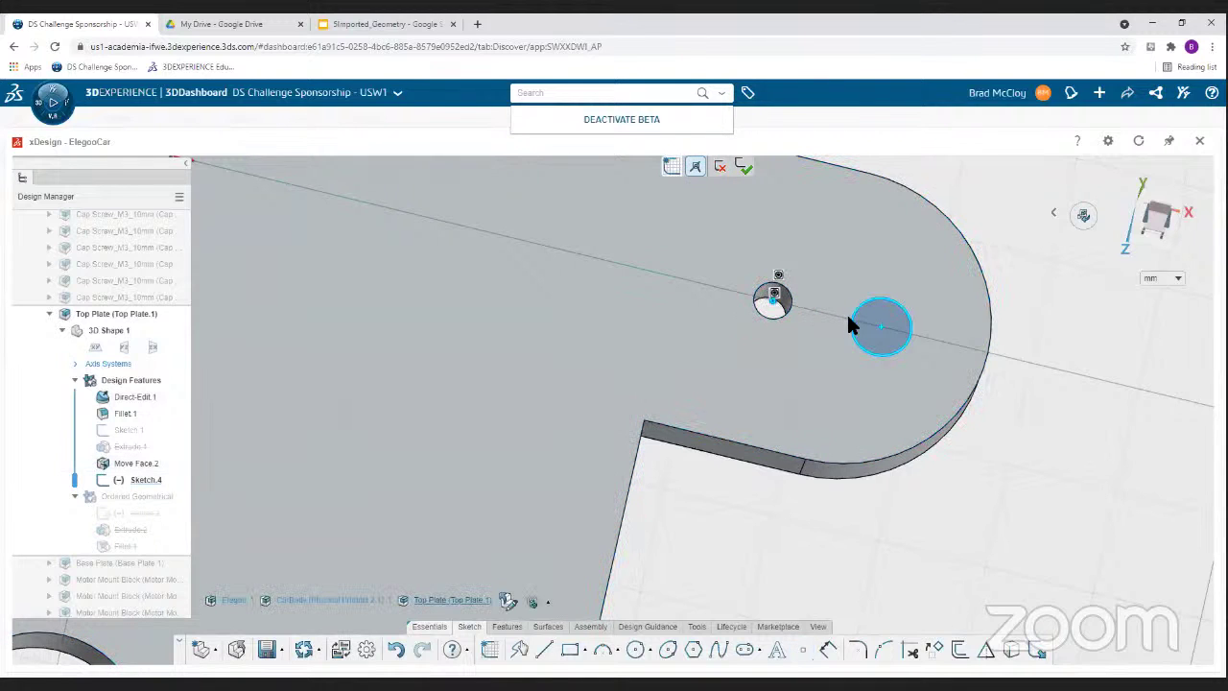
left_click(879, 320)
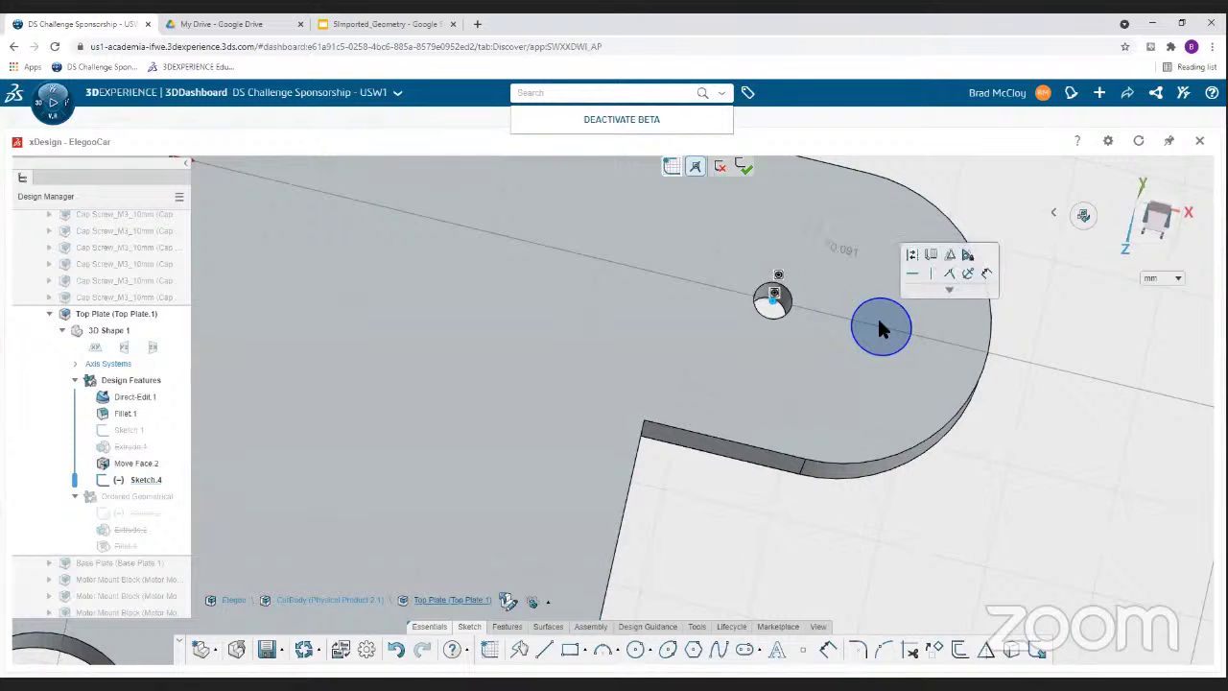
left_click(911, 276)
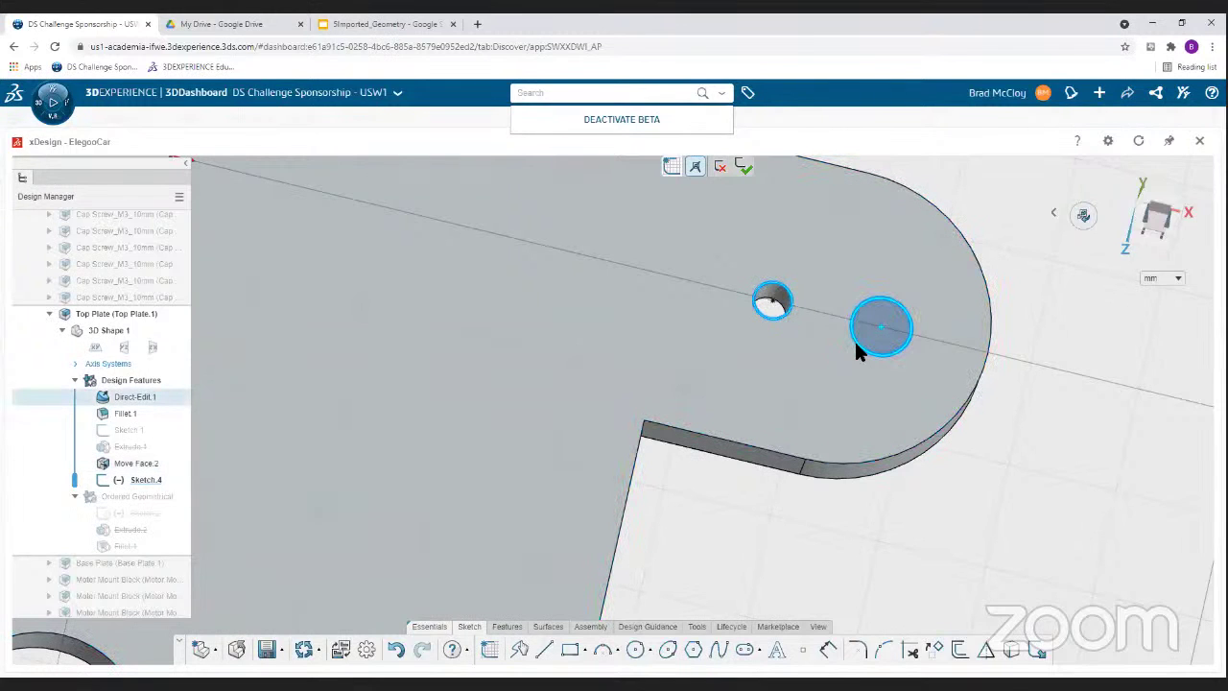
mouse_move(859, 343)
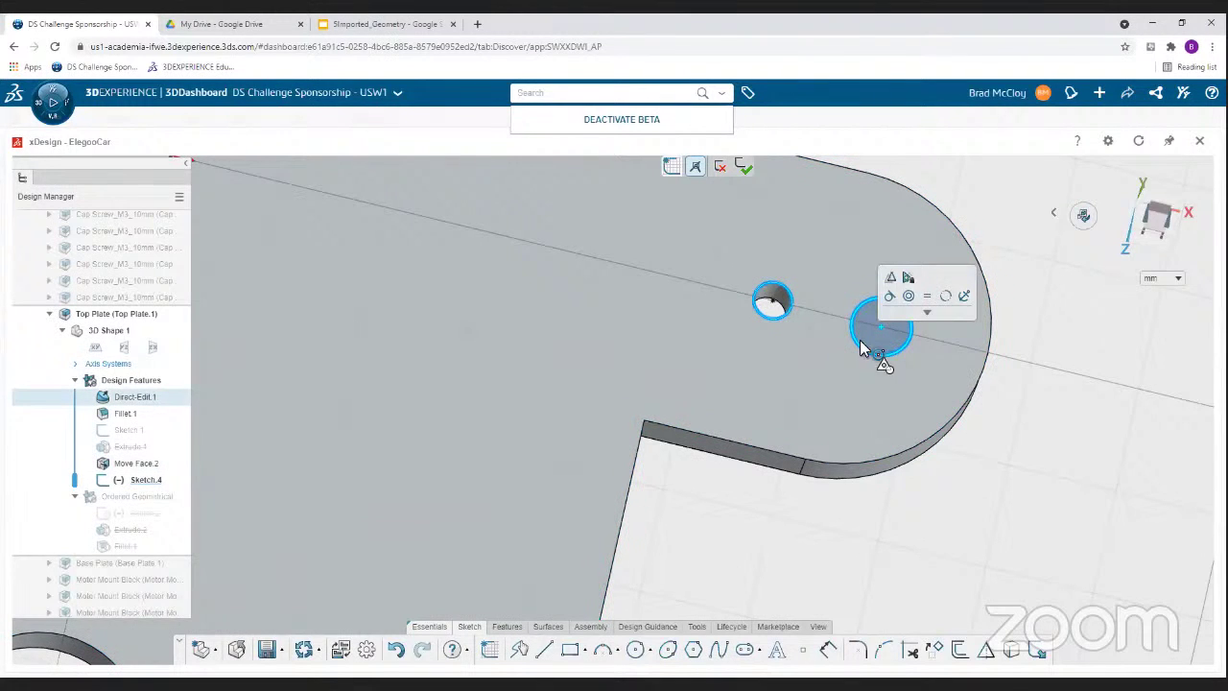
left_click(928, 299)
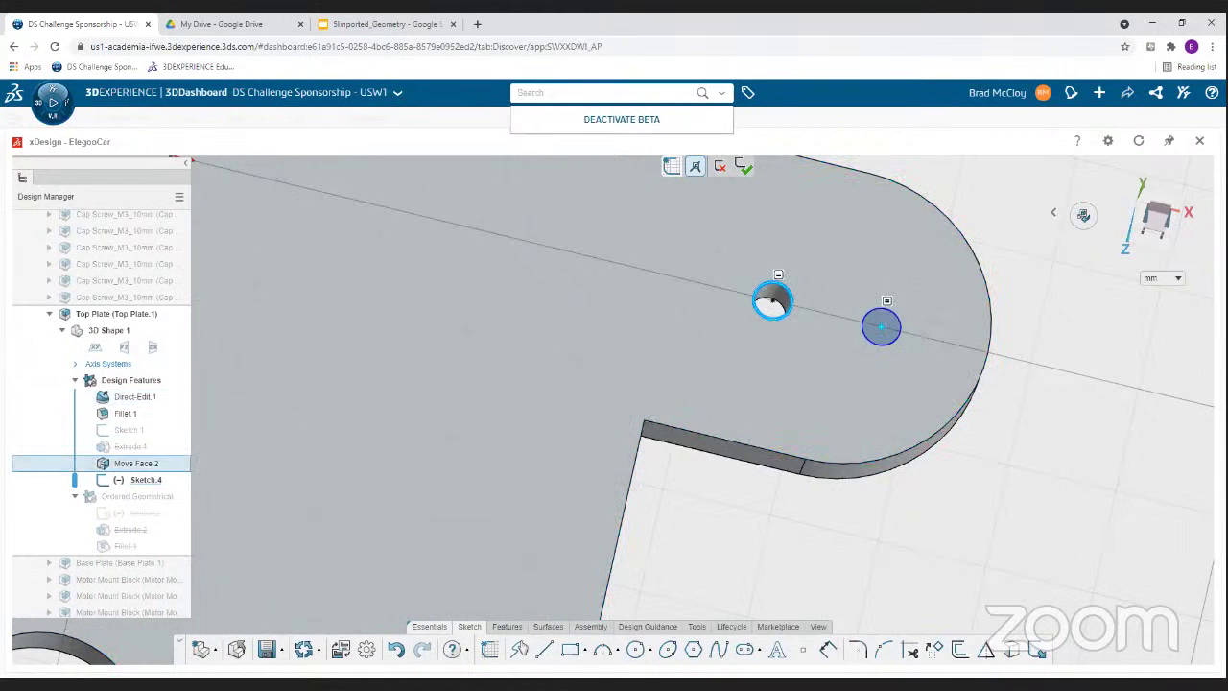
- Dimension the distance between the sketch point and the circle's centre and set it to 10 mm
left_click(828, 650)
left_click(881, 327)
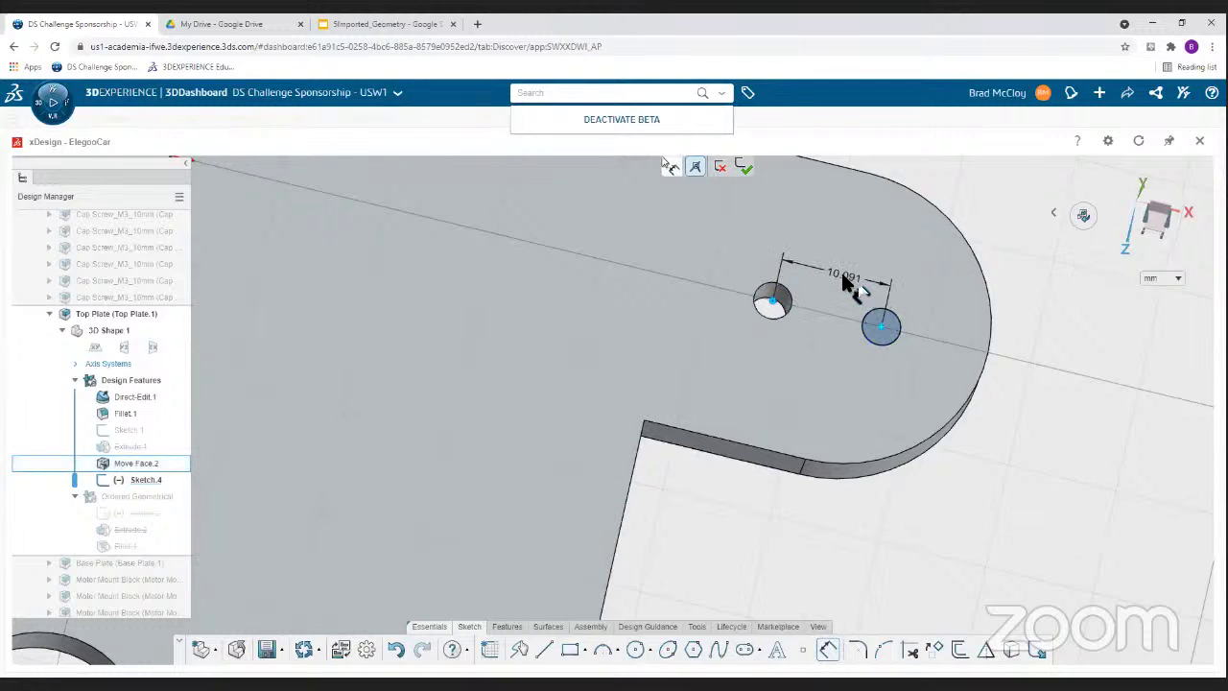
left_click(841, 274)
type("10")
key("Return")
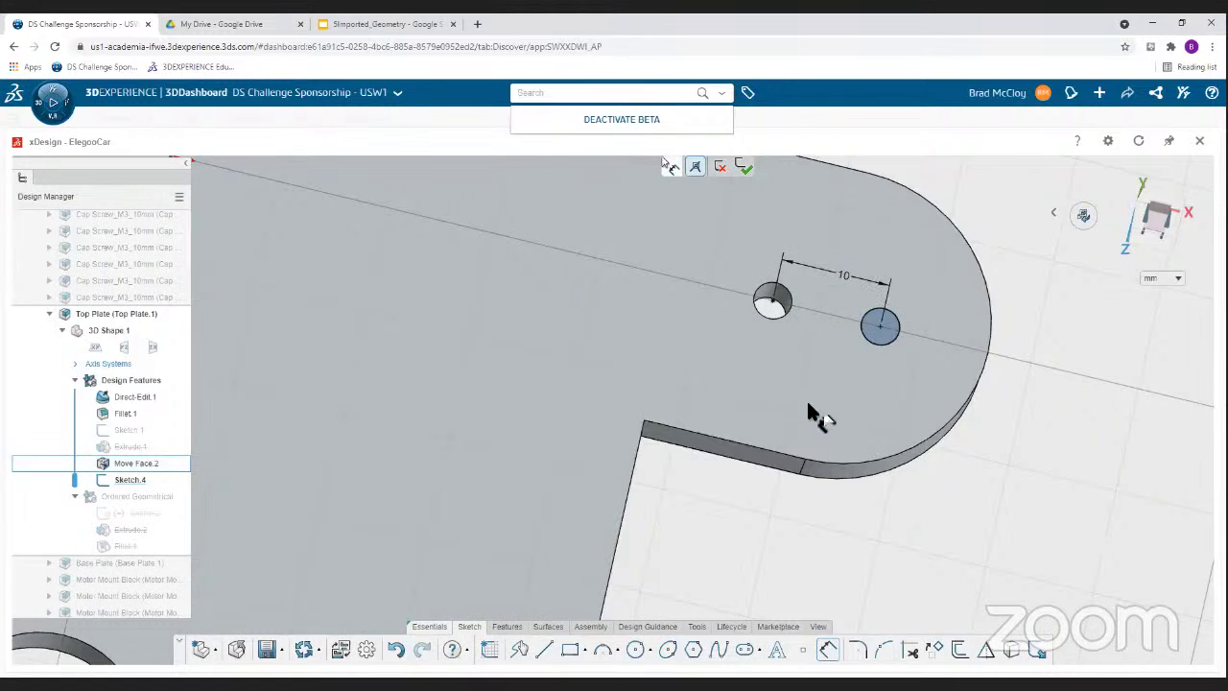
- Cut the new circle sketch through the plate's tab with a solid Extrude cut ending Up To Next
left_click(507, 628)
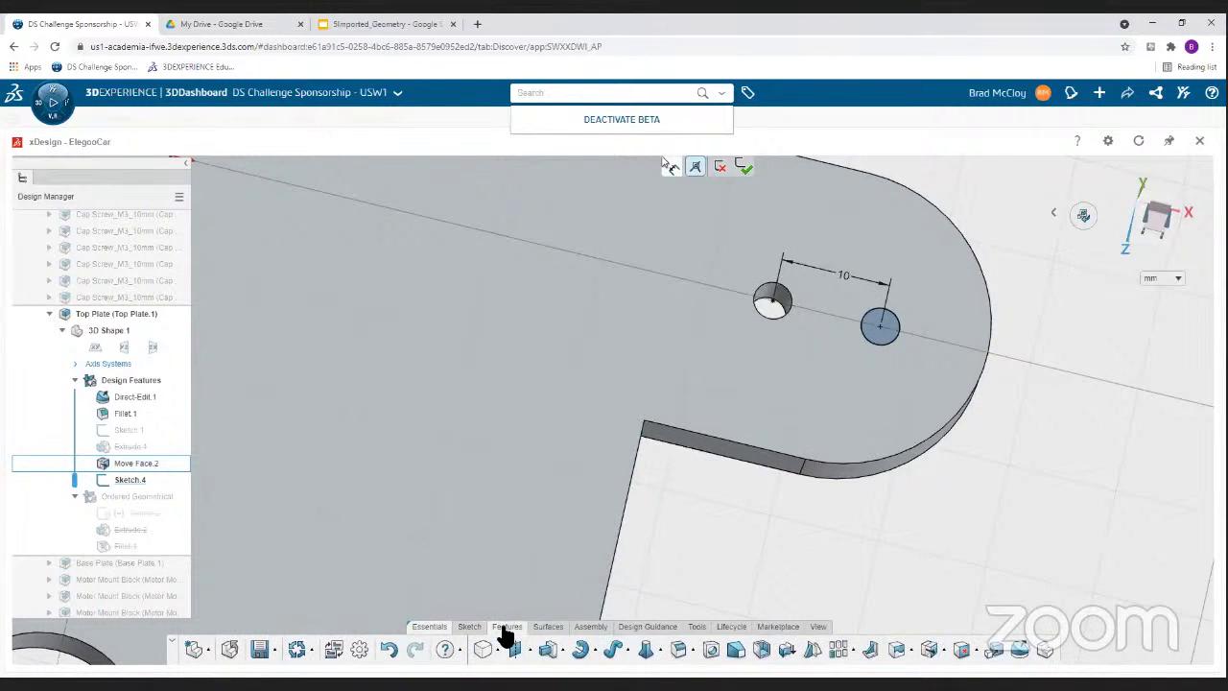
left_click(546, 651)
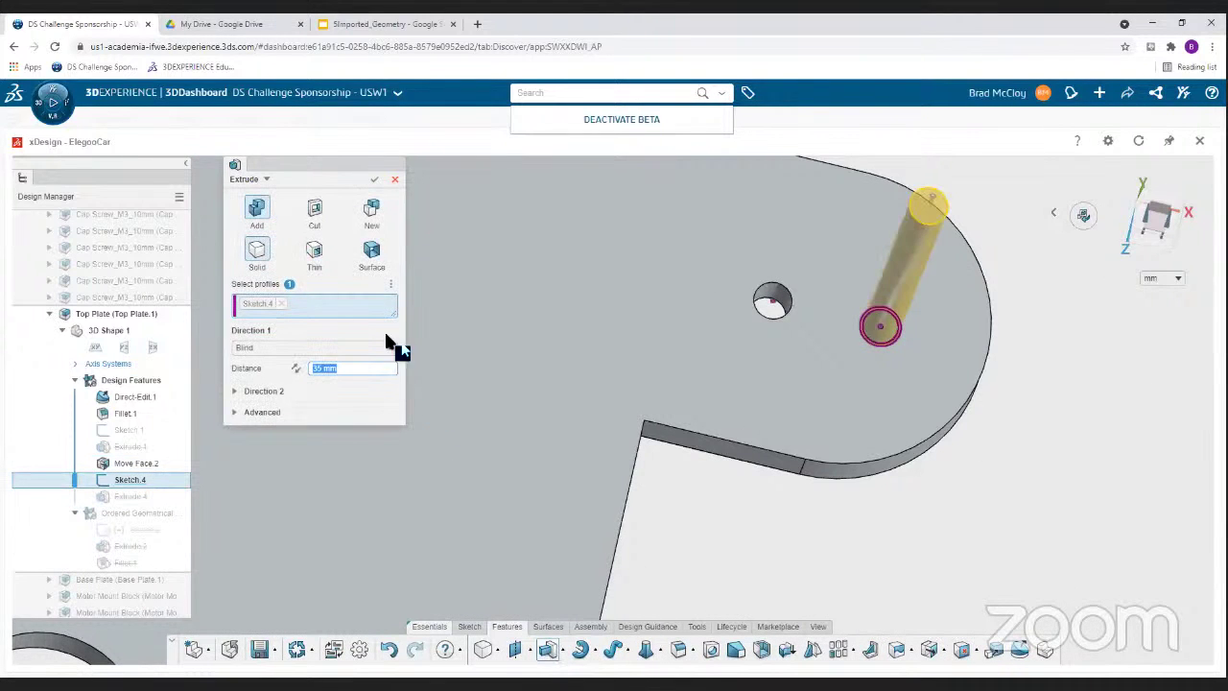
left_click(312, 218)
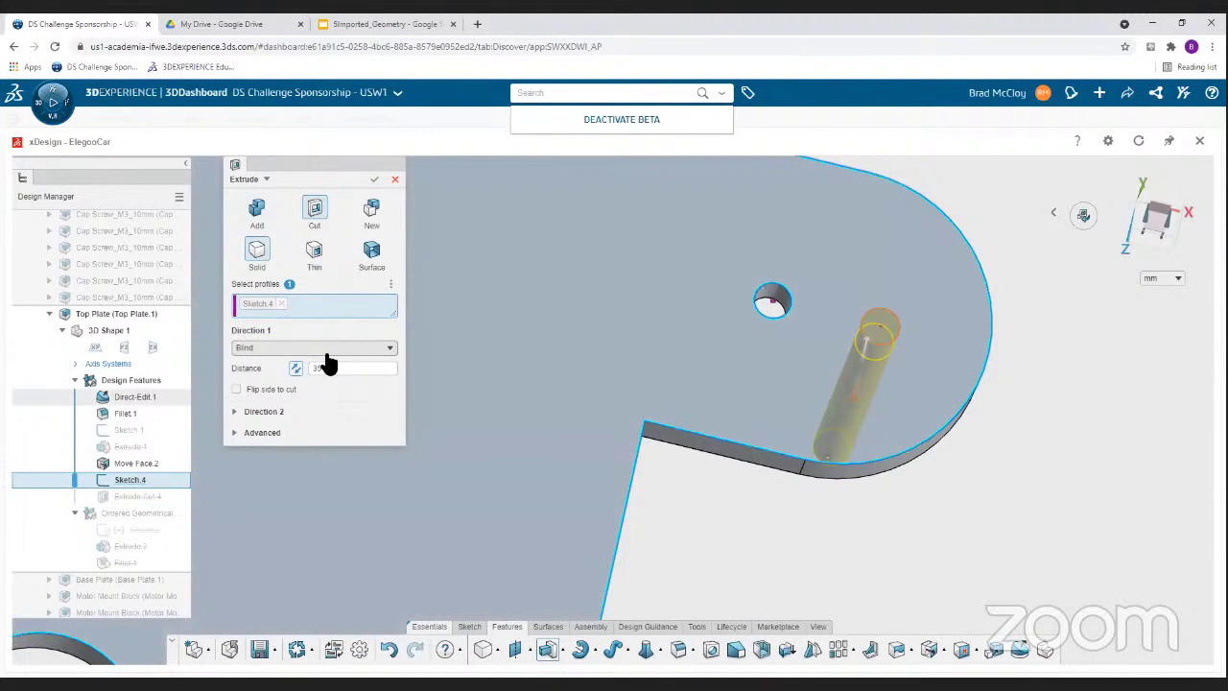
left_click(331, 349)
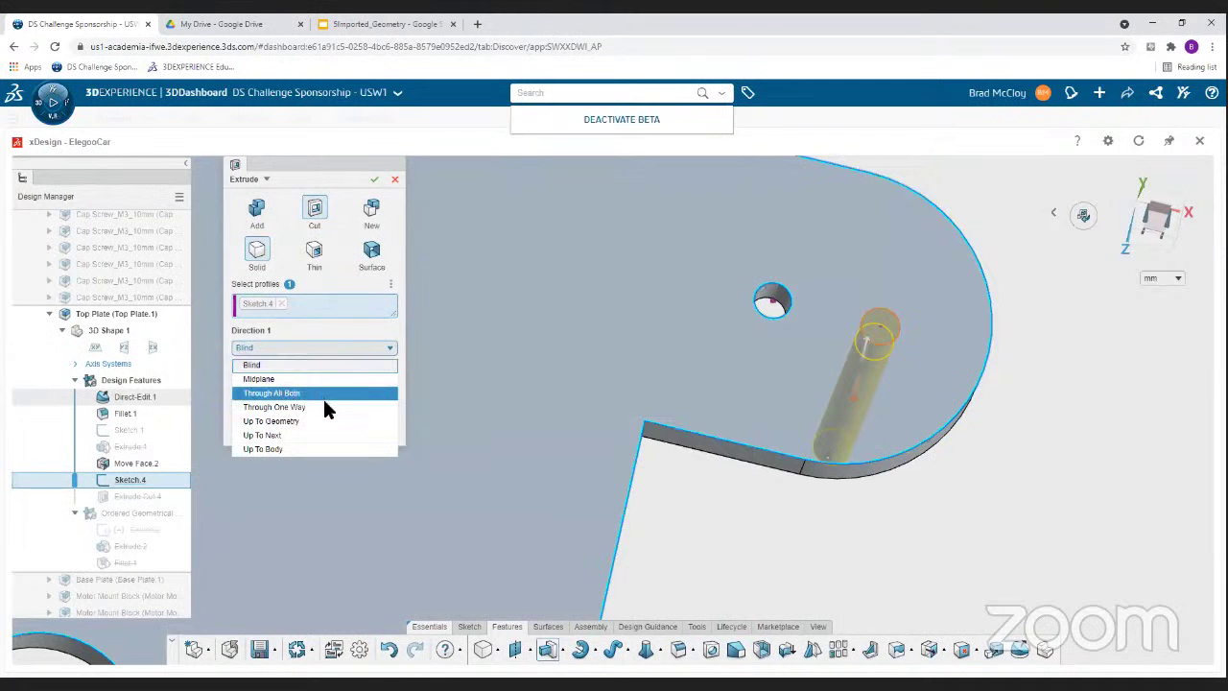
left_click(317, 435)
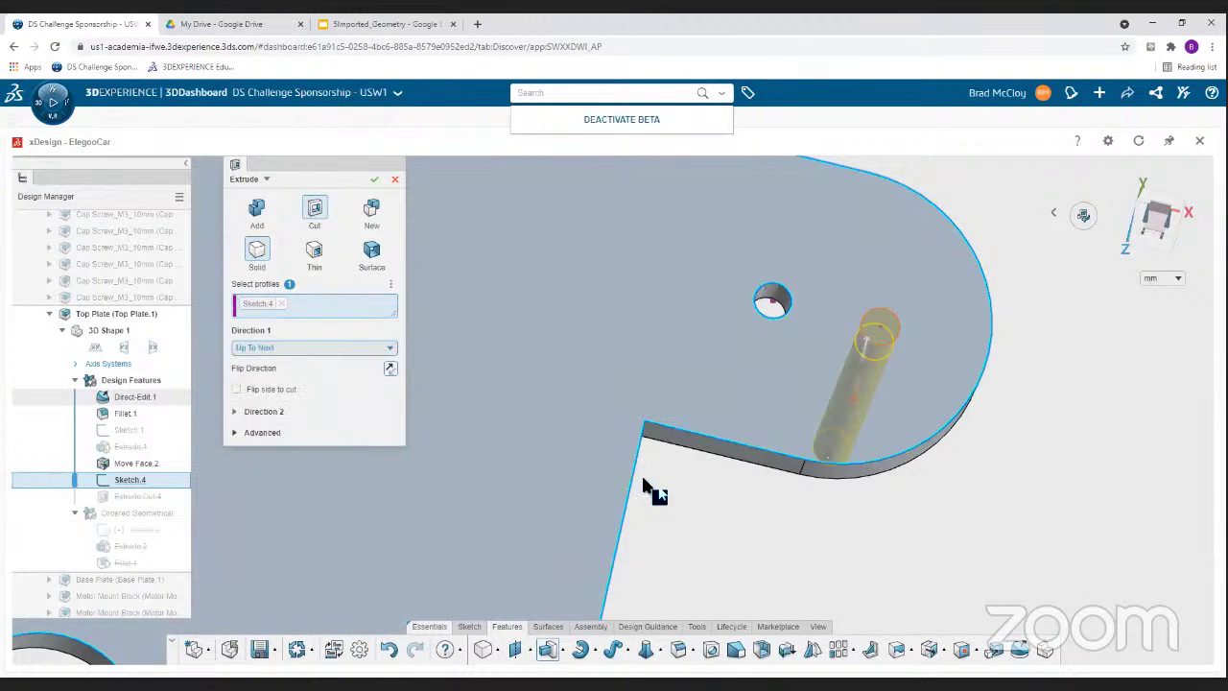
middle_click_drag(762, 529, 743, 355)
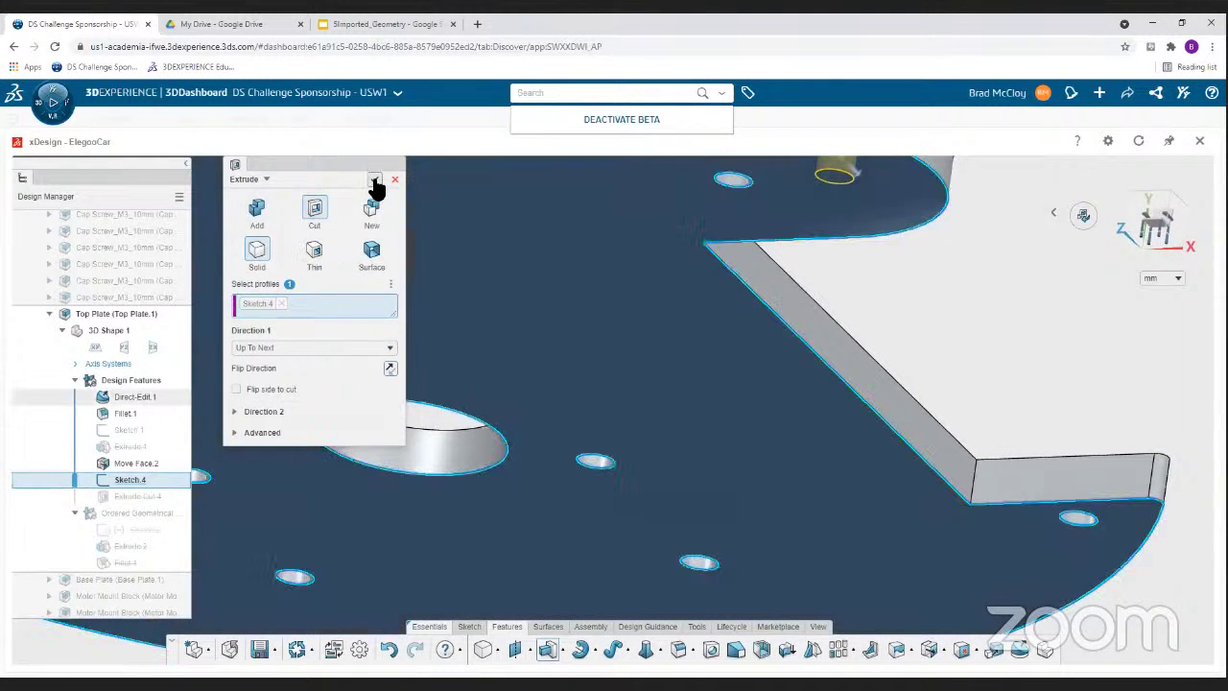
key("Return")
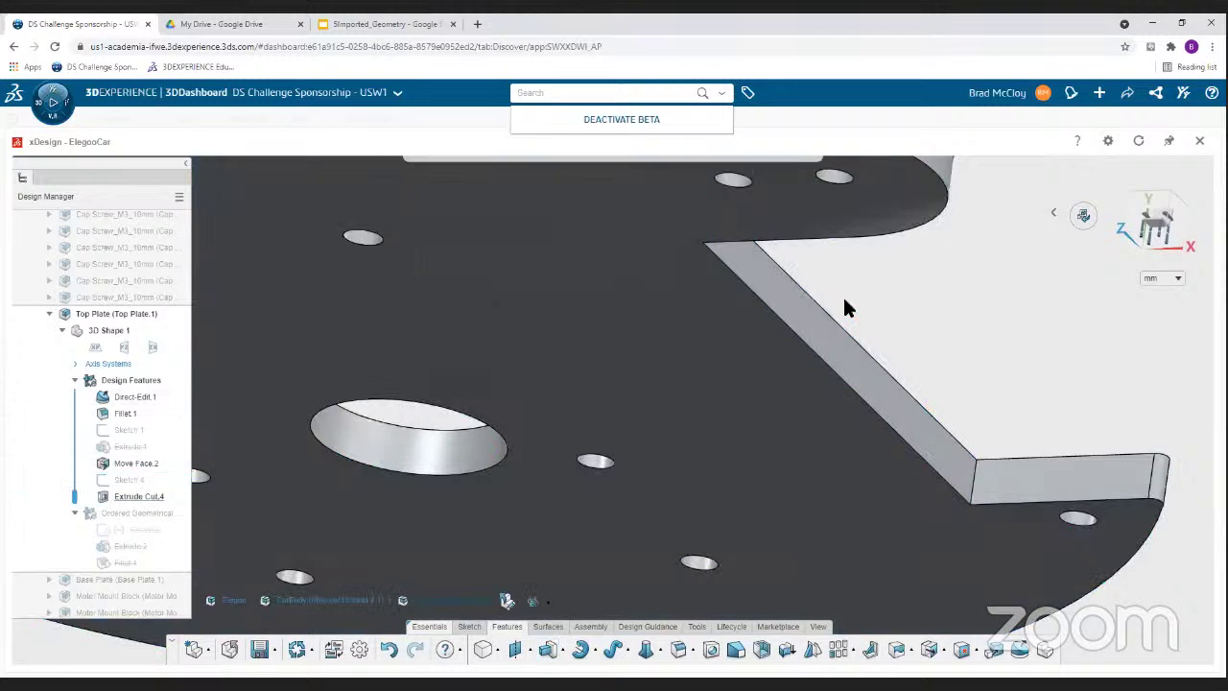
- Leave Top Plate editing by activating the top-level Elegoo assembly
middle_click_drag(842, 295, 689, 358)
scroll(687, 358, "up", 6)
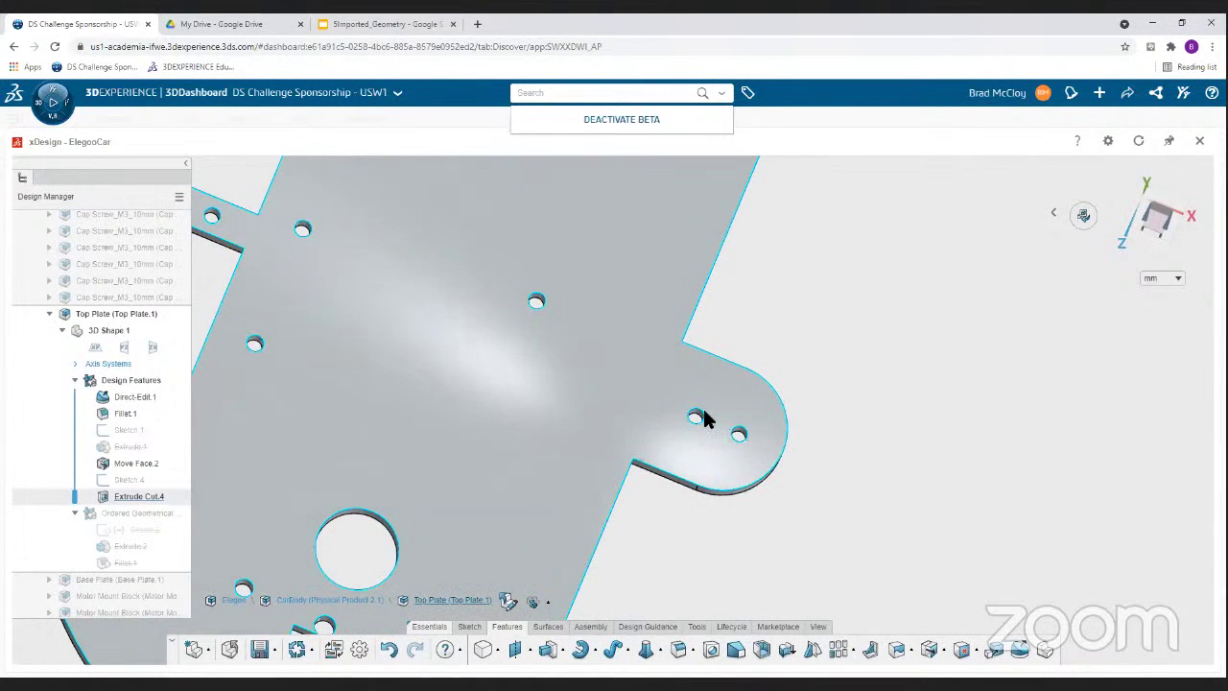
scroll(671, 370, "down", 8)
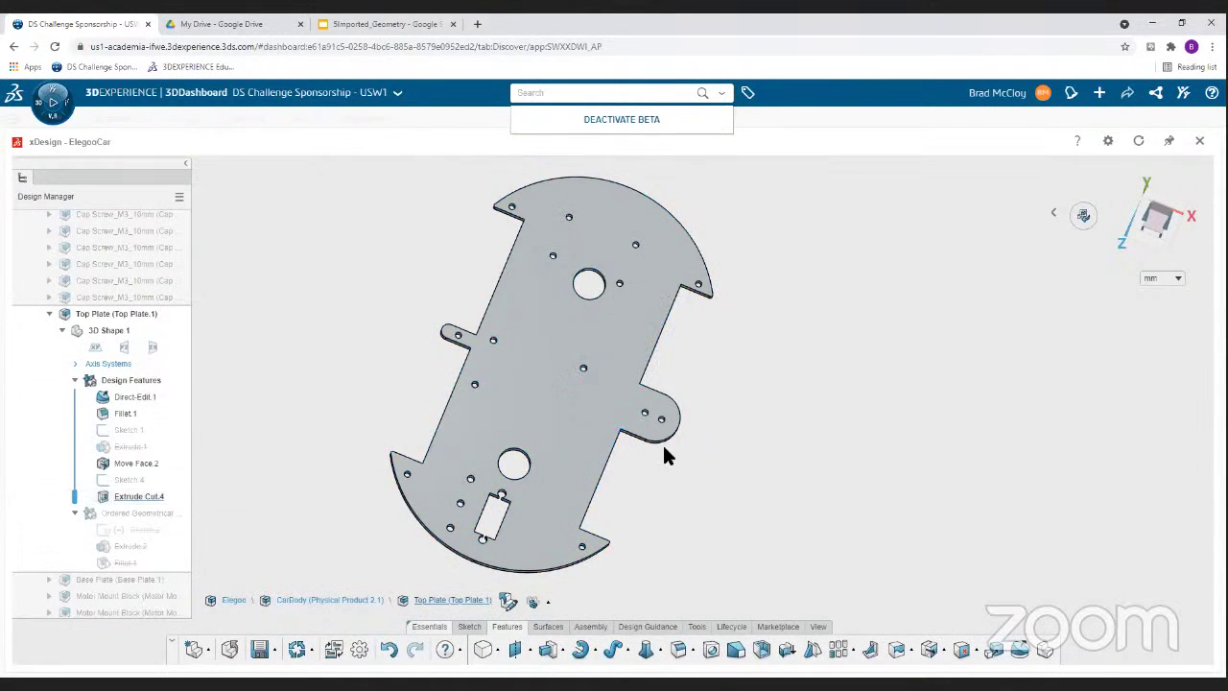
scroll(653, 422, "up", 7)
scroll(619, 386, "up", 1)
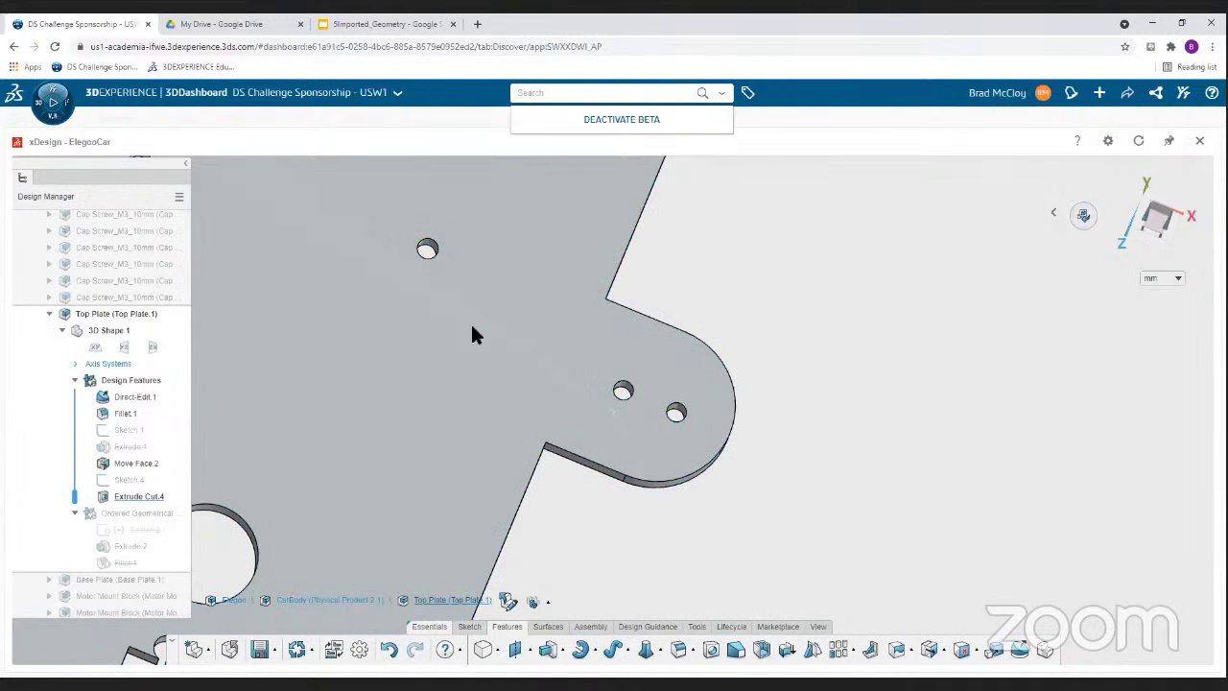
scroll(144, 331, "up", 5)
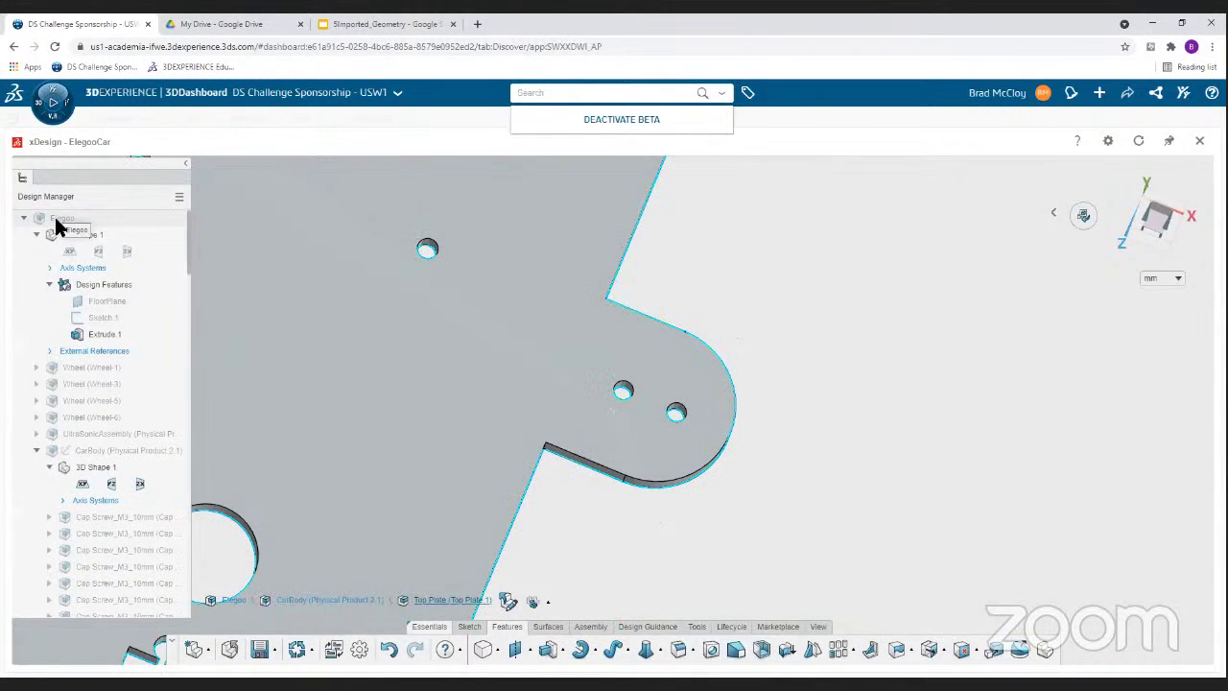
left_click(55, 221)
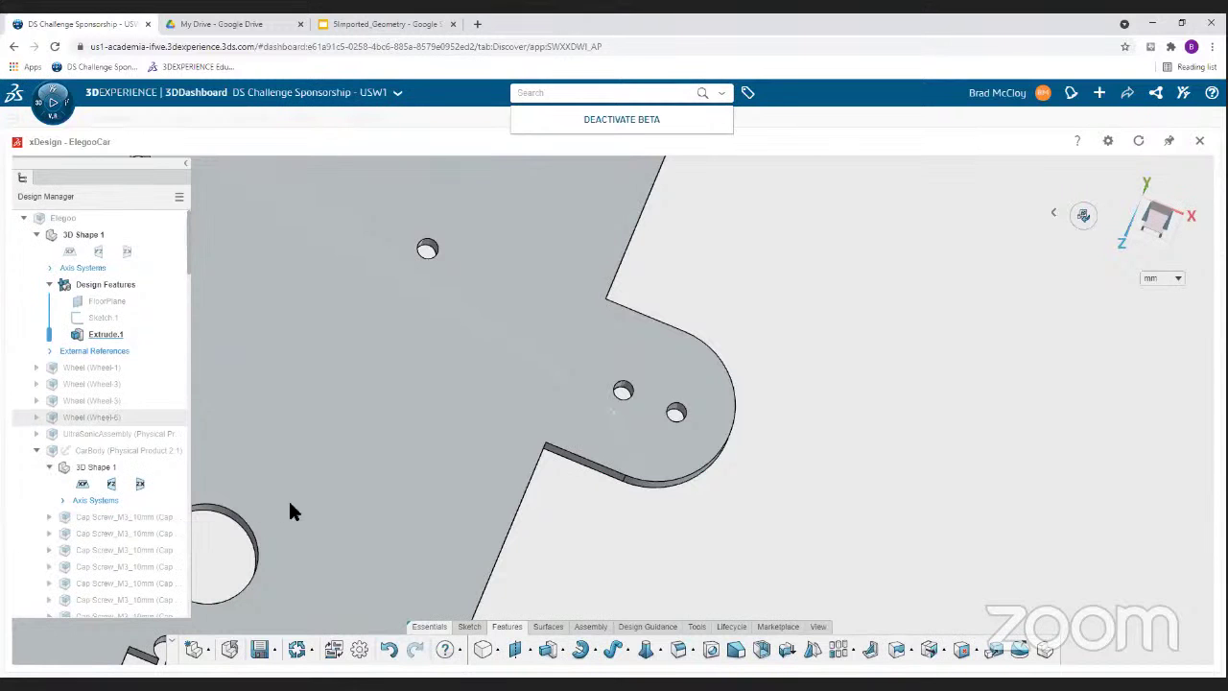
- Insert a new component named "mount" into the Elegoo assembly, with Edit component on and Place at origin off
scroll(383, 471, "down", 8)
mouse_move(577, 467)
middle_mouse_down()
mouse_move(592, 467)
mouse_move(578, 425)
mouse_move(485, 452)
middle_mouse_up()
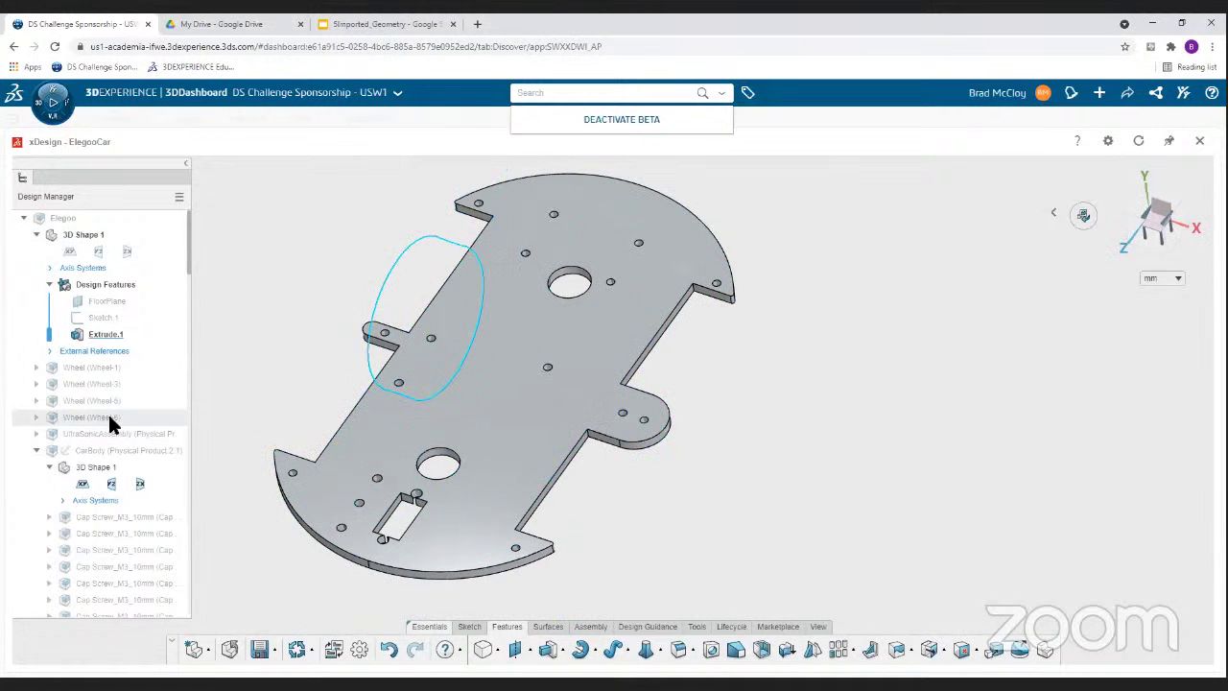
scroll(101, 442, "down", 5)
scroll(99, 448, "up", 5)
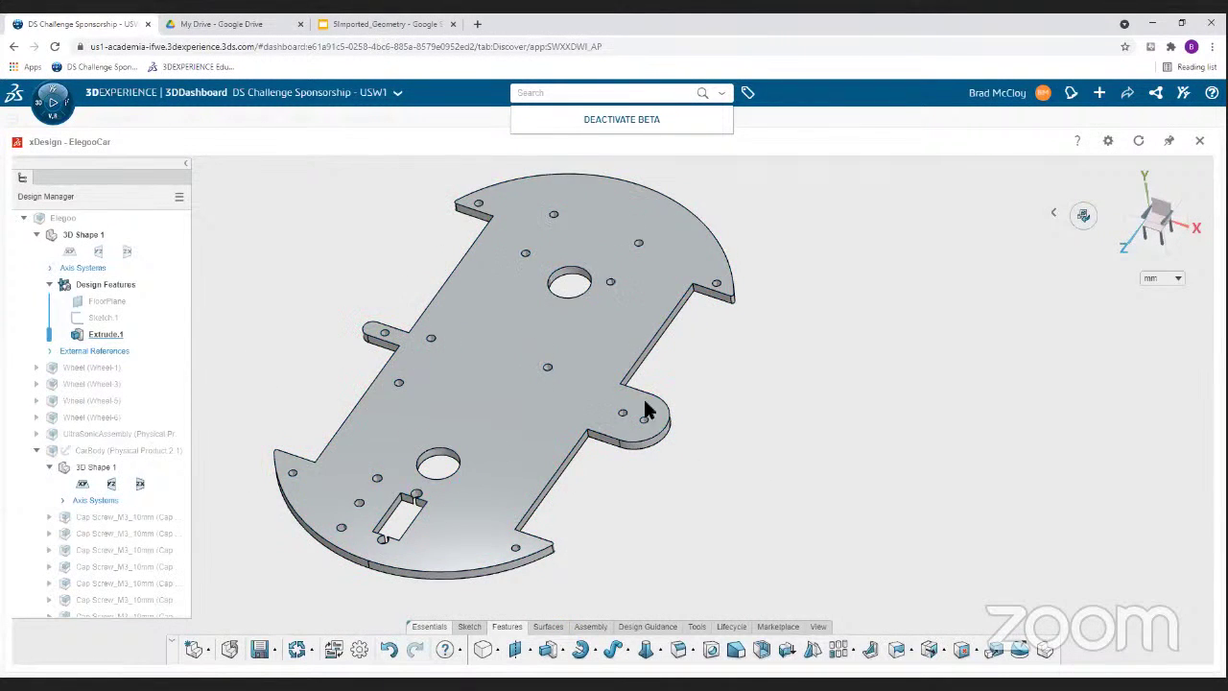
middle_click_drag(738, 433, 726, 406)
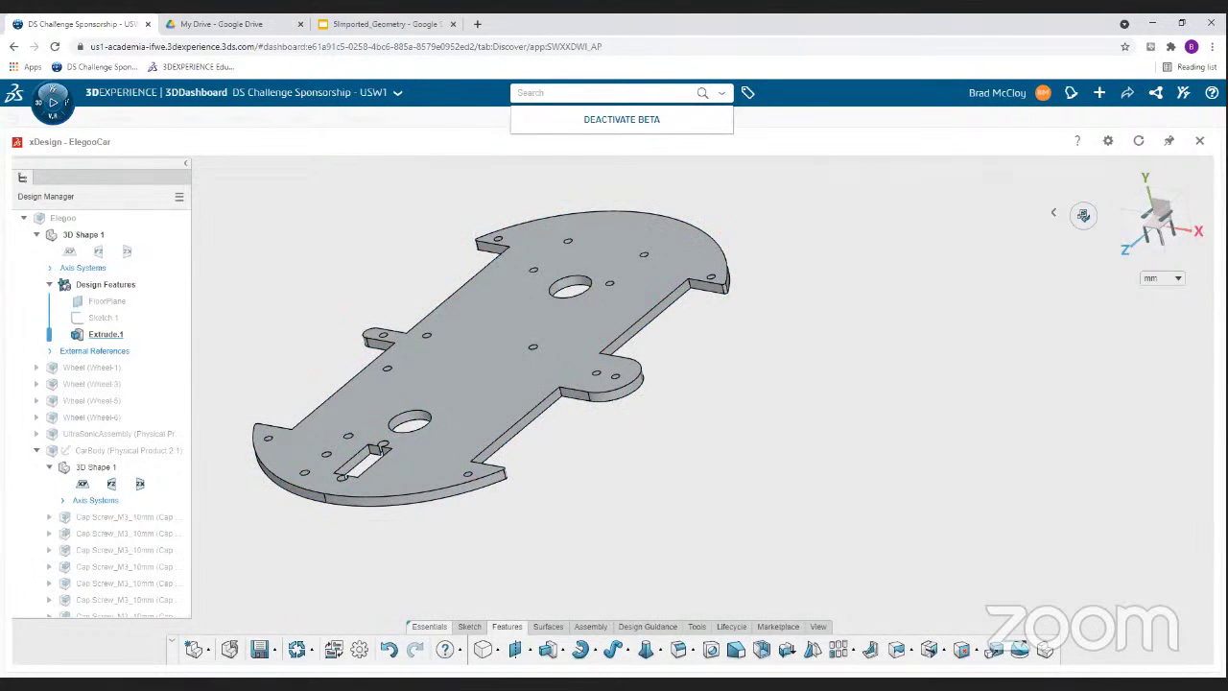
left_click(590, 627)
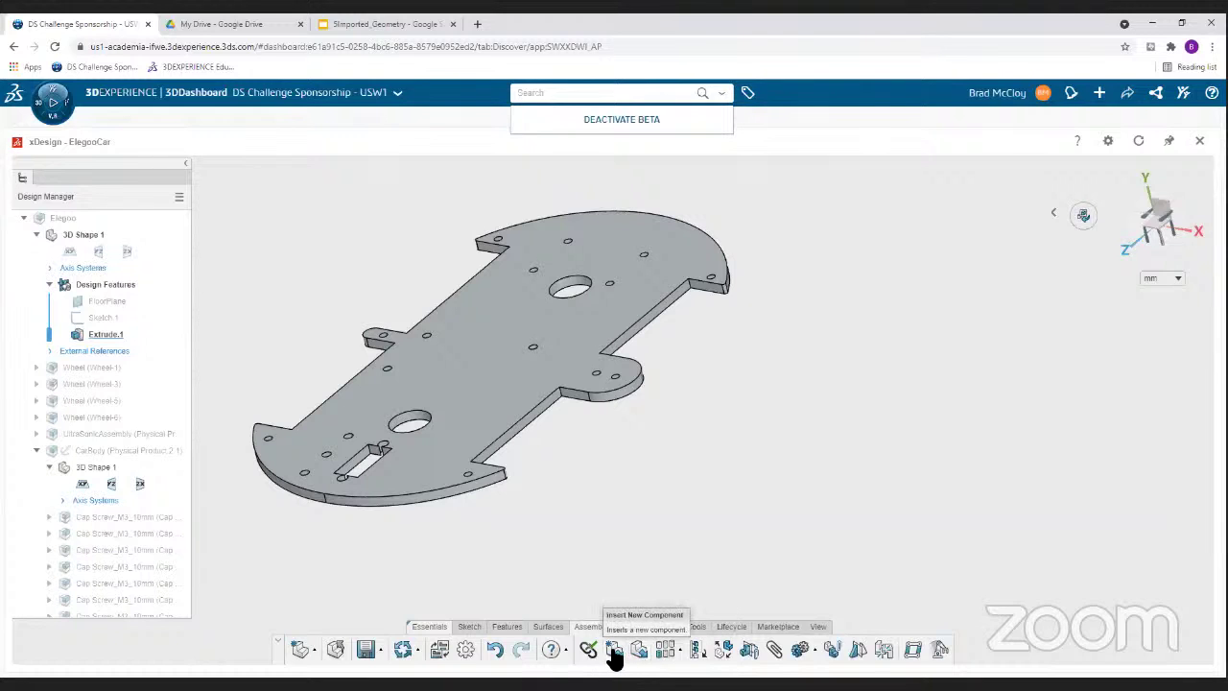
left_click(614, 651)
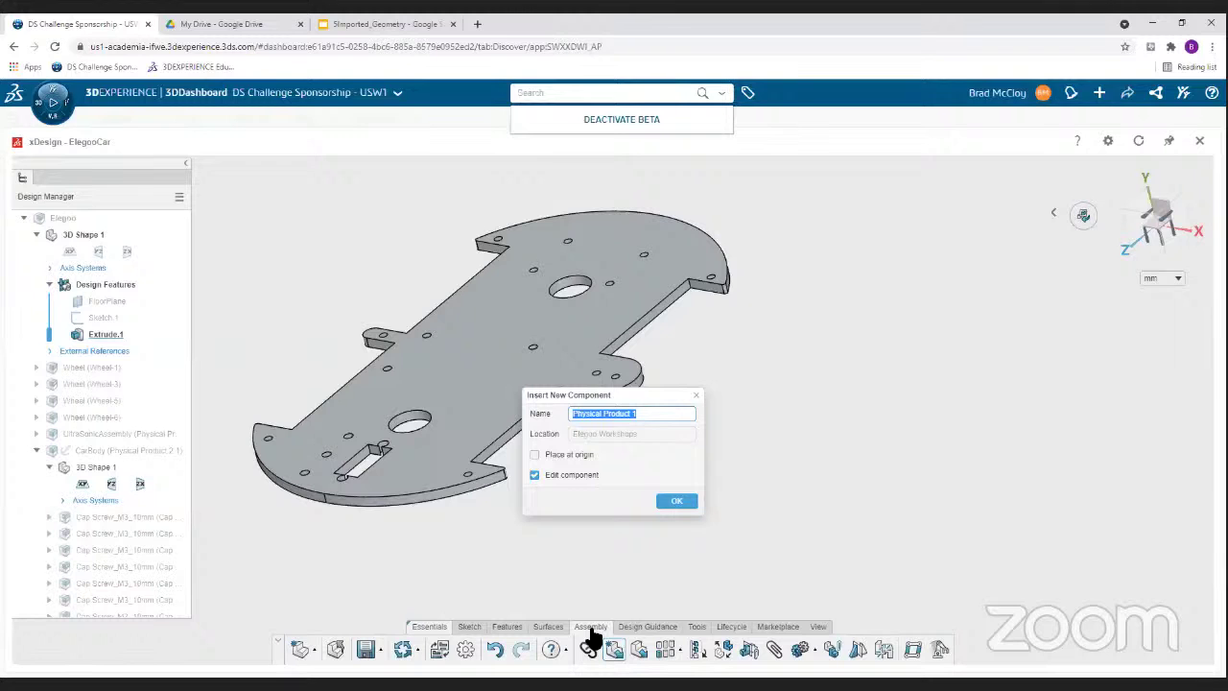
type("mount")
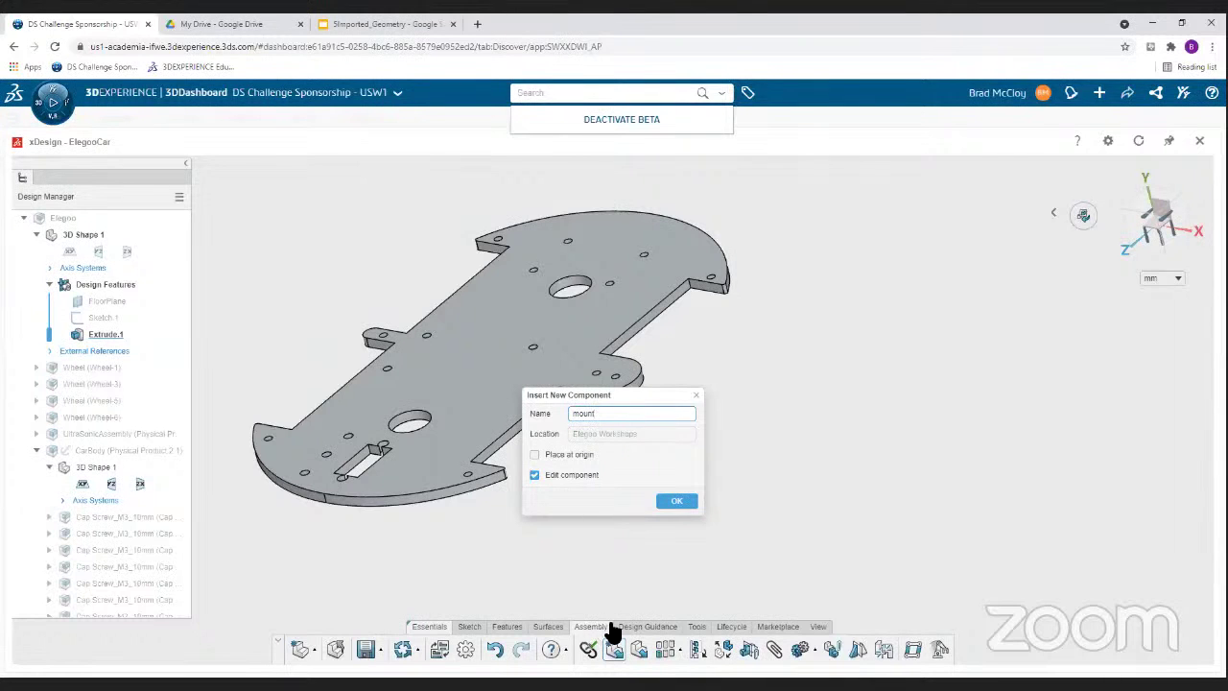
left_click(677, 501)
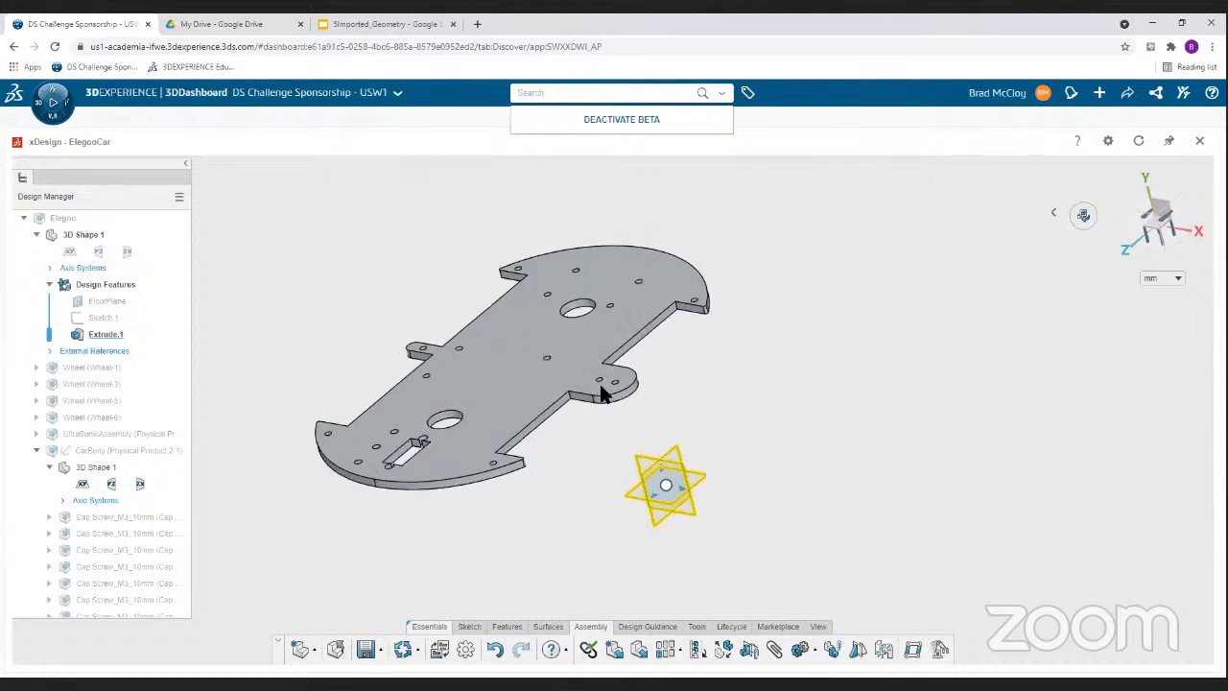
- Activate the new mount component for editing in the context of the assembly
mouse_move(598, 393)
middle_mouse_down()
mouse_move(653, 444)
mouse_move(639, 387)
mouse_move(613, 382)
middle_mouse_up()
scroll(599, 382, "up", 3)
scroll(626, 436, "up", 2)
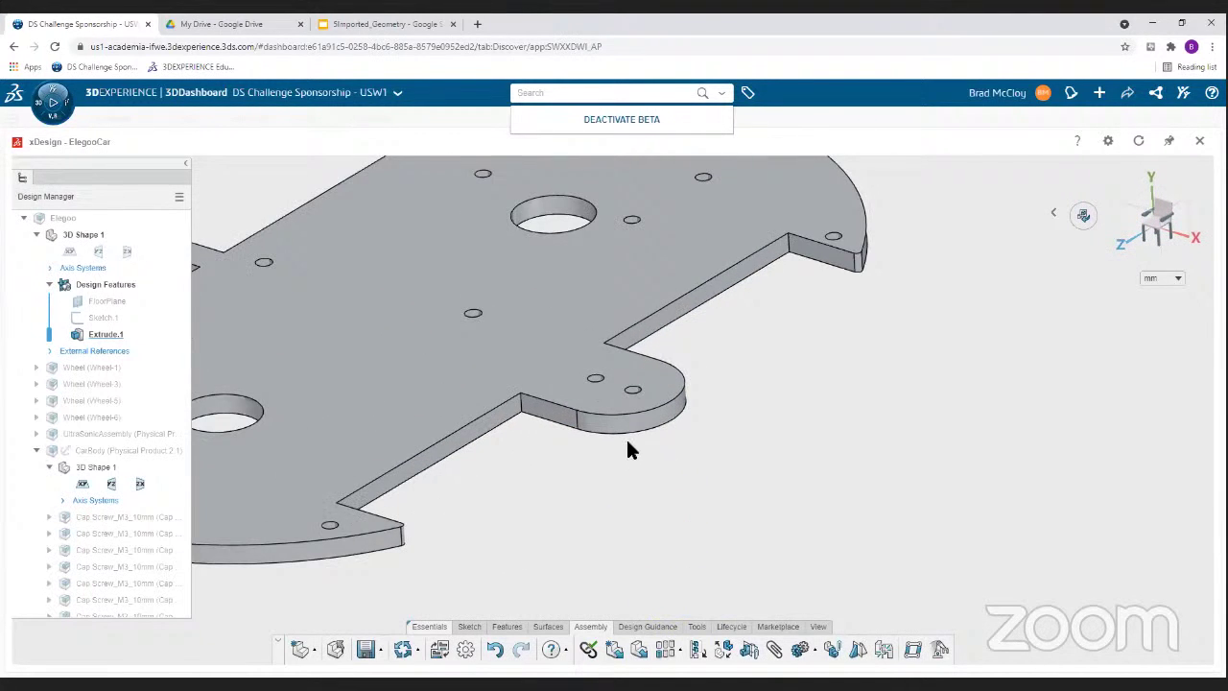
scroll(626, 441, "down", 4)
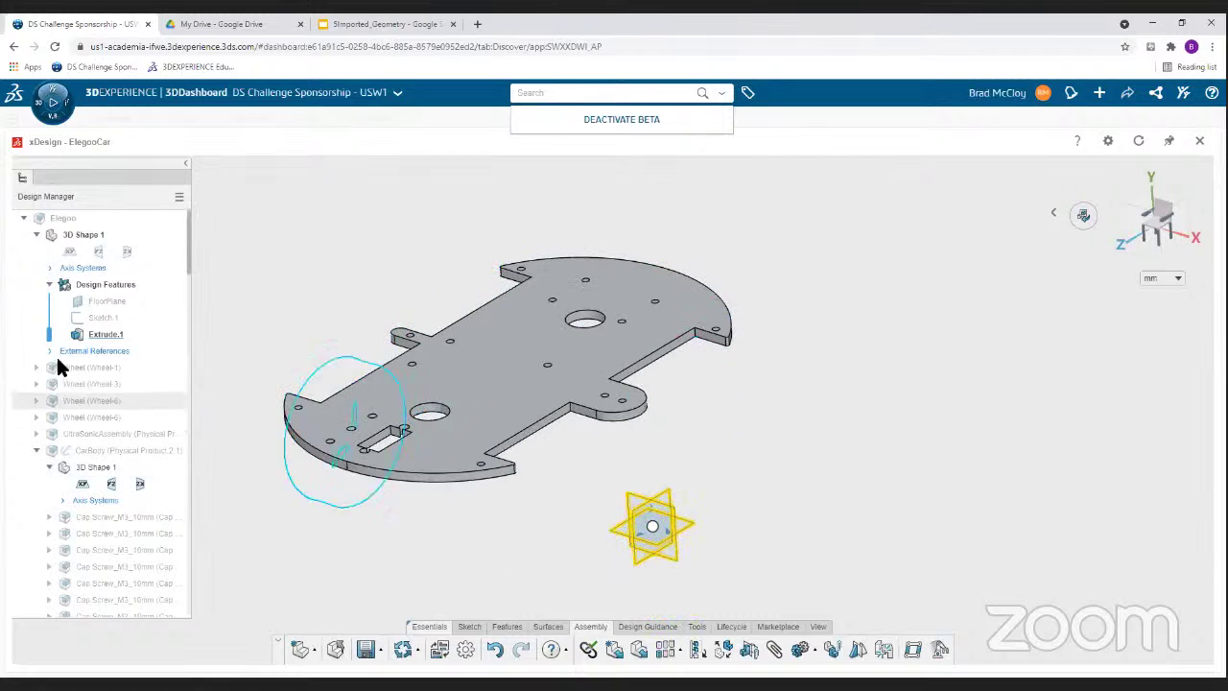
scroll(56, 356, "down", 8)
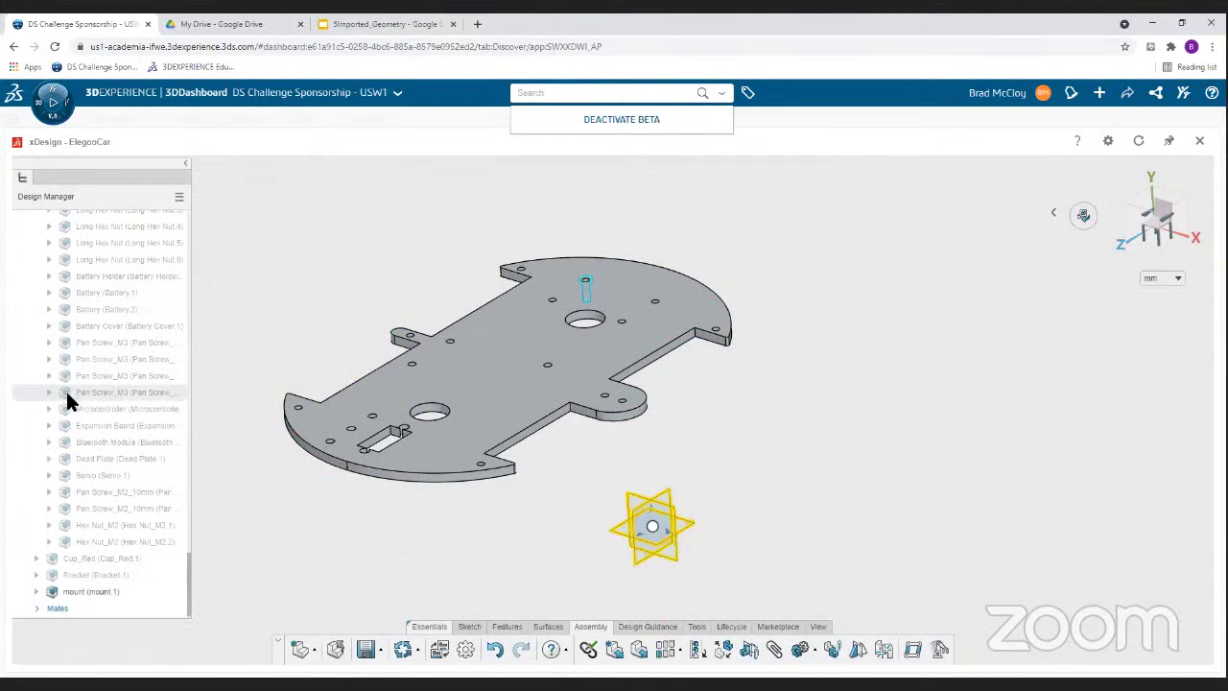
left_click(61, 591)
scroll(82, 584, "up", 5)
scroll(85, 586, "up", 5)
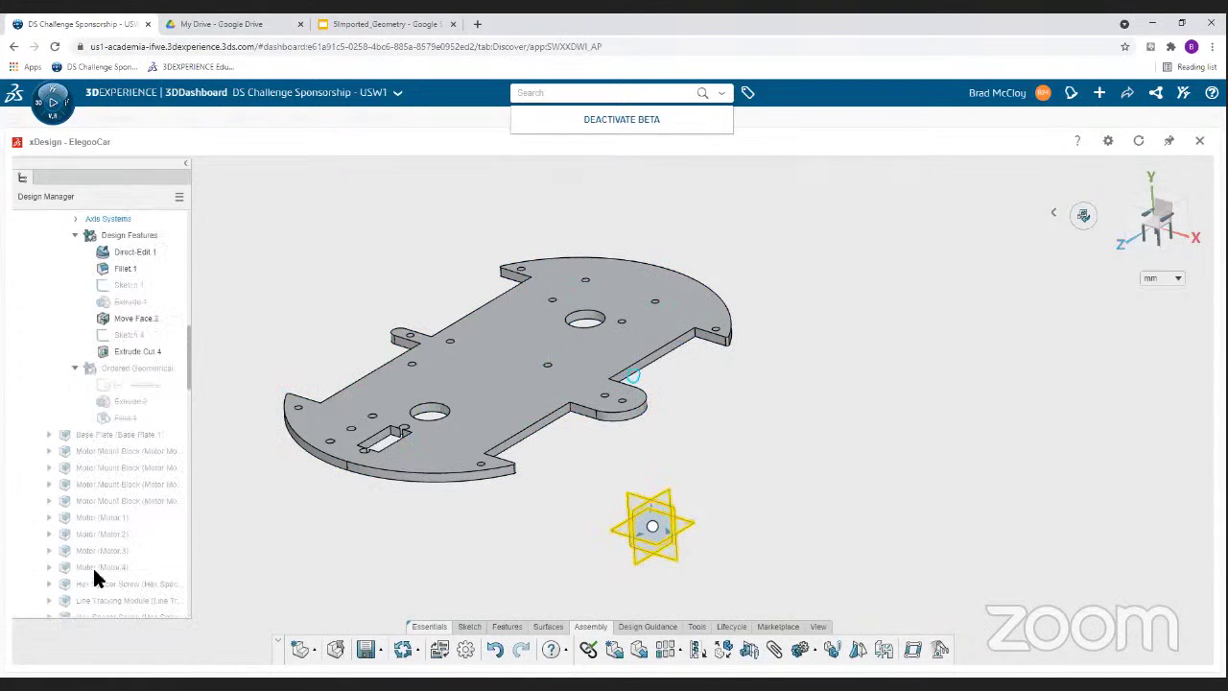
middle_click_drag(652, 427, 626, 429)
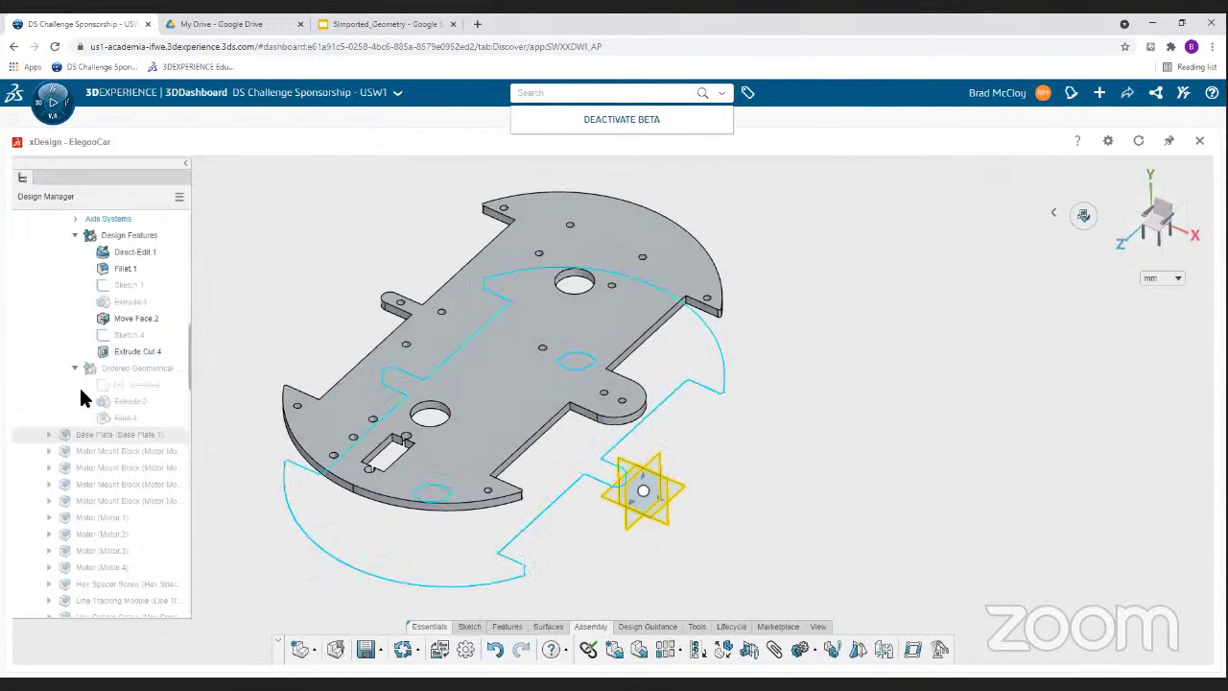
scroll(93, 406, "down", 10)
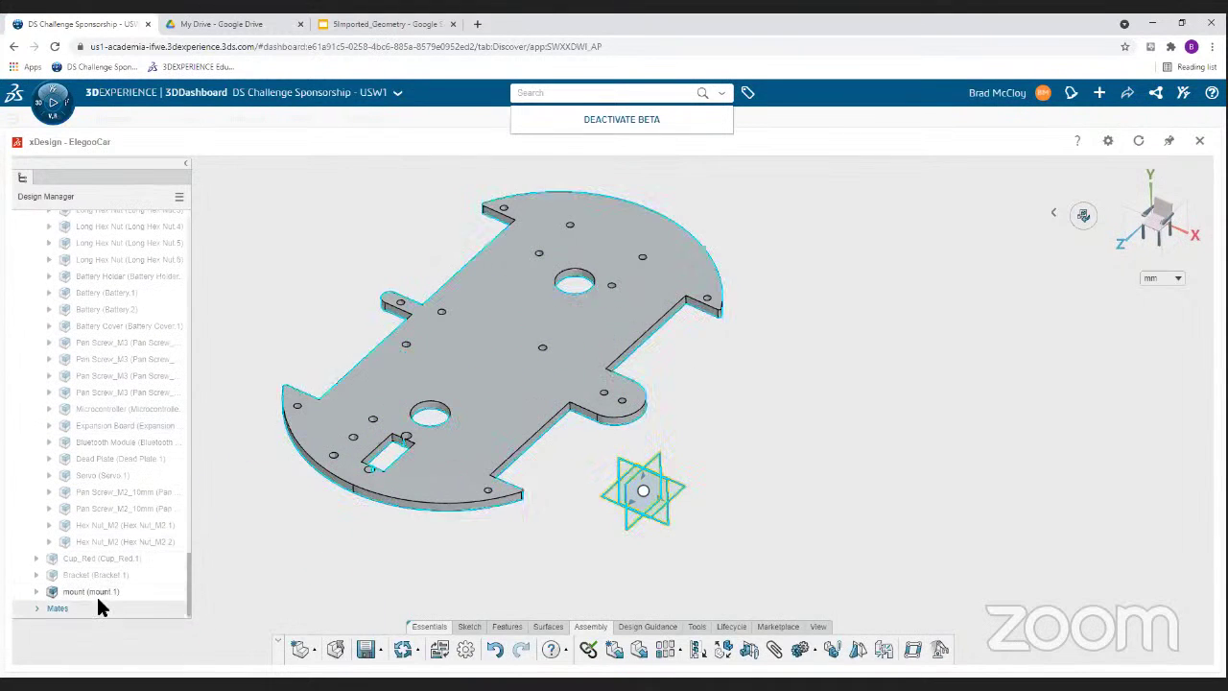
double_click(99, 593)
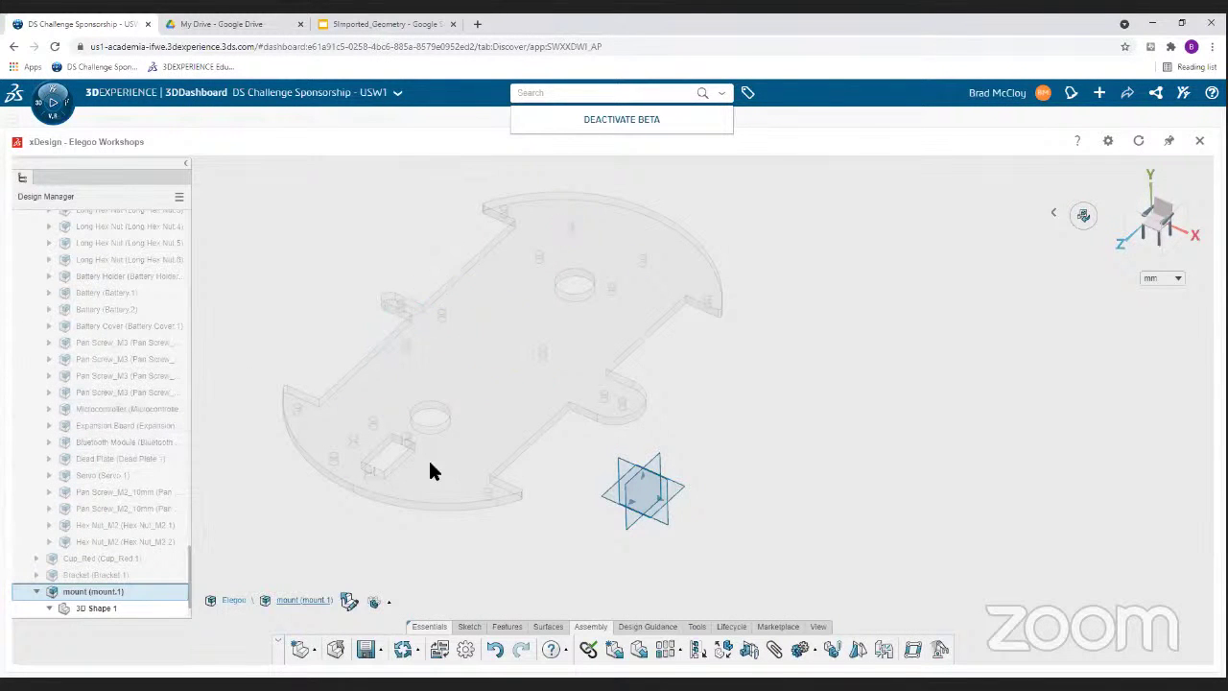
- Start a sketch in the mount component on the Top Plate's flat upper face
scroll(723, 452, "up", 8)
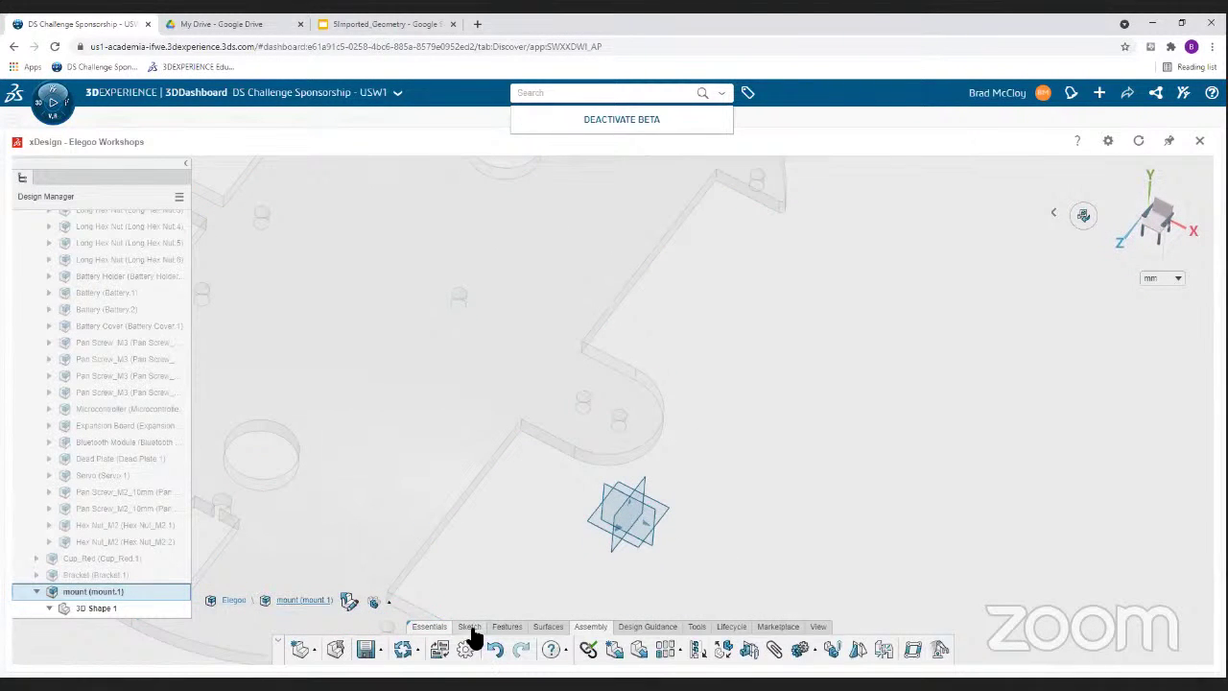
left_click(471, 628)
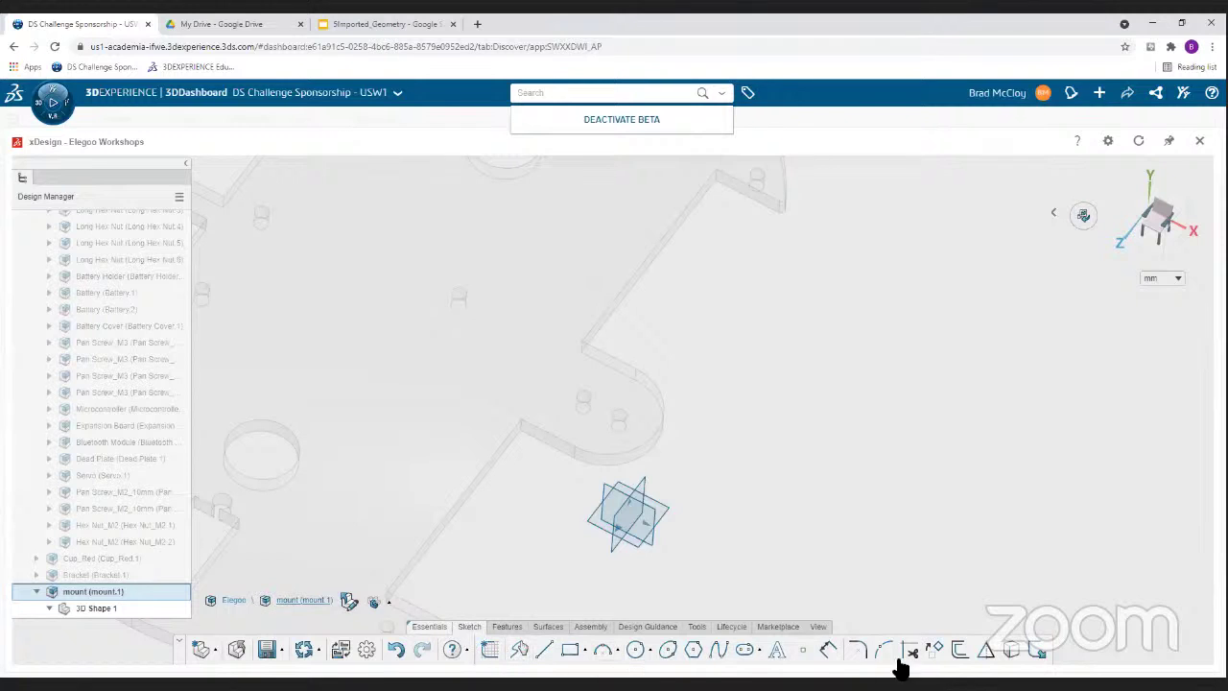
left_click(959, 653)
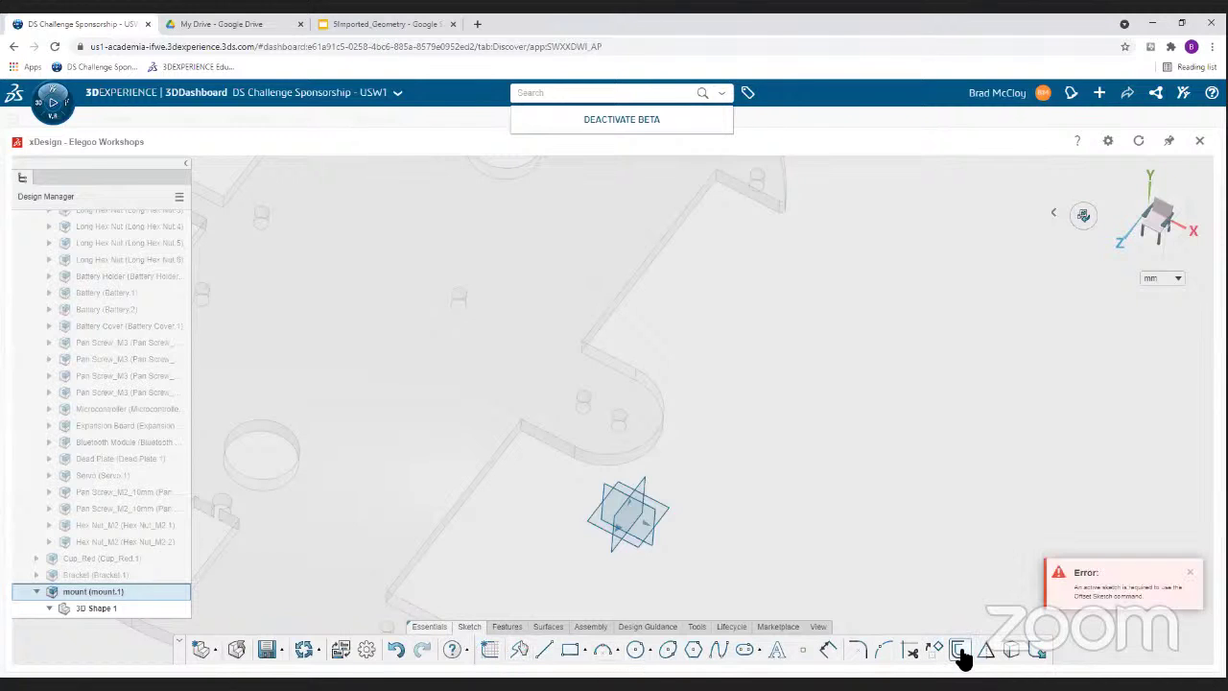
mouse_move(960, 655)
left_mouse_down()
mouse_move(932, 650)
mouse_move(836, 529)
mouse_move(599, 428)
mouse_move(592, 650)
left_mouse_up()
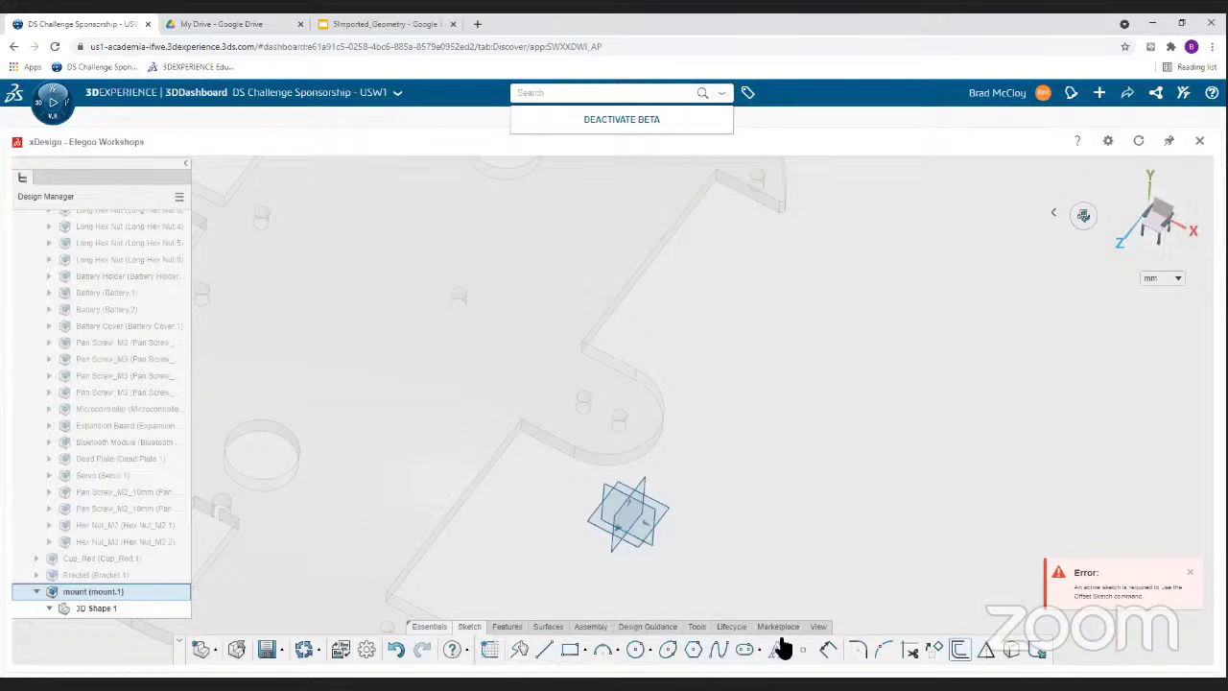
left_click(1012, 650)
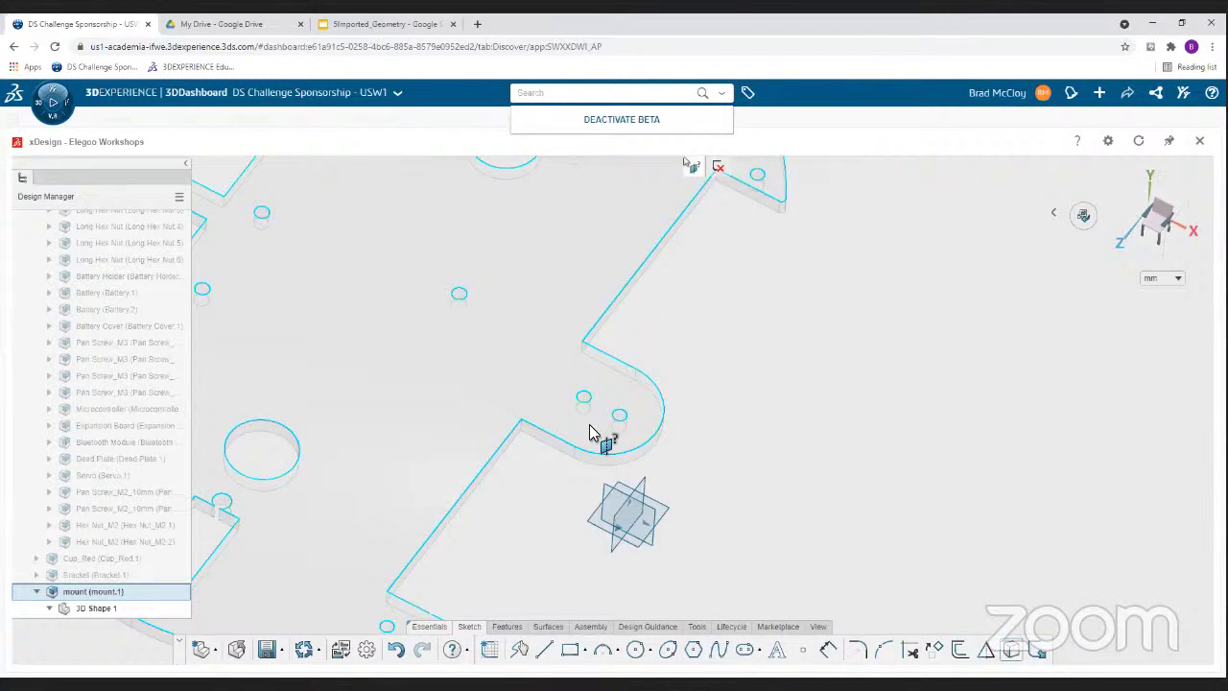
left_click(548, 403)
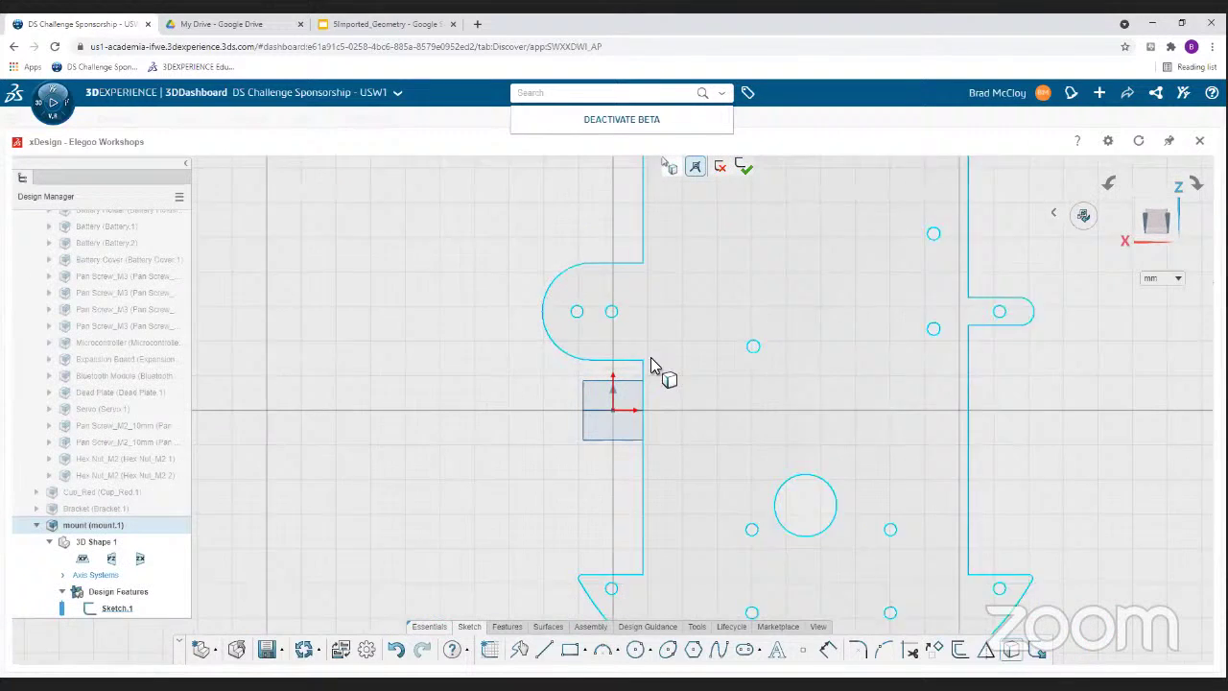
scroll(609, 326, "up", 2)
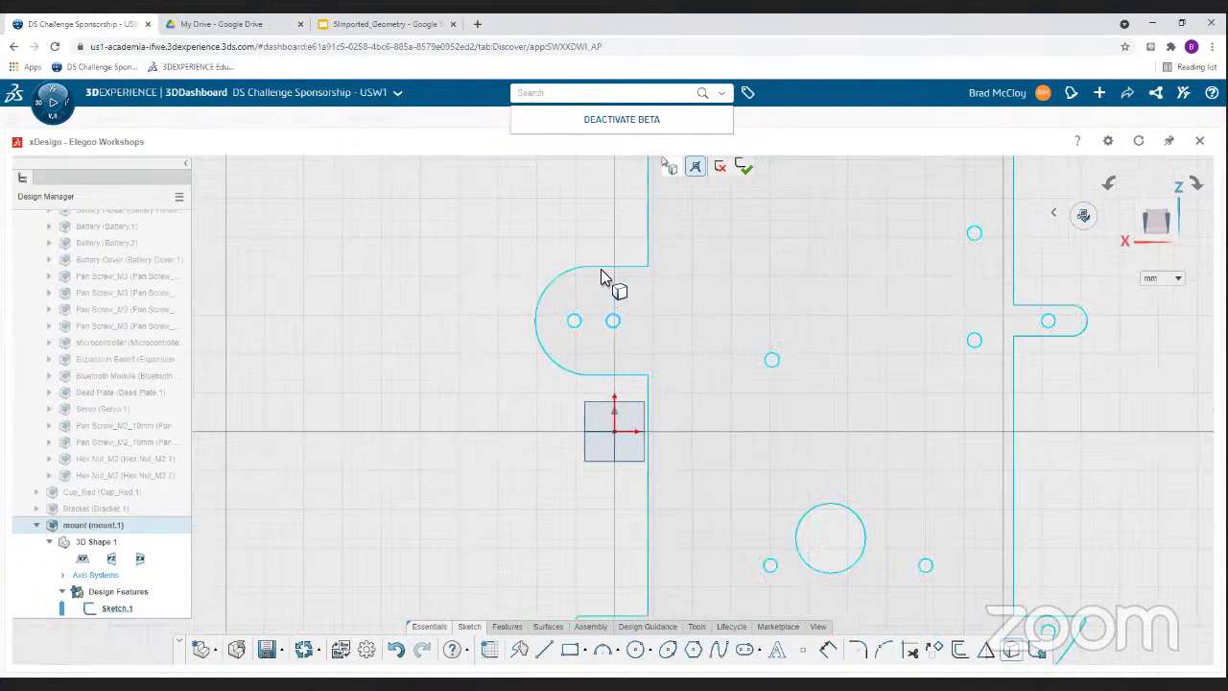
left_click(959, 650)
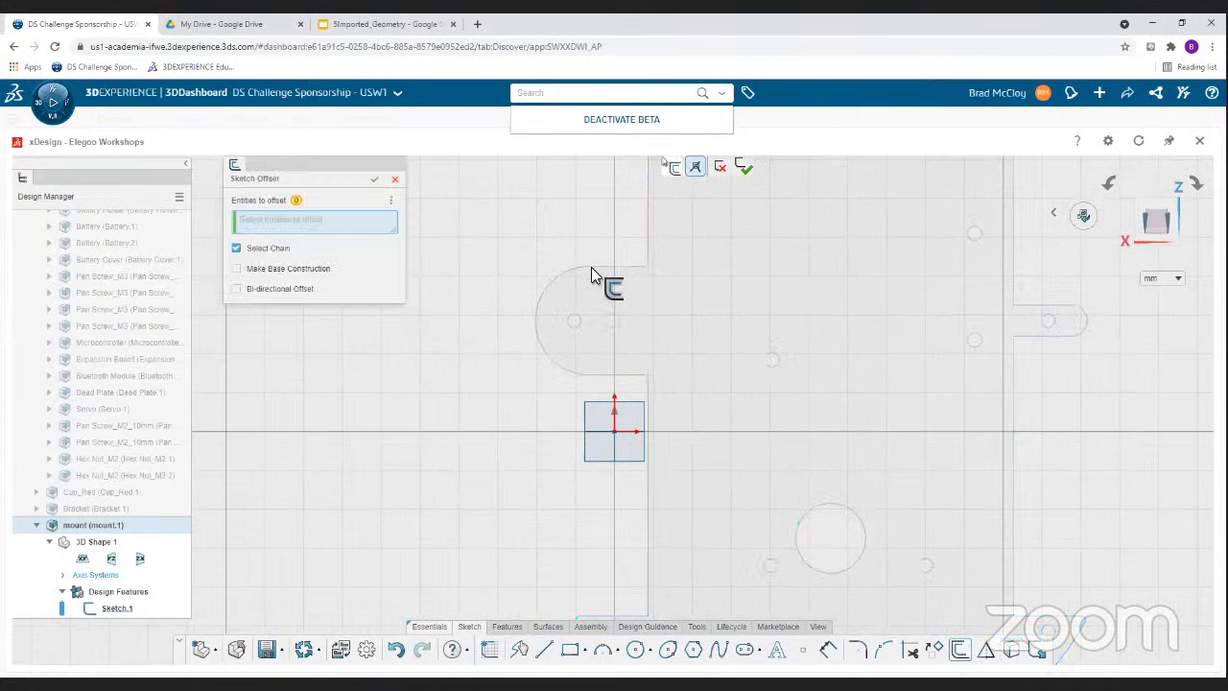
left_click(394, 179)
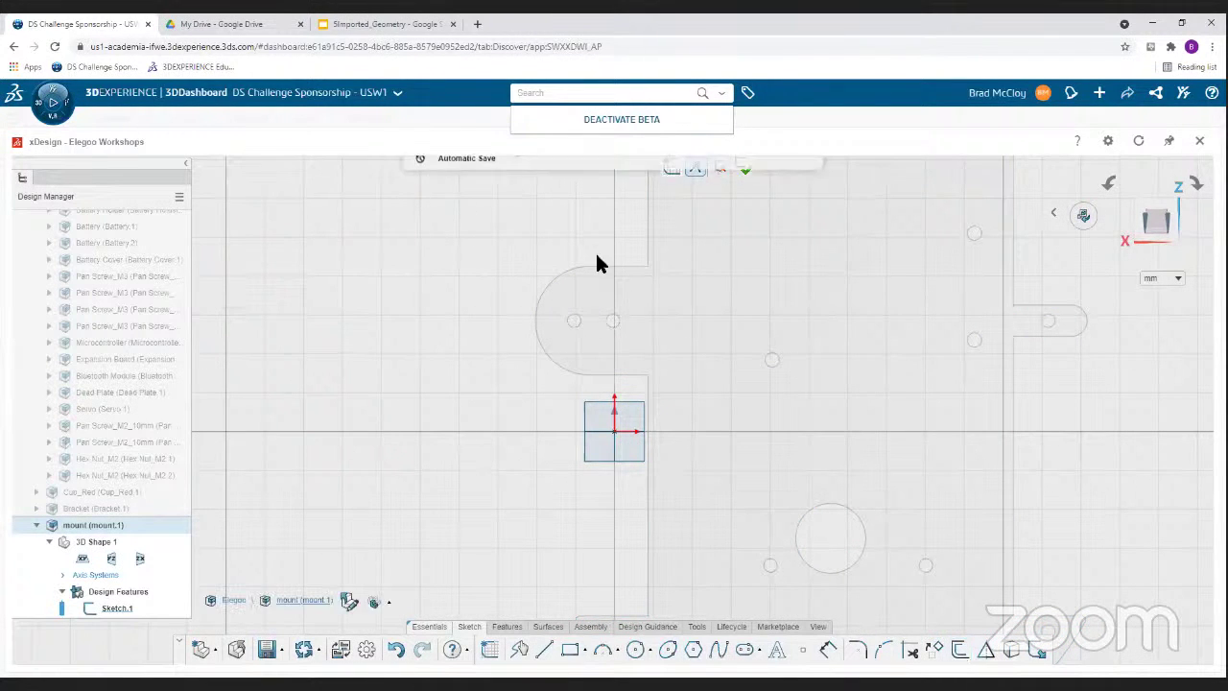
- Project the two straight edges and the rounded edge of the Top Plate's enlarged tab into the mount sketch
left_click(1014, 652)
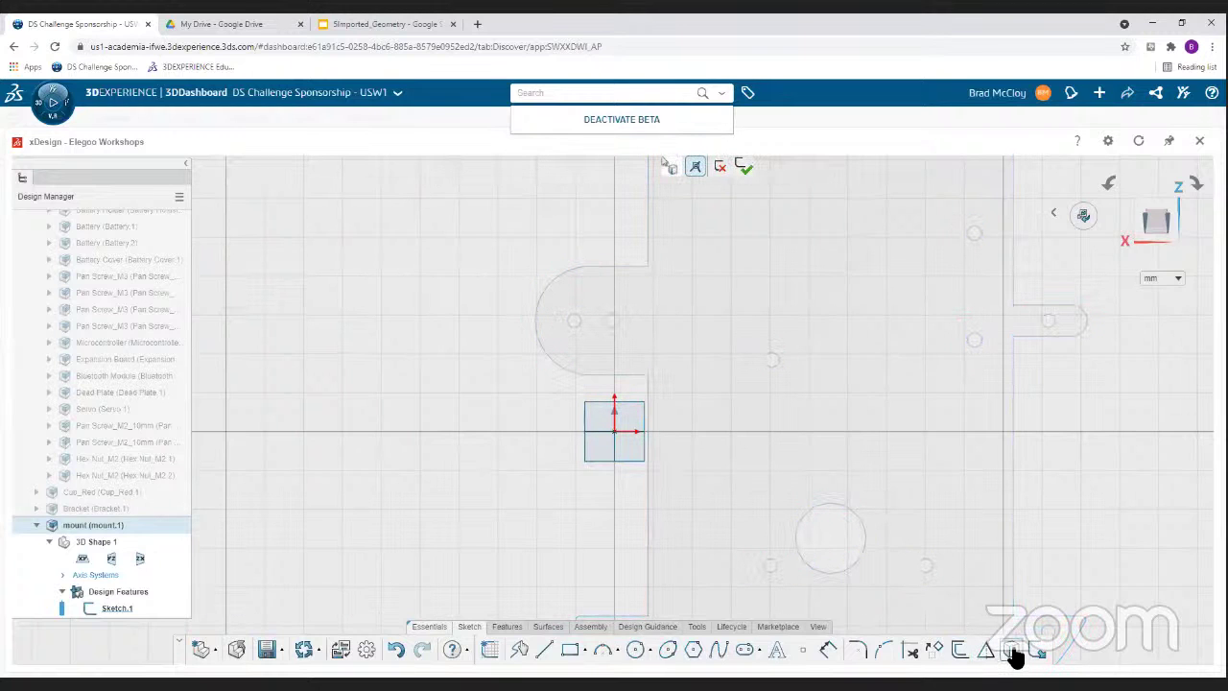
left_click(618, 266)
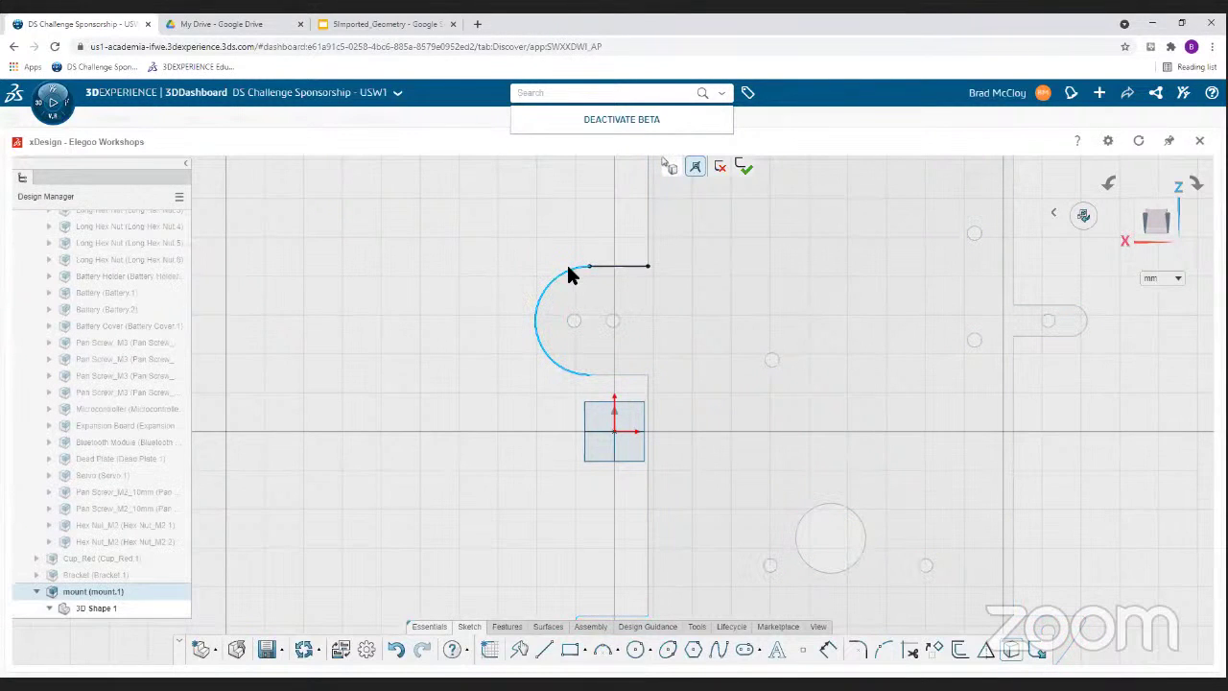
left_click(567, 274)
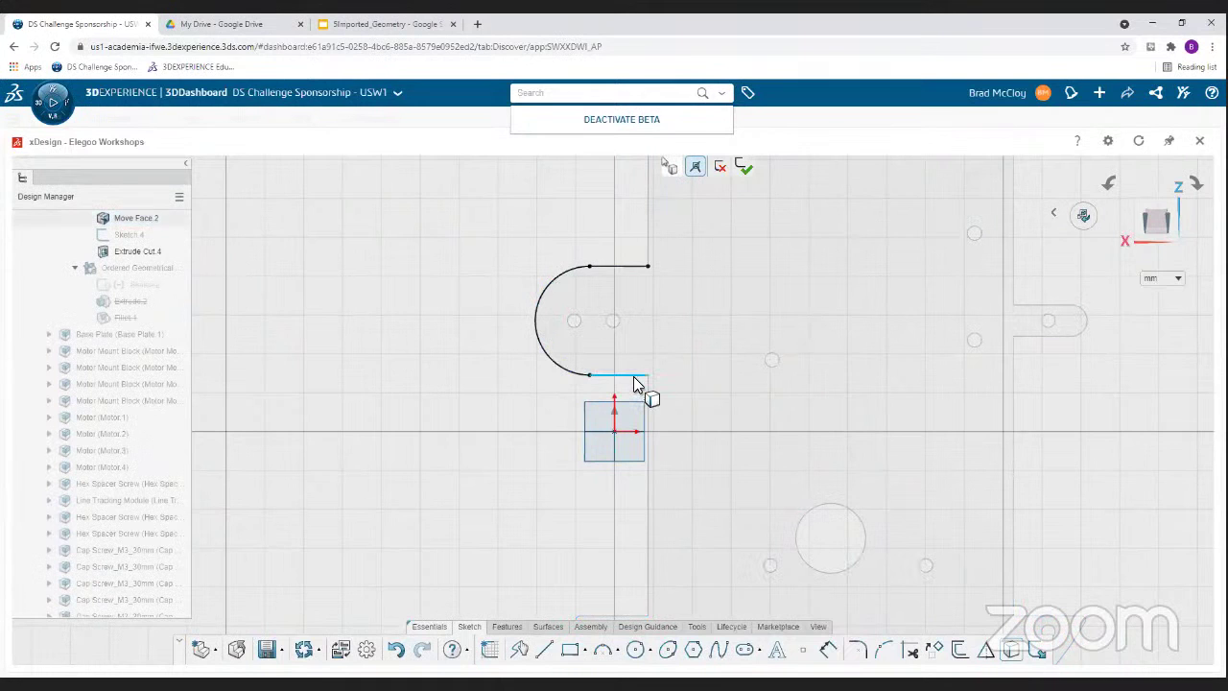
left_click(634, 380)
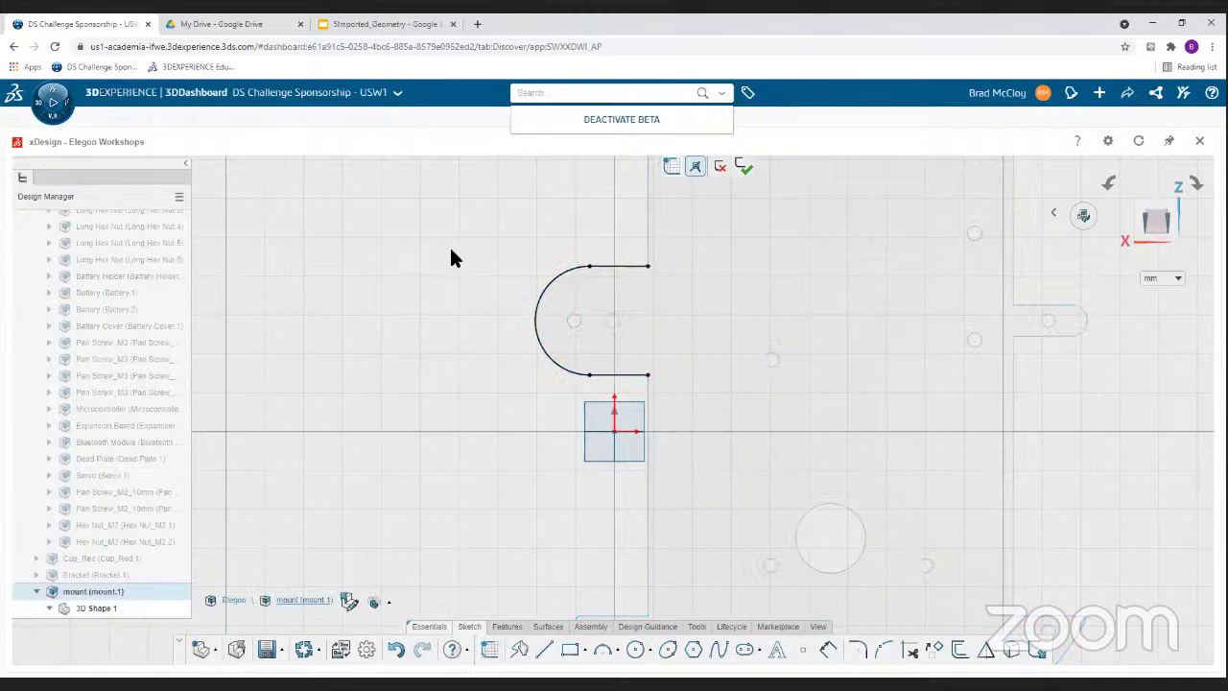
- Convert the three projected tab edges to construction geometry
mouse_move(457, 240)
left_mouse_down()
mouse_move(592, 360)
mouse_move(678, 393)
left_mouse_up()
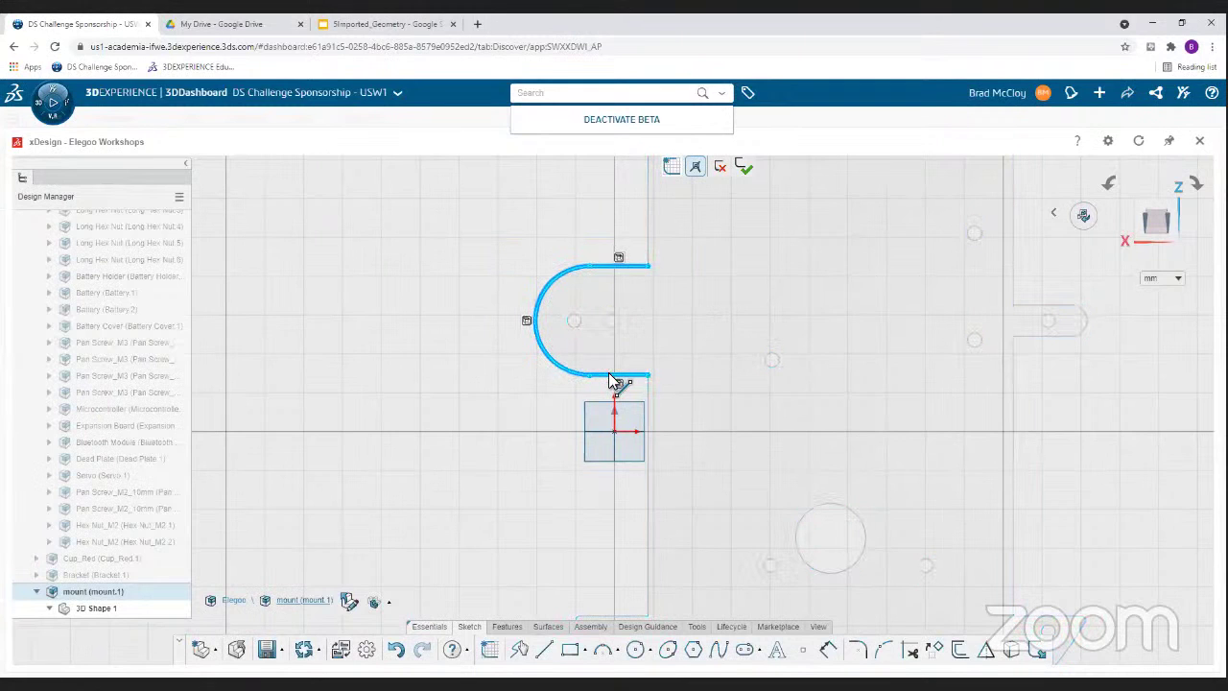
mouse_move(609, 375)
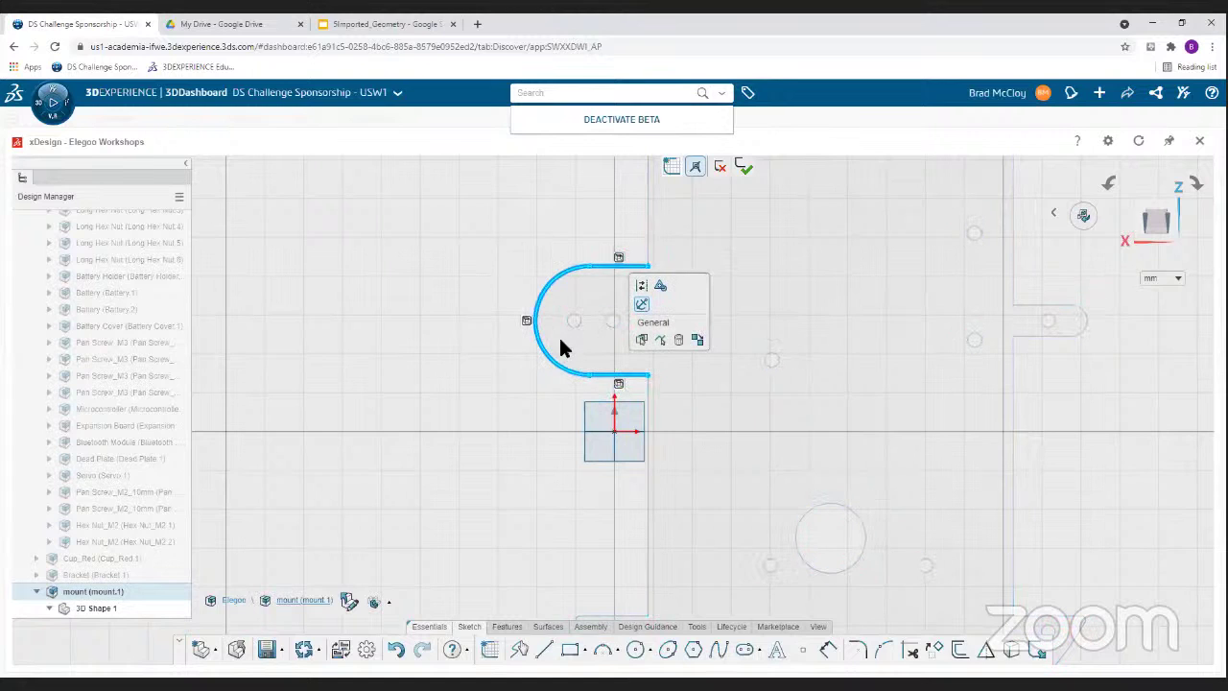
left_click(642, 291)
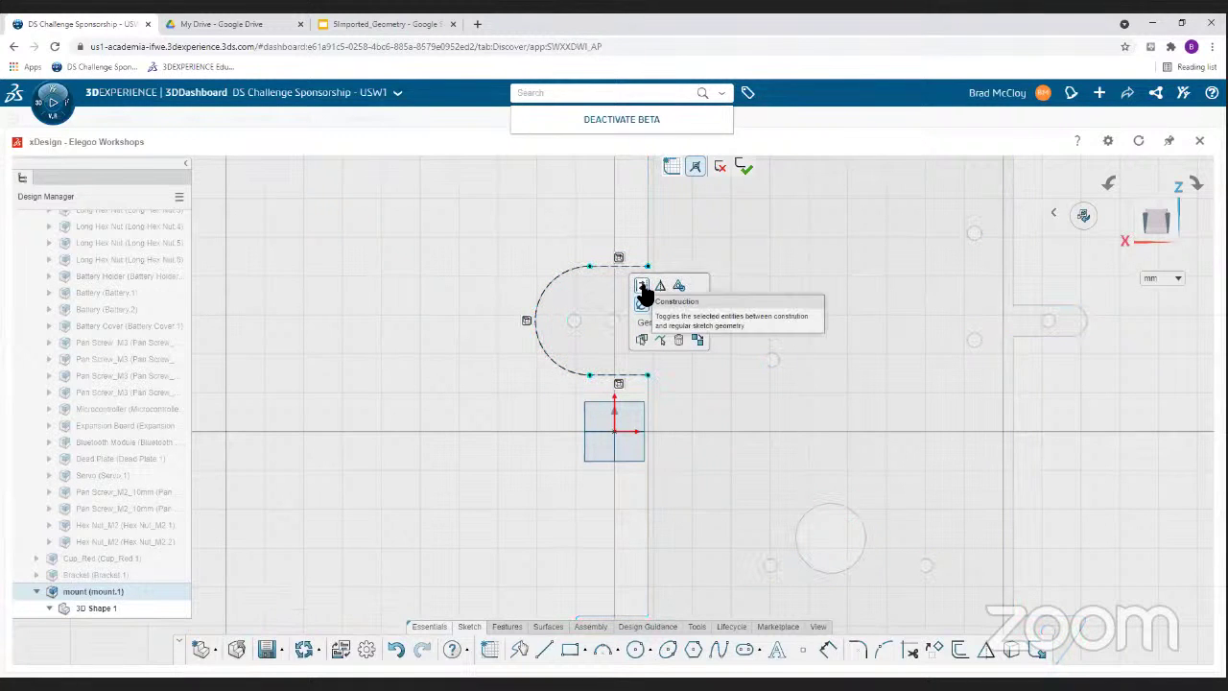
left_click(447, 316)
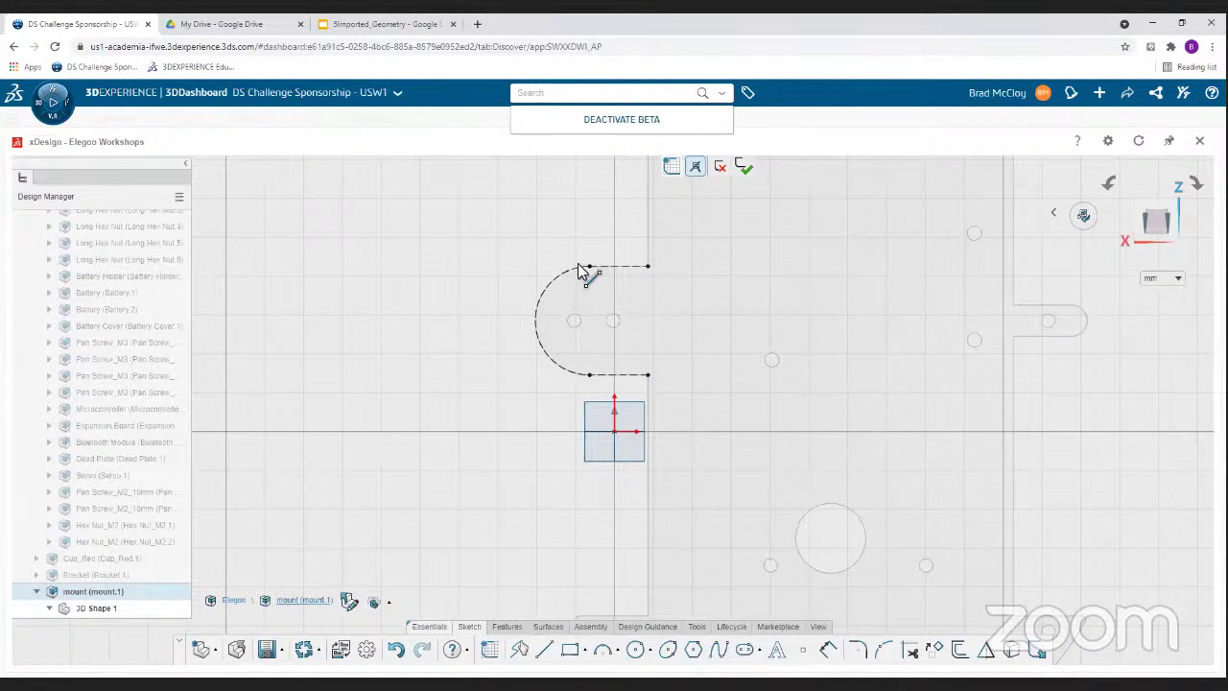
key("ctrl+z")
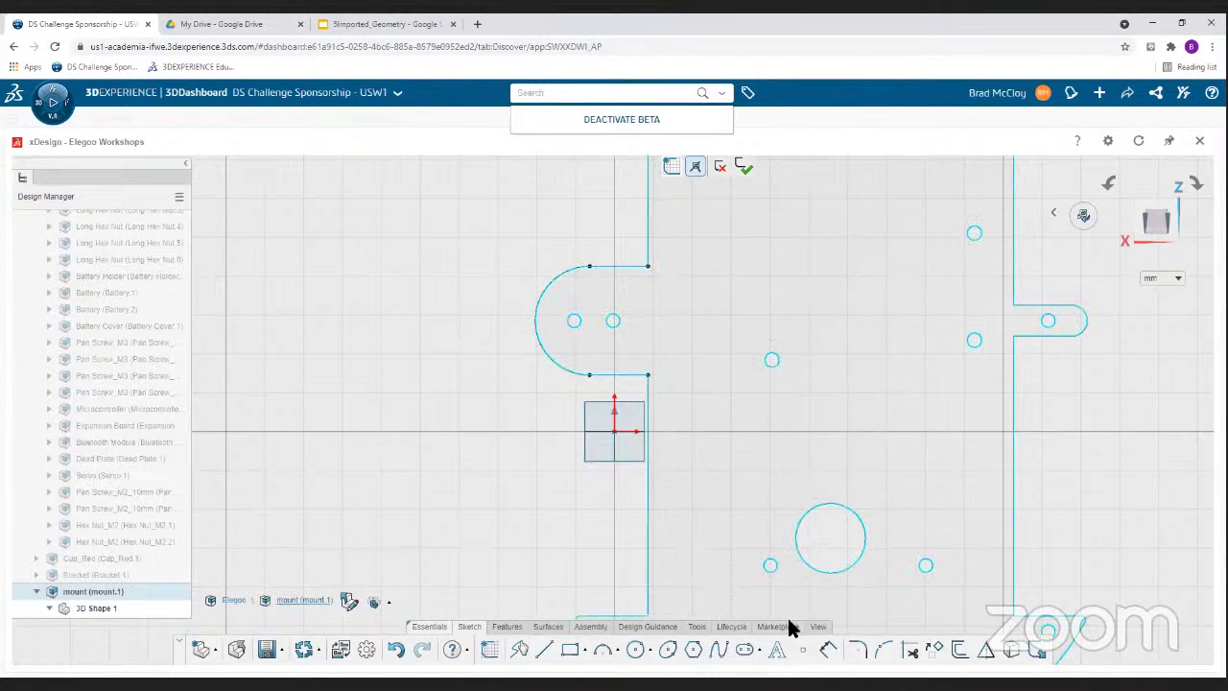
- Offset the chained construction outline of the tab outward by 0.2 mm
left_click(959, 652)
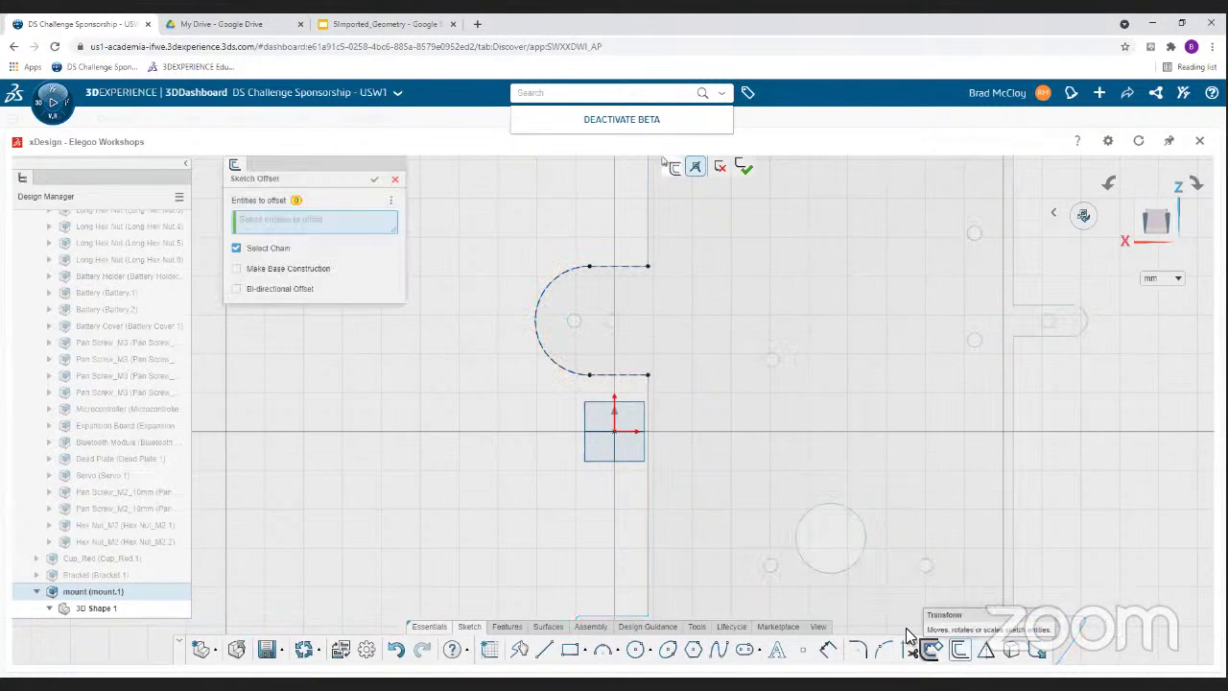
left_click(626, 266)
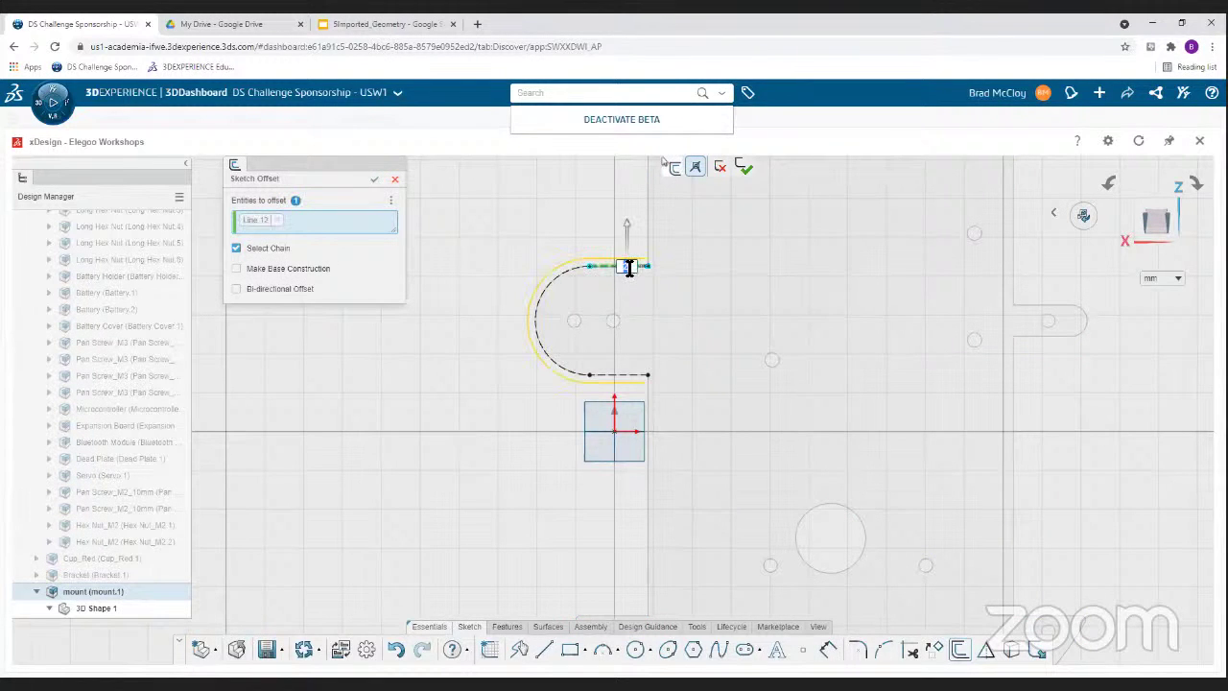
left_click(236, 248)
key("Return")
left_click(377, 189)
scroll(629, 276, "up", 2)
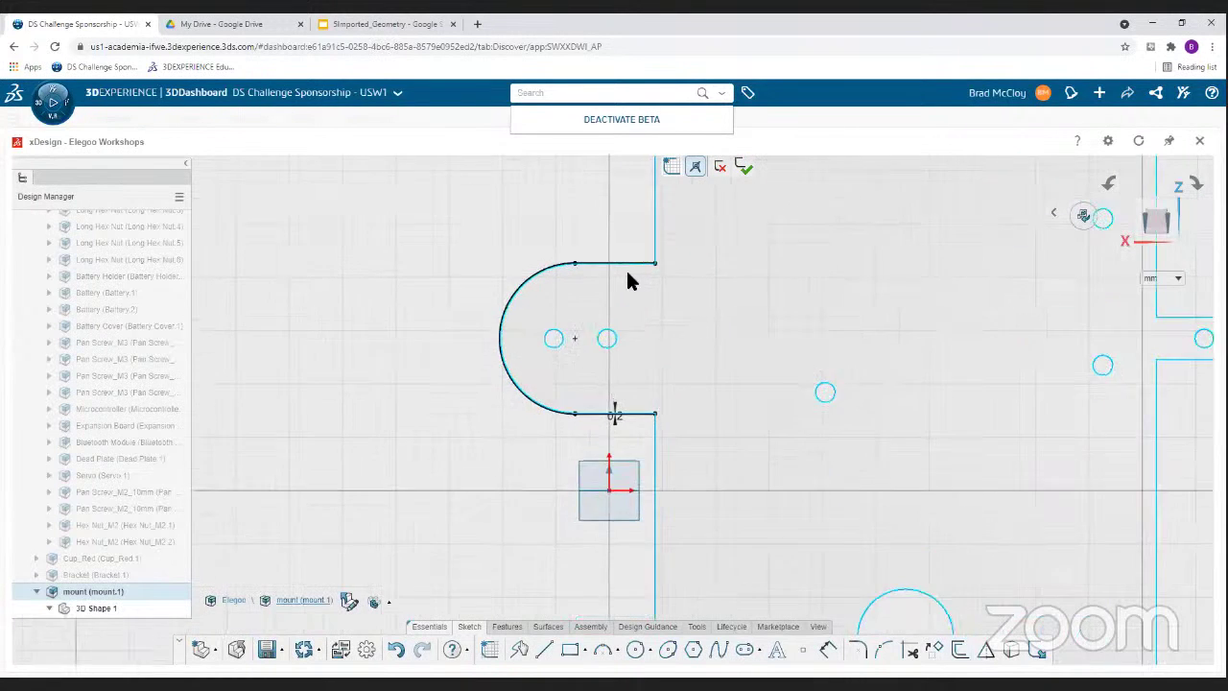
scroll(652, 264, "up", 8)
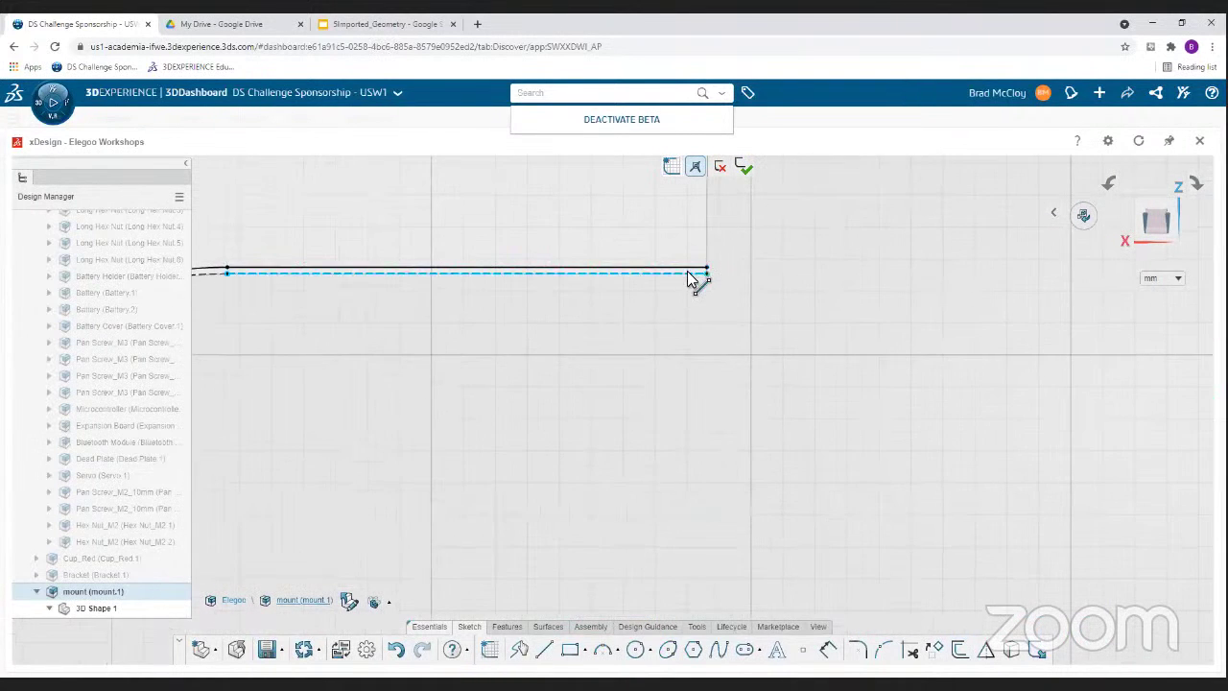
scroll(691, 274, "down", 8)
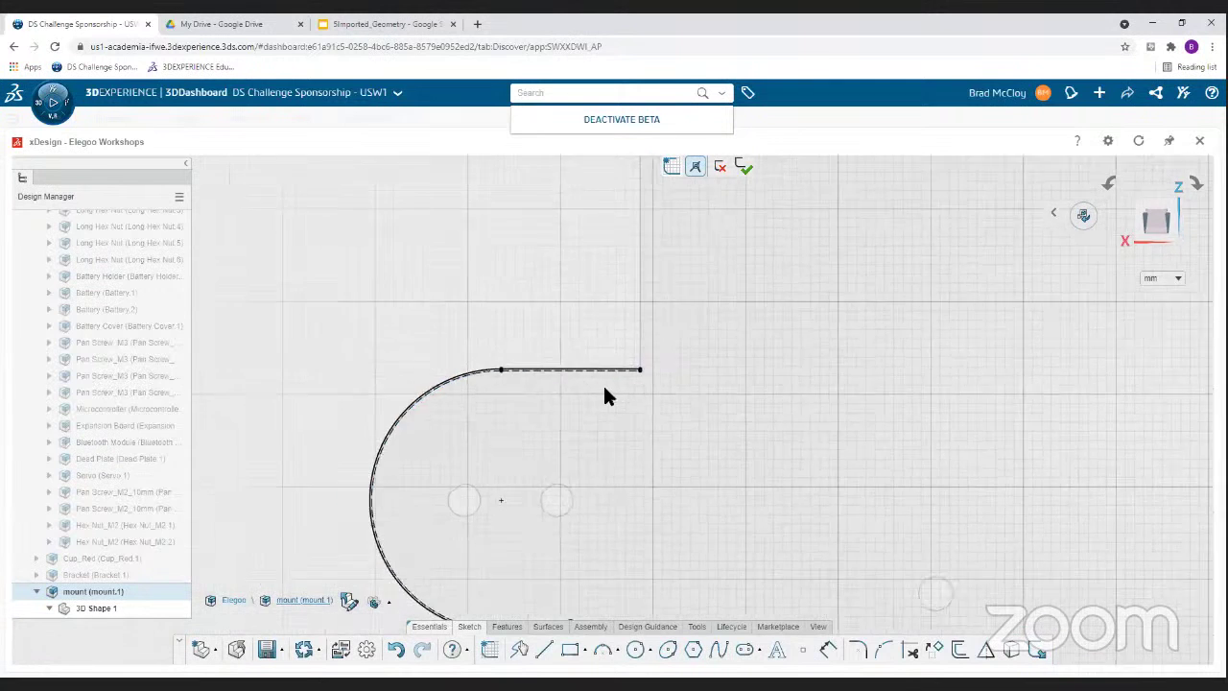
scroll(605, 403, "down", 3)
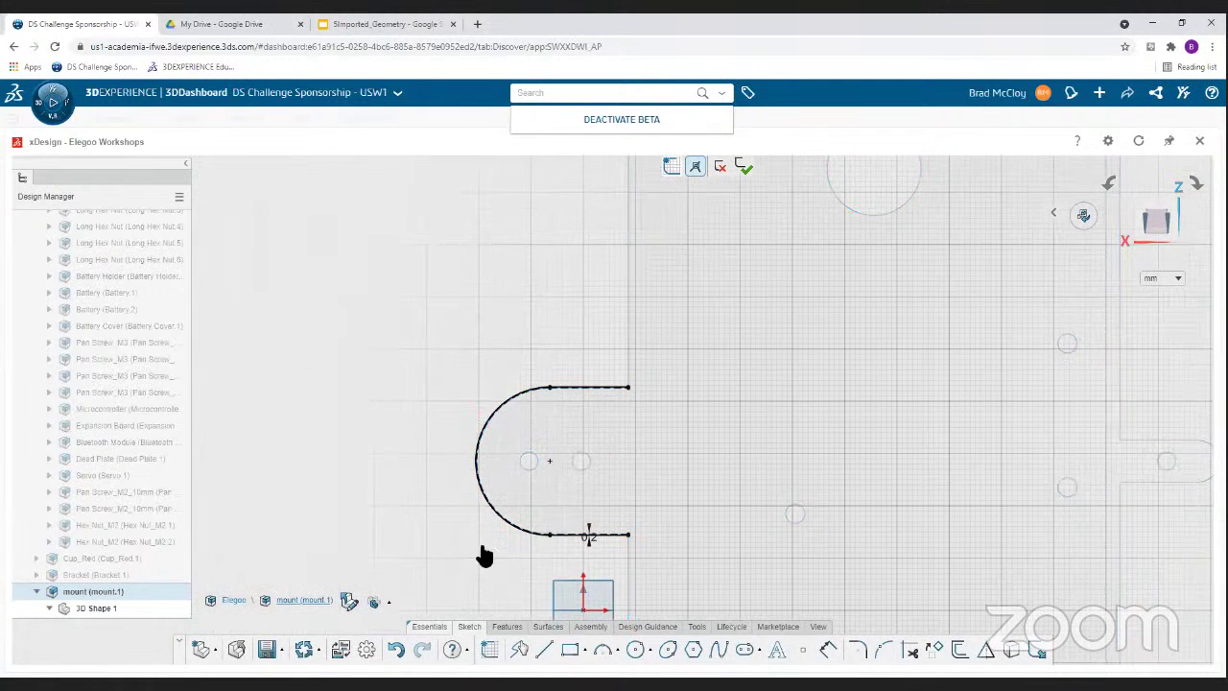
- Offset the solid inner U-shaped outline, chain included, outward by 4 mm
left_click(542, 650)
key("Escape")
scroll(567, 403, "up", 3)
scroll(587, 391, "up", 1)
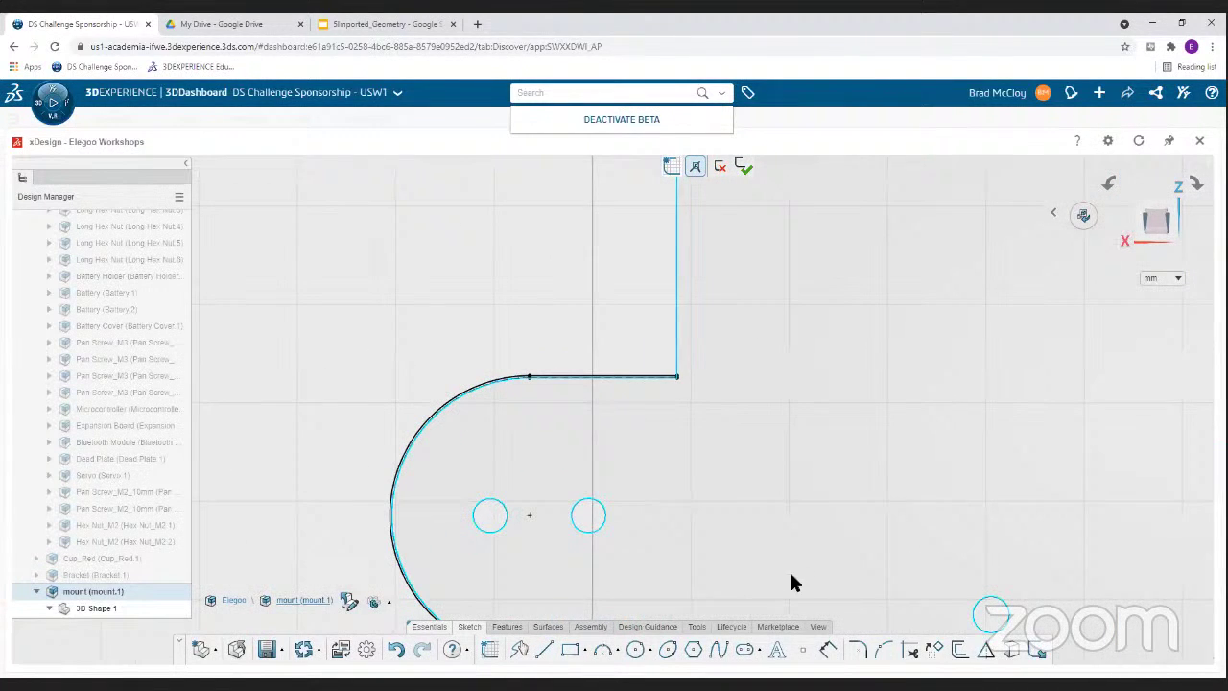
left_click(959, 651)
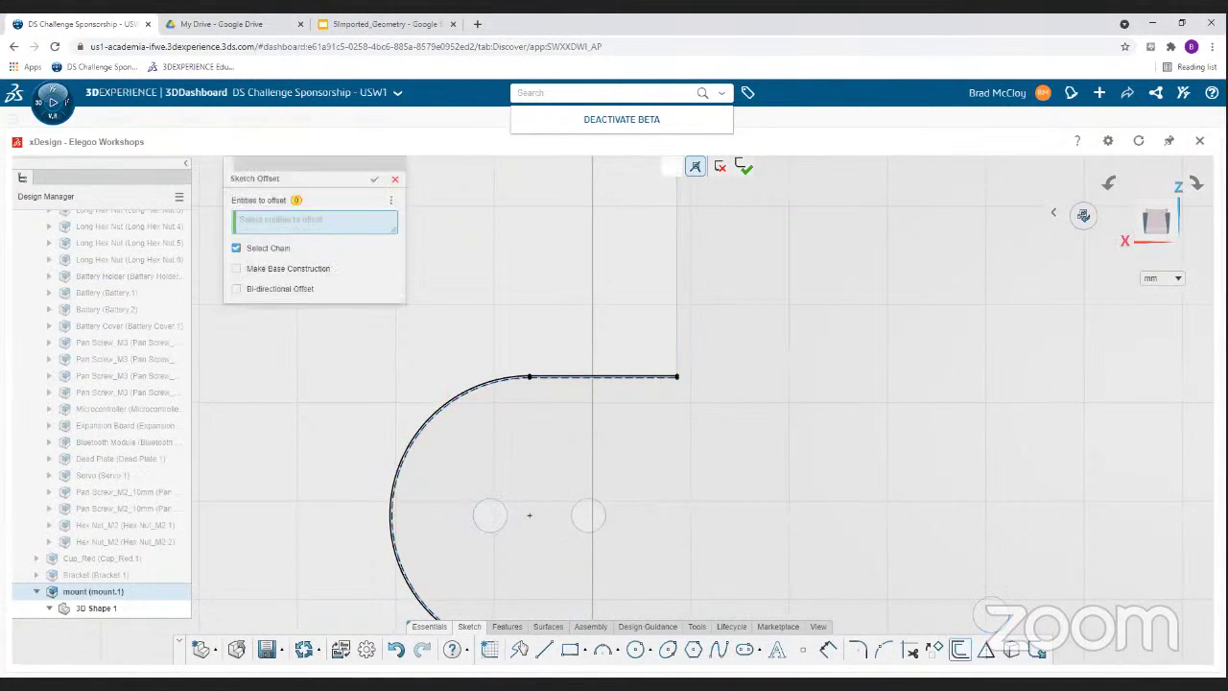
scroll(630, 379, "up", 4)
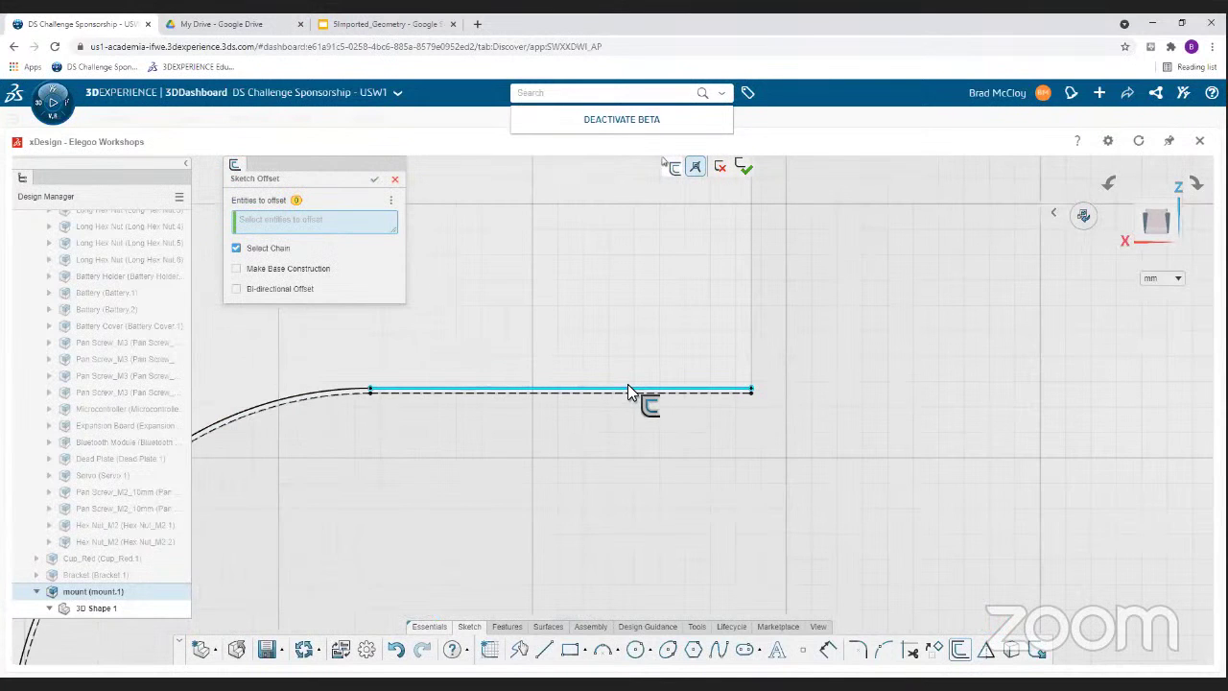
left_click(629, 389)
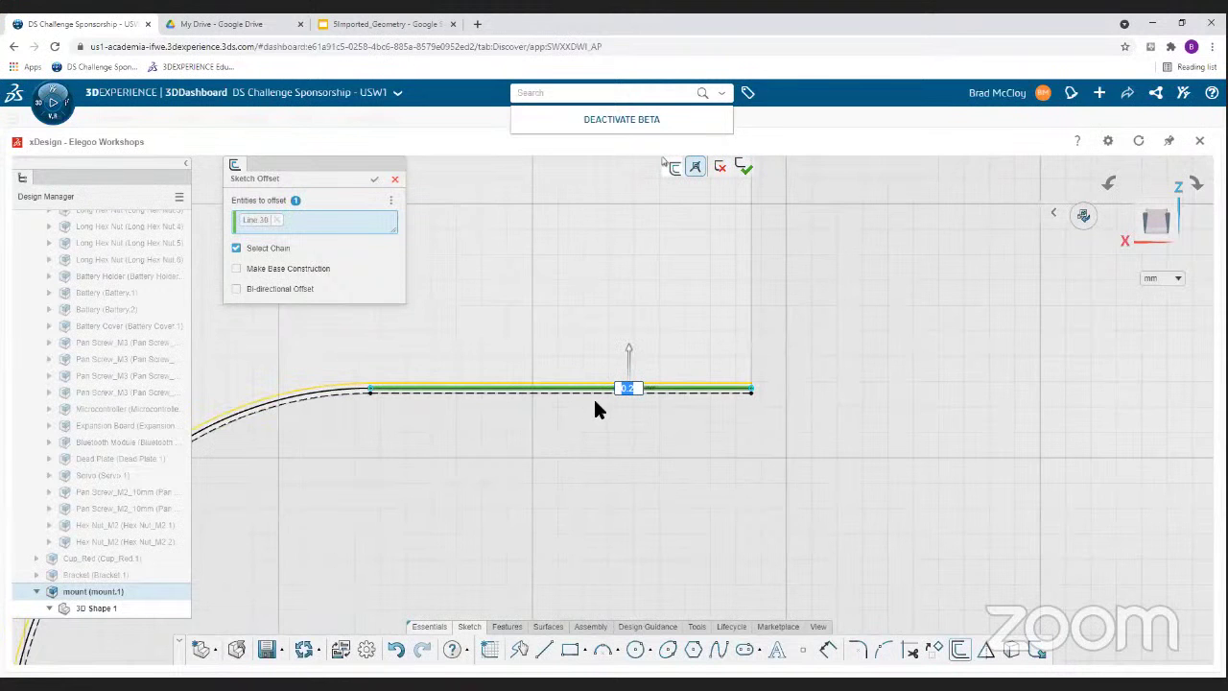
type("4")
key("Return")
scroll(599, 422, "down", 8)
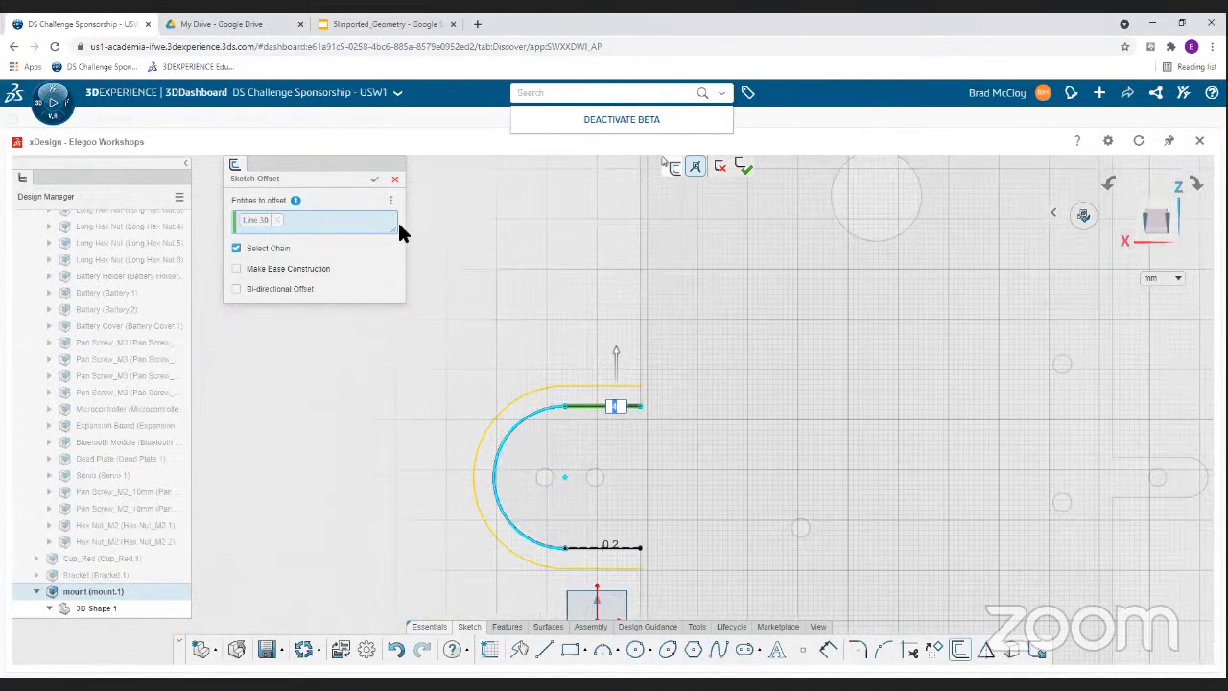
left_click(374, 180)
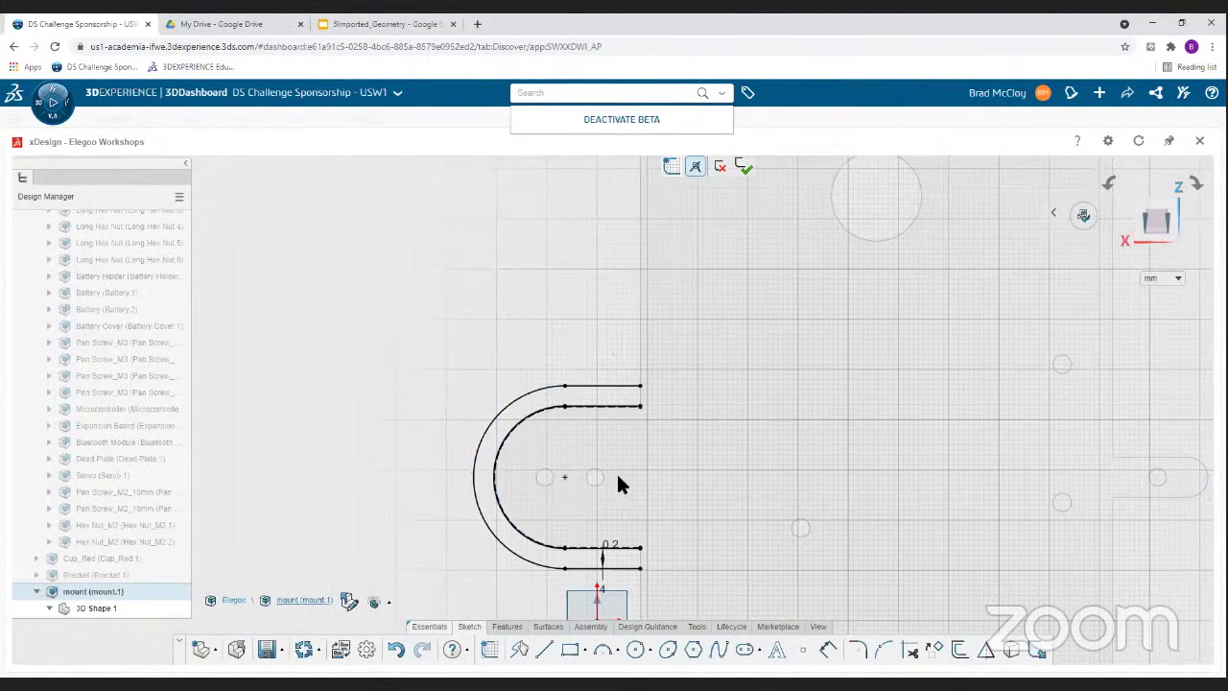
- Close the upper open end of the U-shaped profile with a line joining the outer and inner offset endpoints
scroll(628, 395, "up", 5)
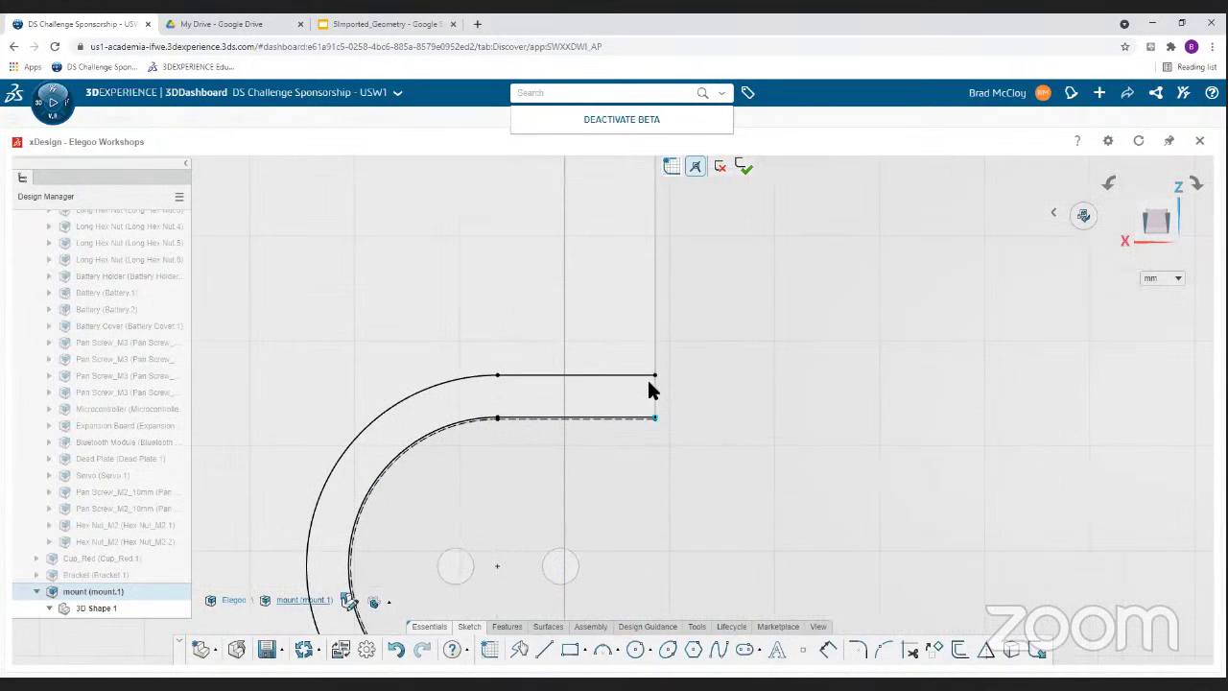
left_click(651, 419)
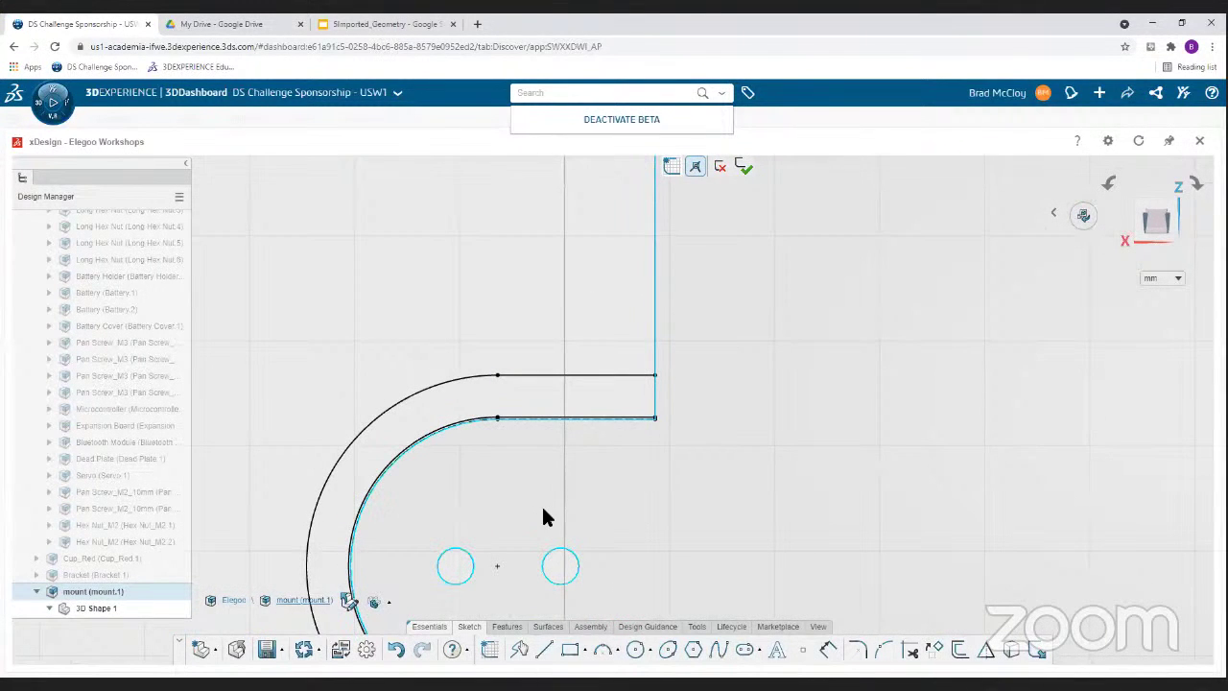
left_click(542, 653)
left_click(655, 375)
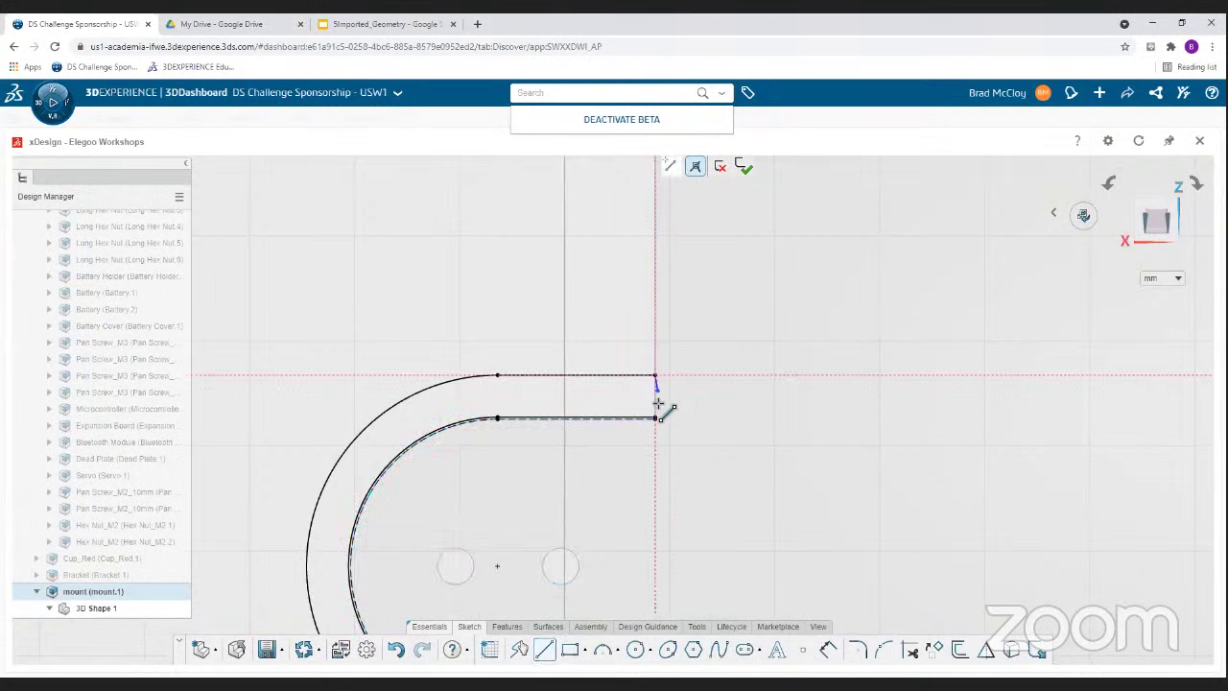
scroll(655, 419, "up", 1)
scroll(656, 420, "up", 3)
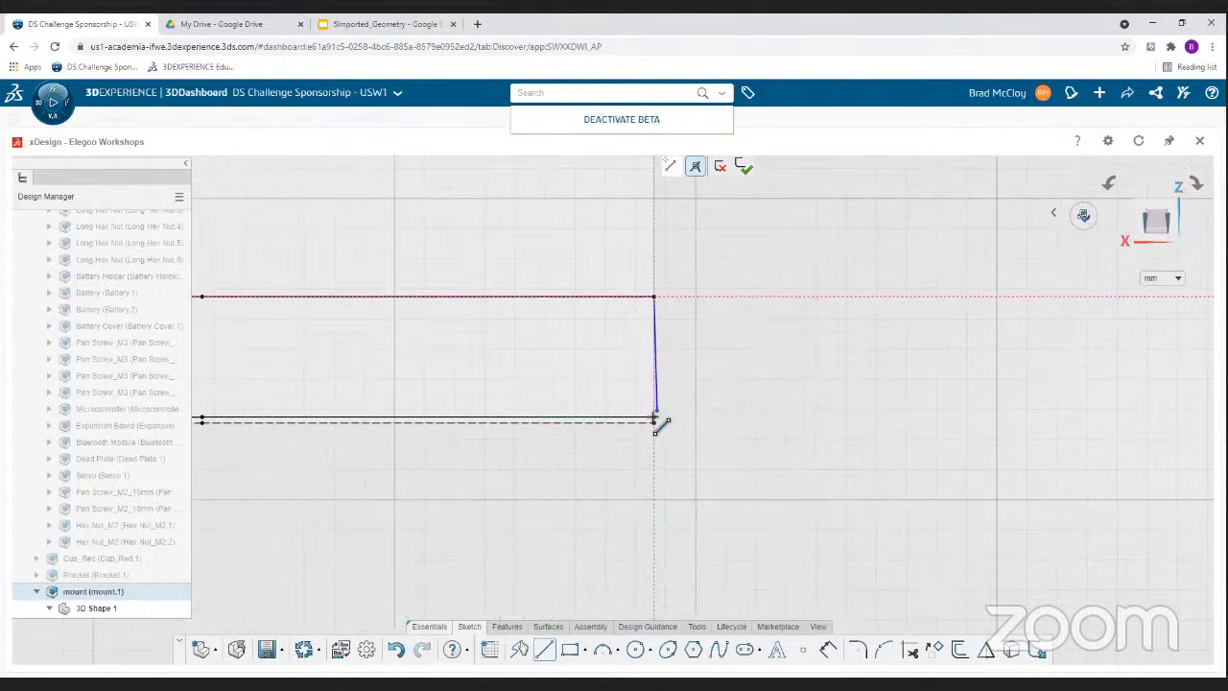
left_click(654, 419)
scroll(655, 419, "down", 4)
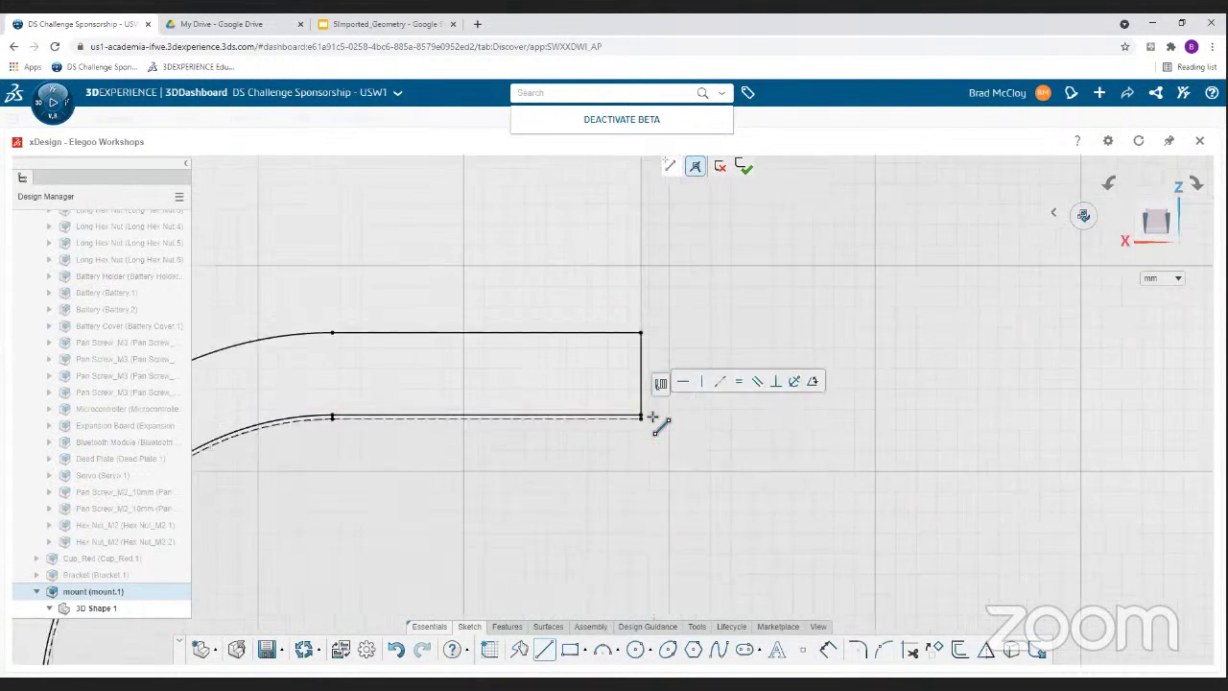
- Close the lower open end of the U-shaped profile with a vertical line from the inner to the outer offset endpoint
scroll(576, 576, "down", 3)
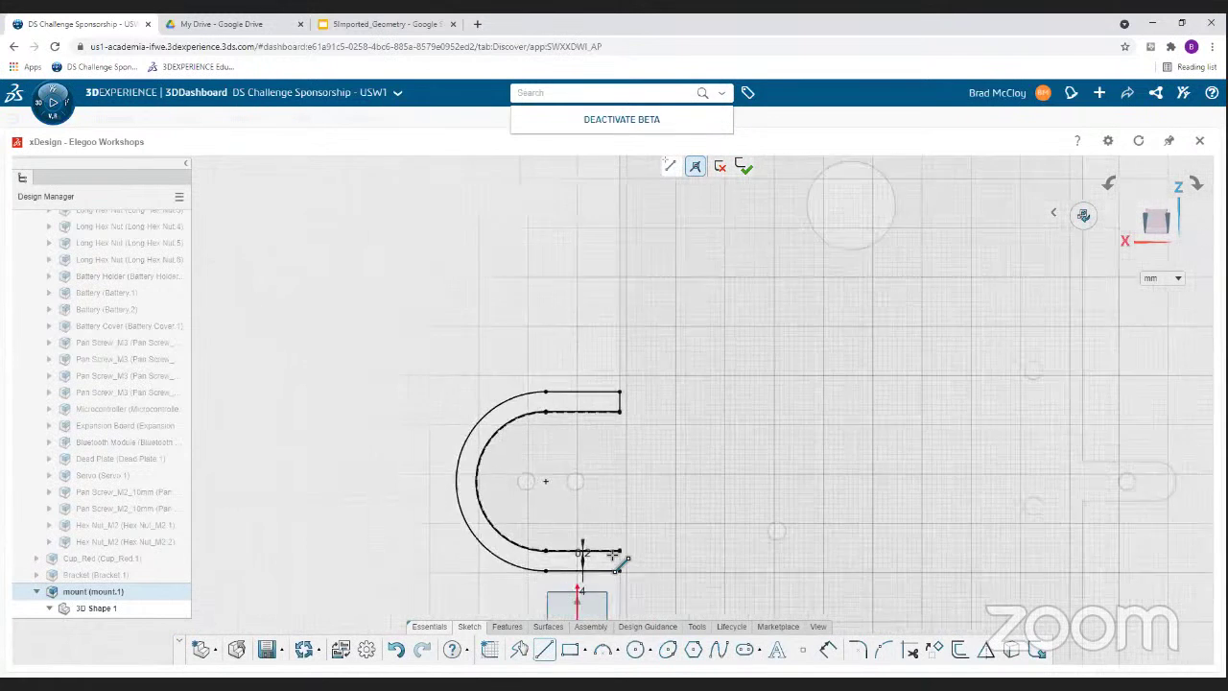
scroll(620, 562, "up", 5)
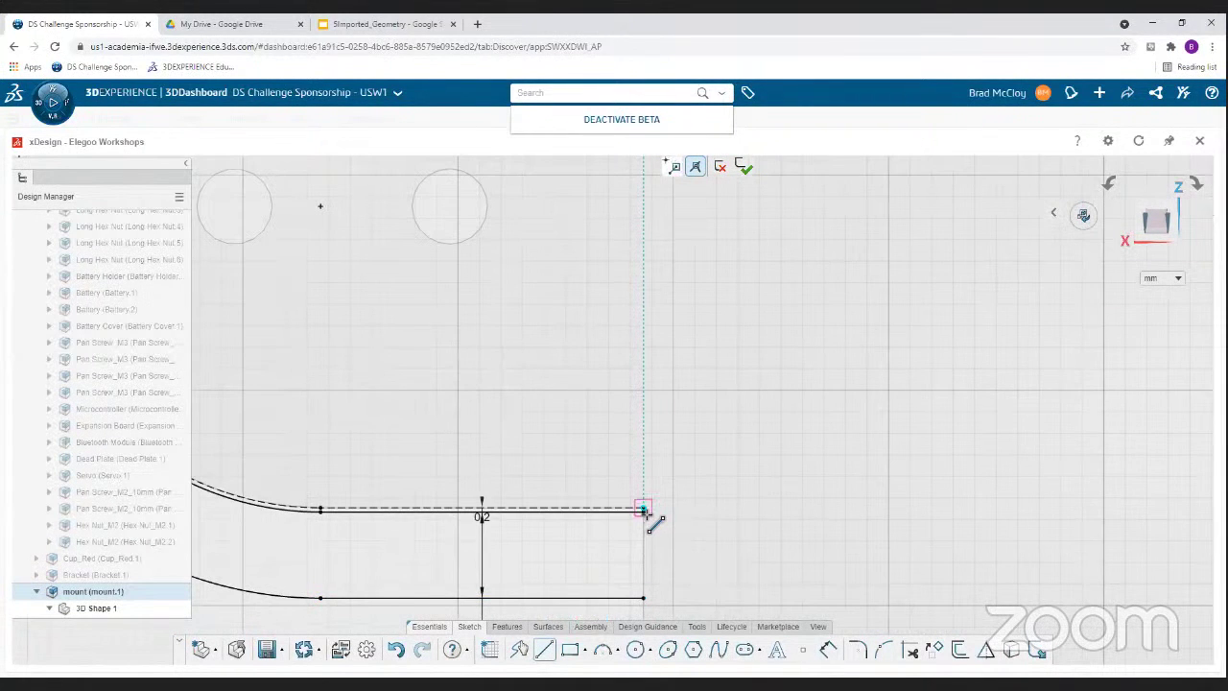
scroll(644, 513, "up", 1)
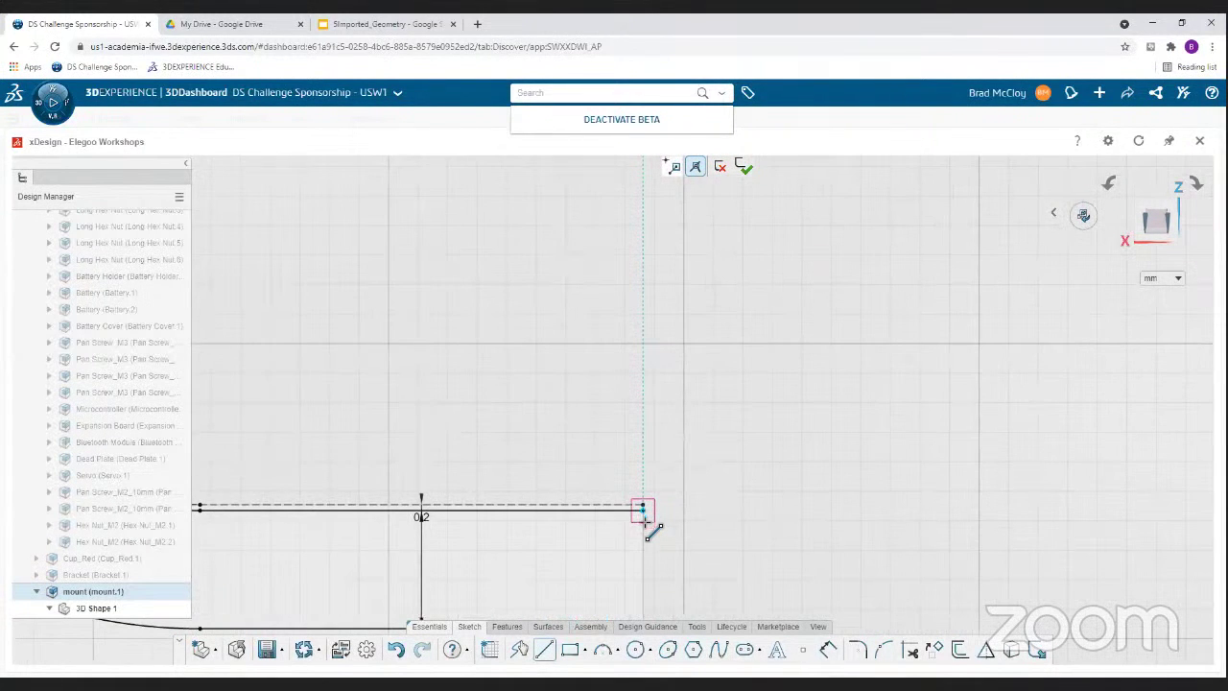
left_click(643, 509)
scroll(650, 556, "down", 3)
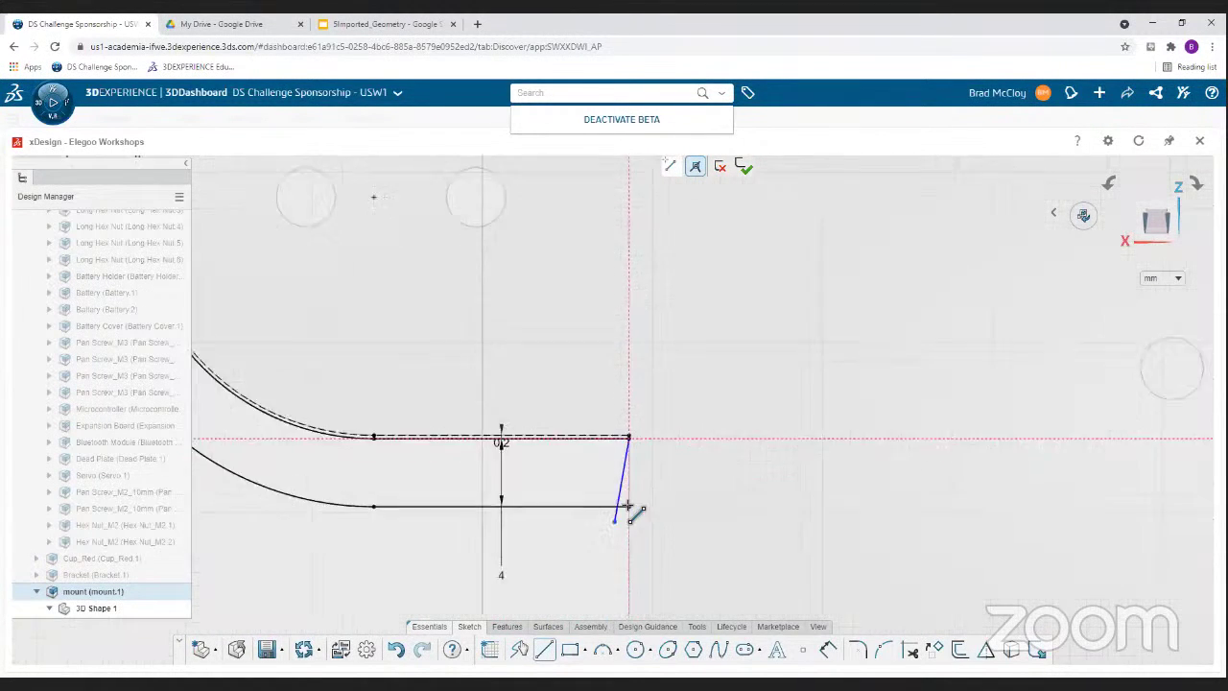
scroll(628, 509, "up", 3)
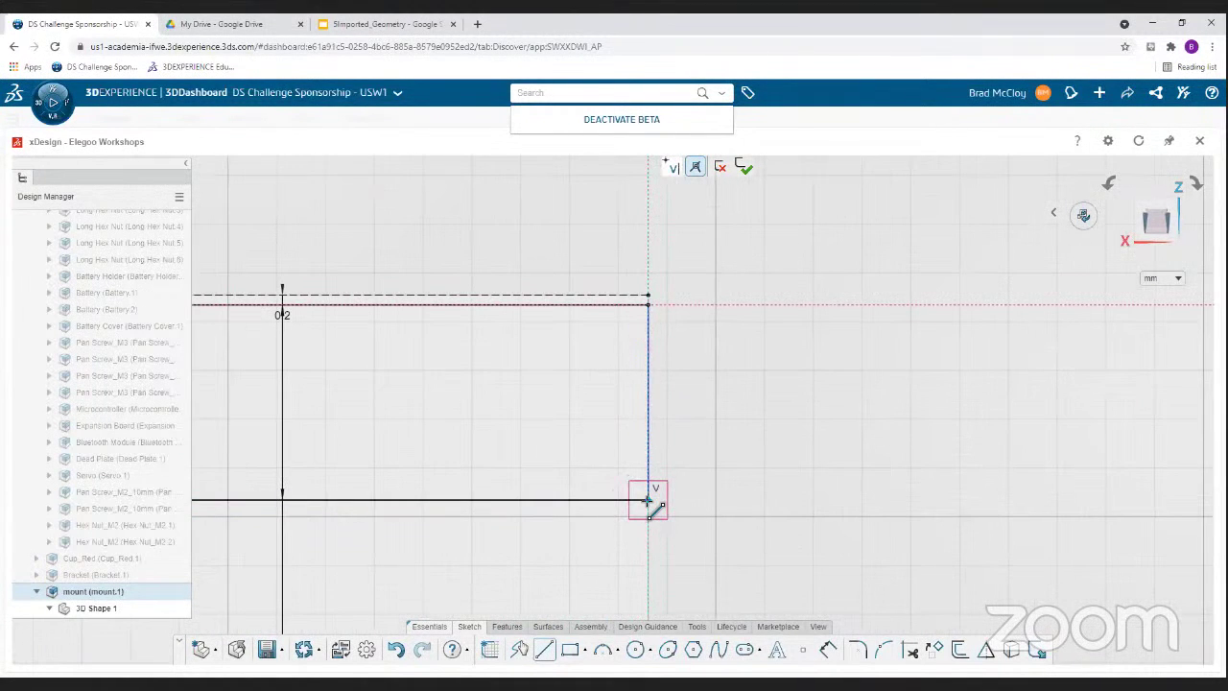
left_click(648, 499)
scroll(651, 495, "down", 4)
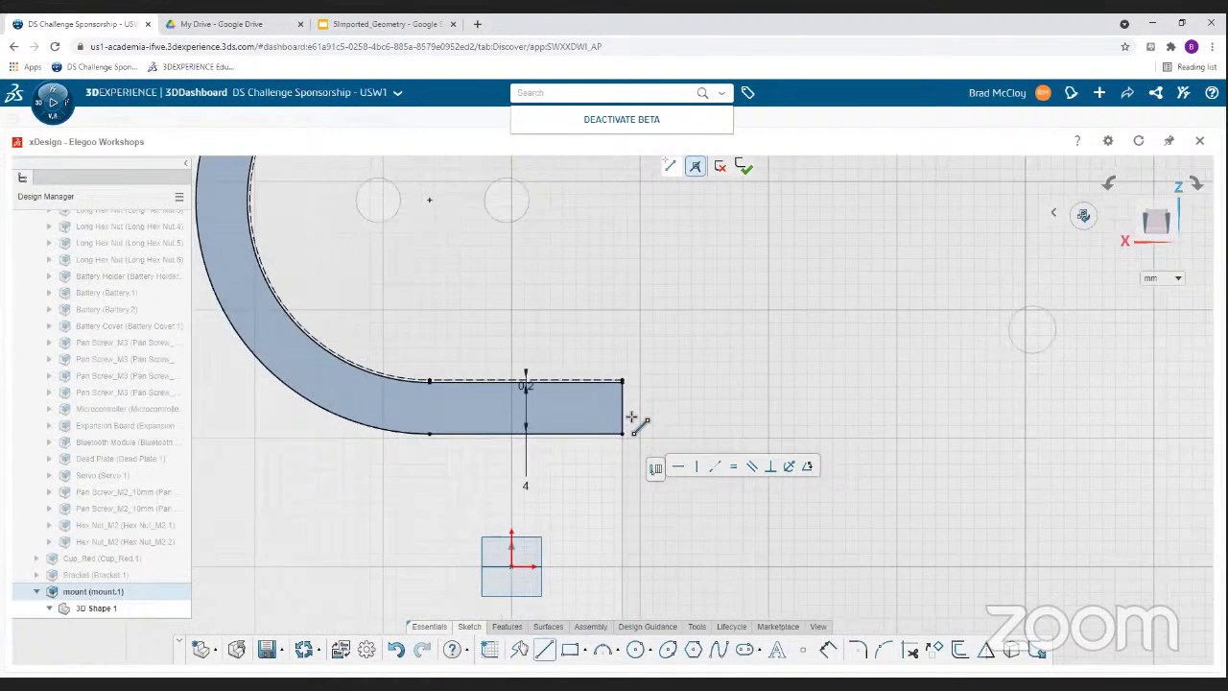
scroll(634, 410, "down", 5)
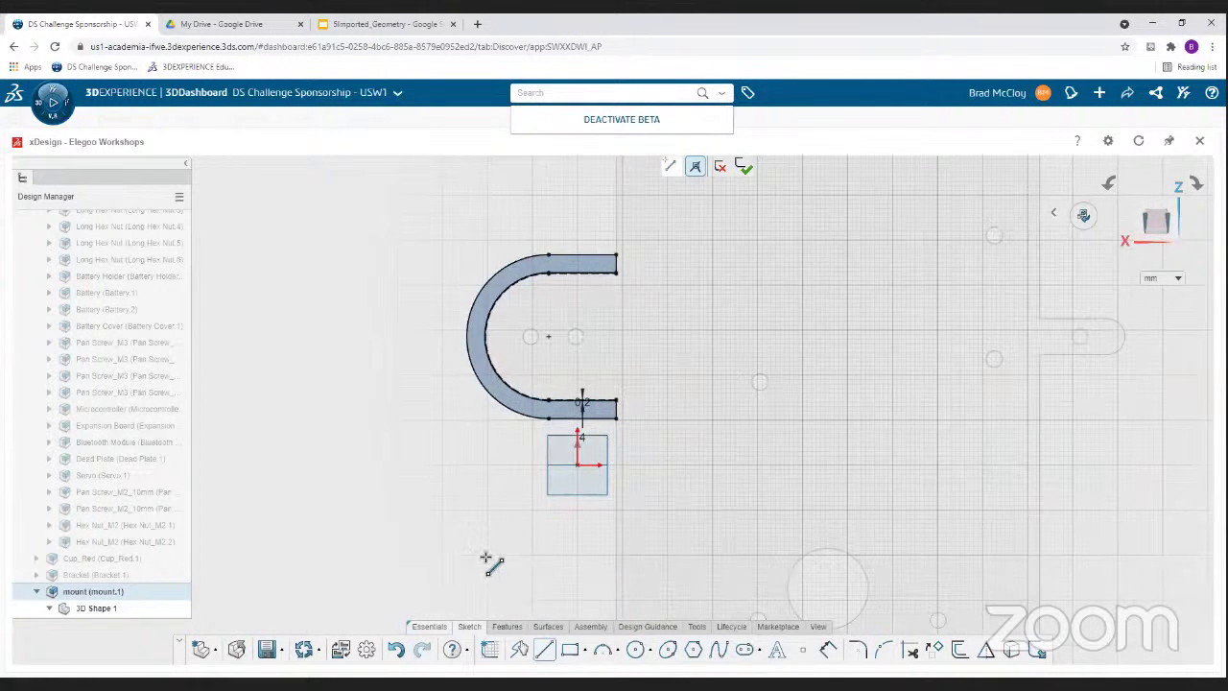
- Extrude the closed U-shaped profile as a solid up to the opposite face of the Top Plate, with 0 mm offset
mouse_move(487, 558)
middle_mouse_down()
mouse_move(499, 485)
mouse_move(487, 523)
middle_mouse_up()
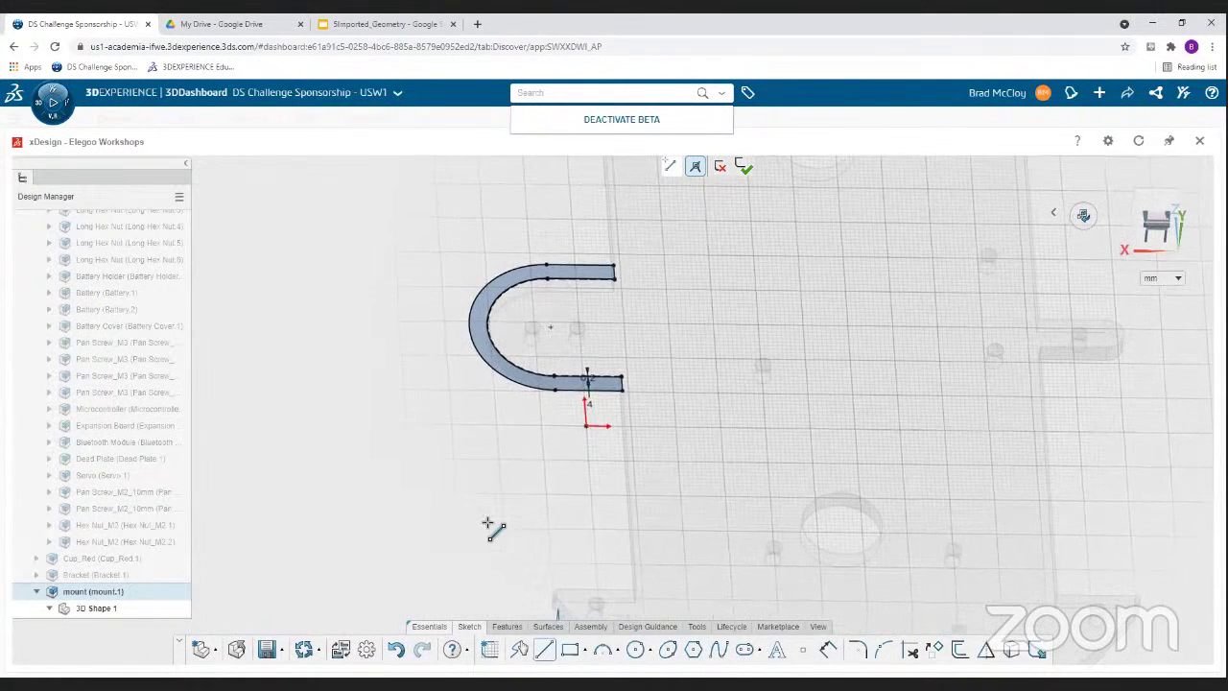
left_click(505, 628)
left_click(549, 652)
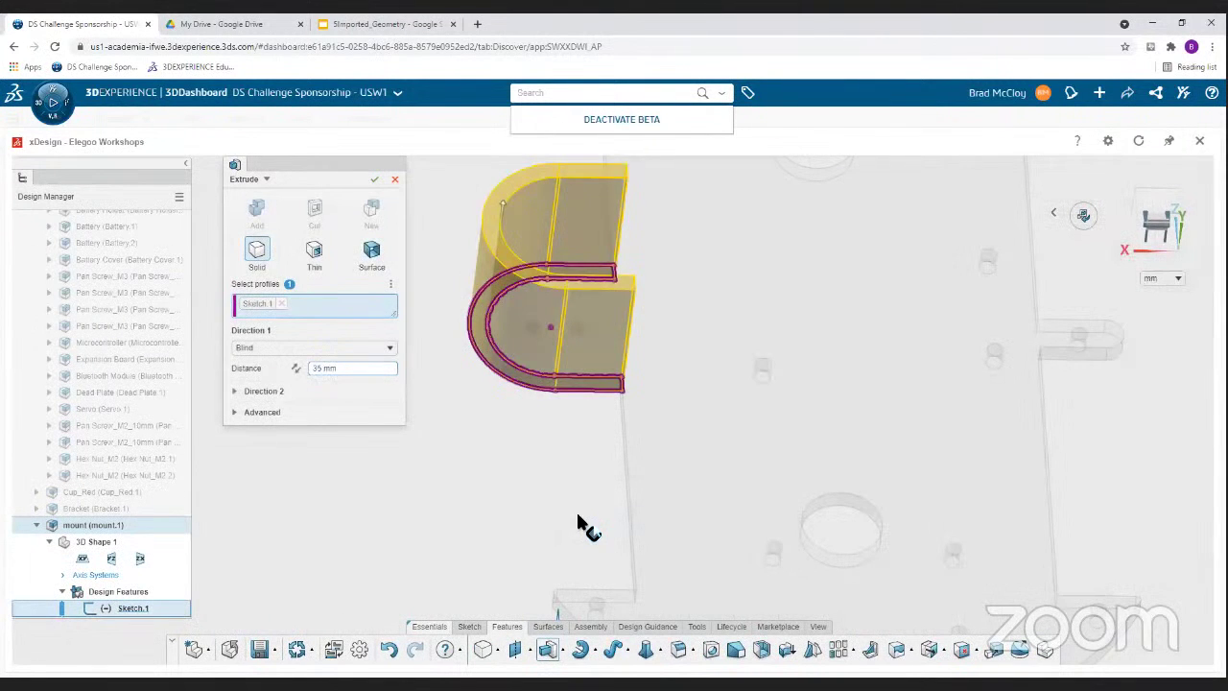
middle_click_drag(582, 521, 654, 461)
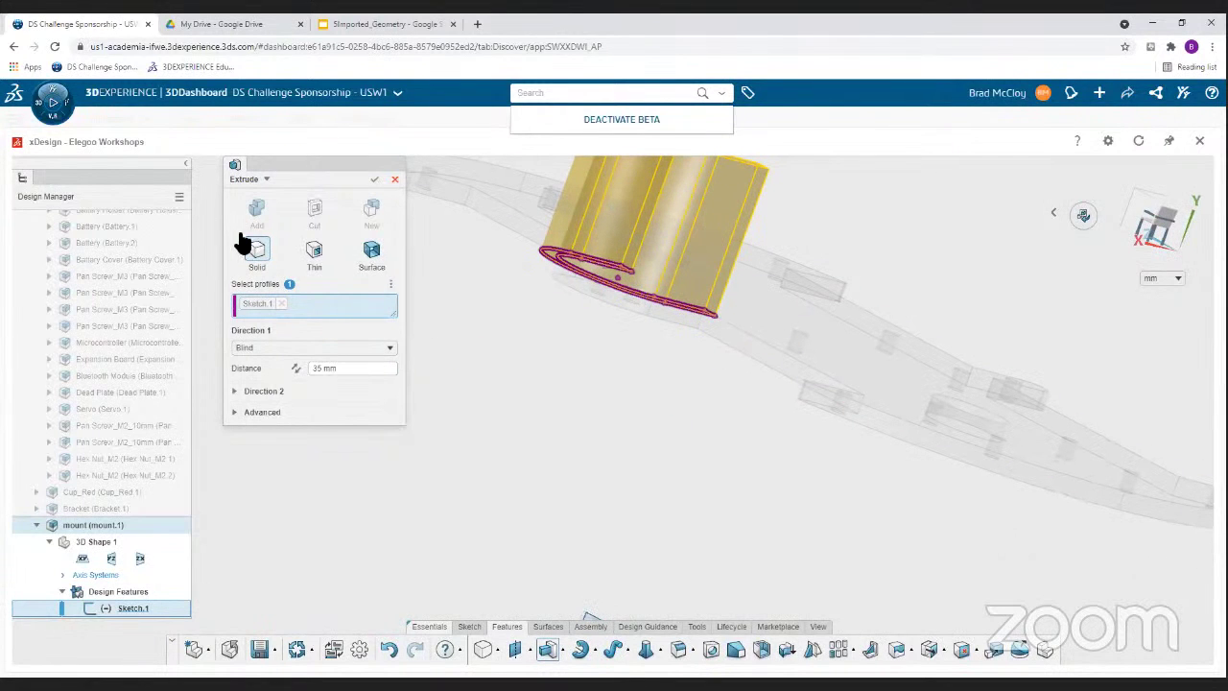
left_click(297, 370)
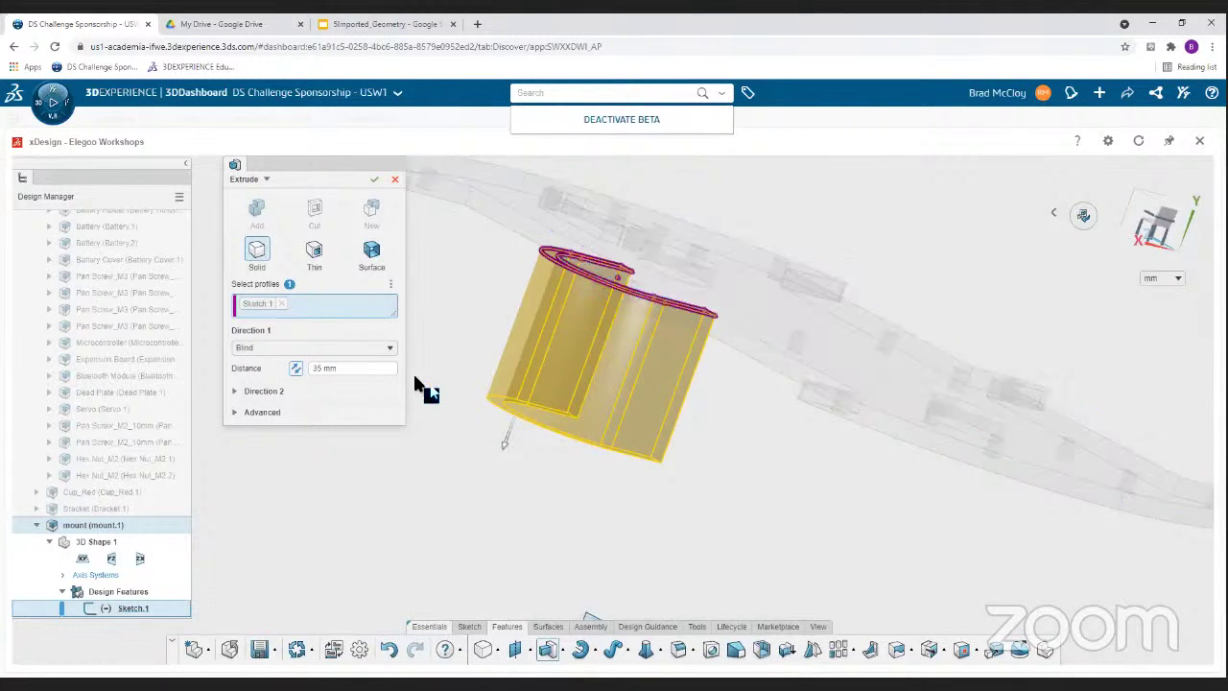
left_click(392, 351)
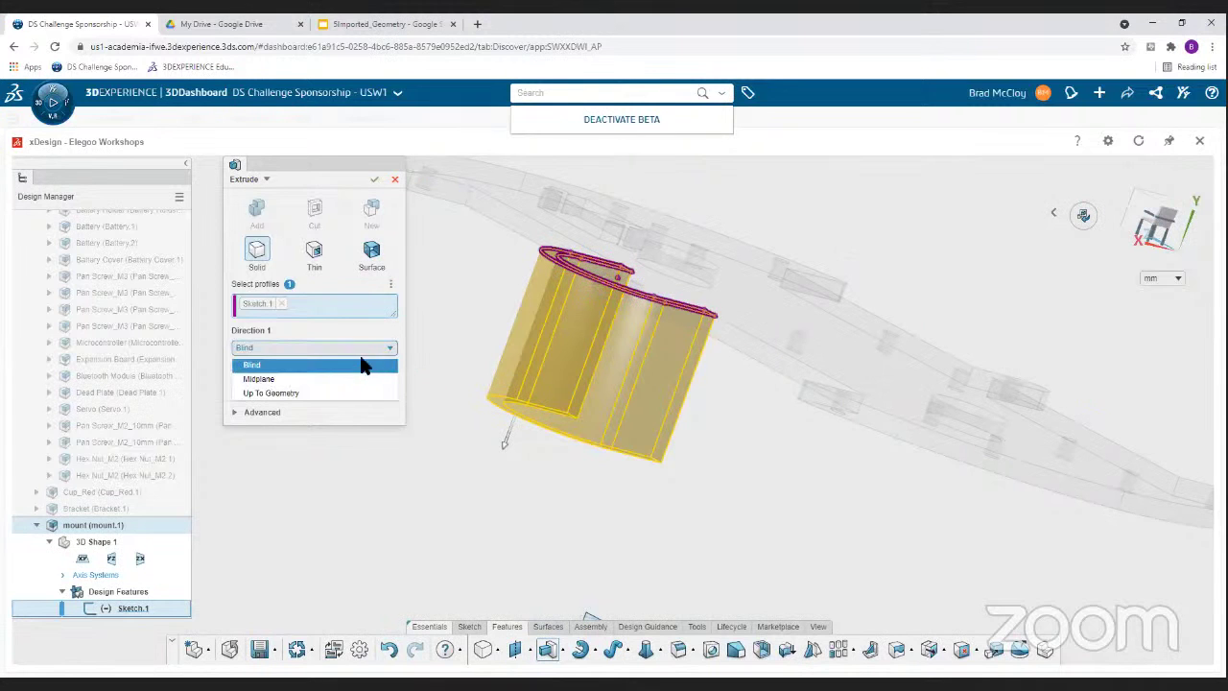
left_click(334, 392)
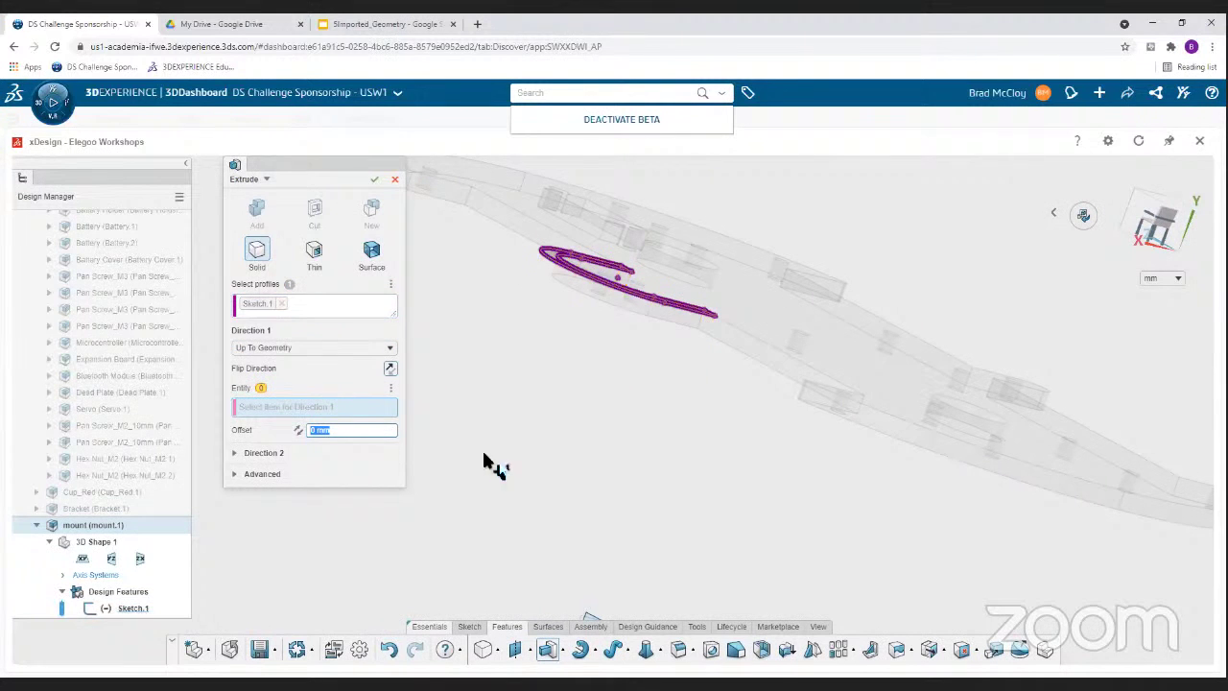
mouse_move(484, 461)
middle_mouse_down()
mouse_move(598, 455)
mouse_move(638, 391)
middle_mouse_up()
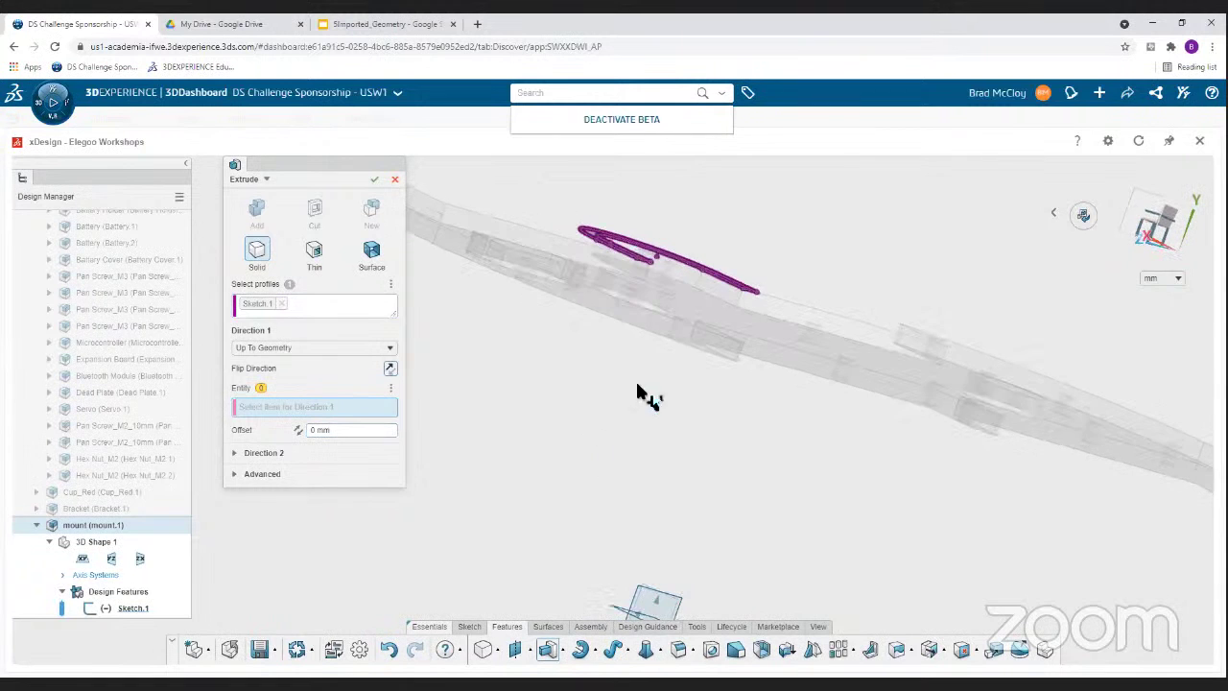
left_click(698, 303)
middle_click_drag(697, 297, 663, 374)
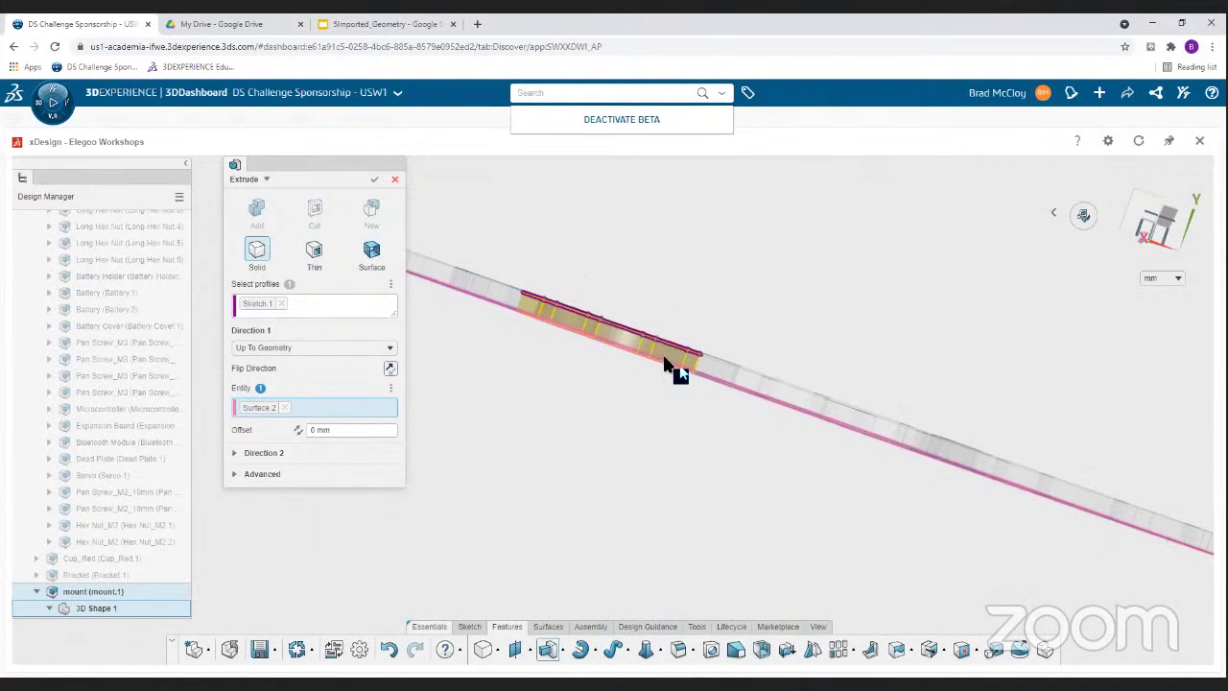
middle_click_drag(655, 450, 637, 411)
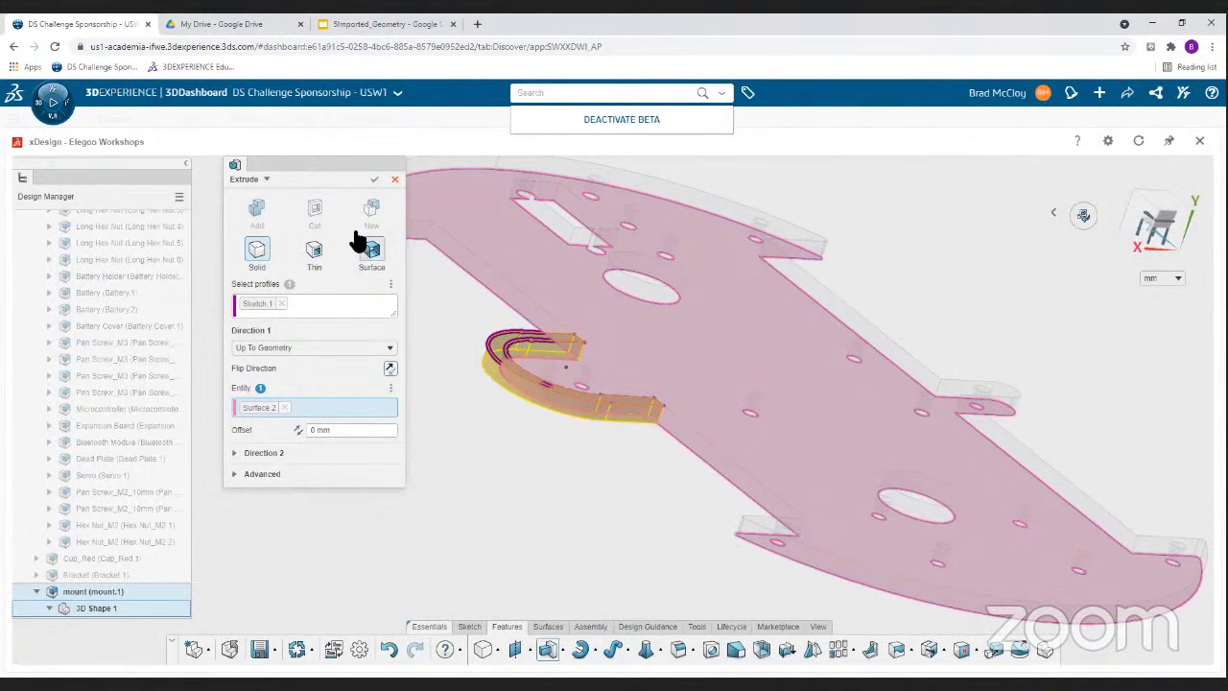
left_click(374, 182)
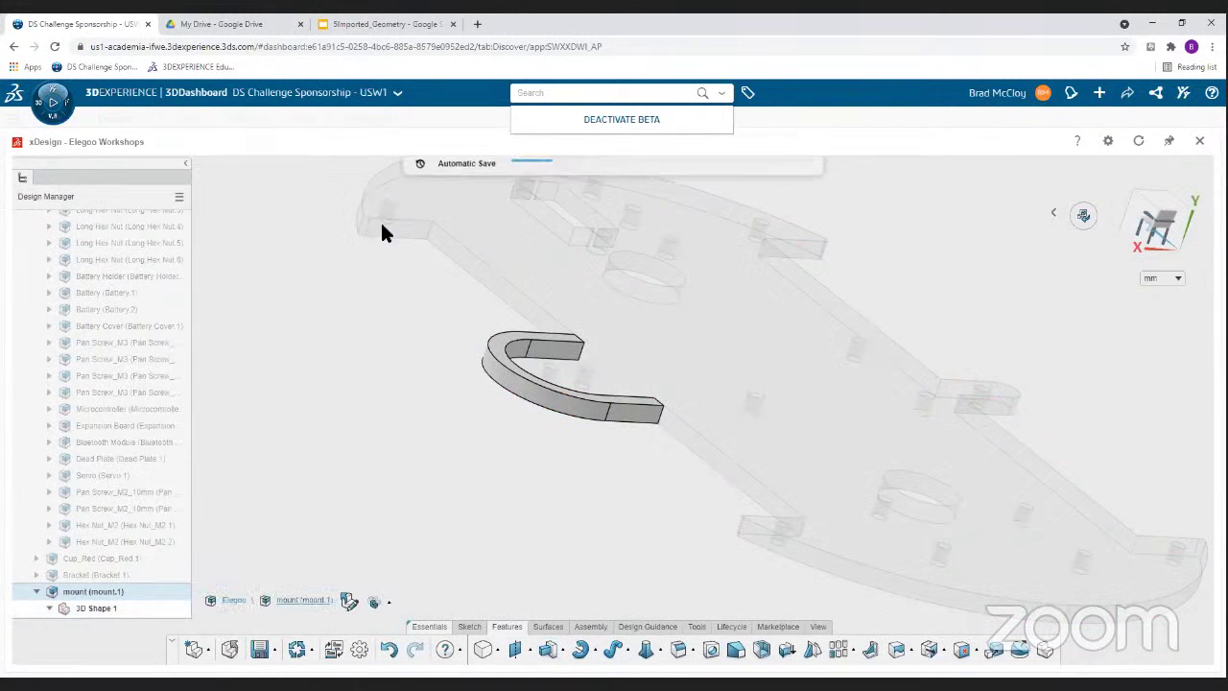
- Start a sketch on the upper face of the U-shaped mount and convert its outer arc and two outer straight edges into sketch geometry
middle_click_drag(521, 471, 528, 368)
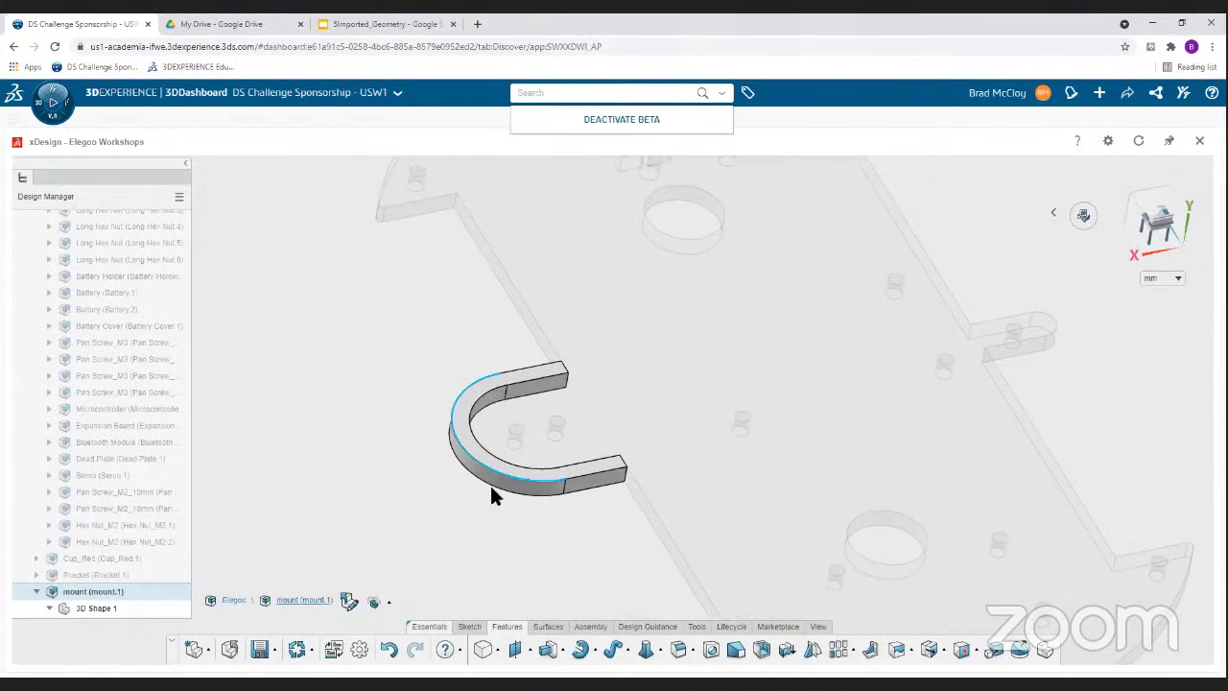
middle_click_drag(483, 521, 479, 535)
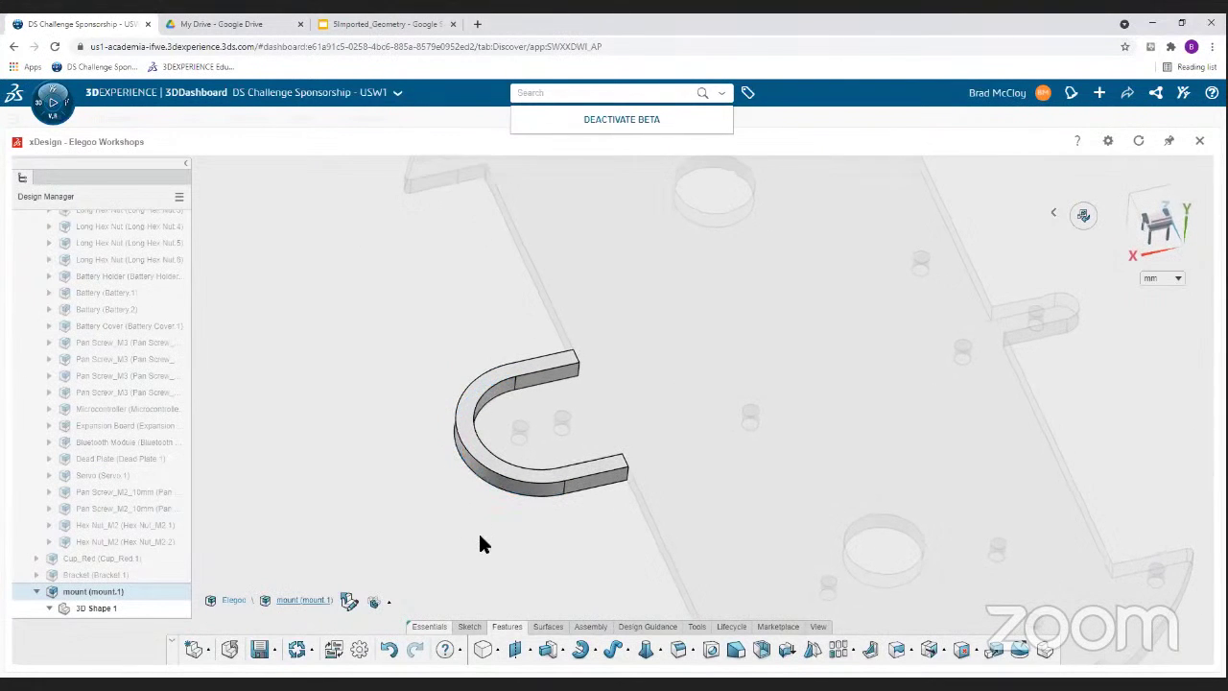
left_click(469, 628)
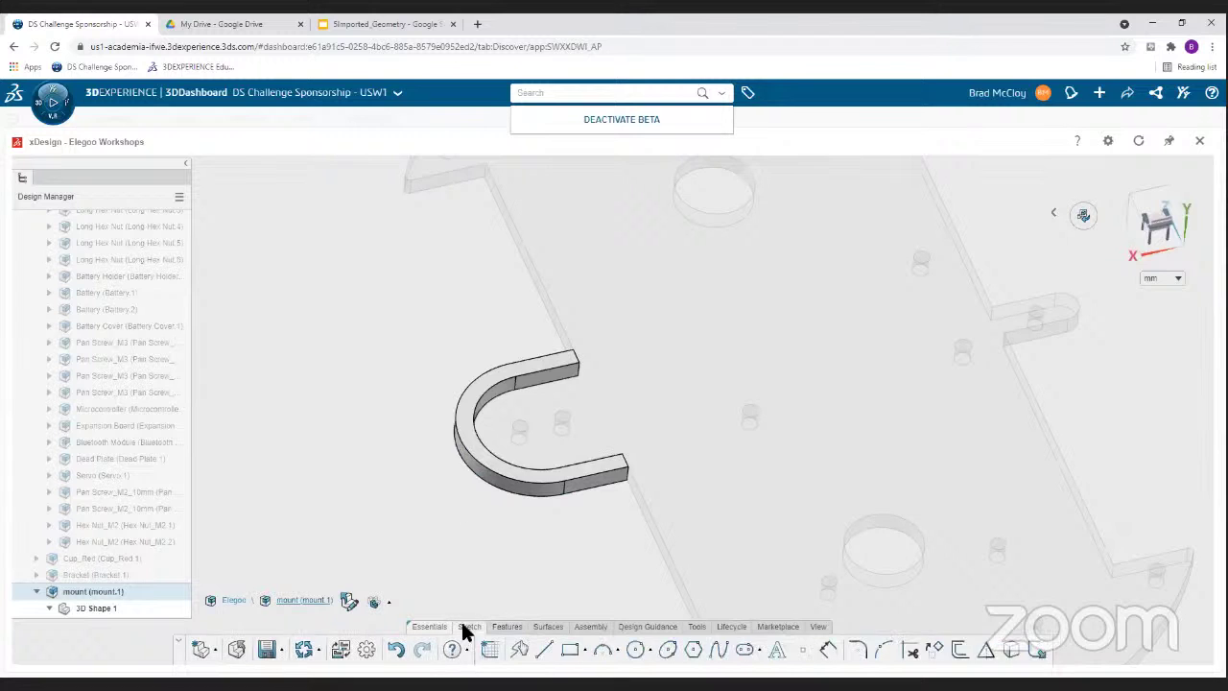
left_click(470, 436)
left_click(470, 438)
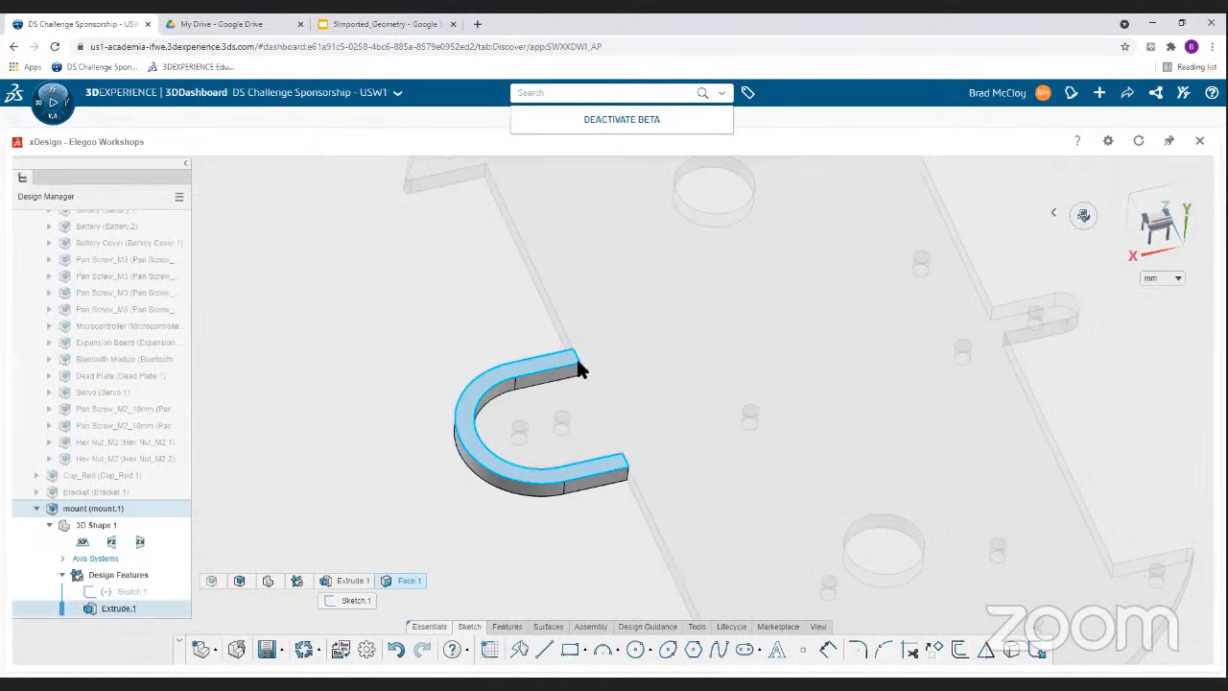
left_click(1012, 652)
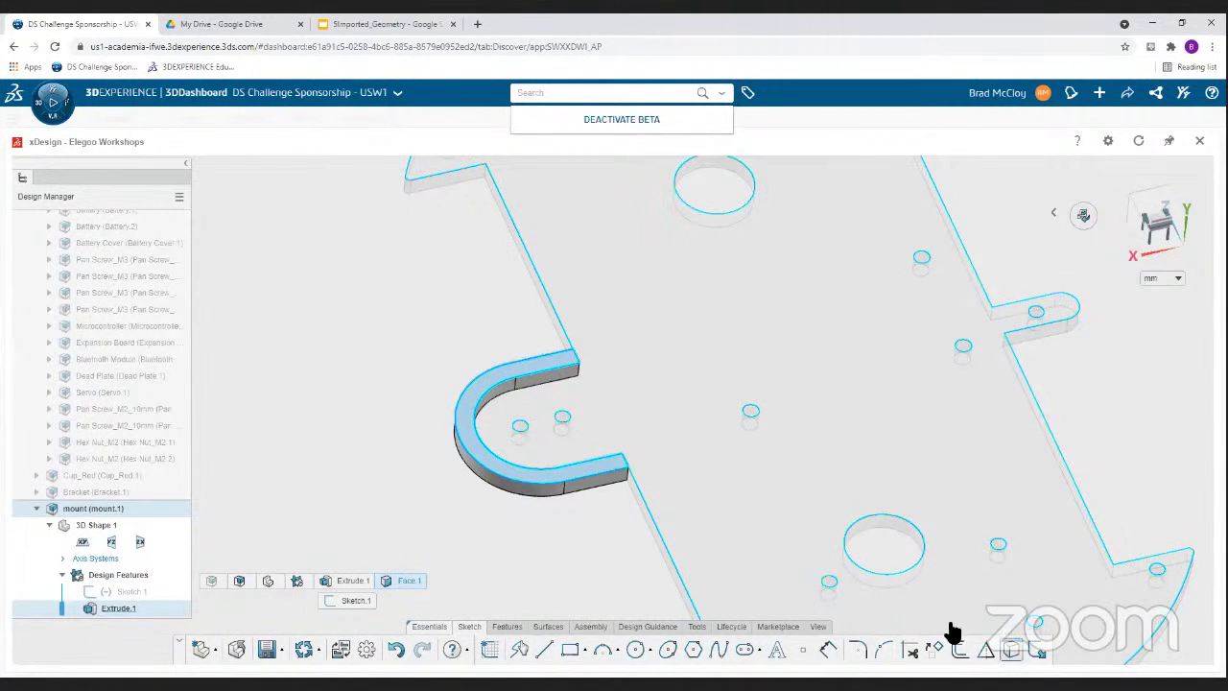
left_click(616, 473)
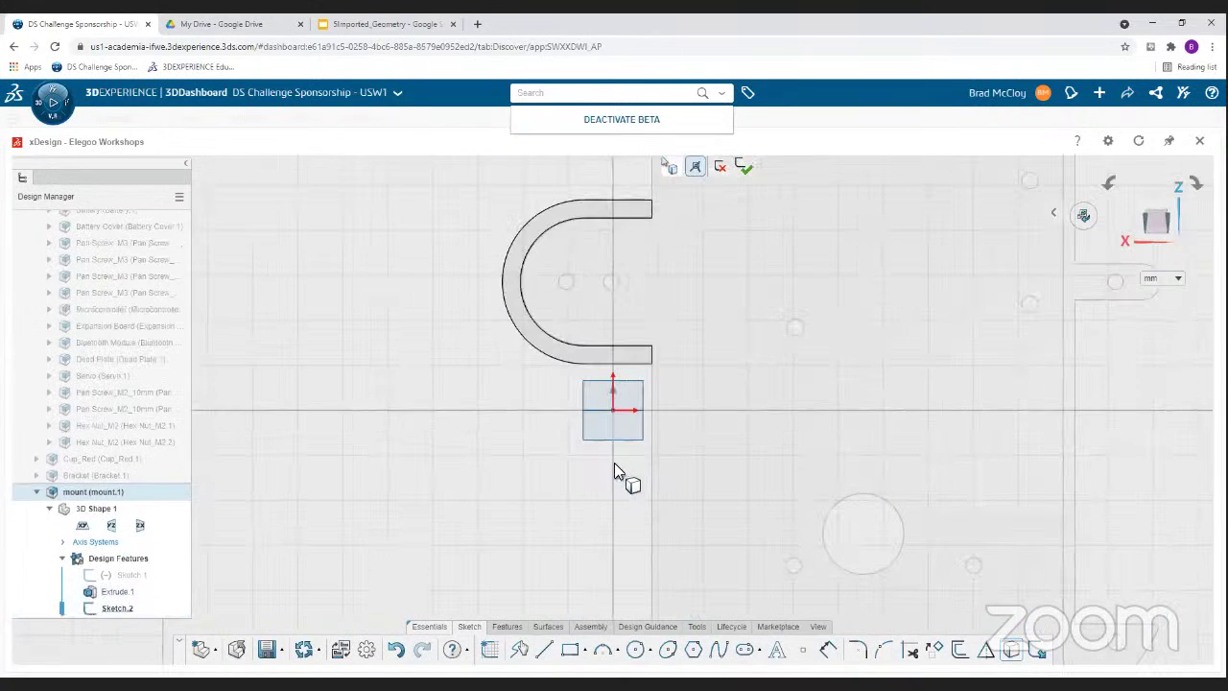
left_click(640, 366)
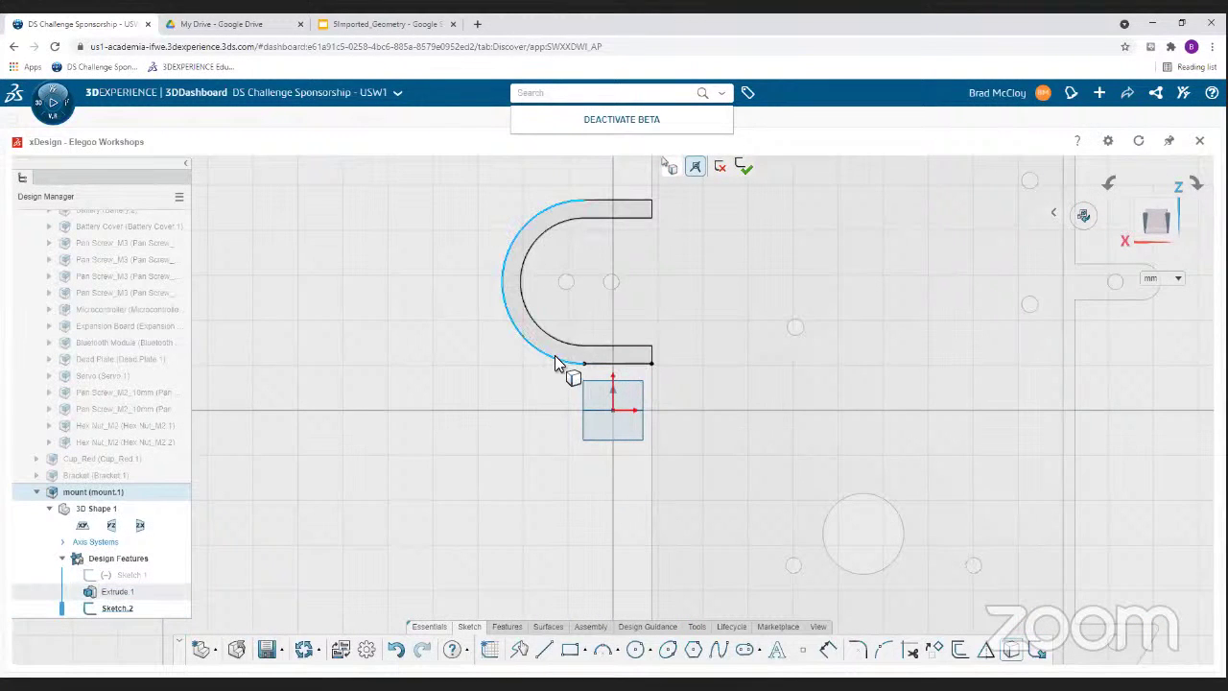
left_click(539, 333)
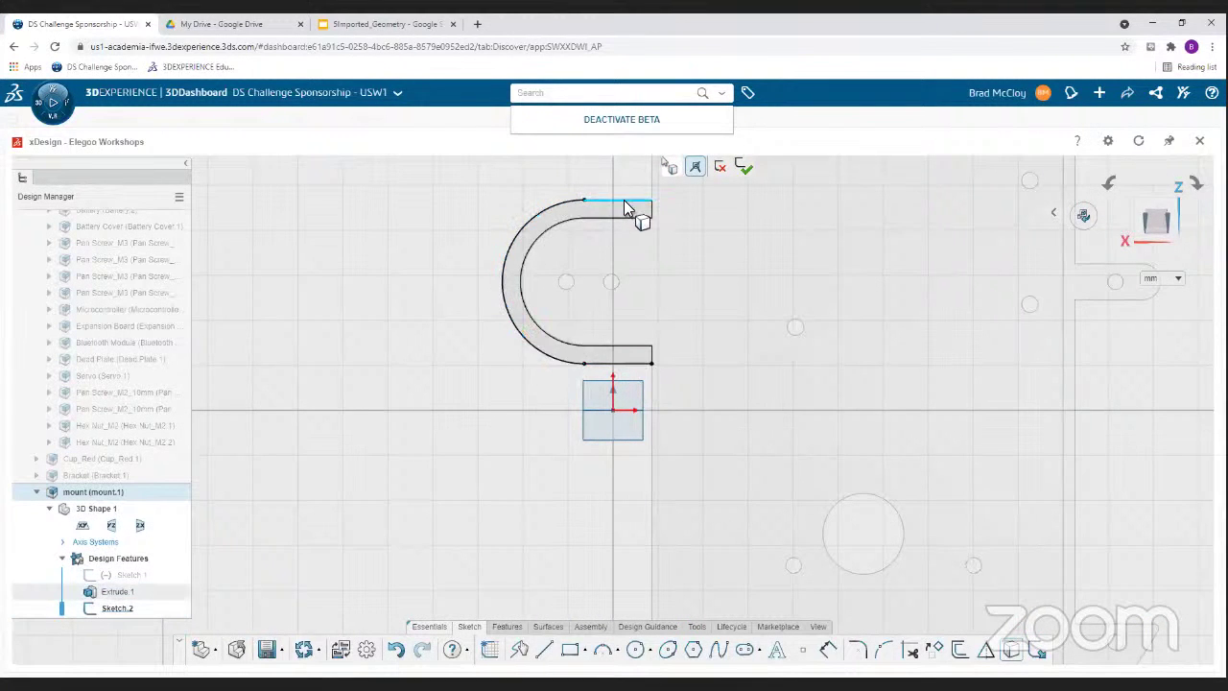
left_click(625, 210)
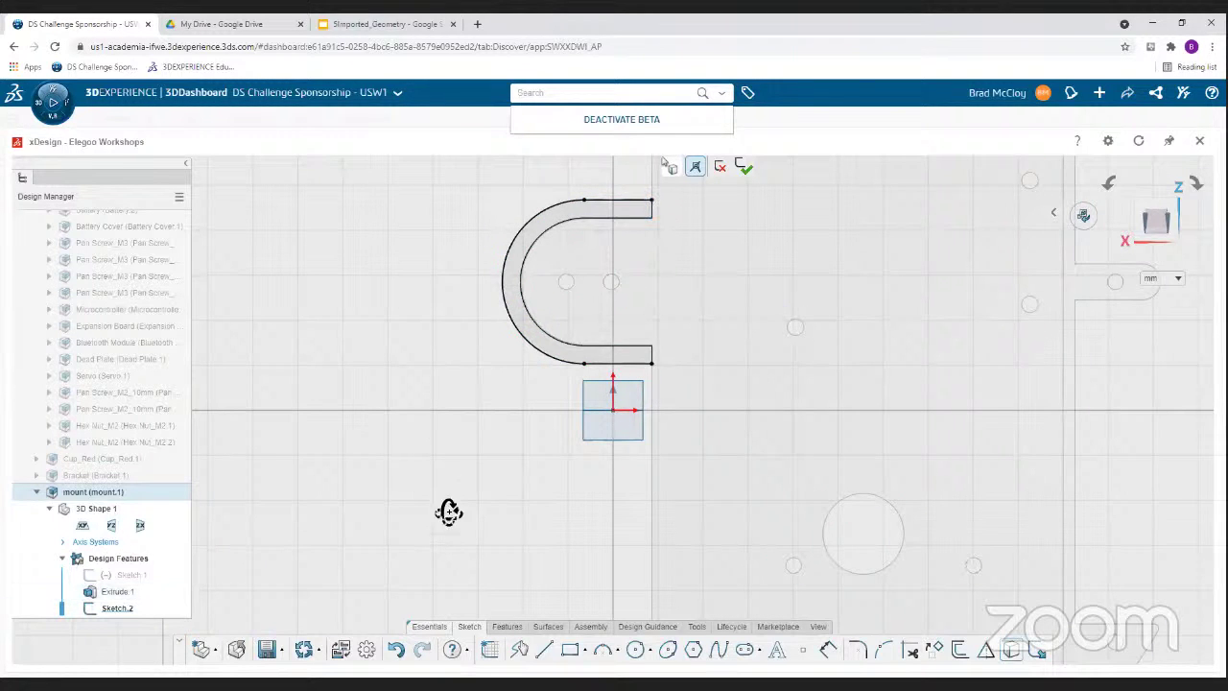
- Close the open end of the converted outline with a line joining the free endpoints of its two straight edges
mouse_move(448, 510)
middle_mouse_down()
mouse_move(468, 420)
mouse_move(459, 432)
middle_mouse_up()
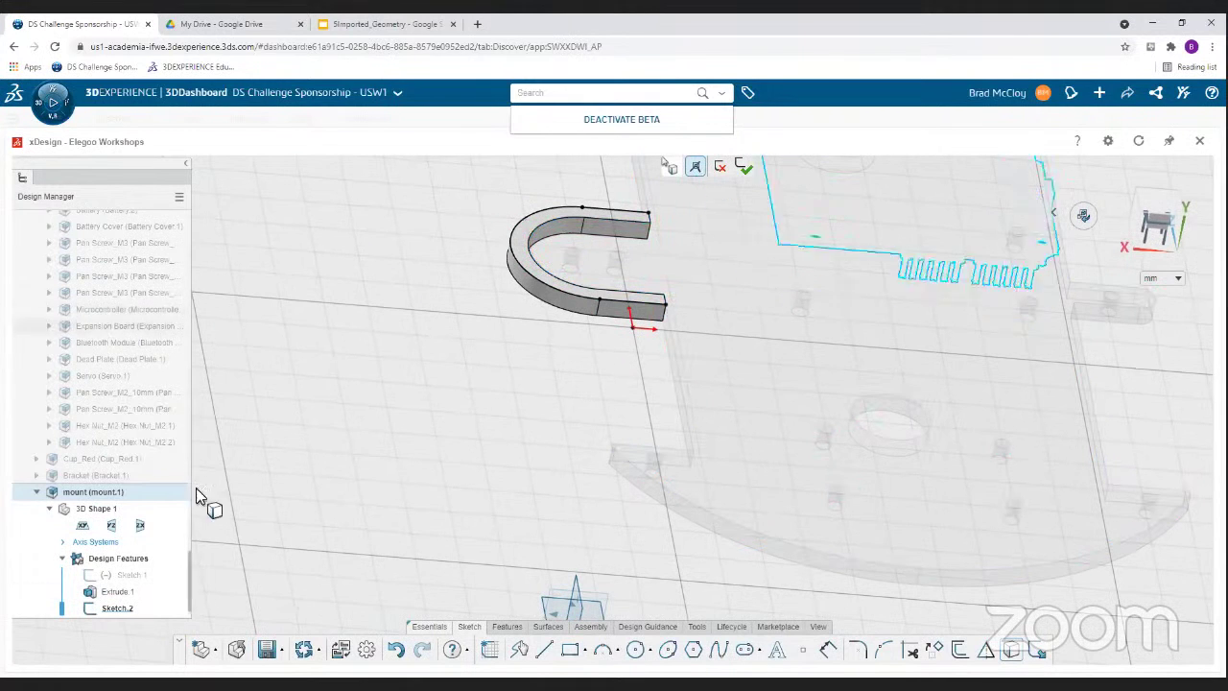
left_click(543, 651)
left_click(649, 211)
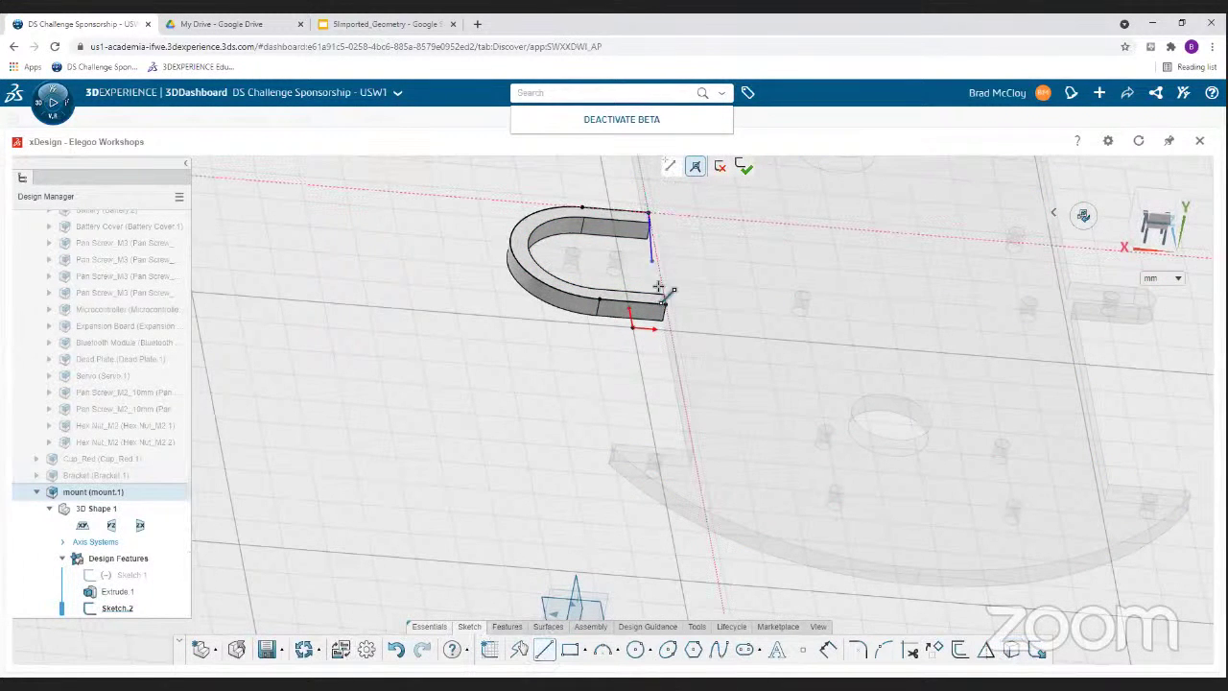
left_click(667, 305)
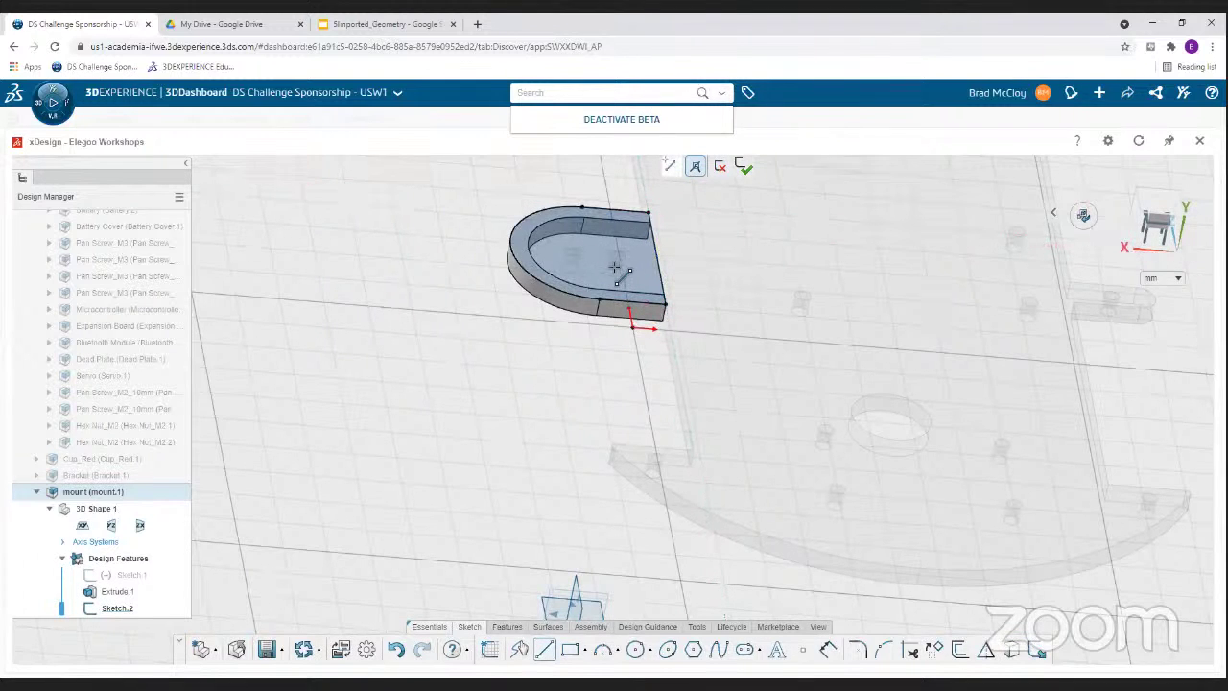
- Convert the edges of the two small tab holes inside the closed outline into sketch circles
mouse_move(548, 416)
middle_mouse_down()
mouse_move(541, 439)
mouse_move(544, 241)
middle_mouse_up()
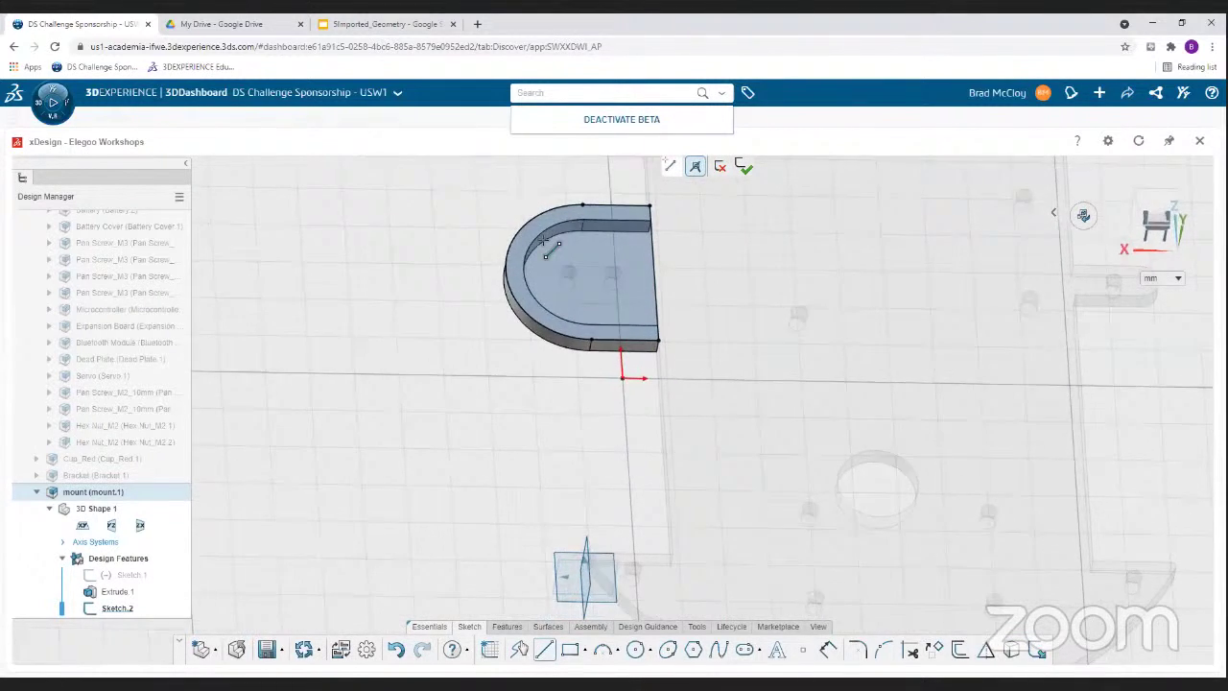
mouse_move(614, 324)
middle_mouse_down()
mouse_move(508, 466)
mouse_move(500, 460)
middle_mouse_up()
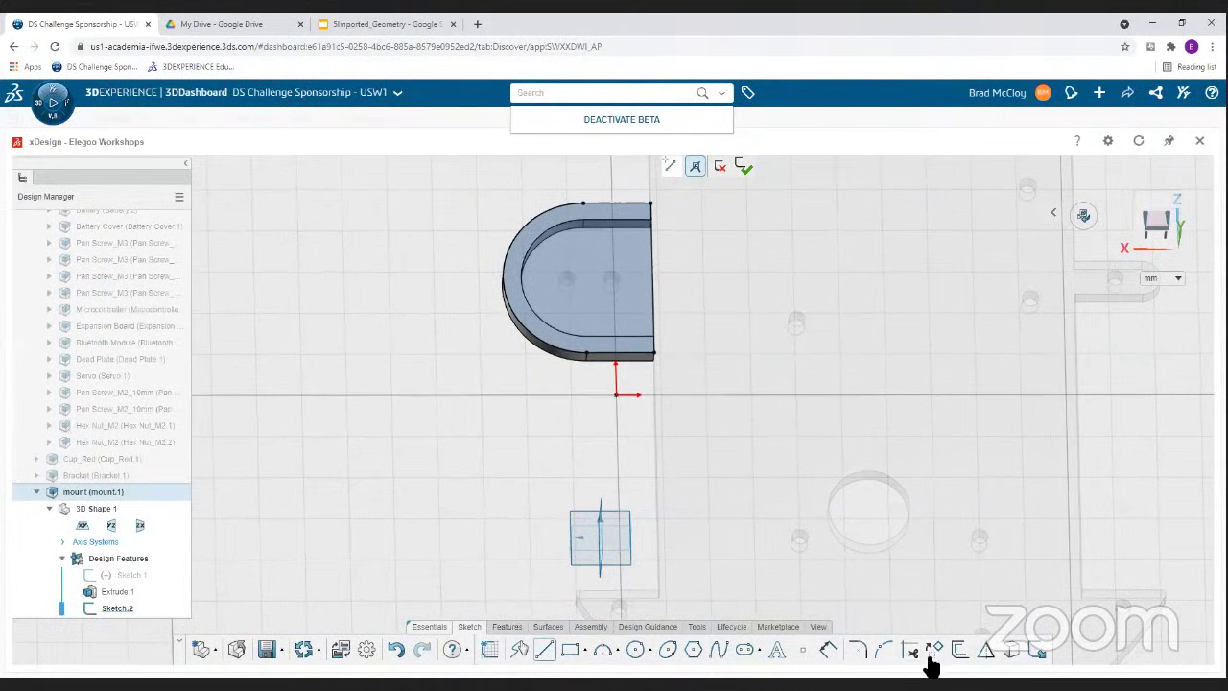
left_click(1010, 653)
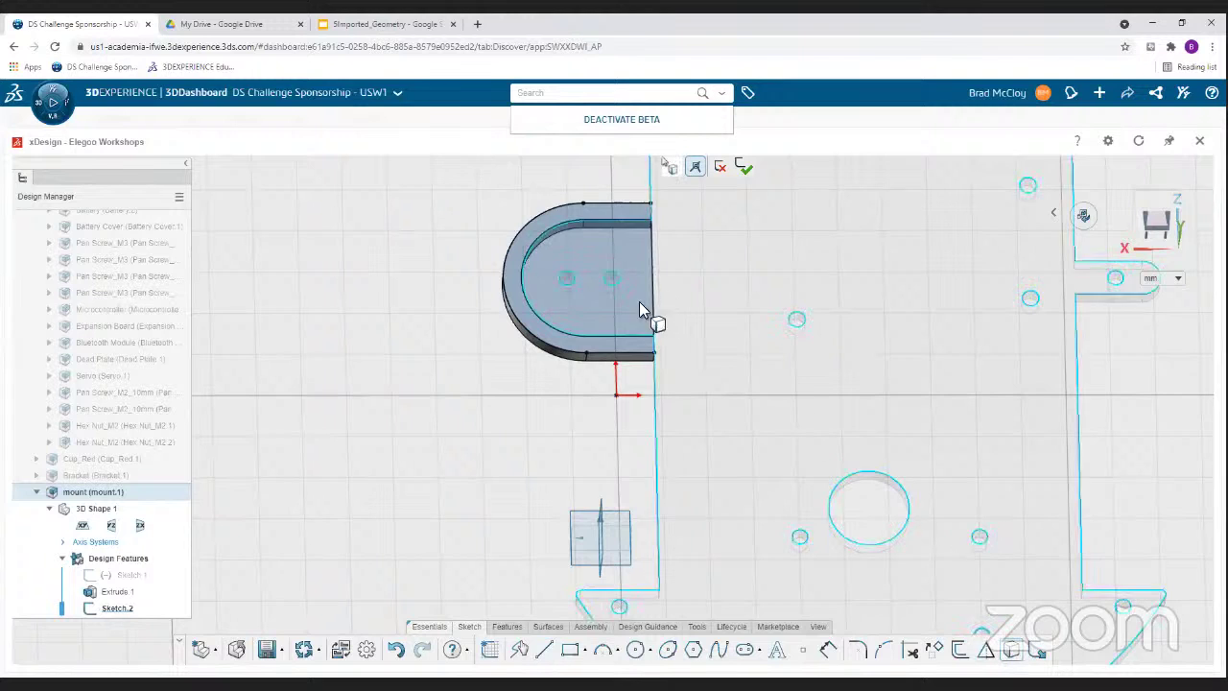
left_click(570, 279)
left_click(568, 278)
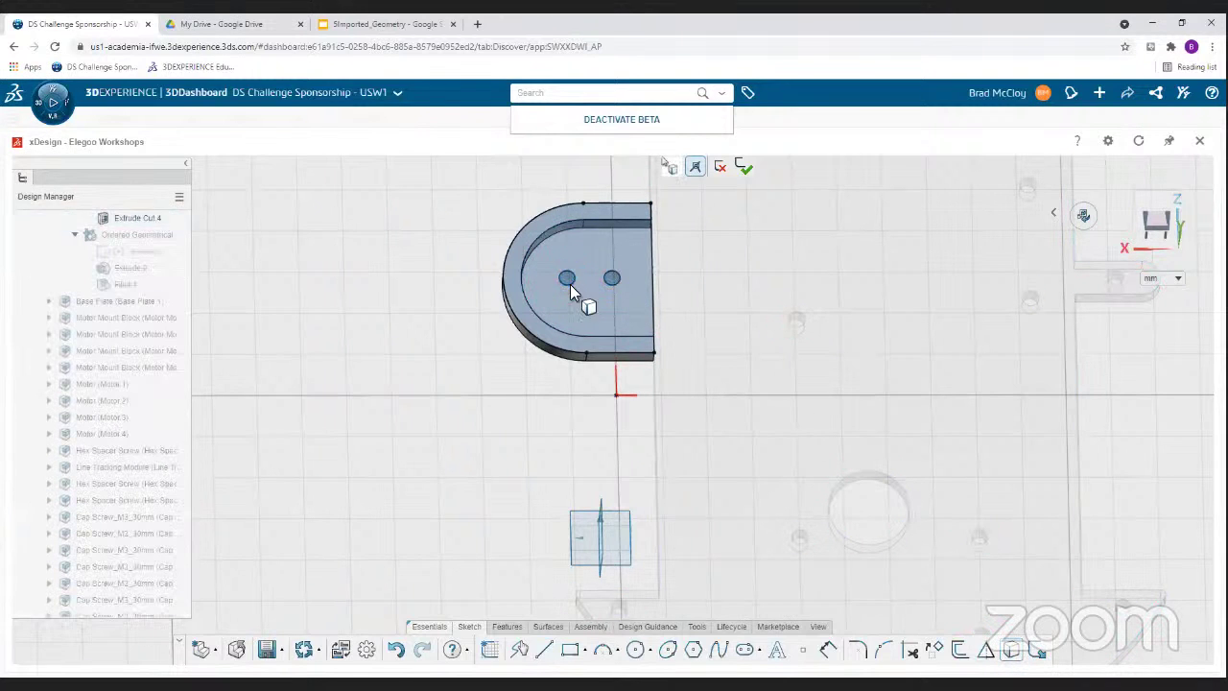
- Extrude the closed outline with its two holes 5 mm away from the plate, adding it to the mount body
middle_click_drag(463, 458, 477, 439)
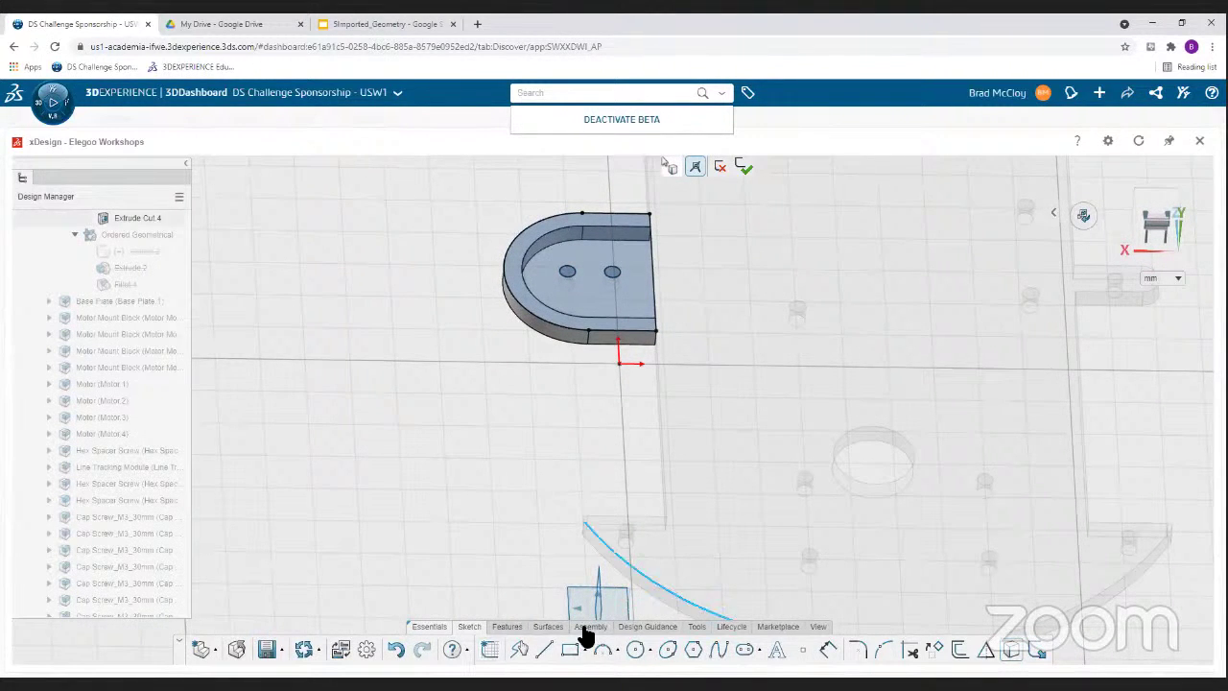
left_click(506, 634)
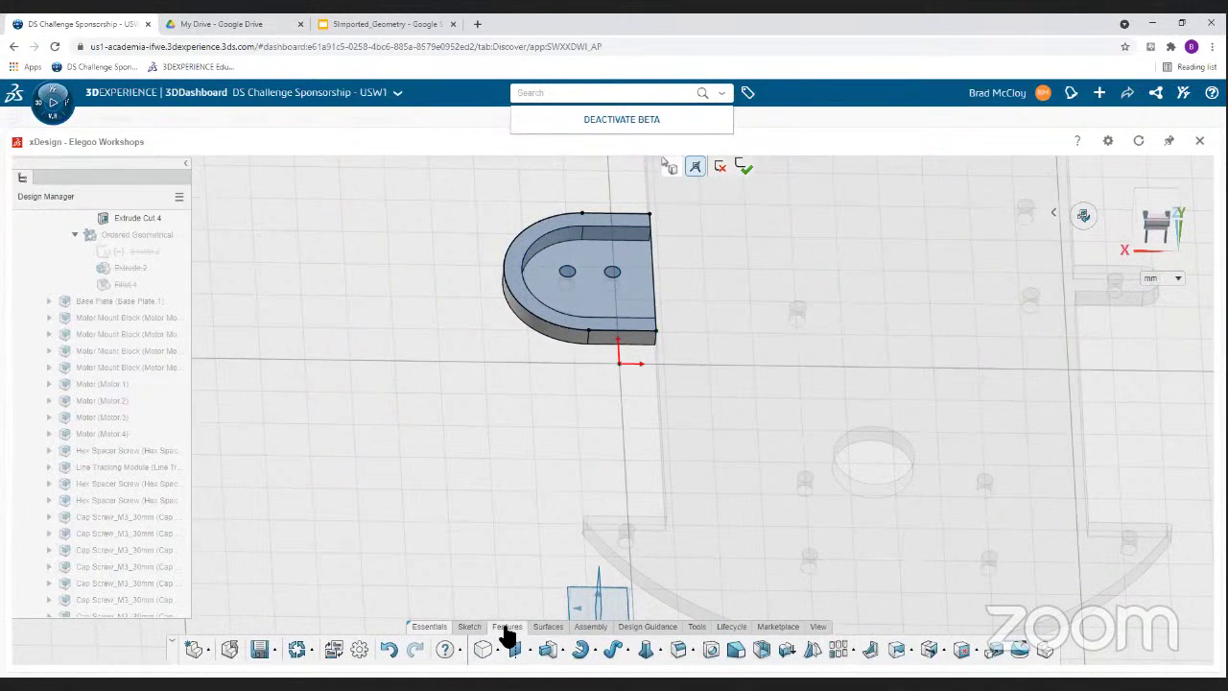
left_click(547, 654)
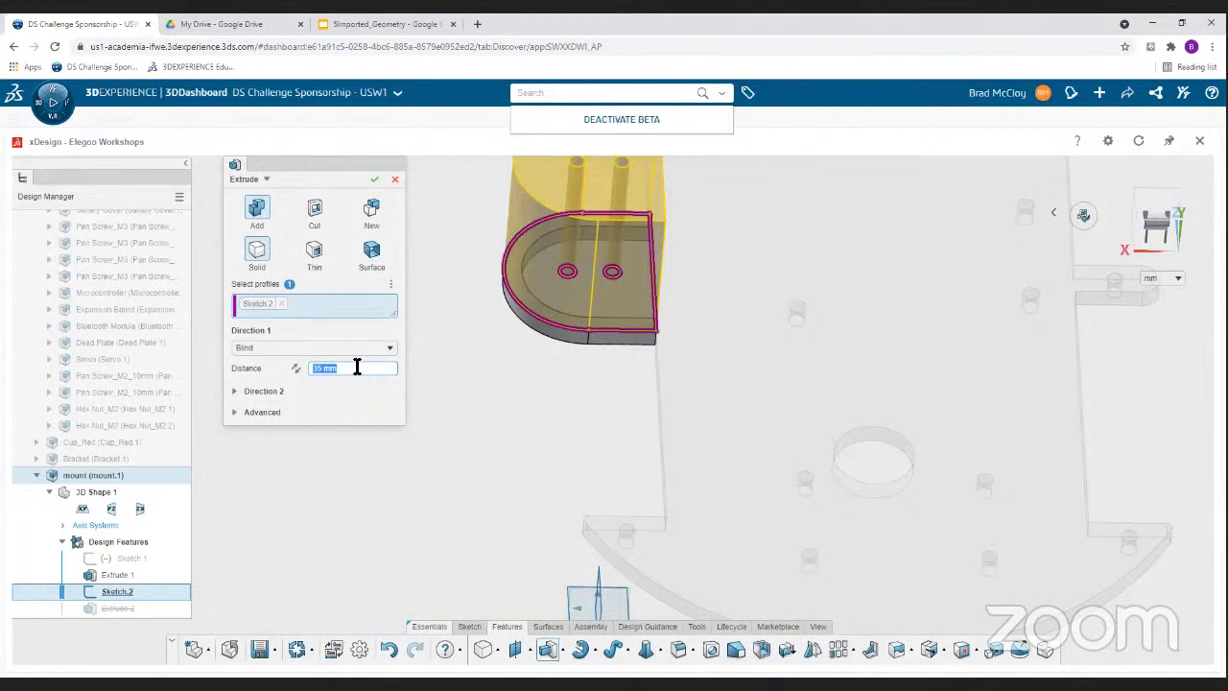
key("BackSpace")
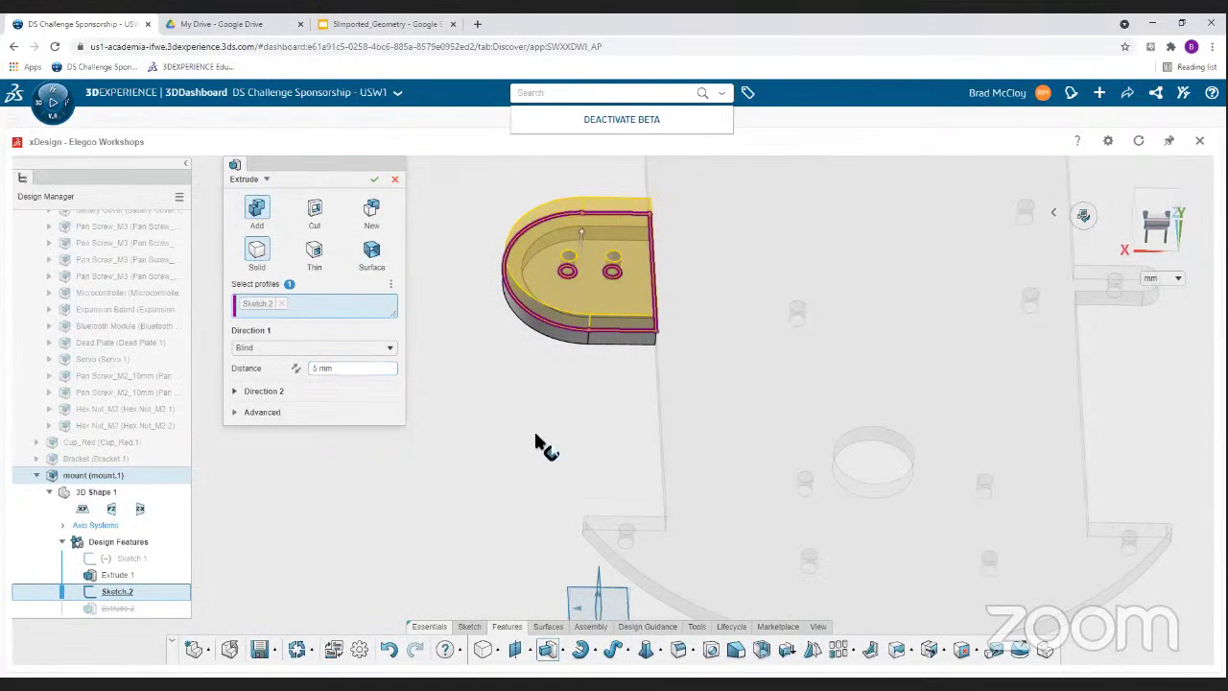
middle_click_drag(546, 447, 393, 350)
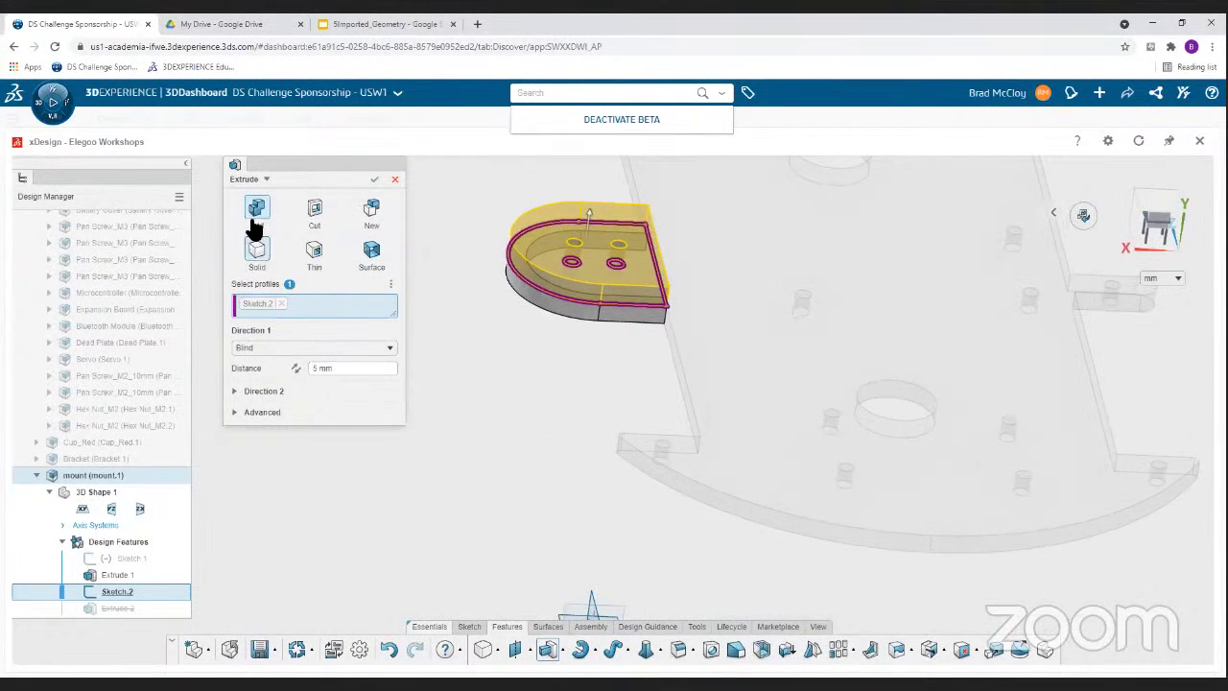
left_click(374, 180)
- Try to color all the design features of the mount red
middle_click_drag(501, 333, 543, 391)
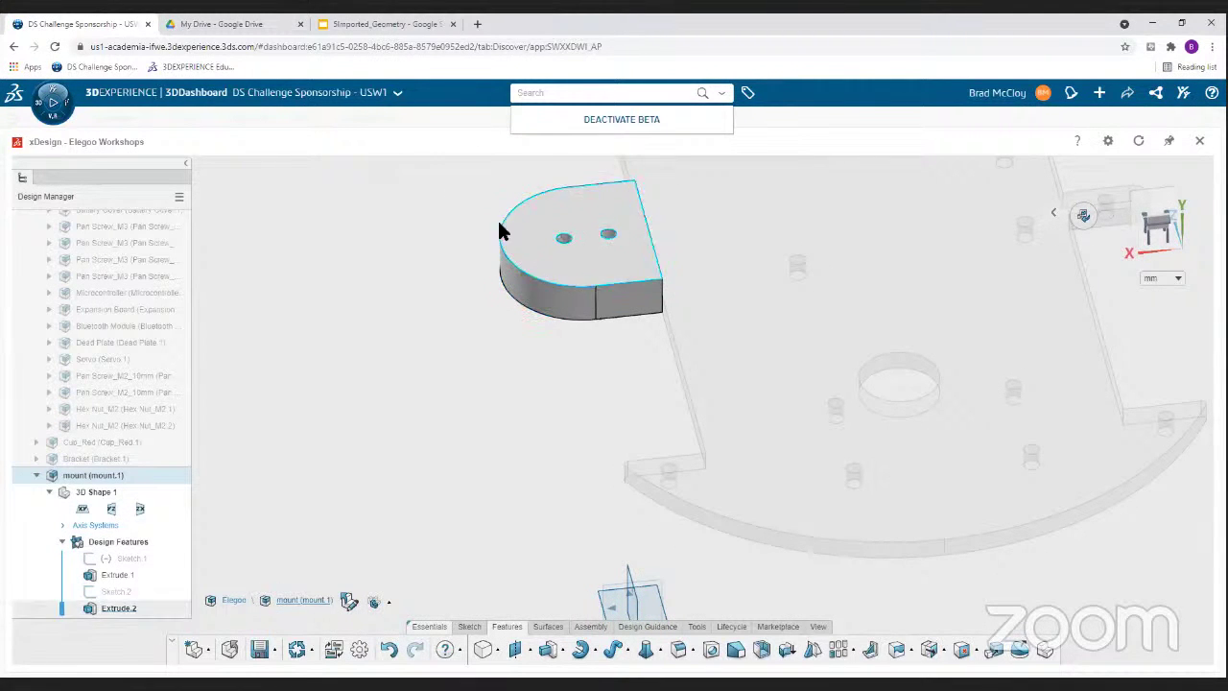
middle_click_drag(563, 356, 566, 326)
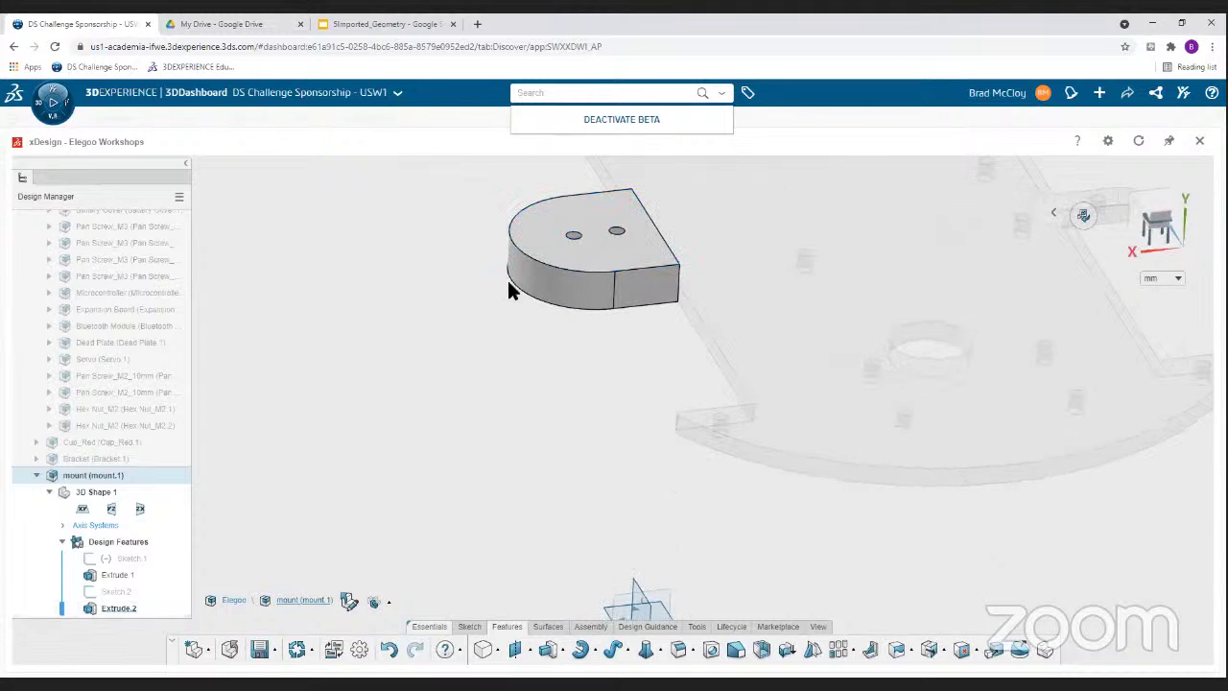
middle_click_drag(538, 370, 561, 377)
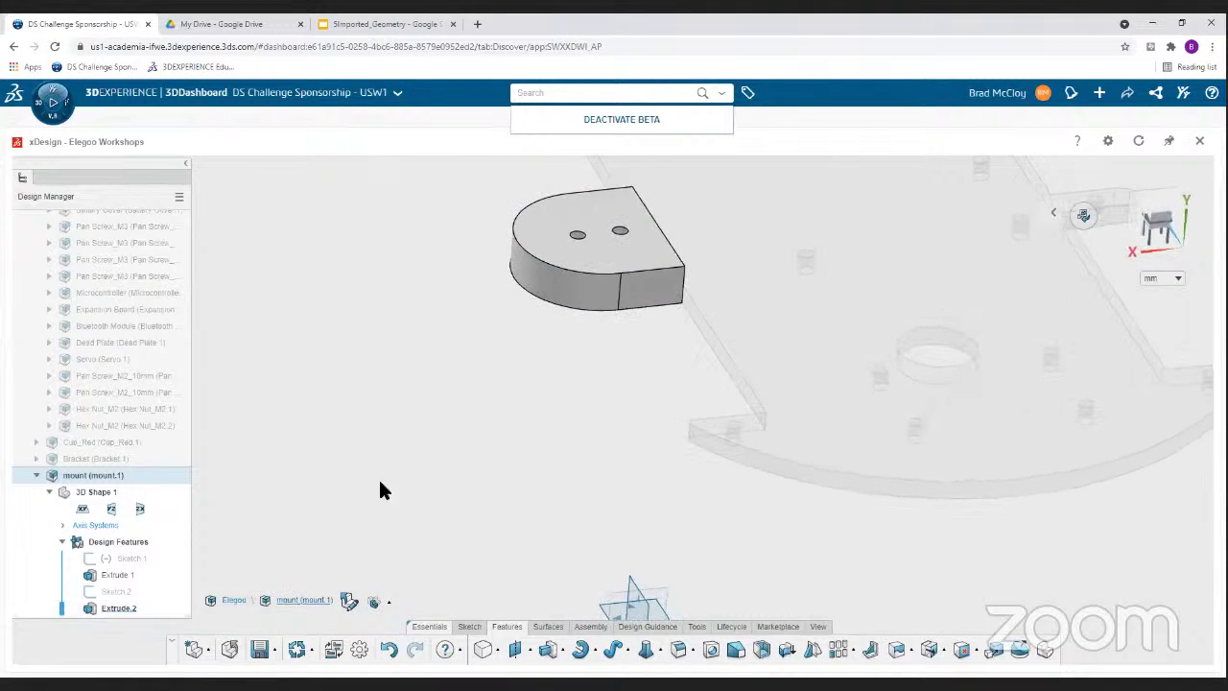
left_click(112, 477)
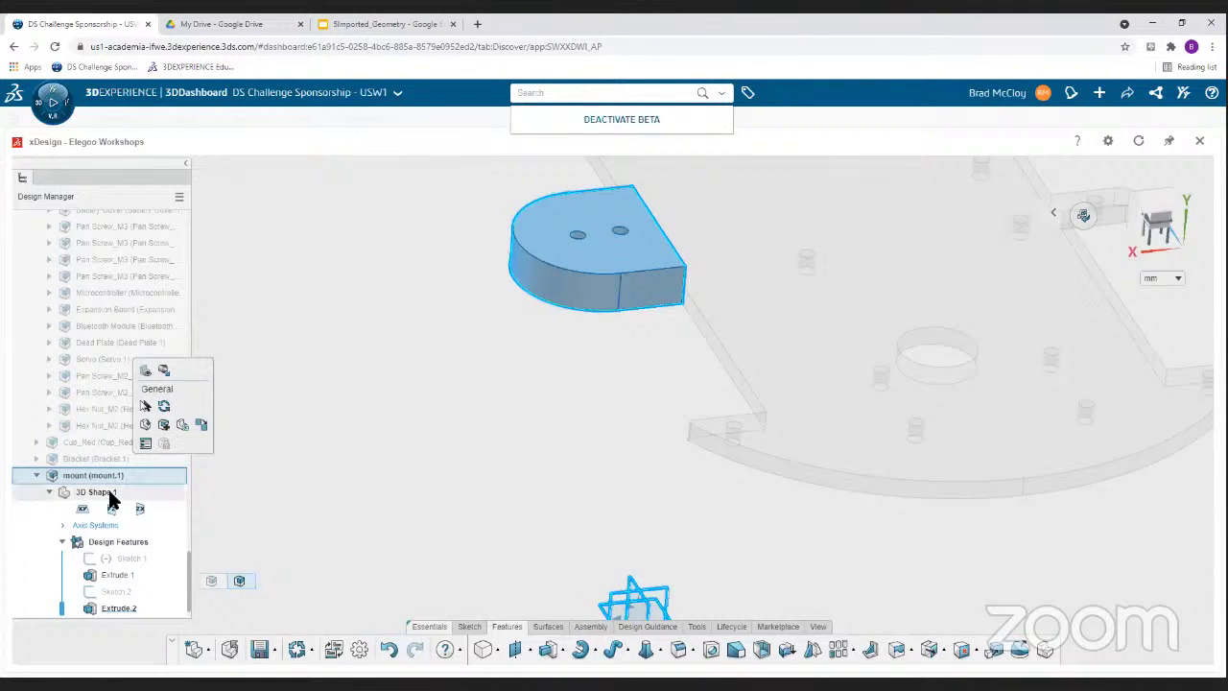
left_click(109, 493)
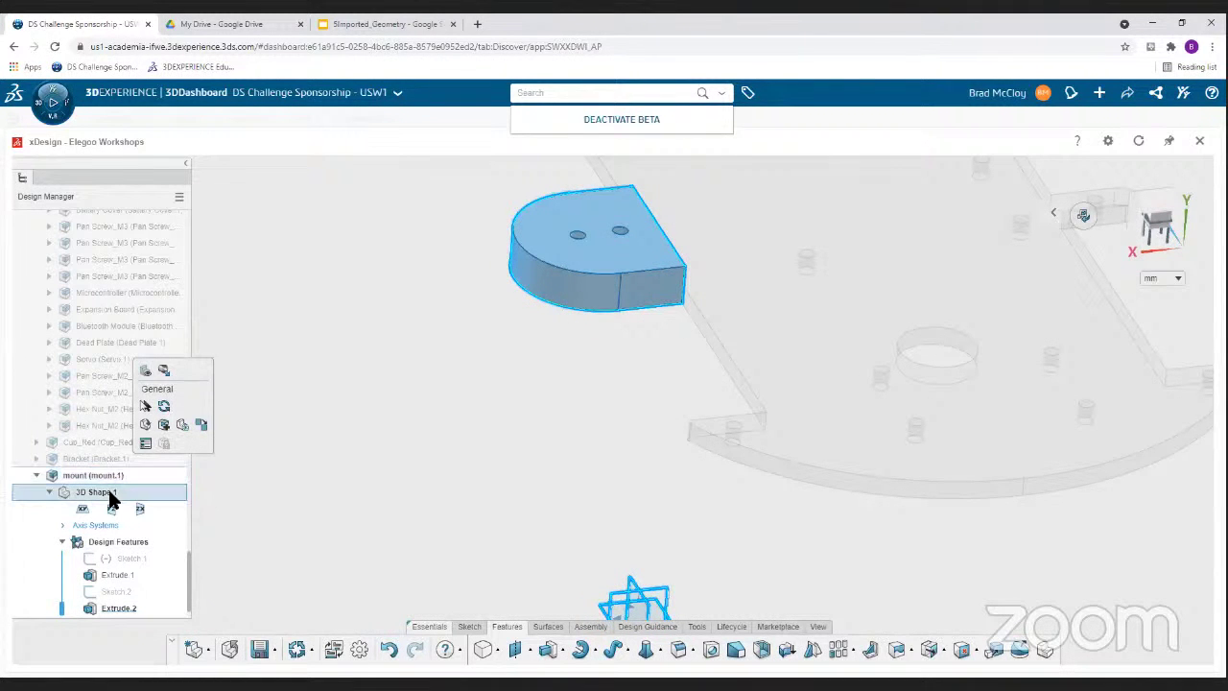
left_click(112, 541)
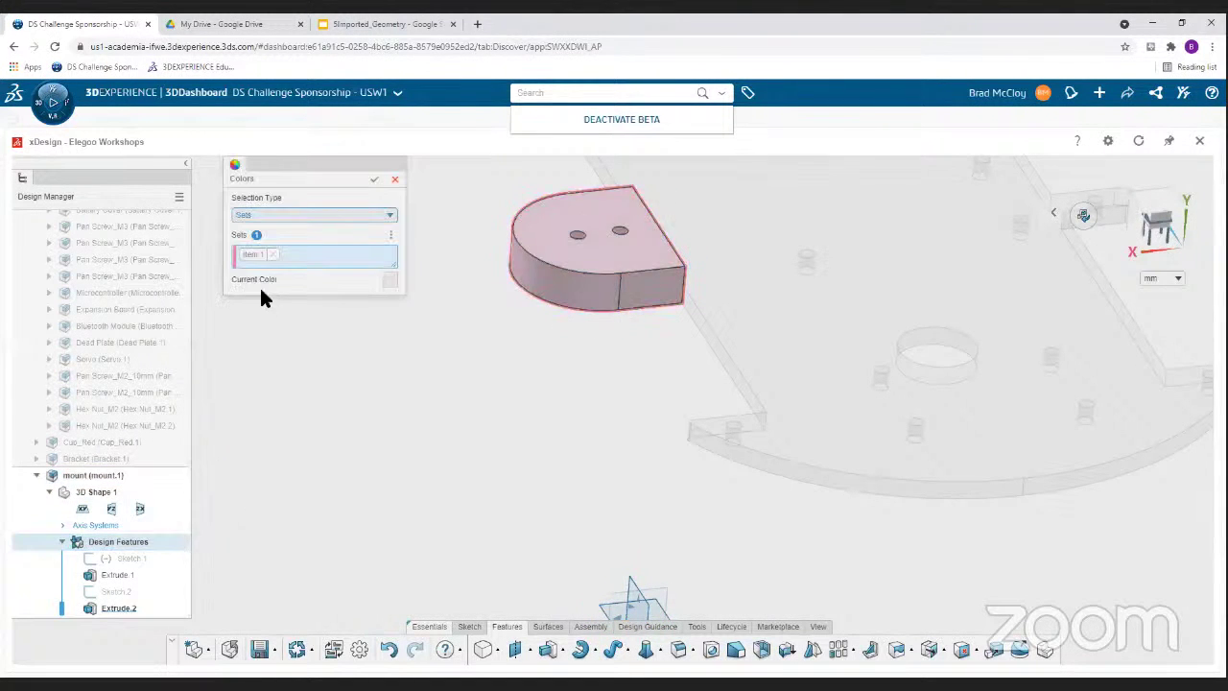
left_click(392, 280)
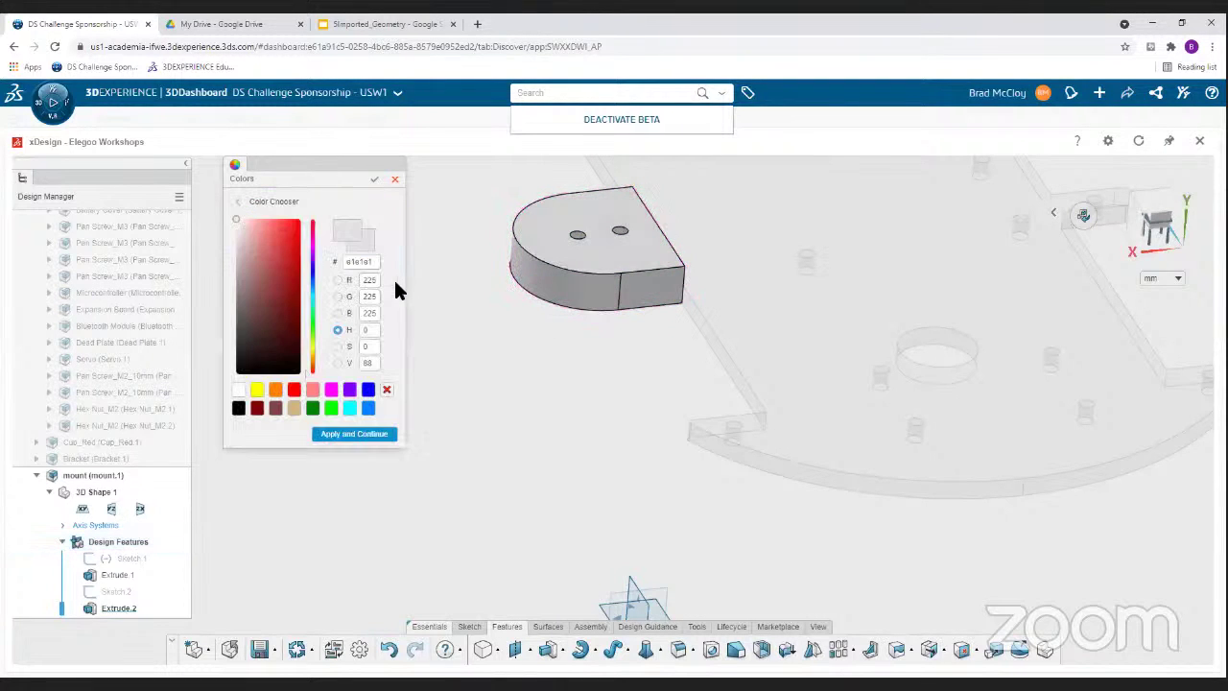
left_click(296, 391)
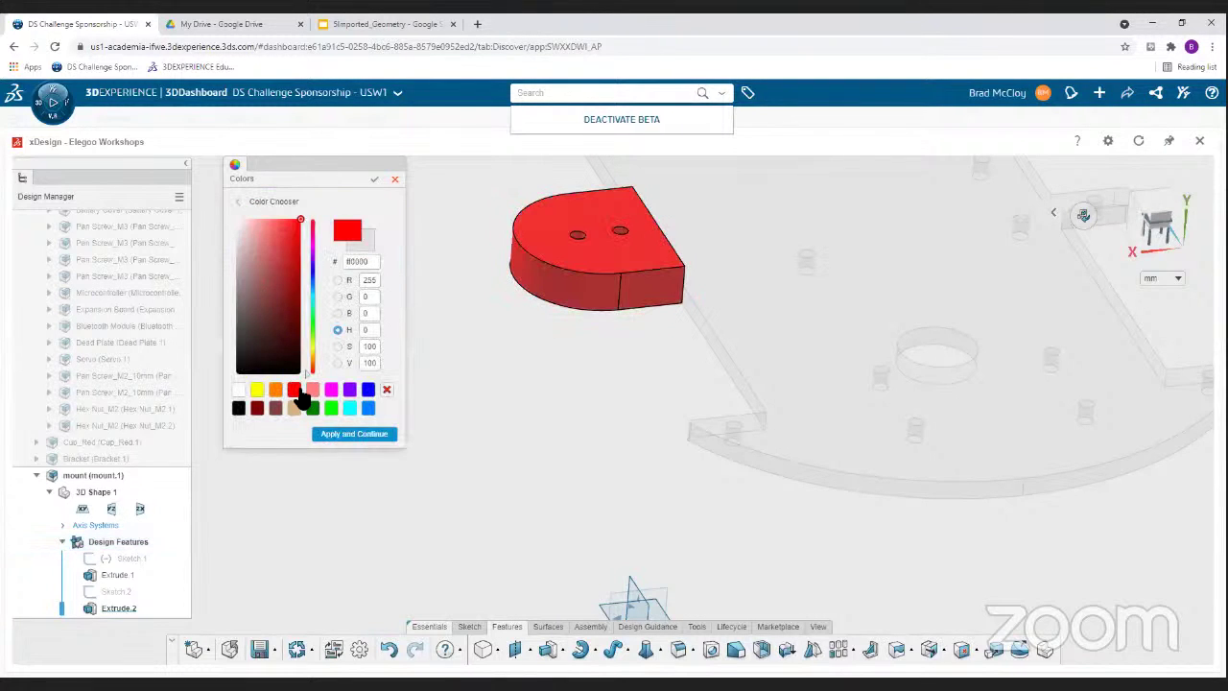
left_click(354, 434)
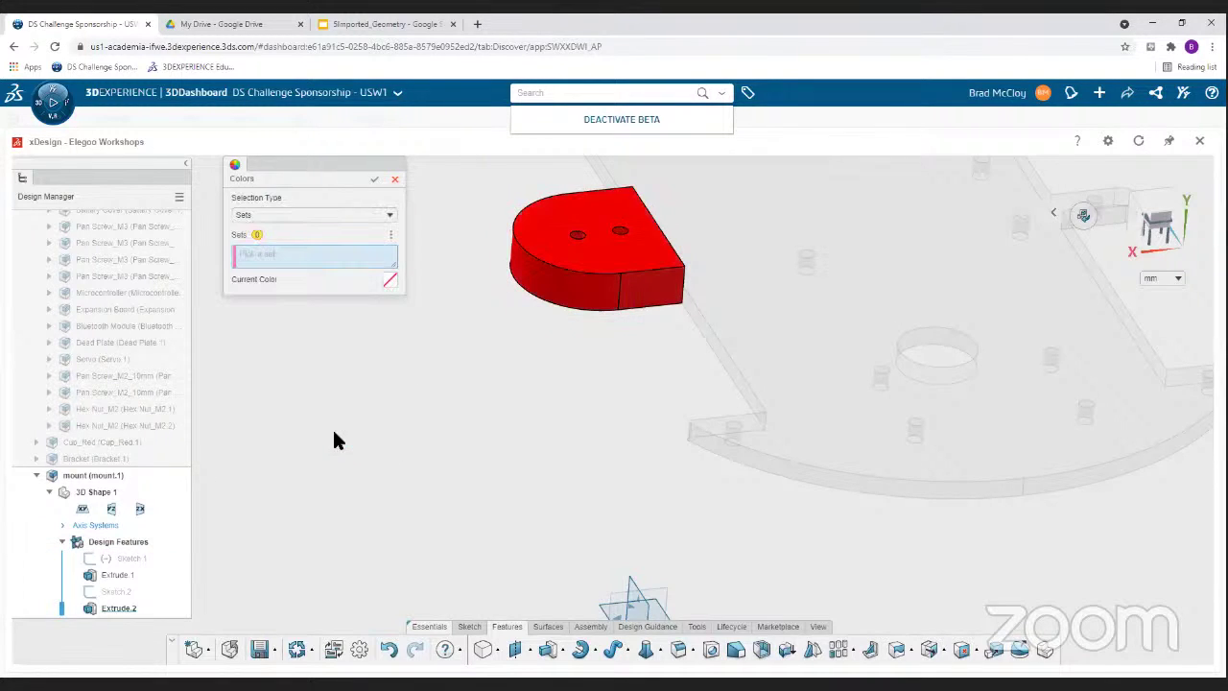
left_click(393, 179)
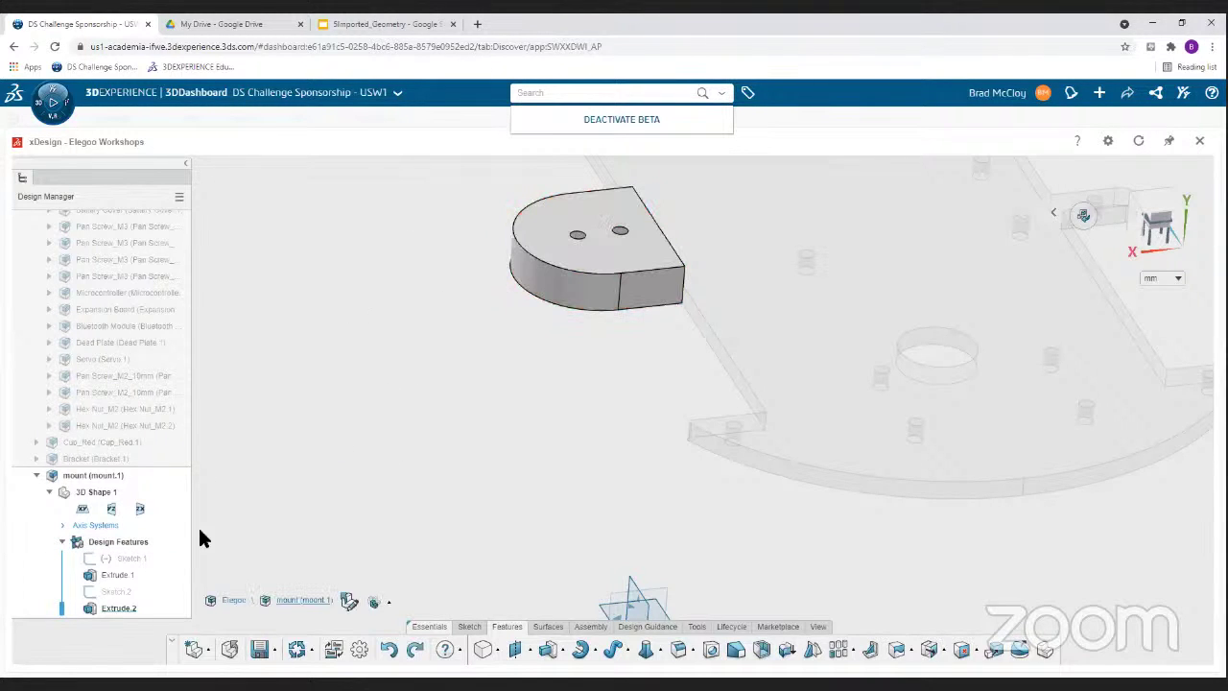
- Save the Elegoo assembly together with the new mount component
middle_click_drag(428, 487, 456, 453)
middle_click_drag(473, 462, 413, 436)
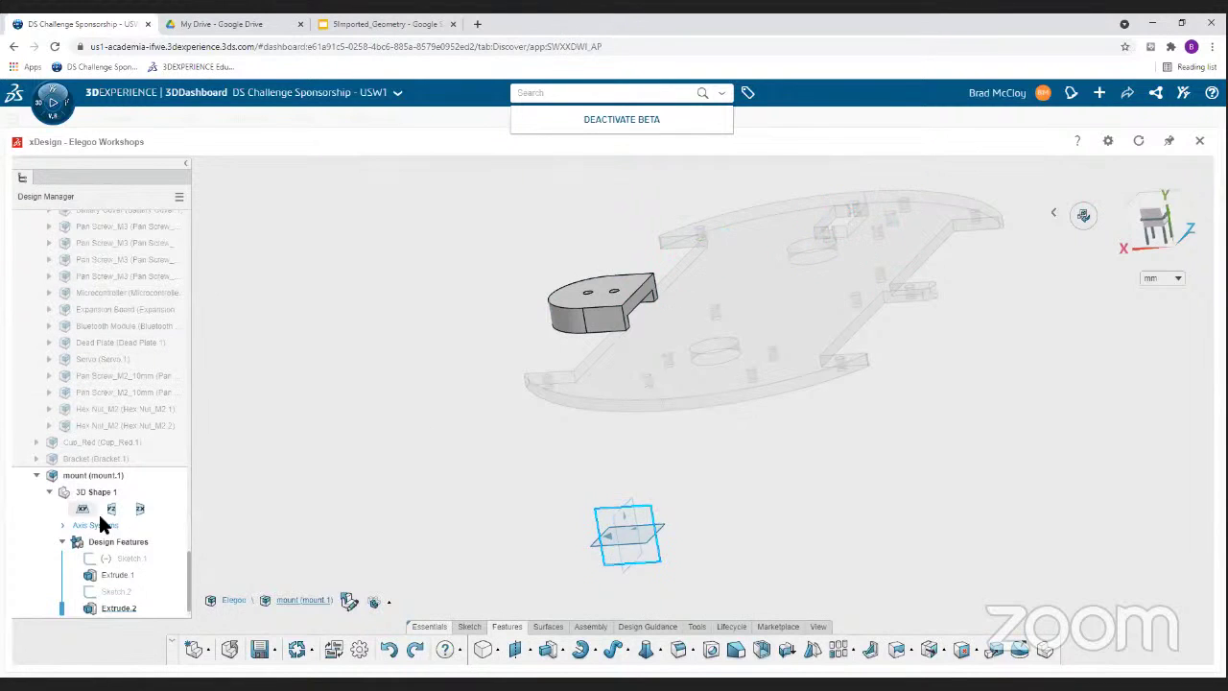
middle_click_drag(376, 397, 455, 401)
scroll(472, 388, "down", 4)
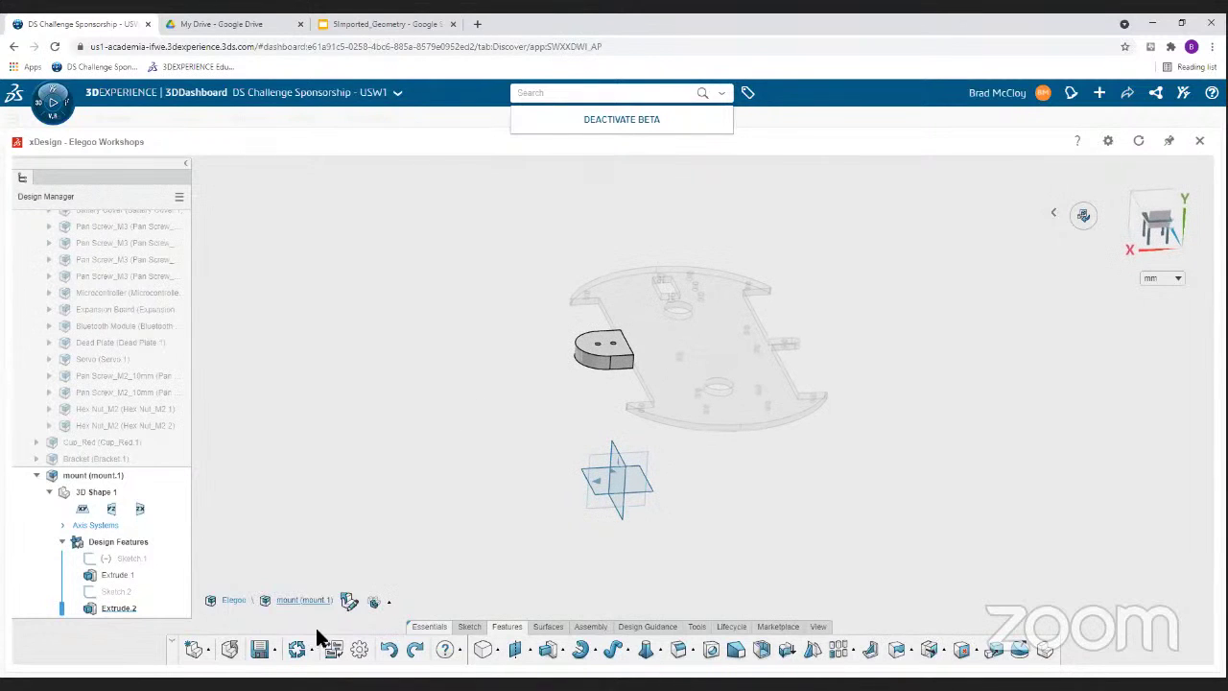
left_click(260, 652)
left_click(1081, 210)
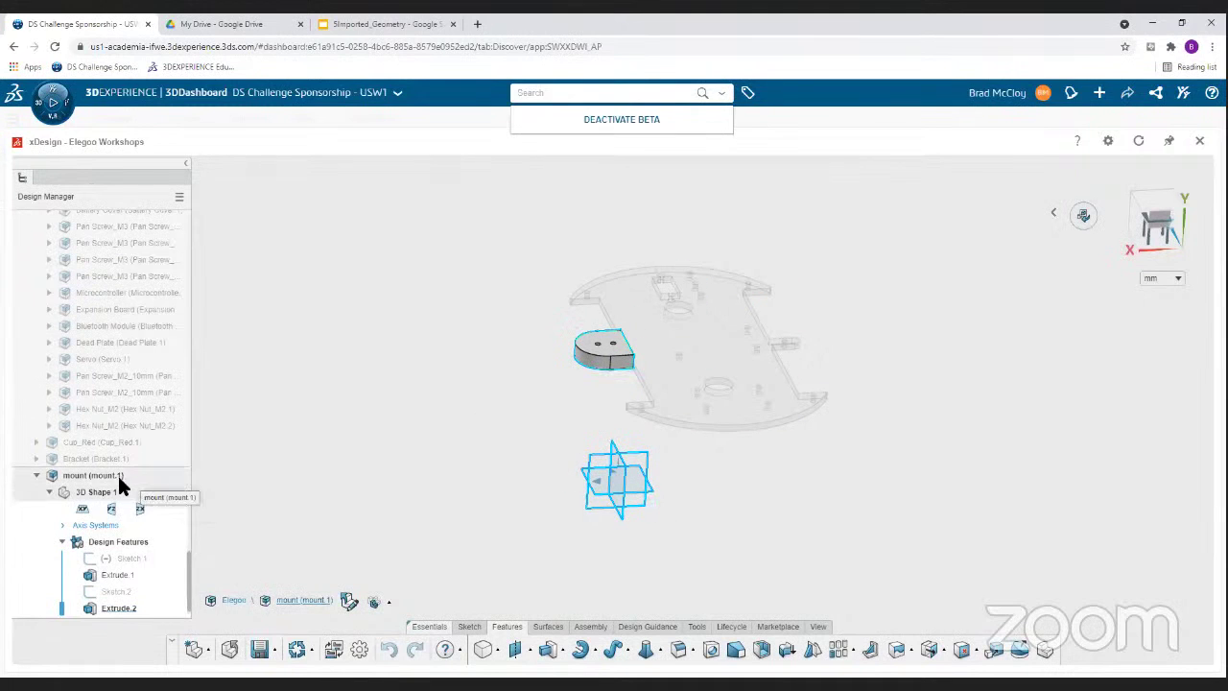
- Start an export of the mount component with a file on disk as the destination
scroll(87, 538, "down", 1)
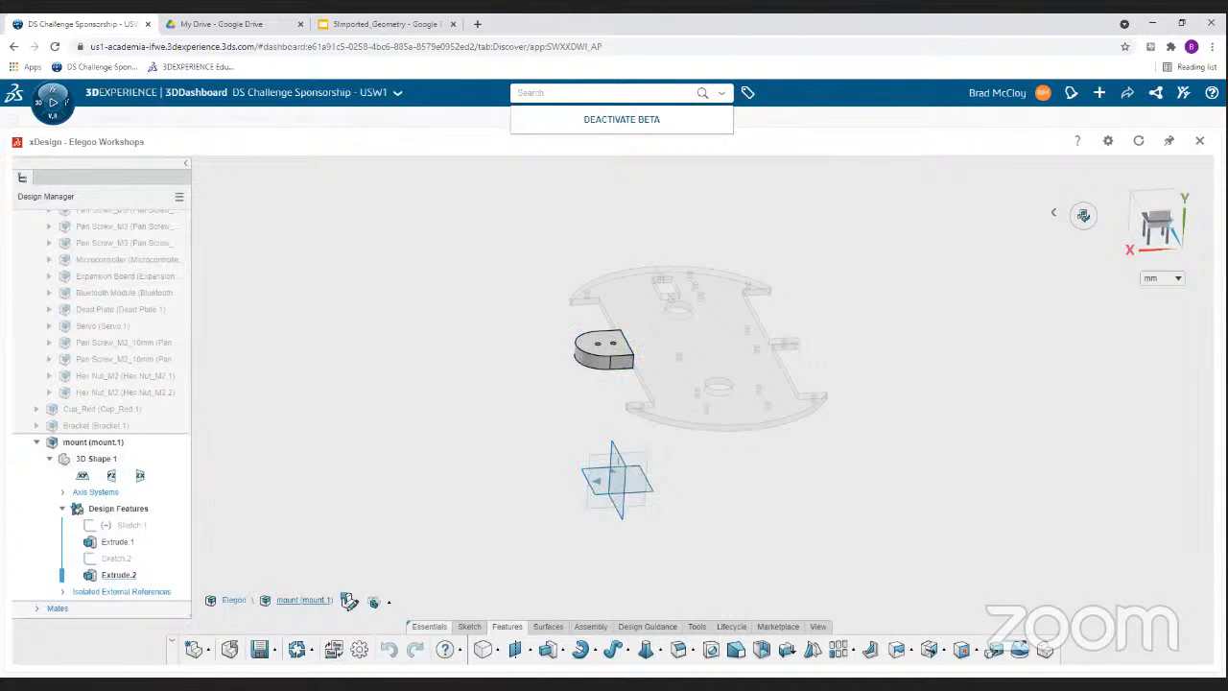
left_click(276, 655)
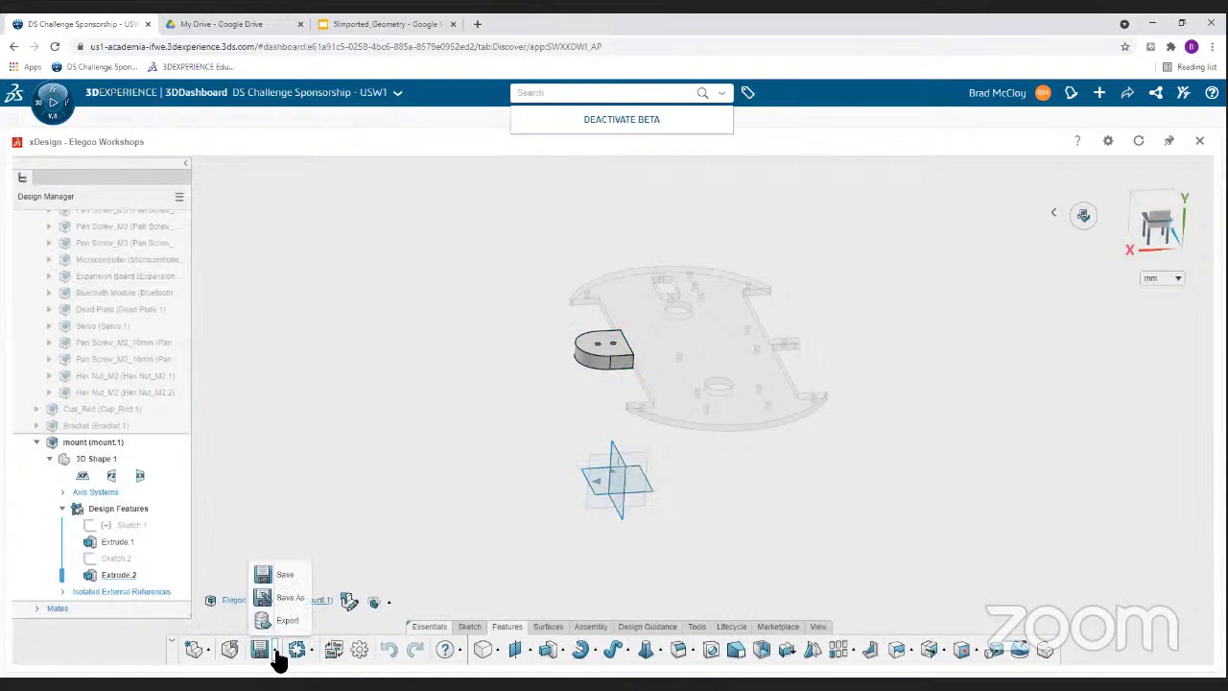
left_click(277, 627)
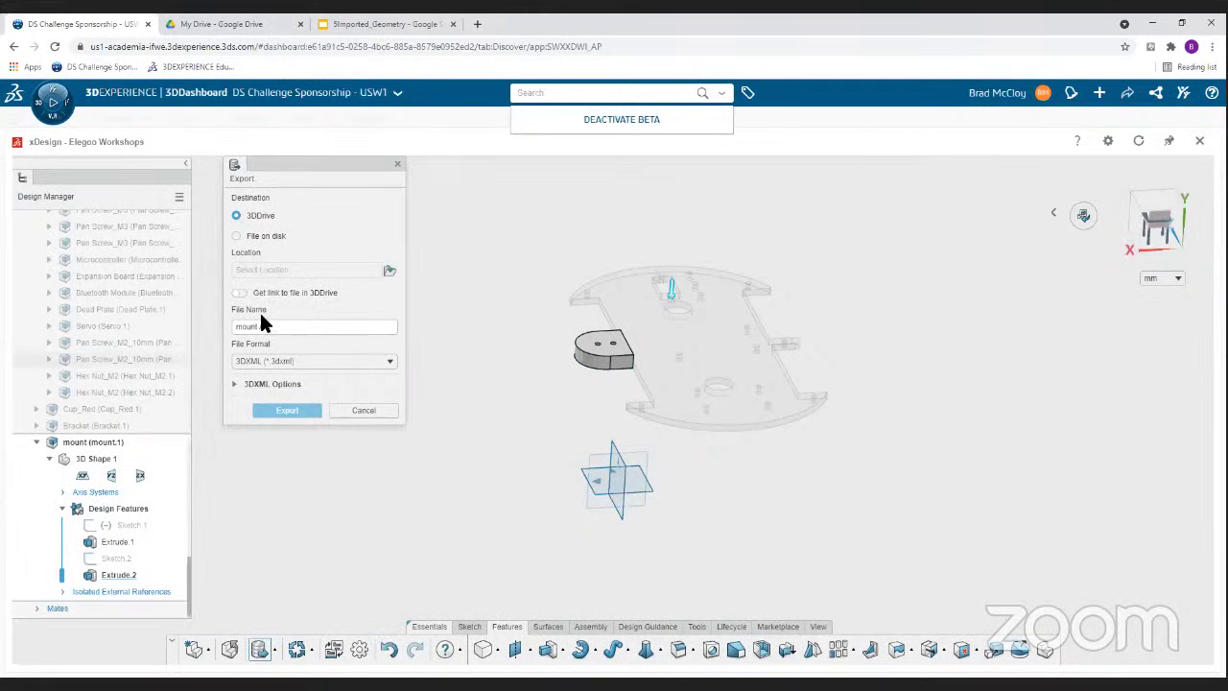
left_click(252, 238)
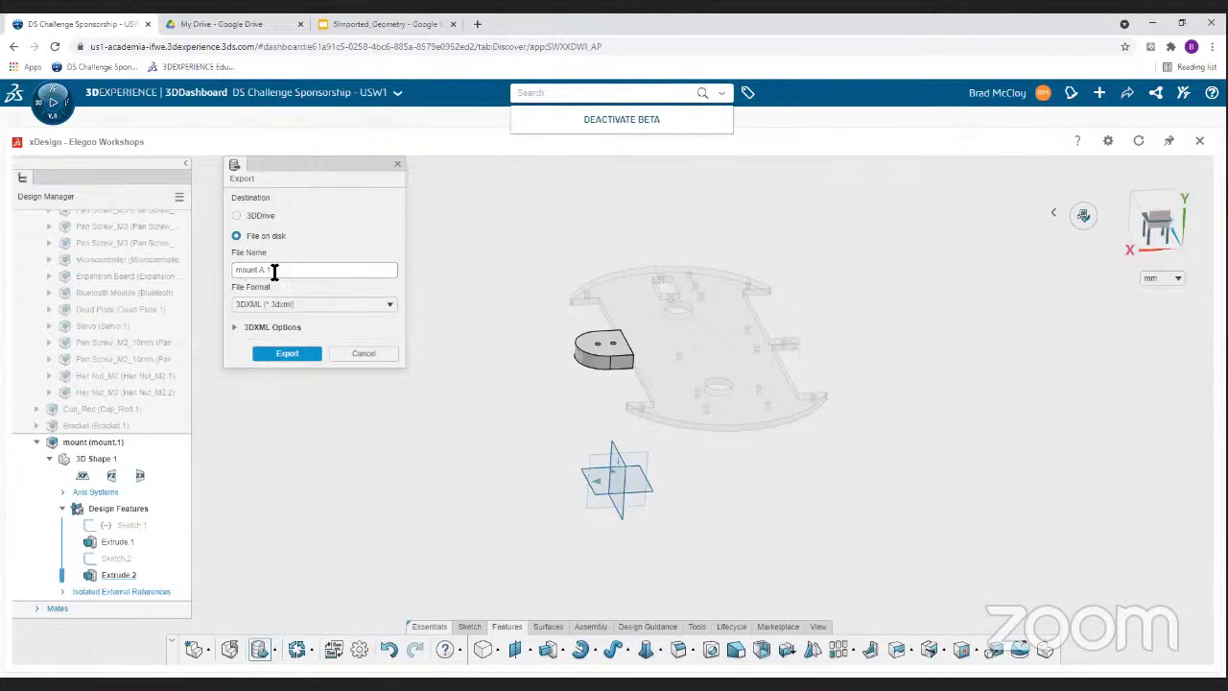
- Export the mount in STL format under the file name mount A.1 and open the downloaded file
left_click(273, 304)
left_click(268, 309)
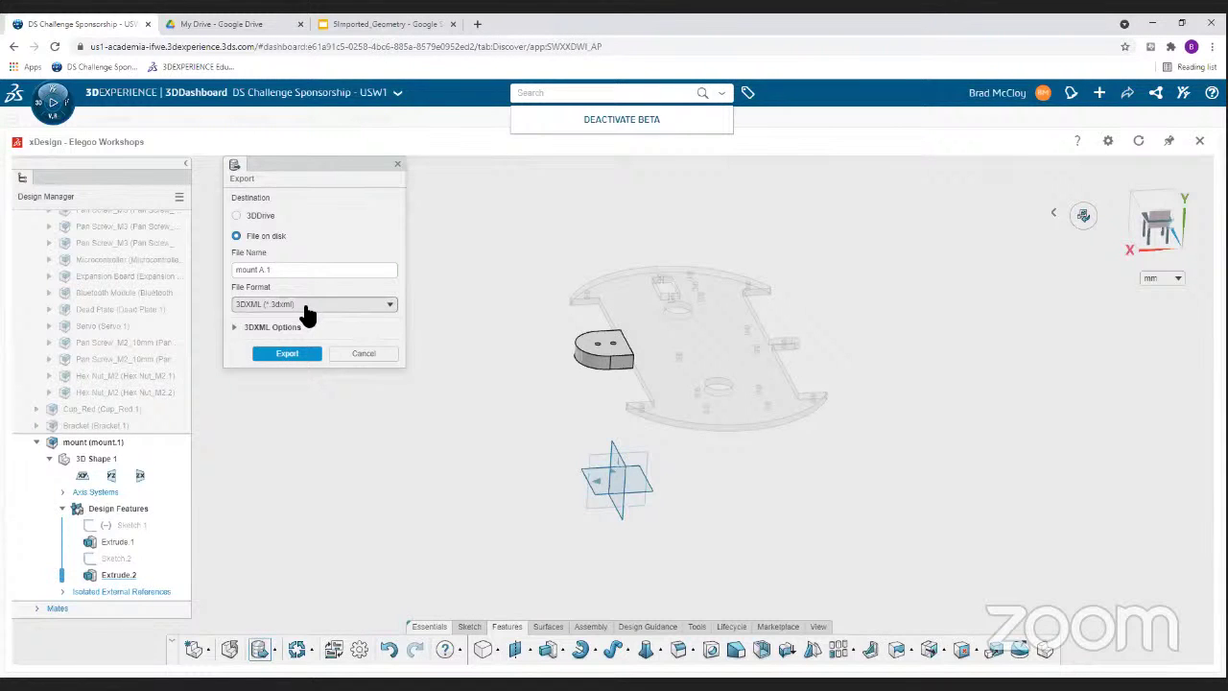
left_click(307, 305)
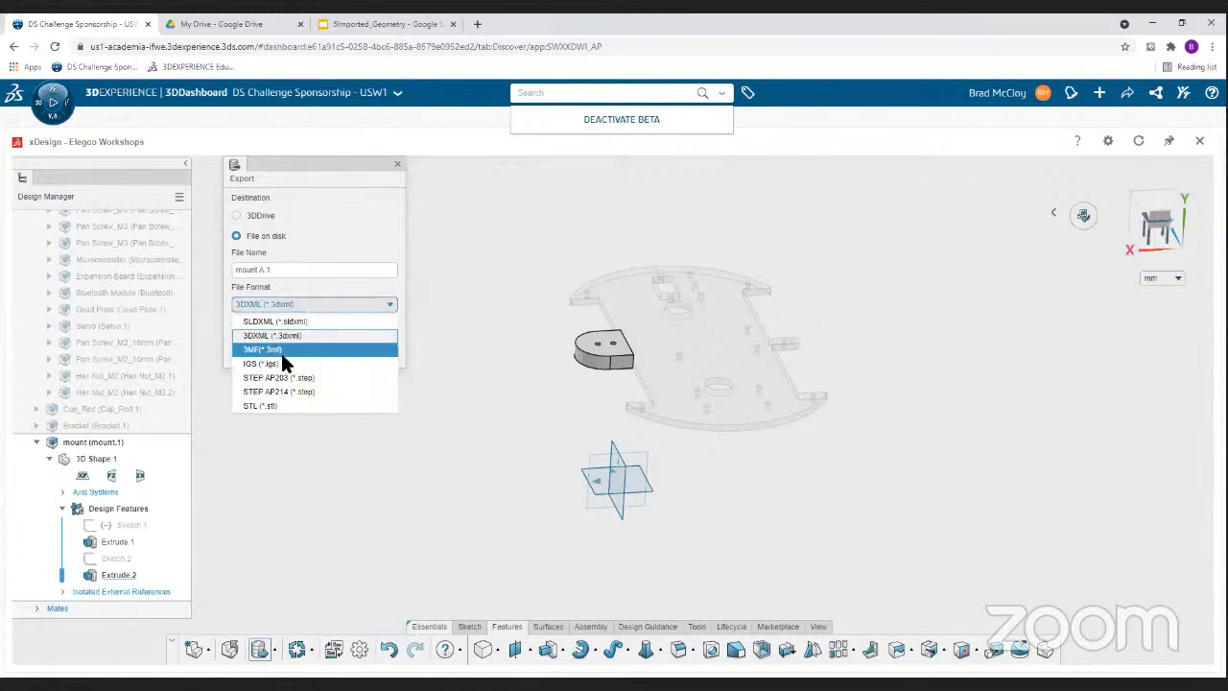
left_click(261, 406)
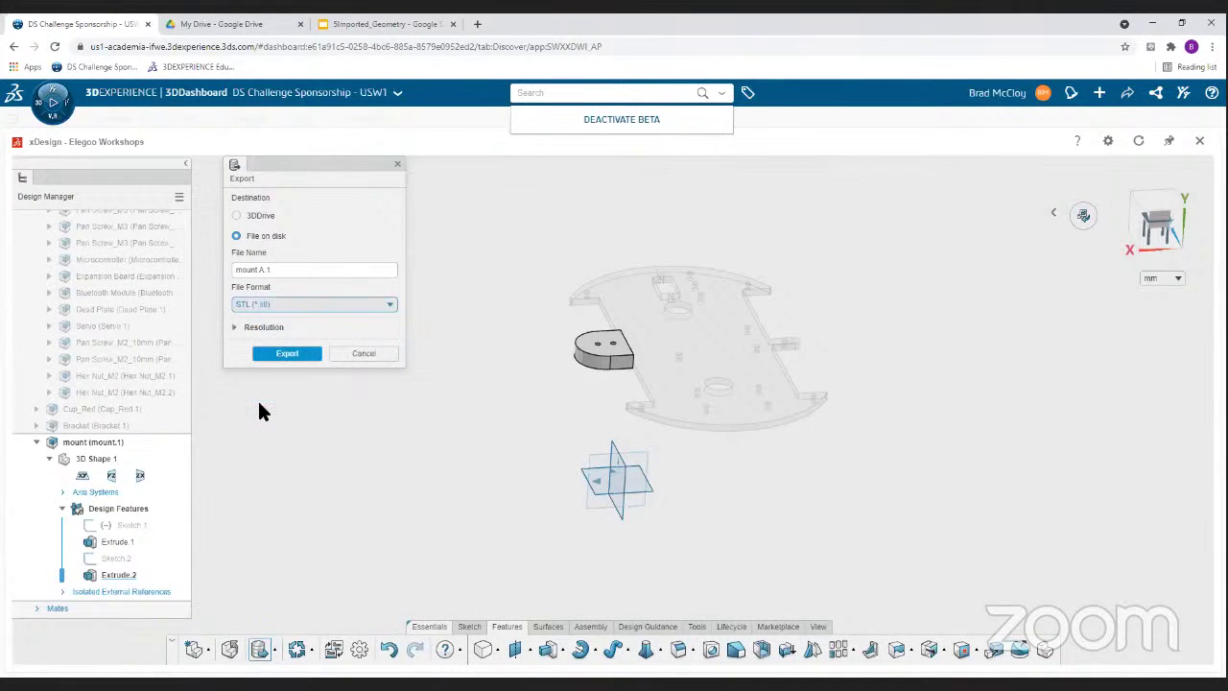
left_click(234, 327)
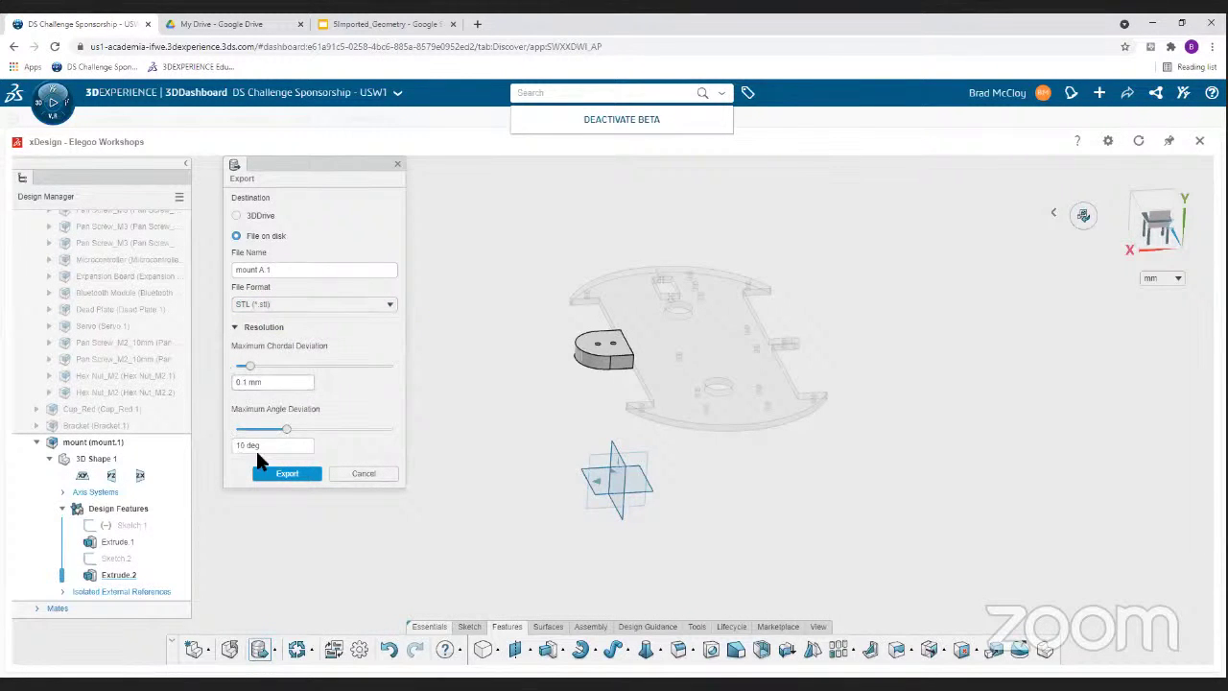
left_click(234, 327)
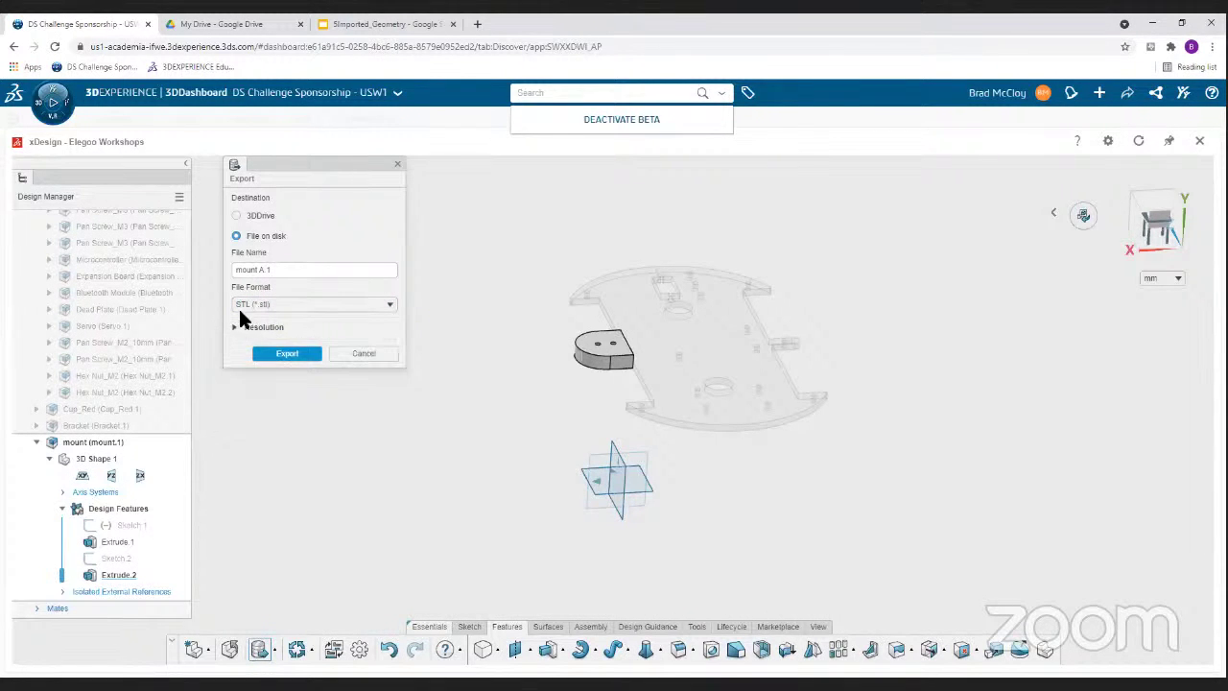
left_click(276, 353)
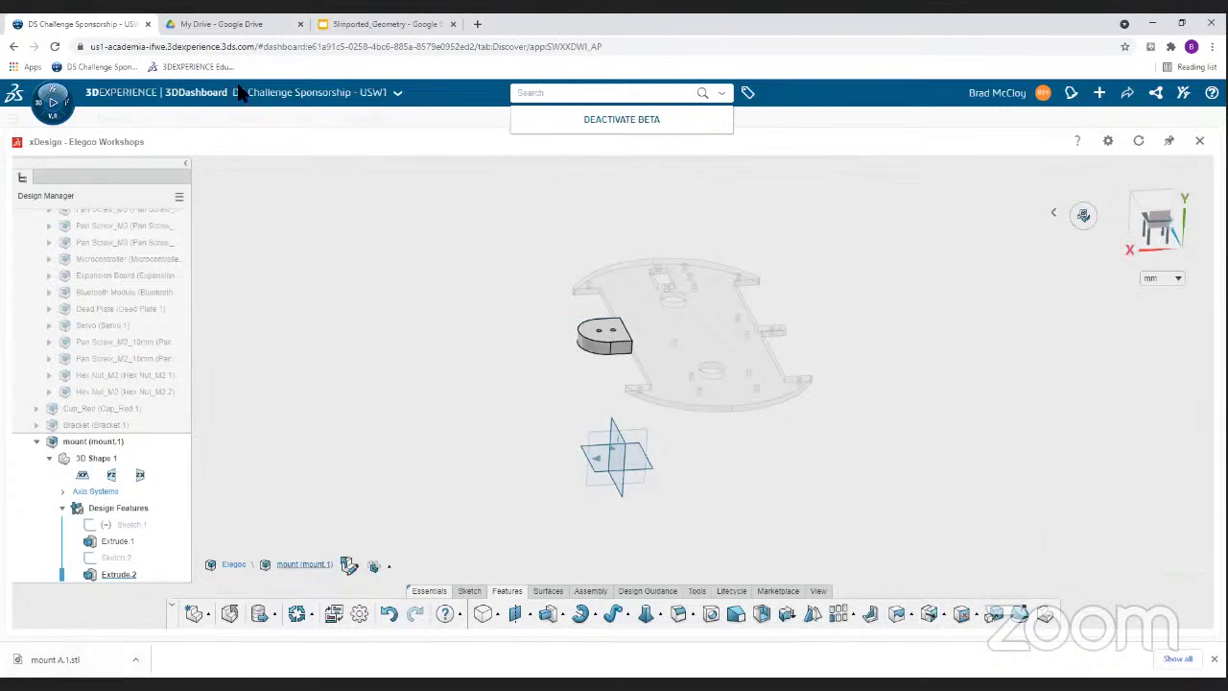
left_click(46, 662)
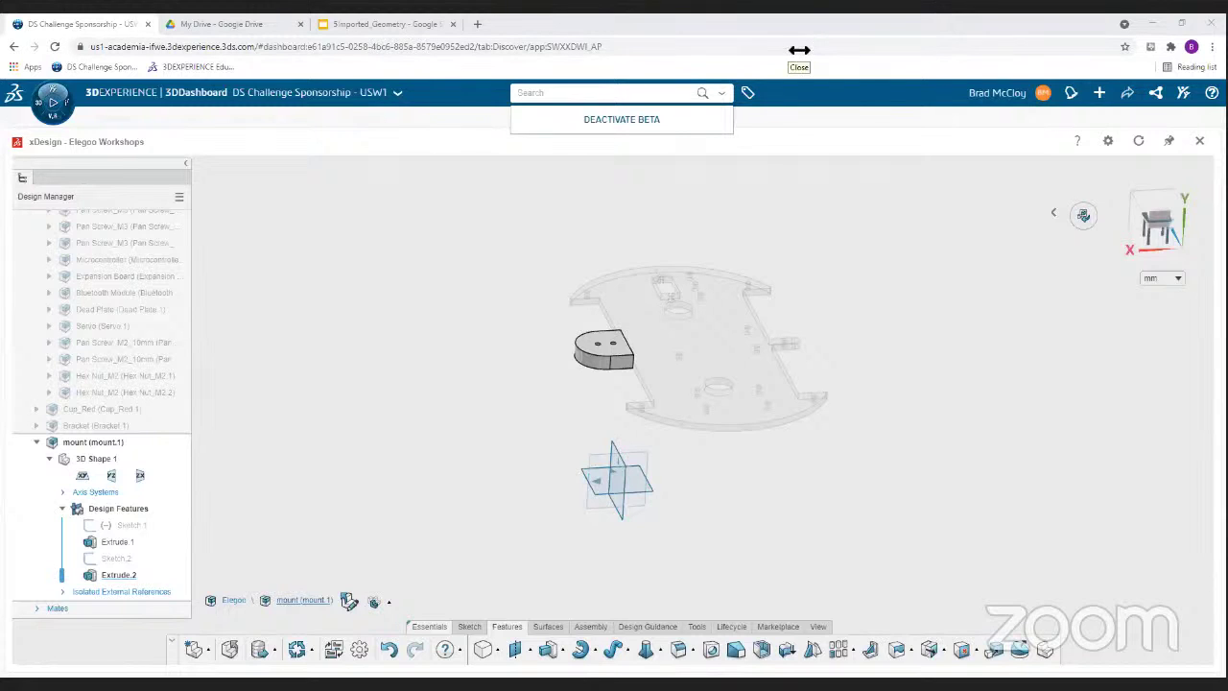
- Bring the hidden car, cup and floor components back into view around the mount
middle_click_drag(650, 317, 541, 365)
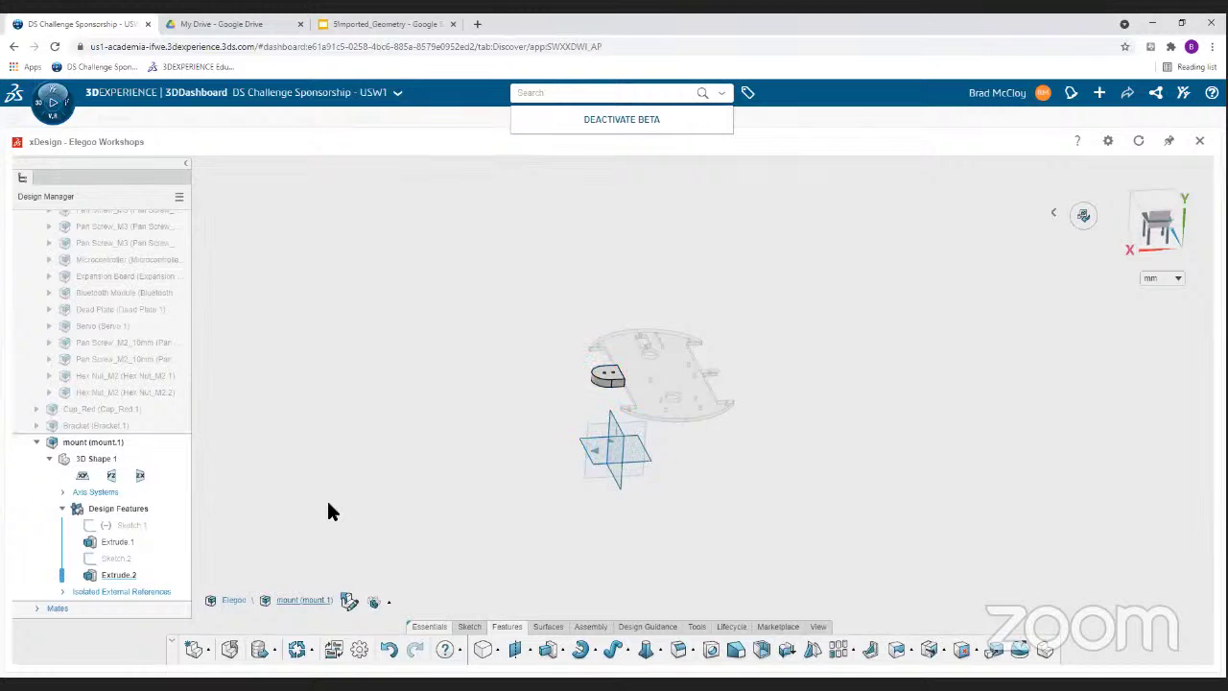
left_click(1081, 214)
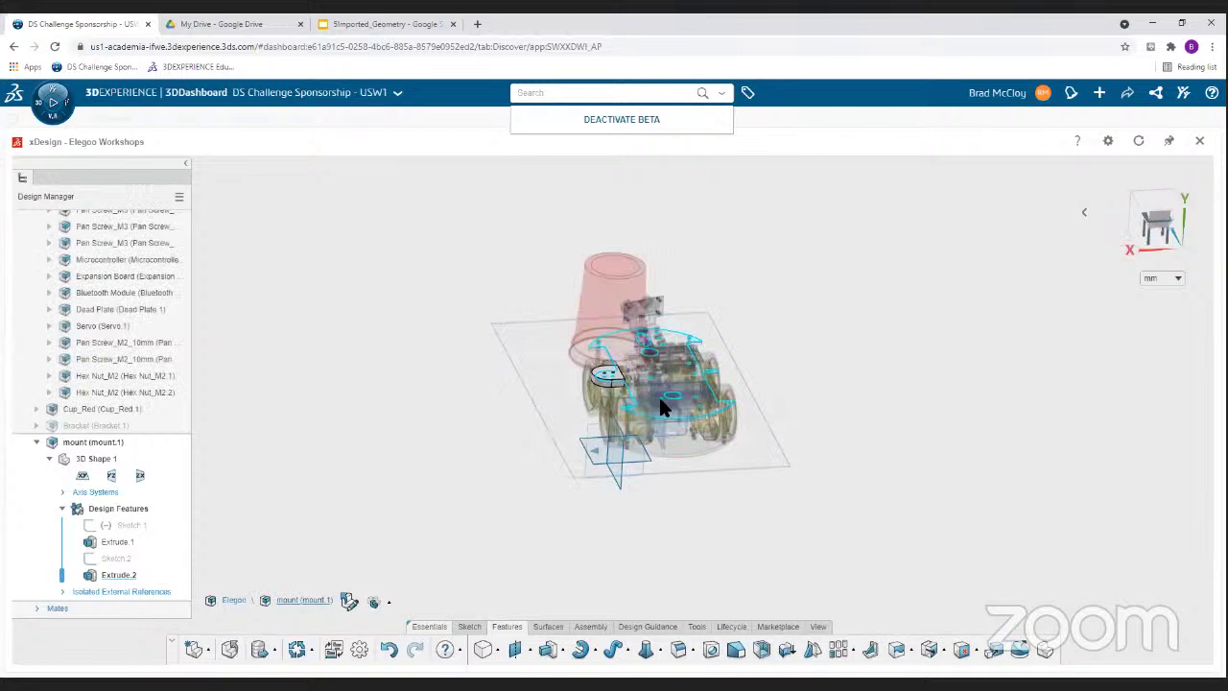
scroll(705, 442, "up", 5)
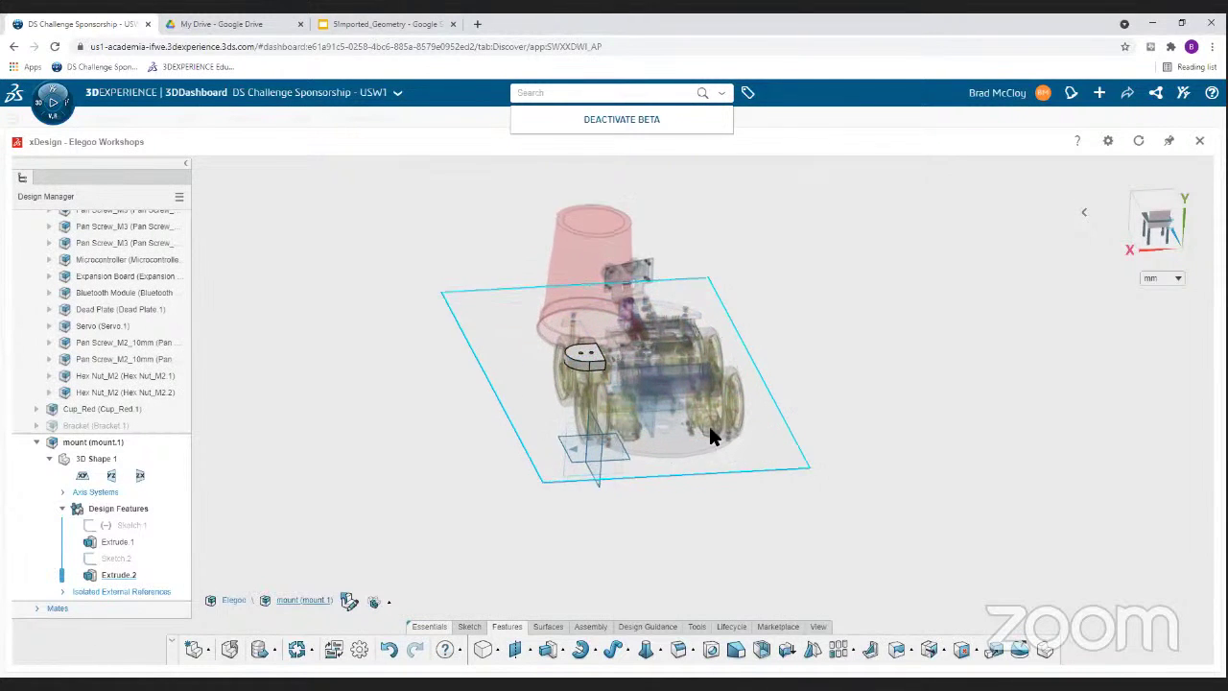
middle_click_drag(701, 362, 330, 465)
scroll(482, 343, "up", 5)
scroll(576, 332, "down", 3)
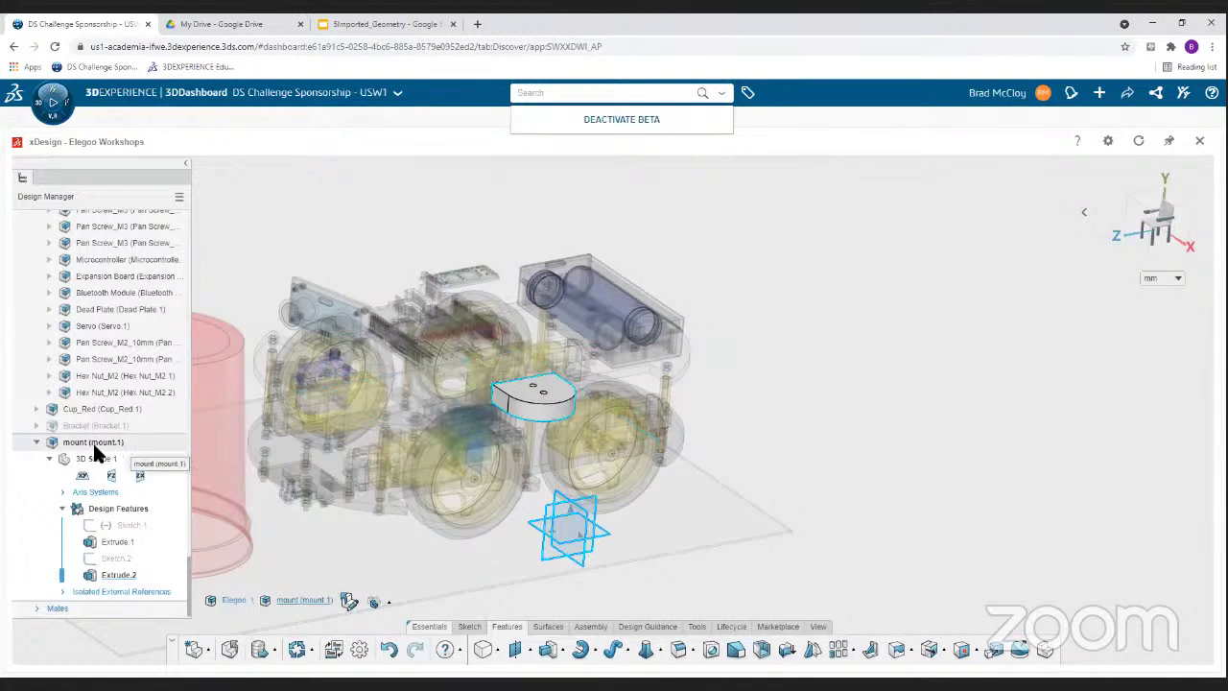
- Return from editing the mount in context by making the top-level Elegoo assembly active
scroll(109, 383, "up", 15)
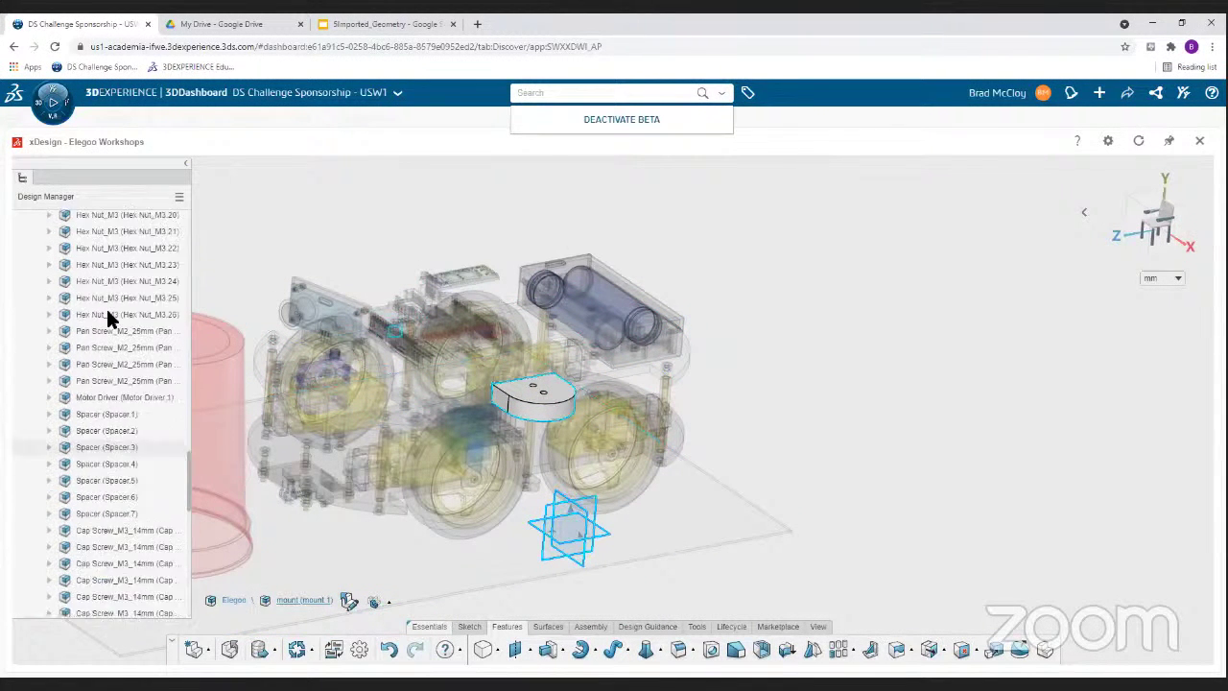
left_click(63, 221)
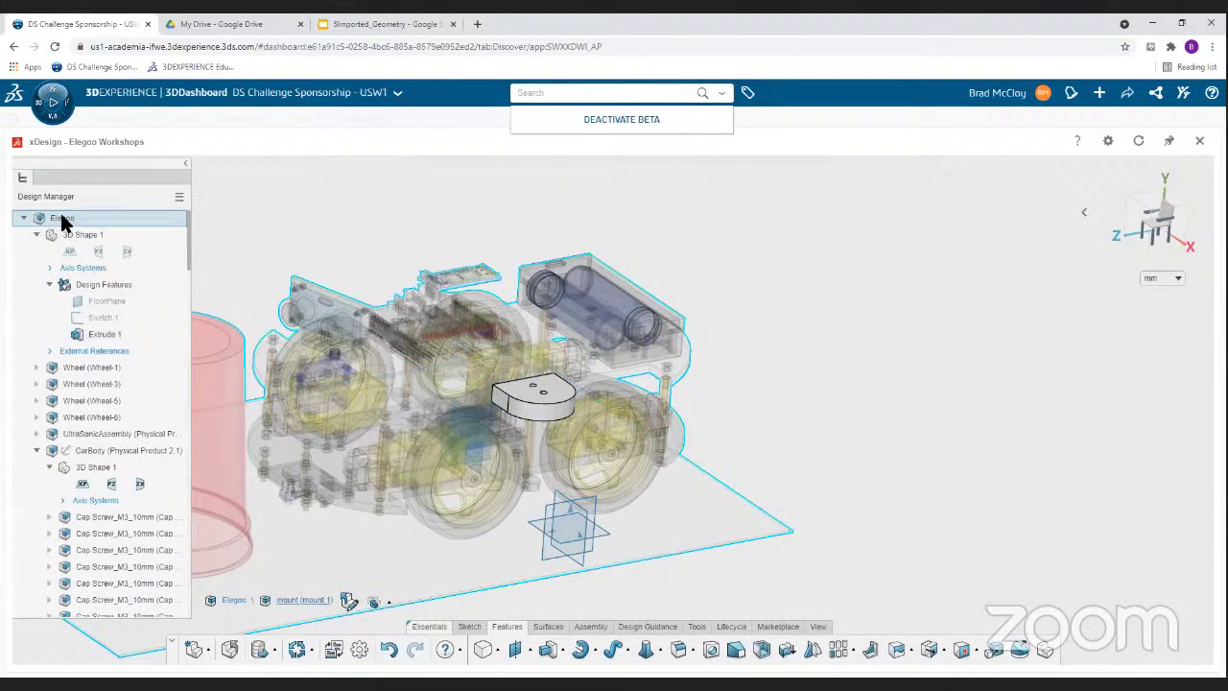
double_click(63, 221)
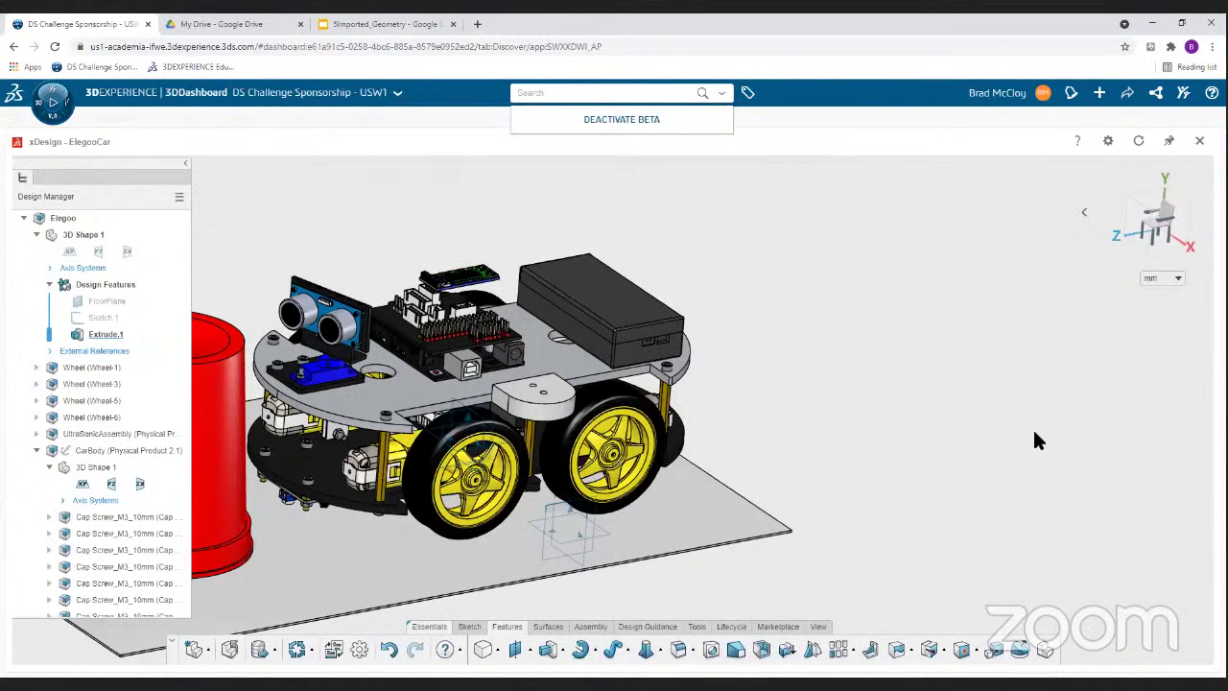
- Move the red cup across the floor farther away from the front of the car
scroll(614, 422, "down", 5)
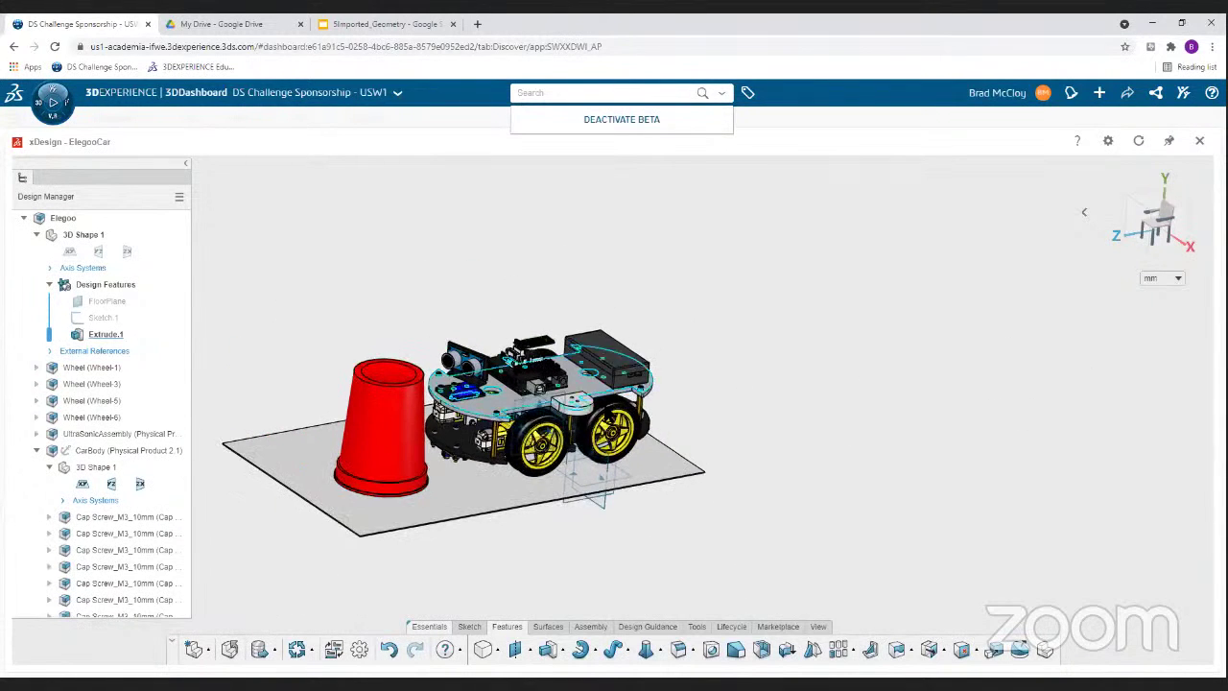
middle_click_drag(614, 411, 622, 409)
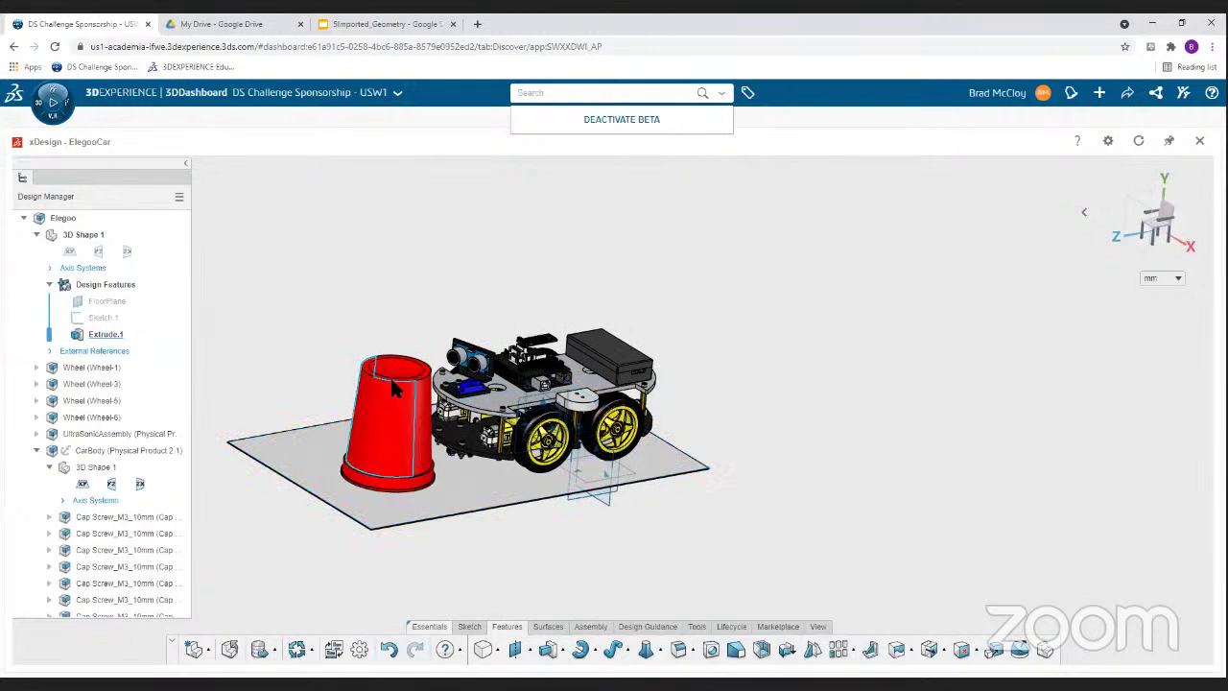
left_click_drag(361, 390, 361, 366)
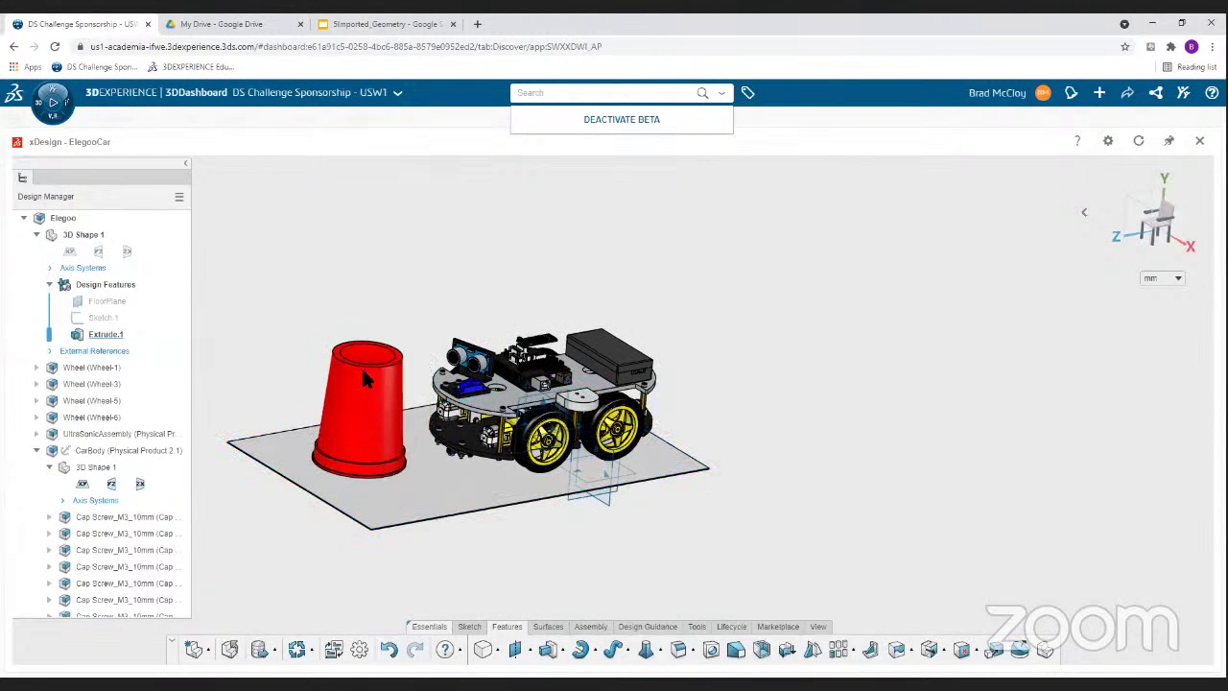
middle_click_drag(466, 488, 547, 477)
scroll(545, 470, "up", 5)
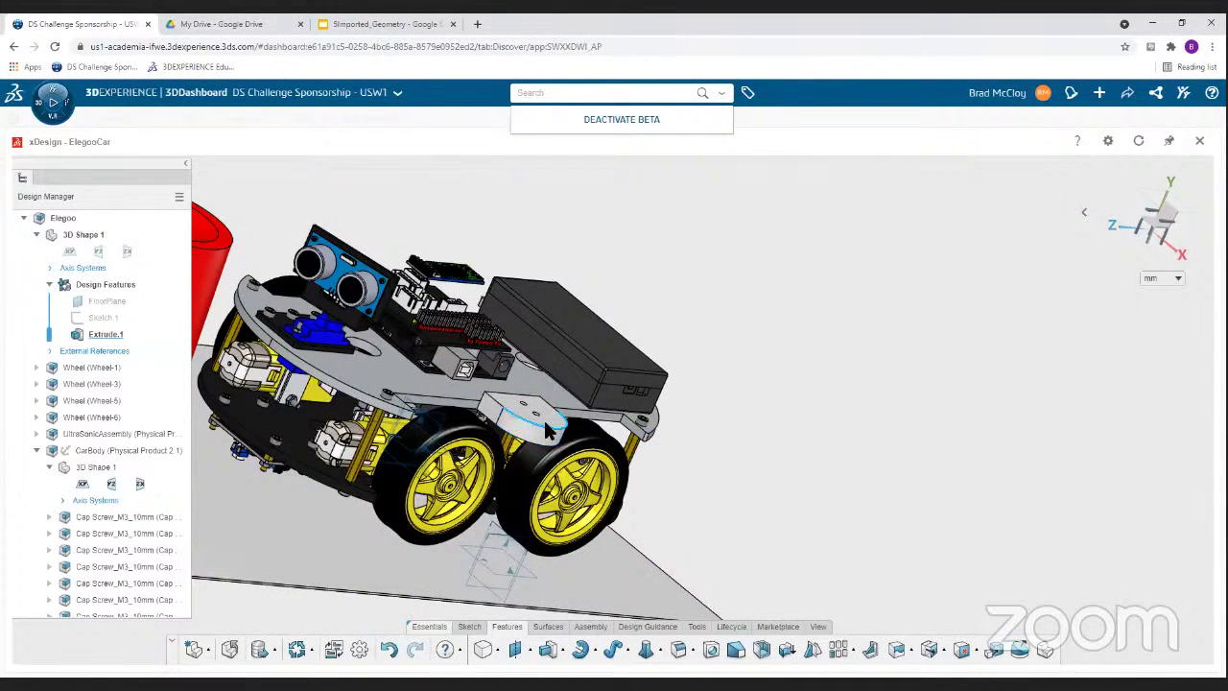
- Pull the mount away from the car and mate its outer hole concentric with the outer hole in the Top Plate's side tab
left_click_drag(542, 434, 686, 408)
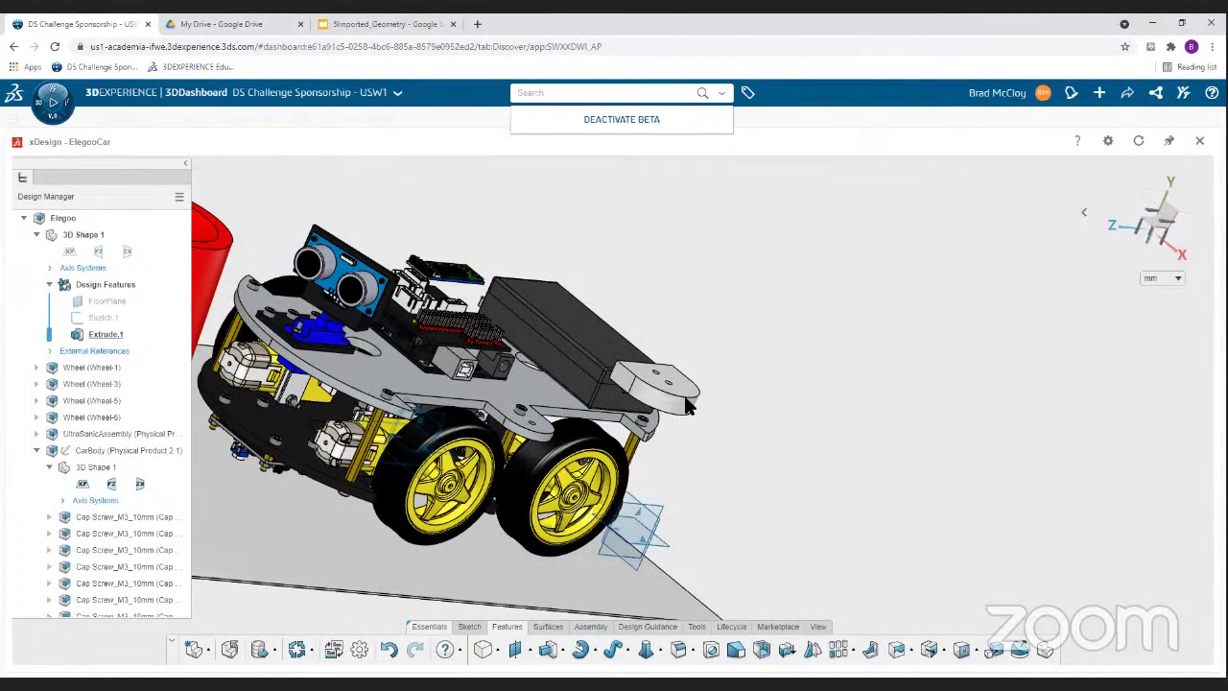
middle_click_drag(707, 443, 660, 415)
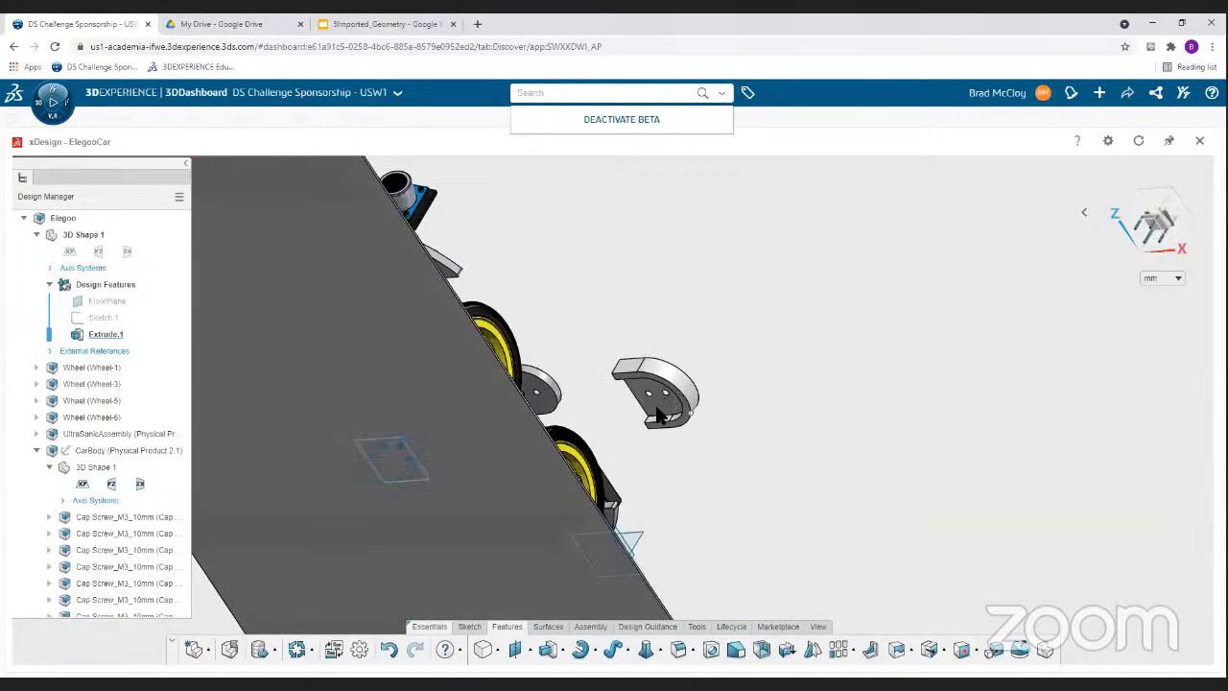
scroll(661, 384, "up", 5)
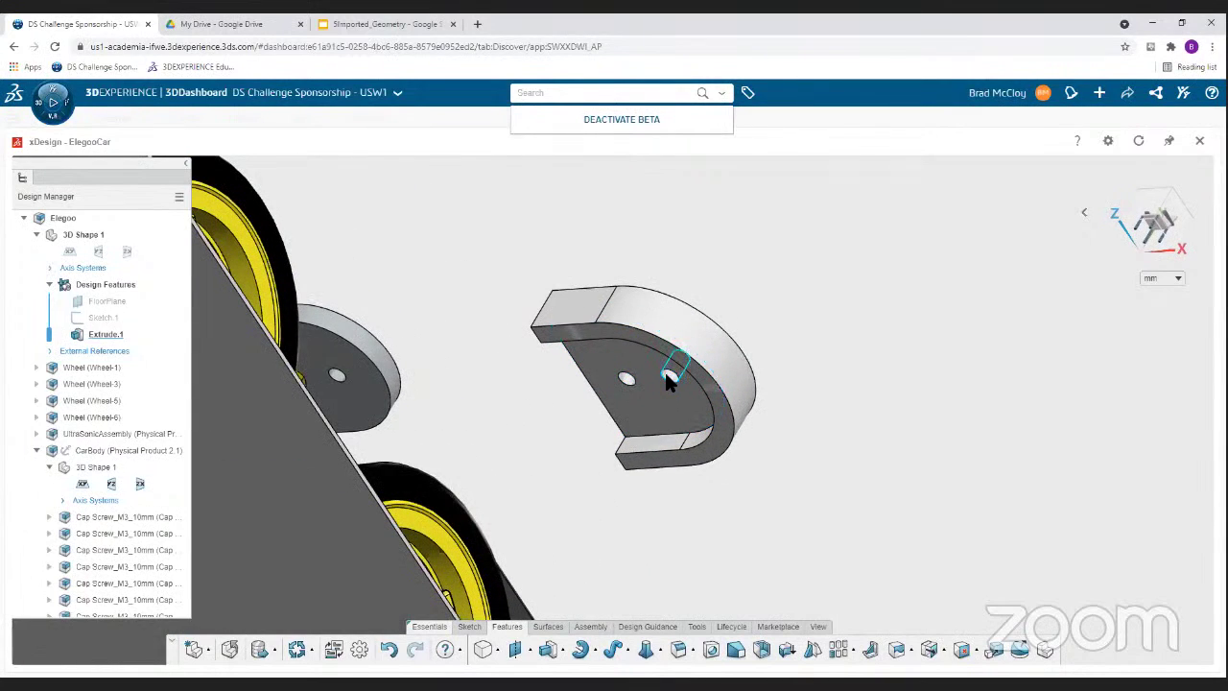
left_click(668, 379)
middle_click_drag(624, 406, 394, 307)
scroll(395, 292, "up", 5)
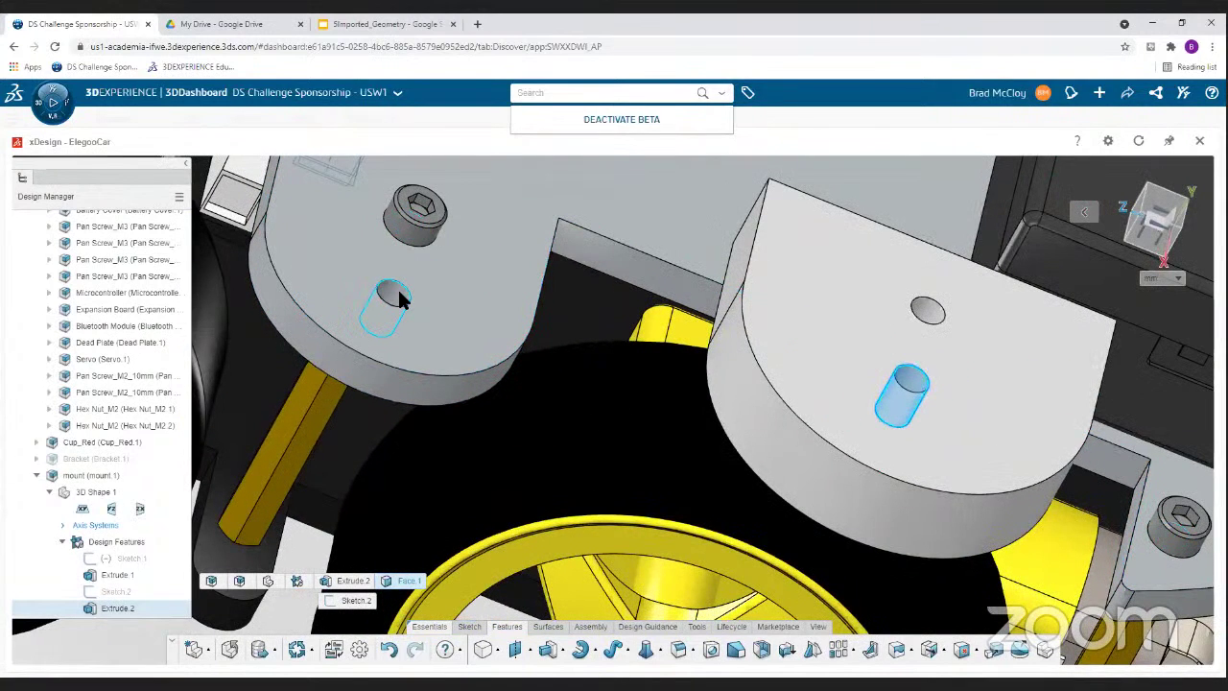
left_click(399, 298)
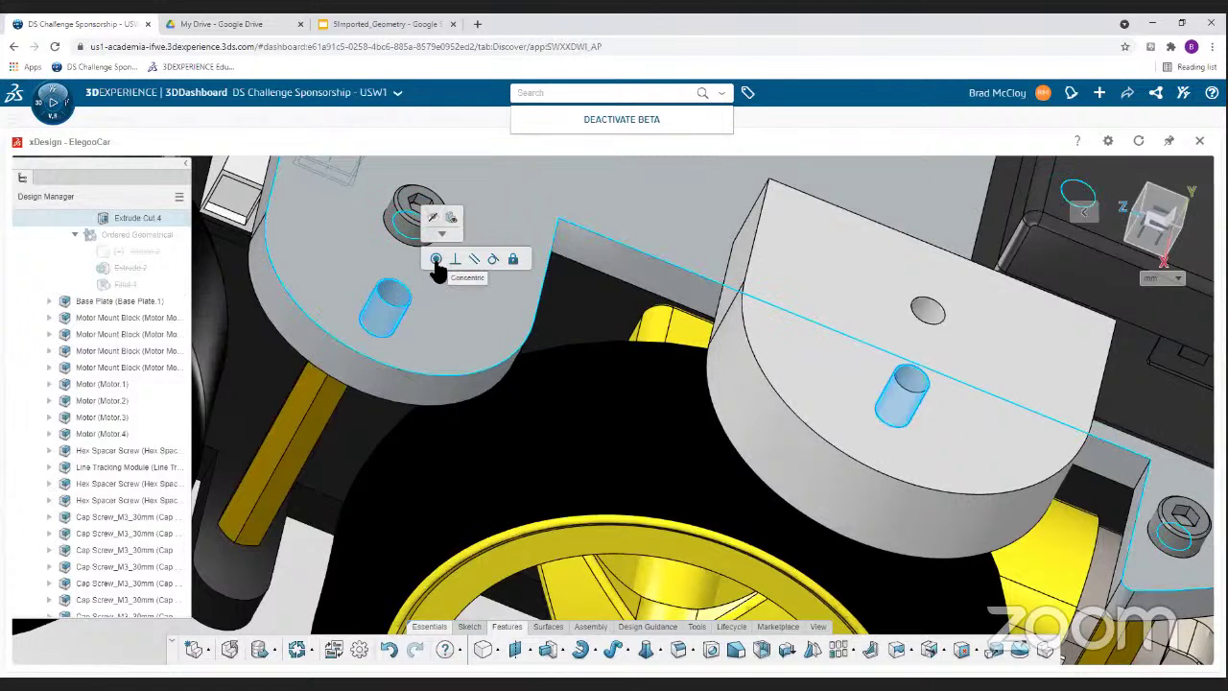
left_click(436, 263)
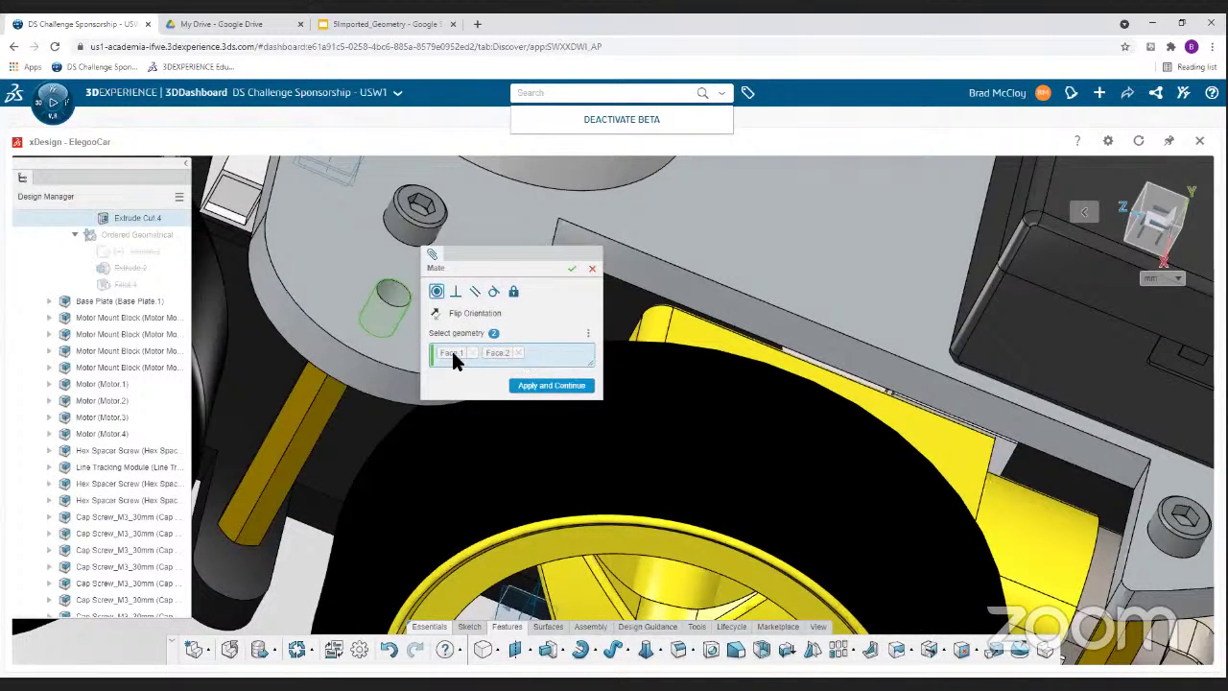
left_click(543, 385)
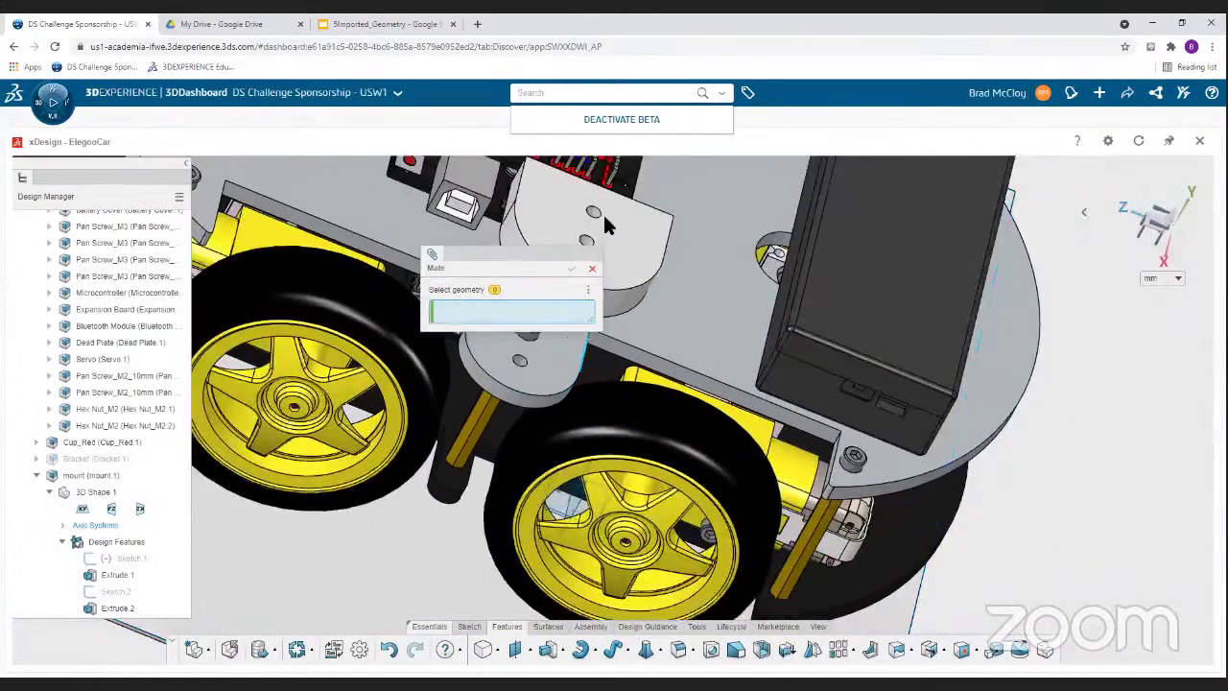
- Add a concentric mate between the mount's inner hole and the Top Plate hole beneath the side tab's cap screw
scroll(583, 215, "up", 3)
left_click(584, 215)
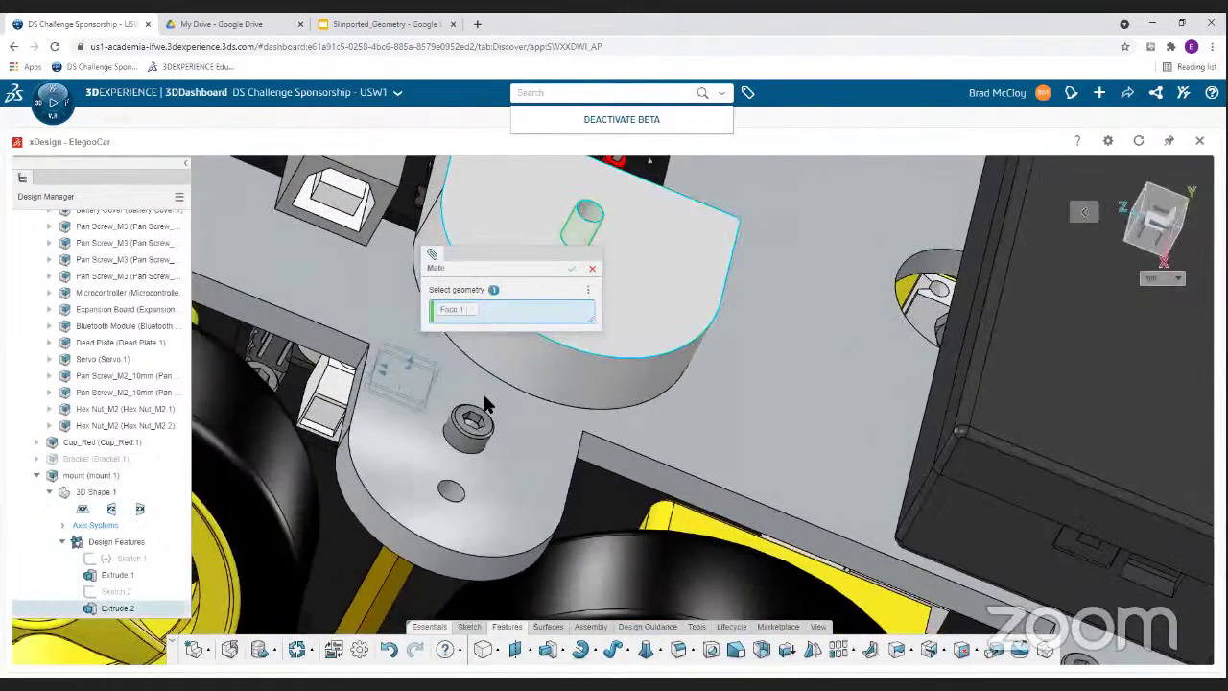
middle_click_drag(479, 411, 479, 459)
scroll(478, 459, "up", 5)
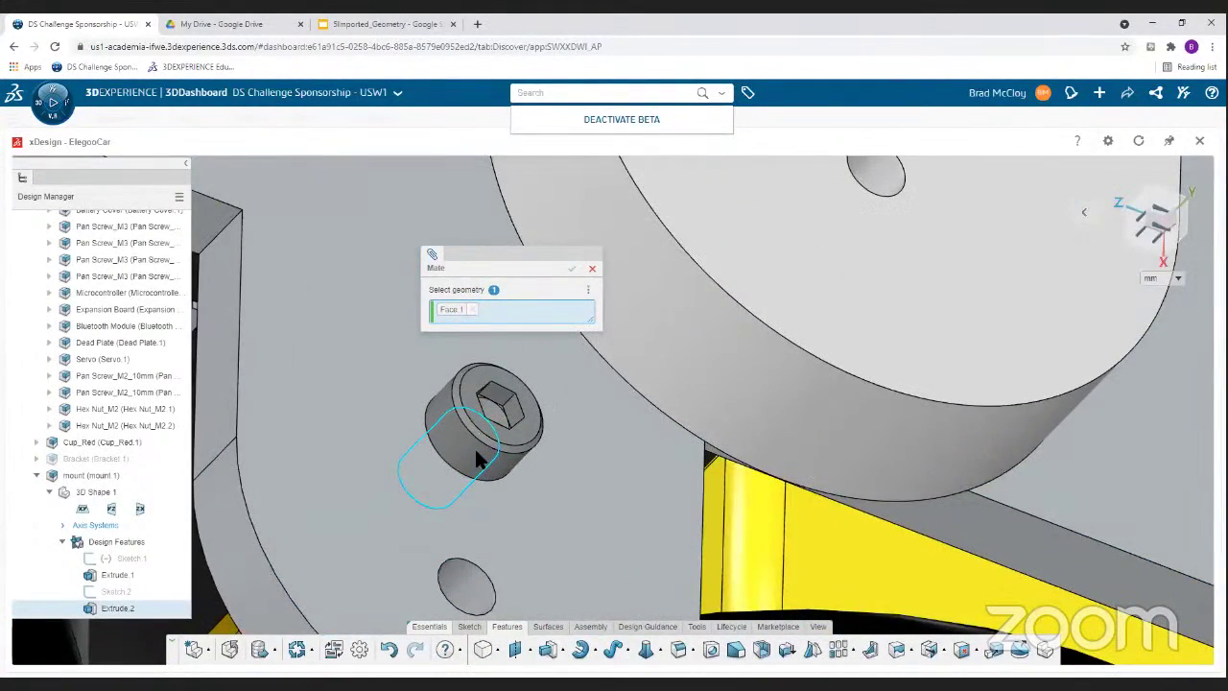
left_click(476, 452)
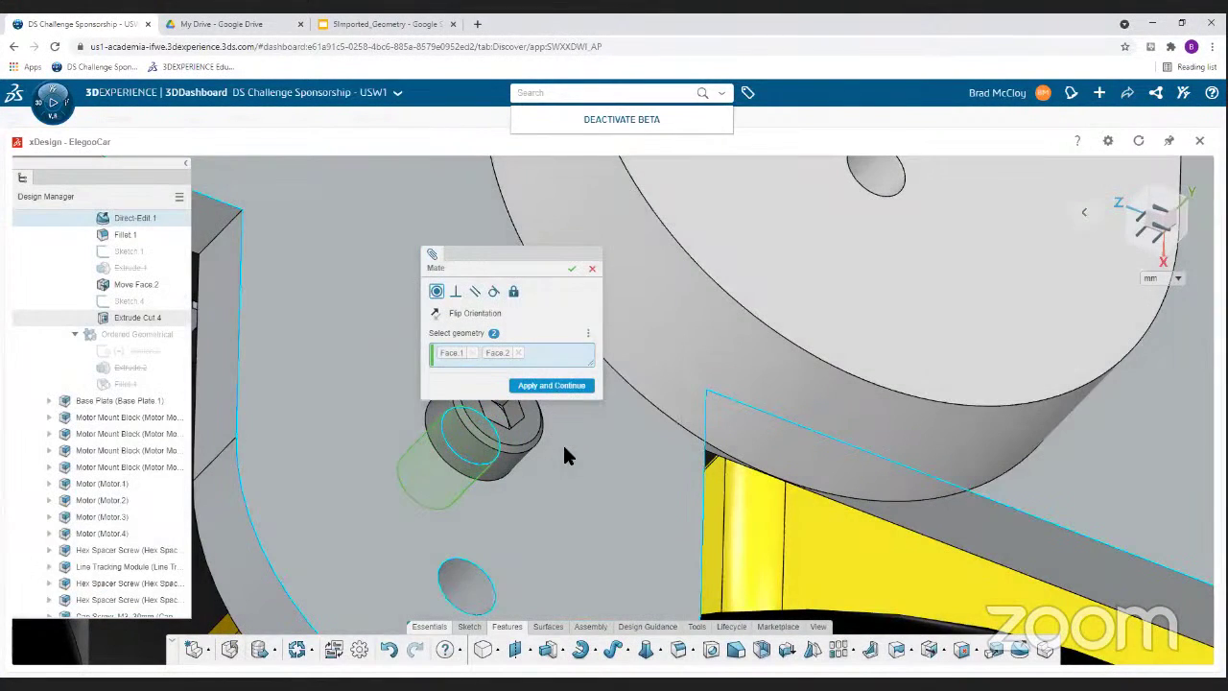
scroll(566, 442, "down", 5)
scroll(573, 457, "down", 3)
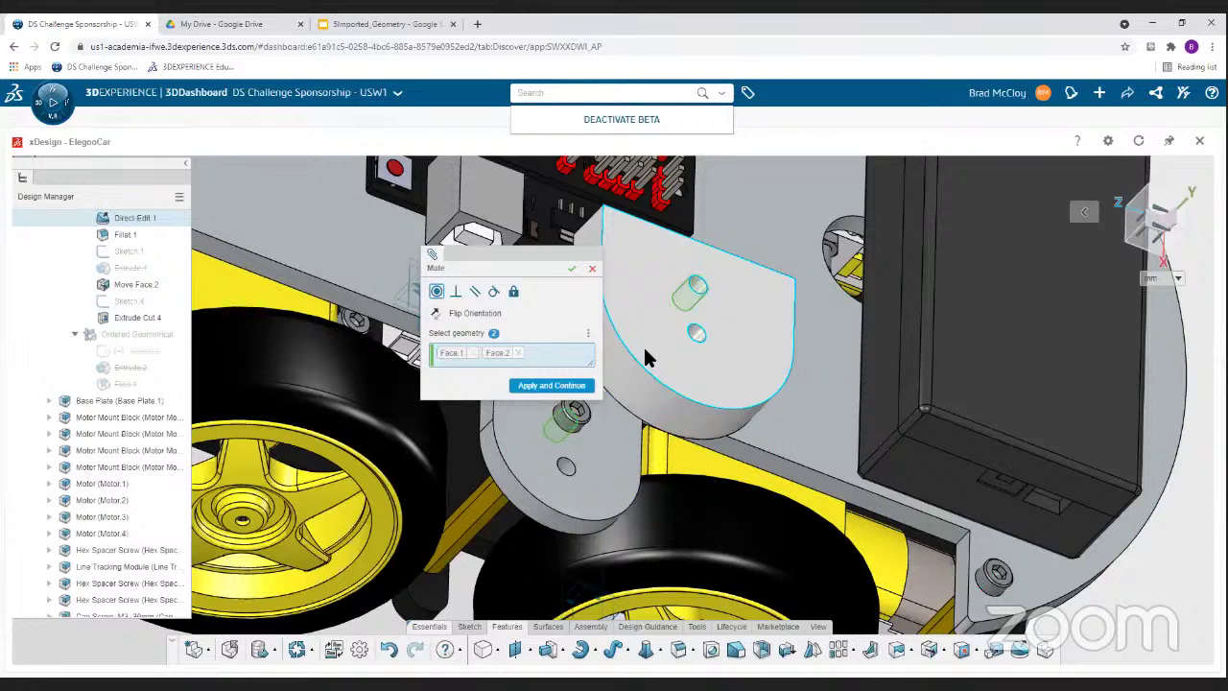
left_click(543, 385)
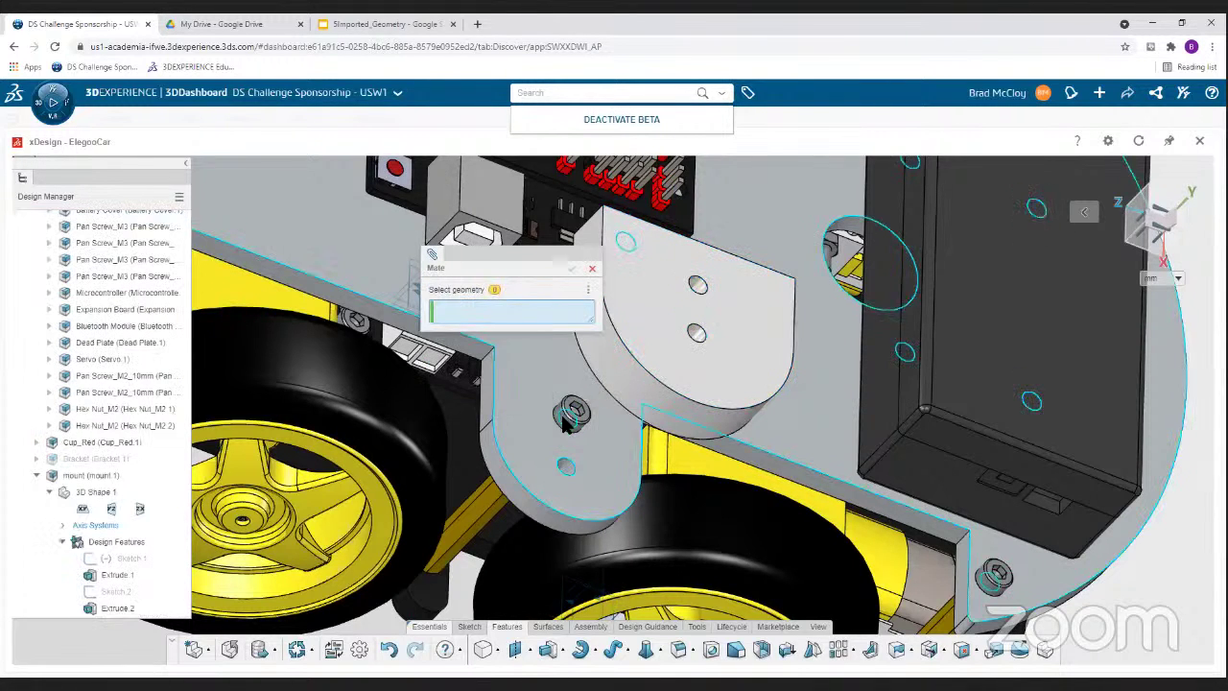
- Mate the mount's recessed underside face coincident with the upper face of the Top Plate and finish mating
middle_click_drag(560, 423, 734, 351)
scroll(734, 351, "up", 5)
left_click(737, 346)
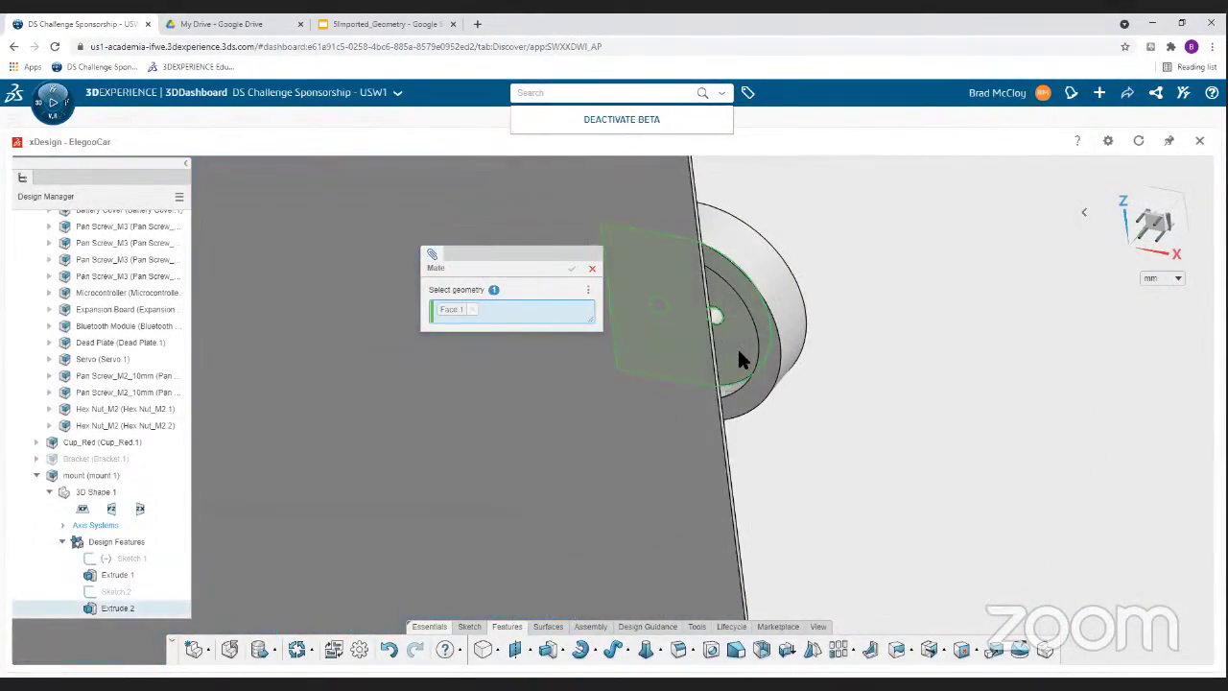
middle_click_drag(782, 406, 622, 494)
left_click(622, 493)
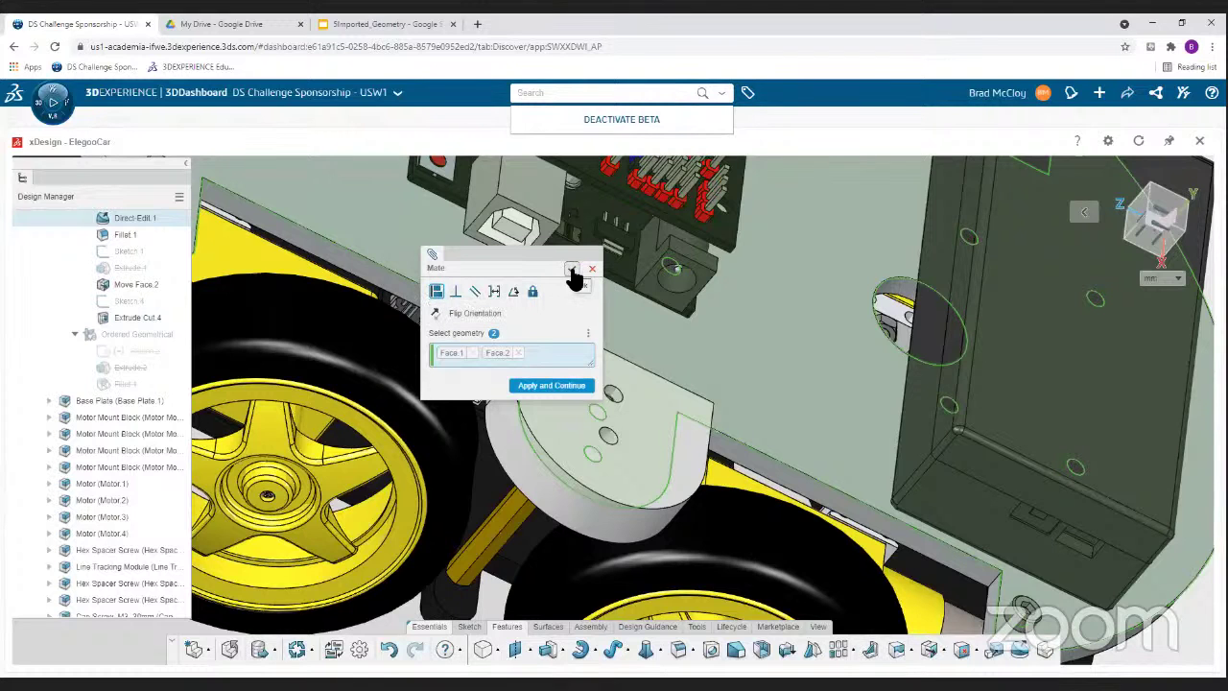
left_click(572, 270)
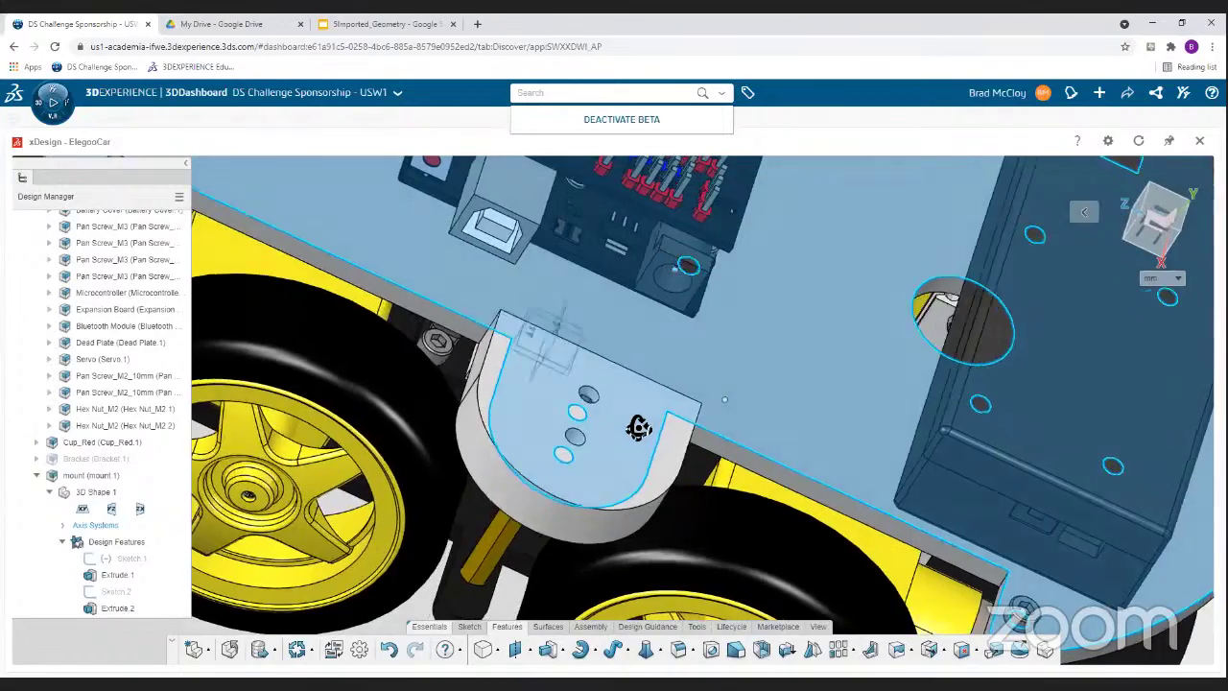
- Examine how the mount's holes line up with the Top Plate screw, and review the complete car, cup and floor assembly
middle_click_drag(638, 428, 571, 393)
middle_click_drag(552, 471, 602, 430)
scroll(562, 395, "up", 3)
scroll(581, 376, "up", 5)
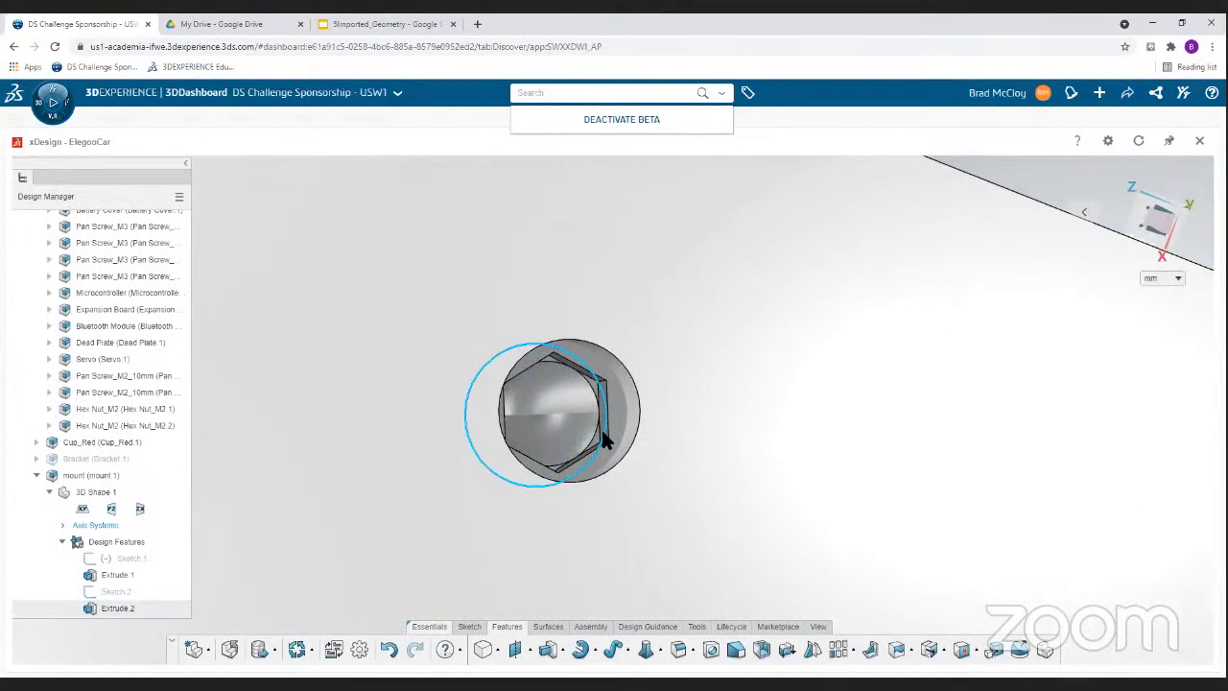
scroll(762, 410, "down", 5)
middle_click_drag(765, 424, 744, 334)
scroll(744, 336, "down", 8)
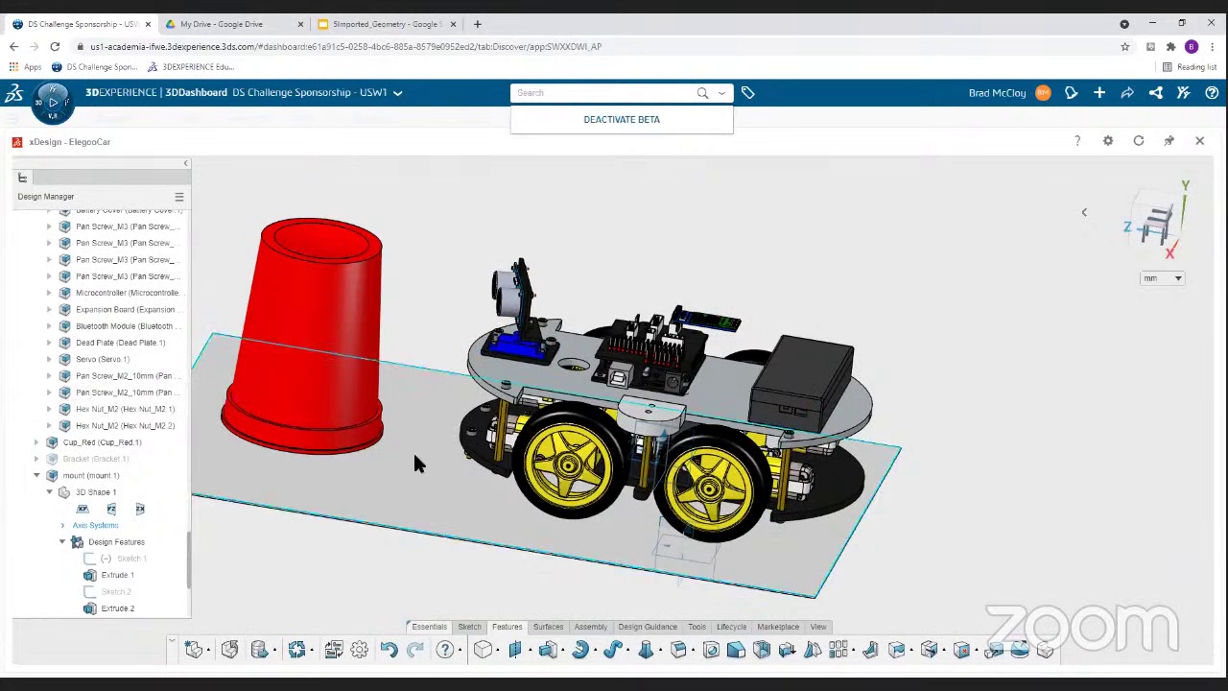
scroll(622, 500, "down", 1)
mouse_move(647, 515)
middle_mouse_down()
mouse_move(631, 502)
mouse_move(489, 518)
mouse_move(505, 537)
mouse_move(590, 505)
mouse_move(713, 519)
mouse_move(652, 495)
middle_mouse_up()
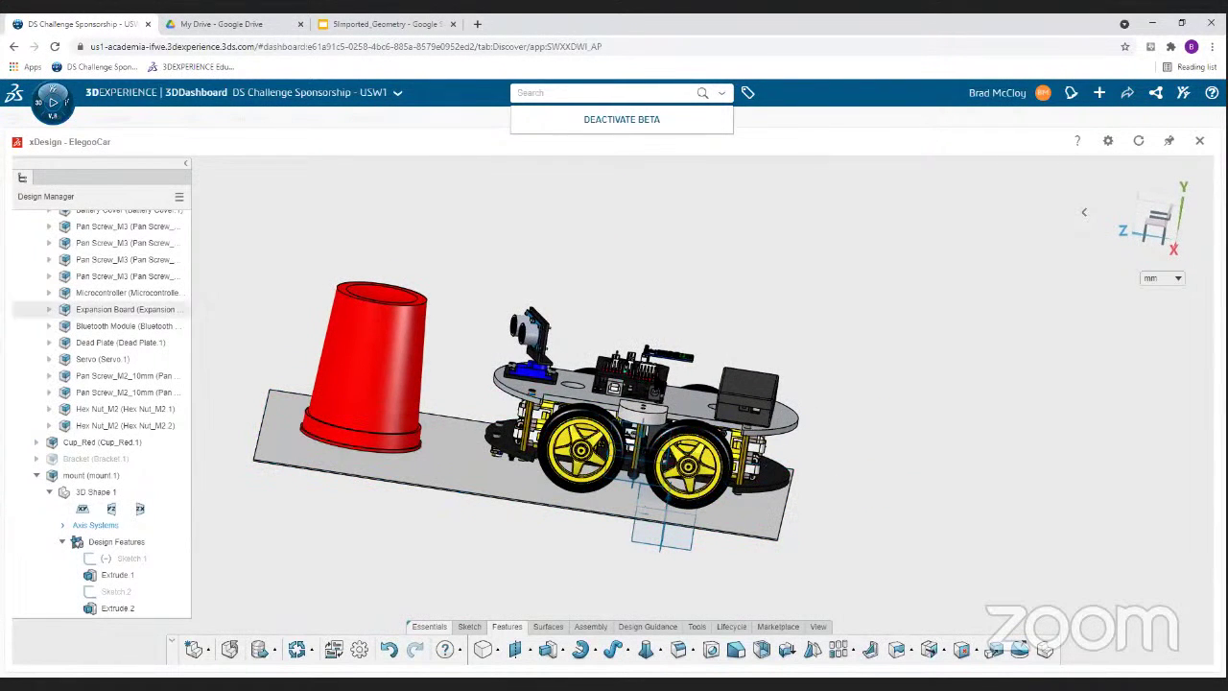
middle_click_drag(868, 407, 837, 414)
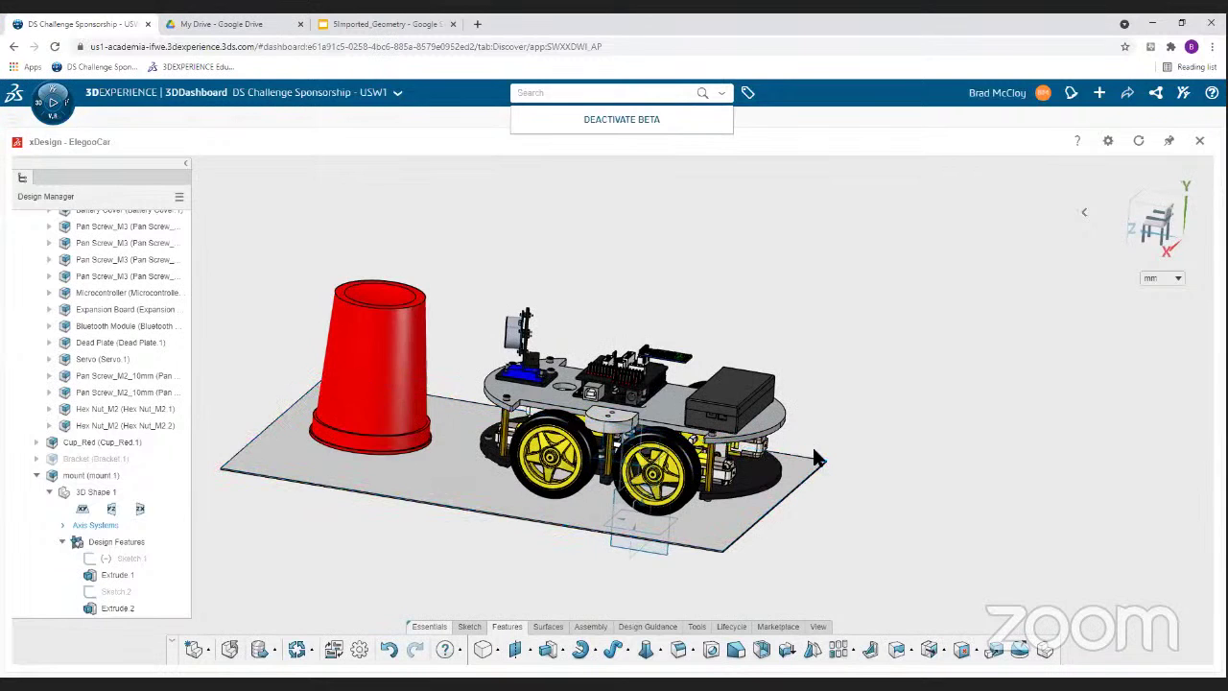
scroll(812, 444, "down", 3)
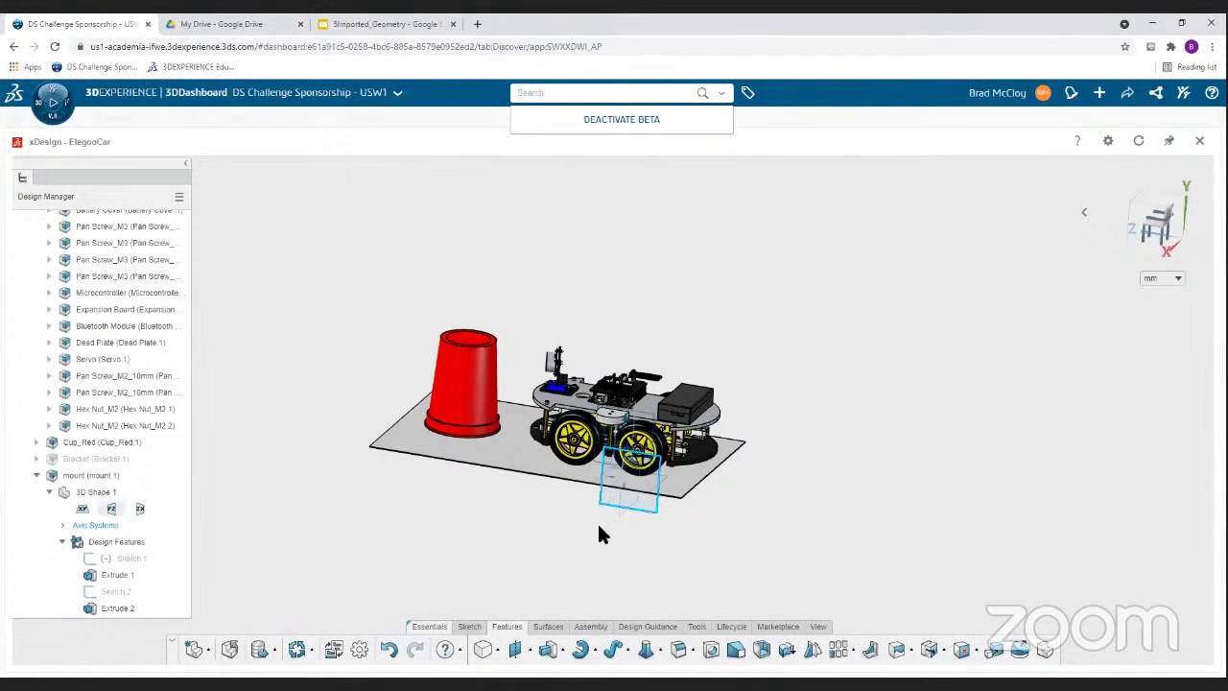